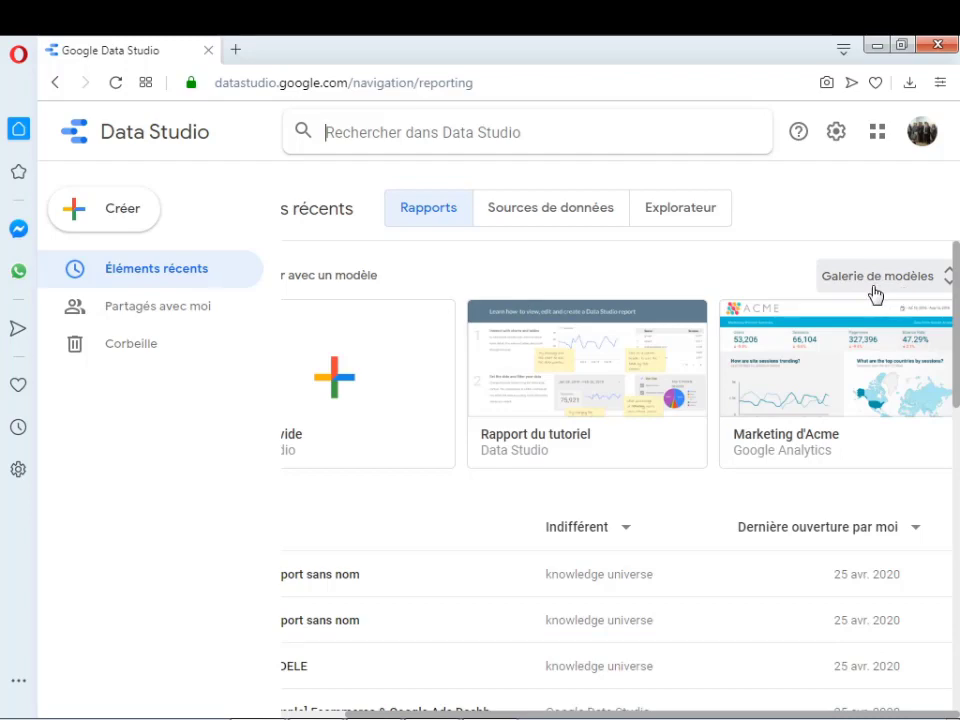
Step: Create an editable copy of the PPC pour le e-commerce template from the template gallery, keeping its sample AdWords and Google Analytics data sources
click(875, 292)
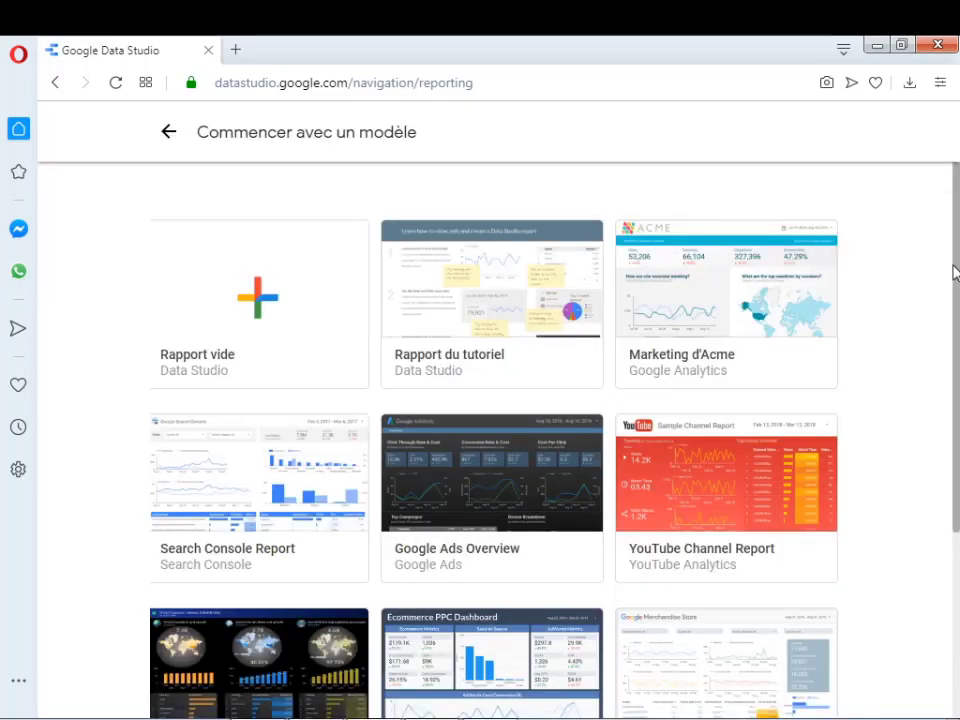
drag(954, 270, 957, 445)
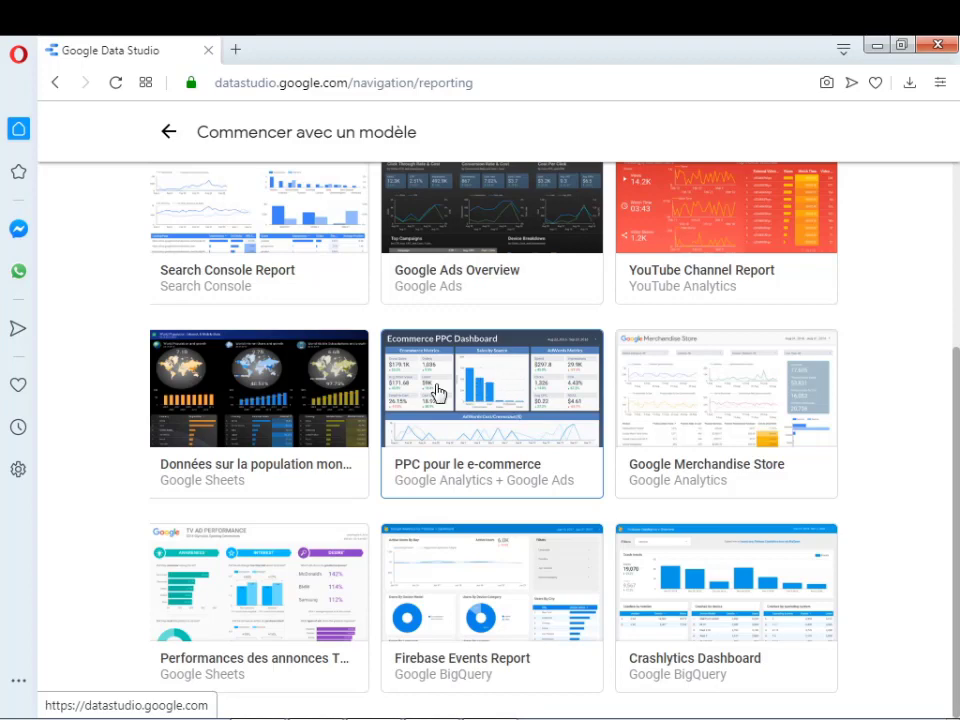
click(468, 393)
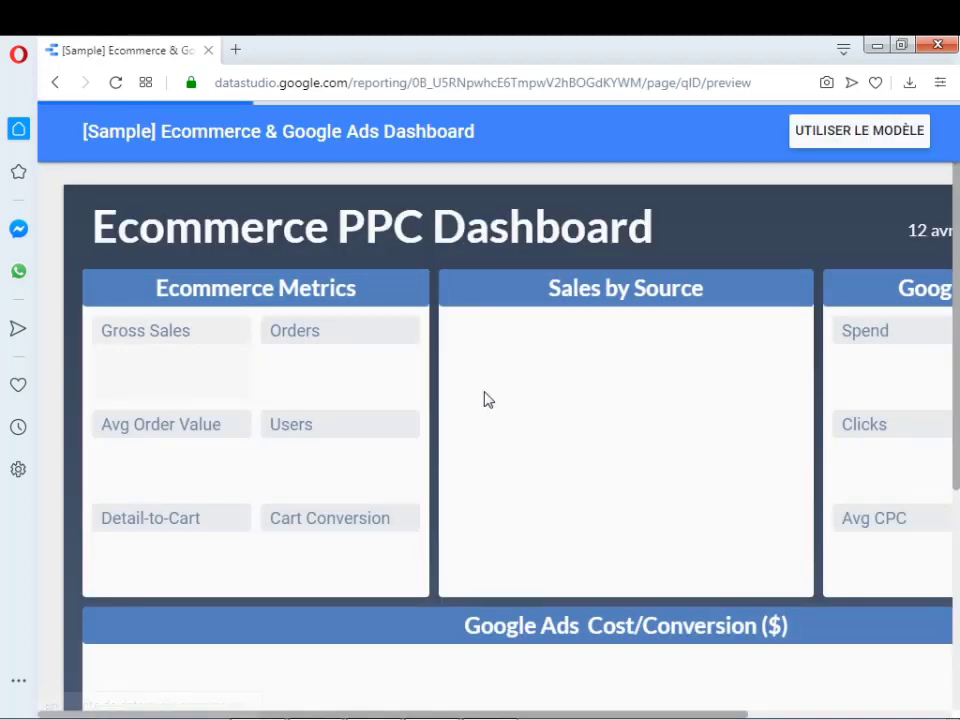
mouse_move(957, 259)
mouse_down()
mouse_move(958, 465)
mouse_move(958, 268)
mouse_up()
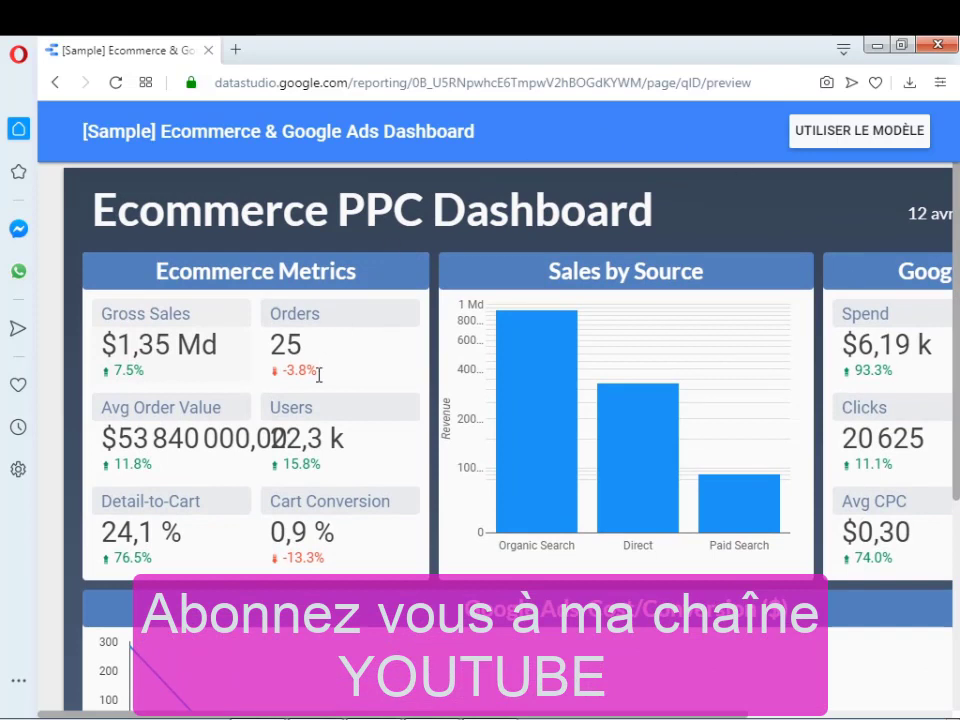
mouse_move(551, 312)
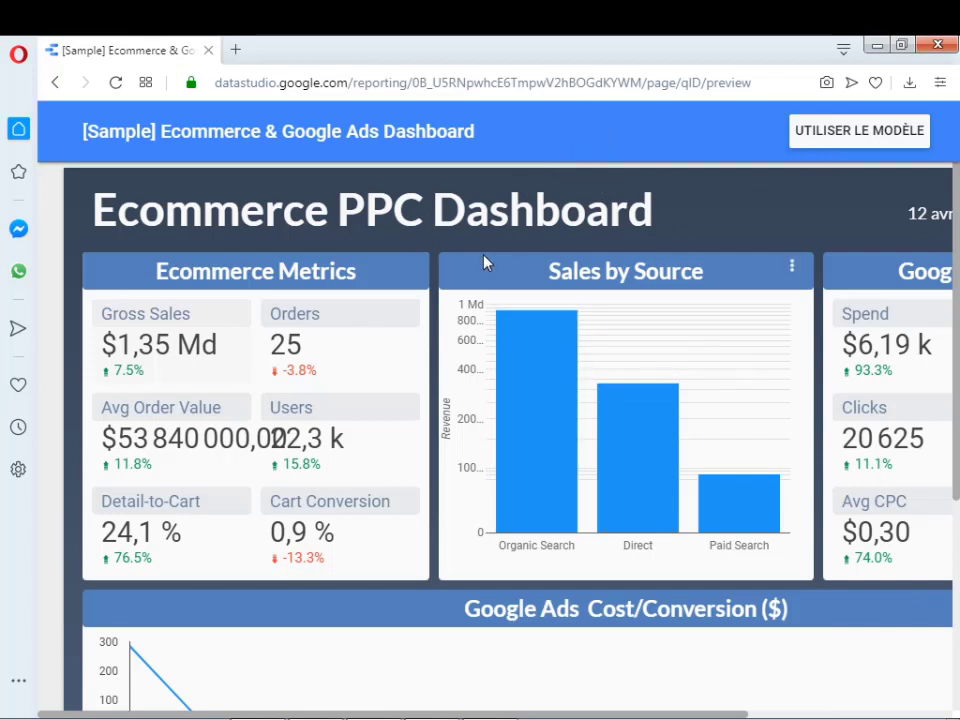
click(842, 148)
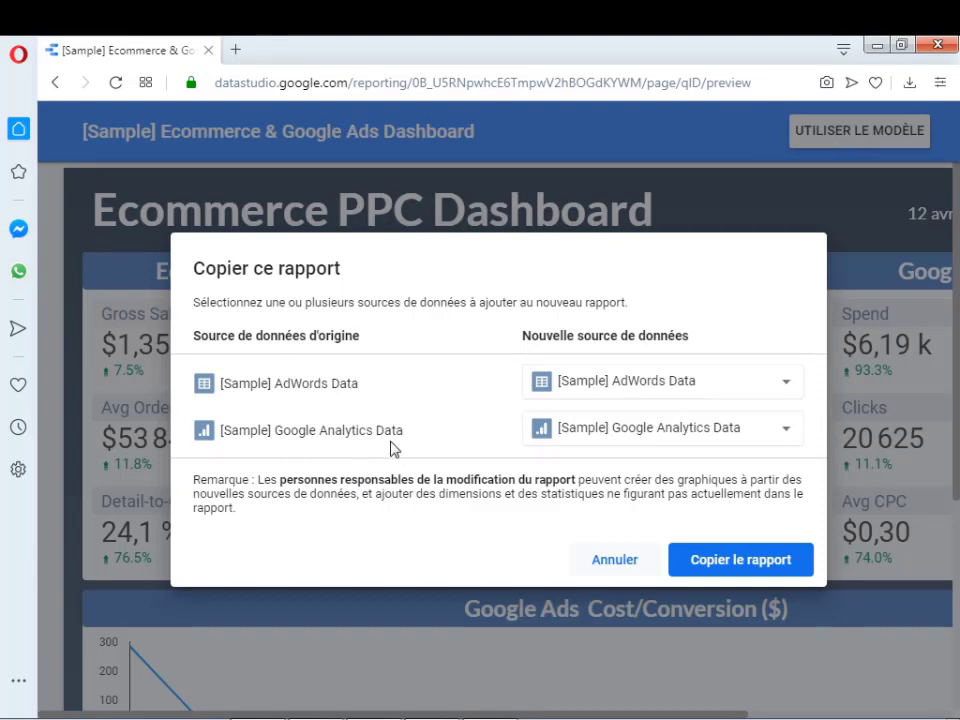
click(714, 562)
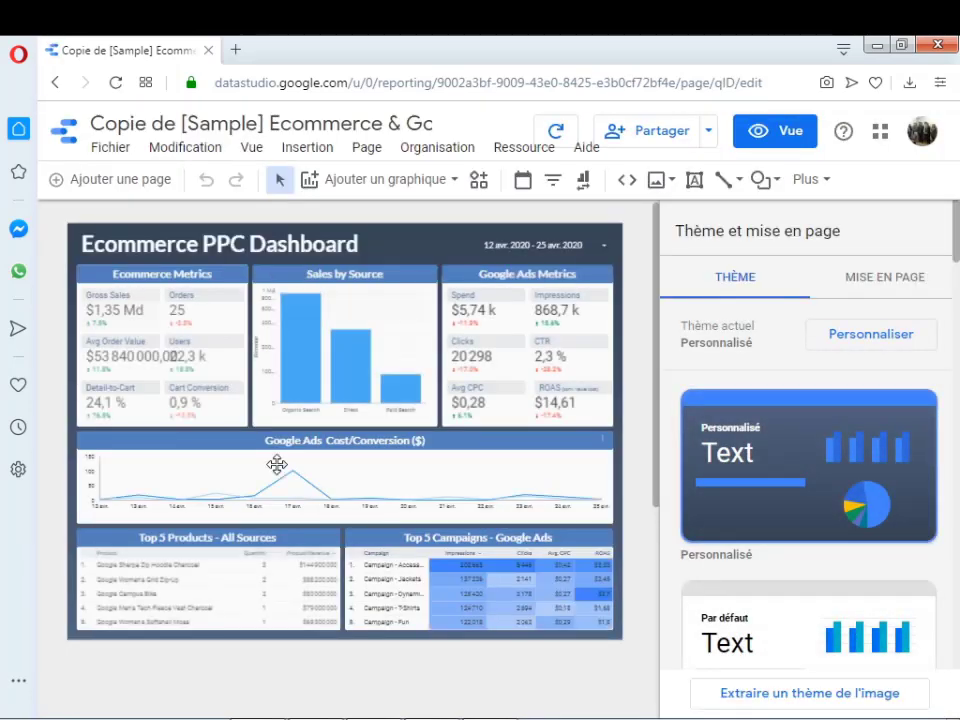
Step: Rename the copied report as "Tableau de bord des inscriptions"
click(430, 125)
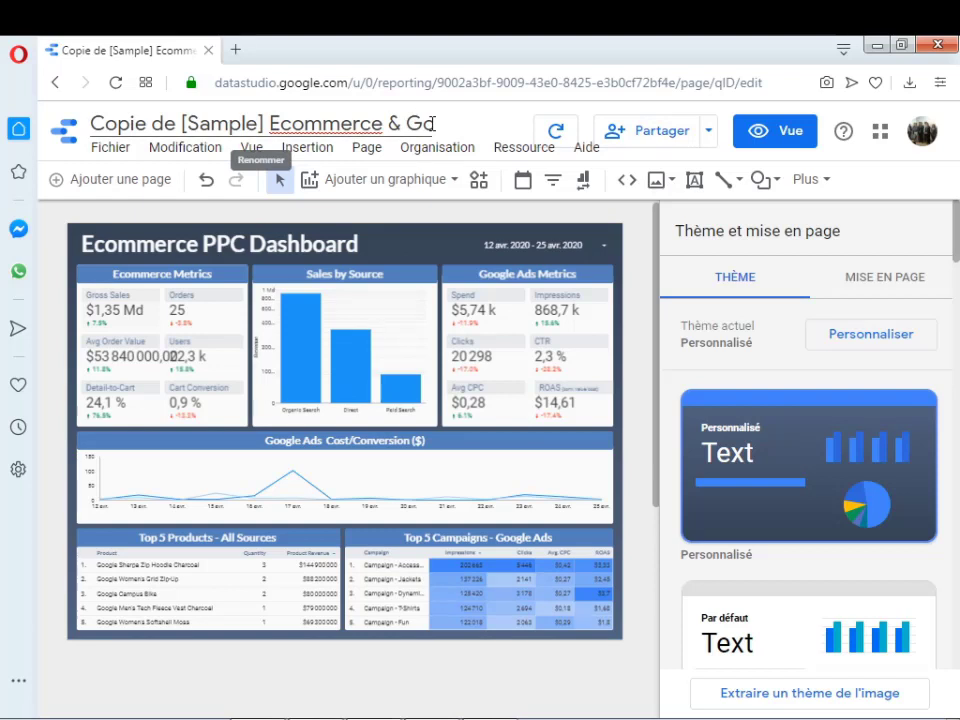
double_click(430, 123)
text(Ads Dashboard)
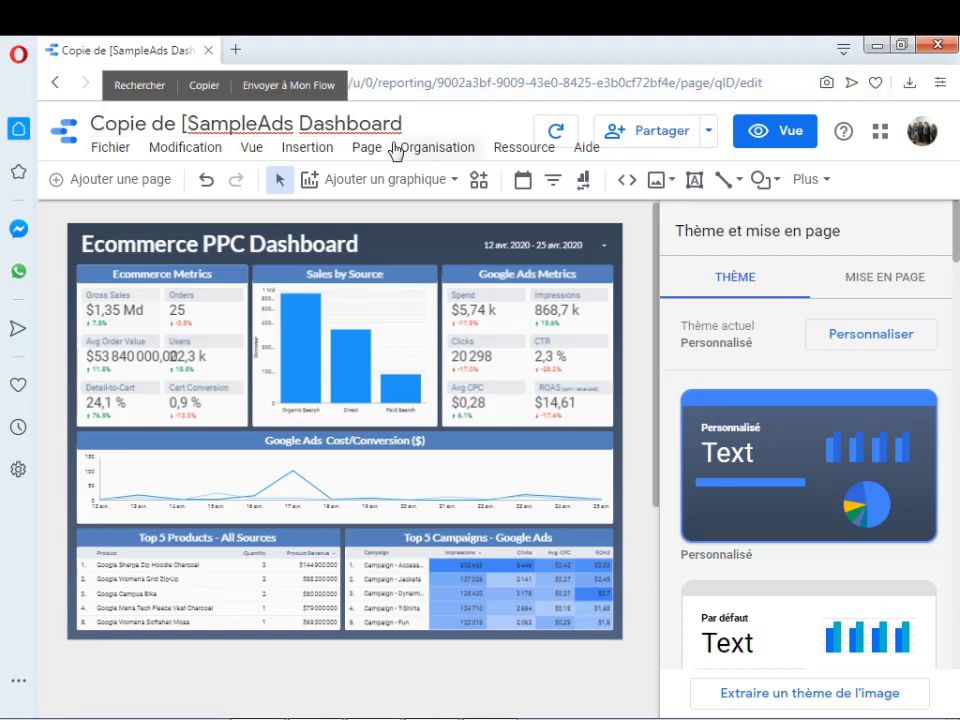
click(400, 145)
click(400, 128)
key(BackSpace)
key(BackSpace)
key(BackSpace)
key(BackSpace)
key(BackSpace)
key(BackSpace)
key(BackSpace)
key(BackSpace)
key(BackSpace)
key(BackSpace)
key(BackSpace)
key(BackSpace)
key(BackSpace)
key(BackSpace)
key(BackSpace)
key(BackSpace)
key(BackSpace)
key(BackSpace)
key(BackSpace)
key(BackSpace)
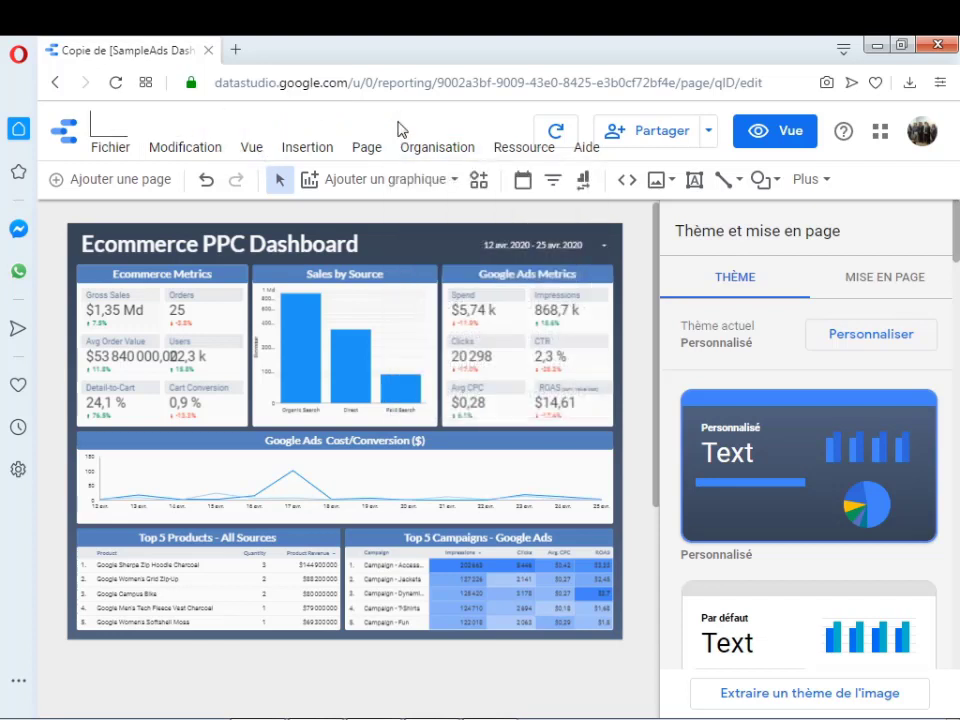
text(Tableau)
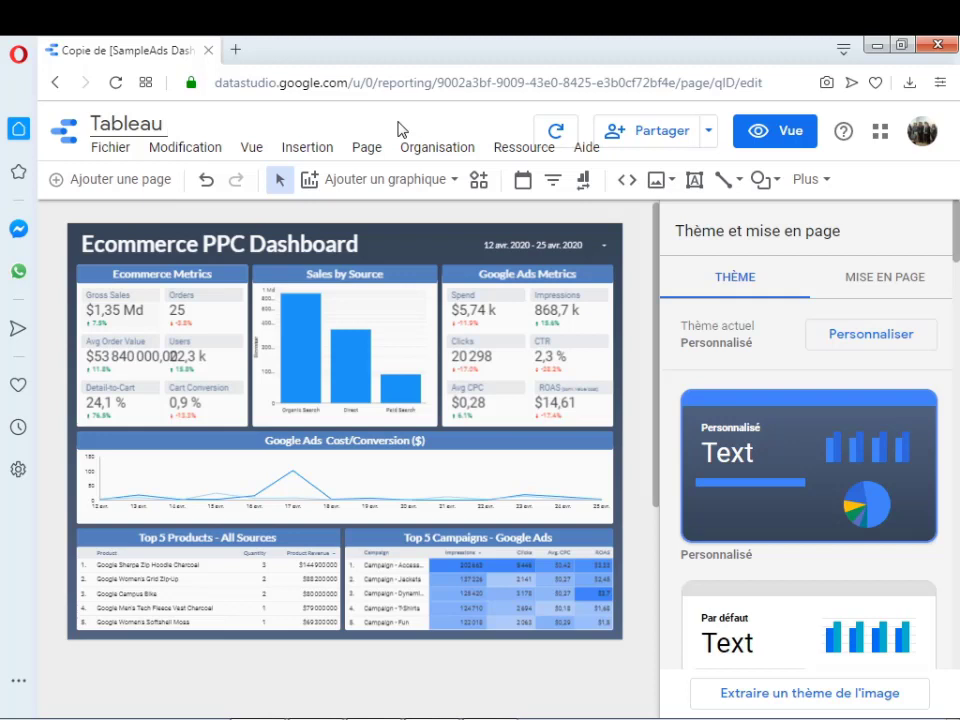
text(de bor)
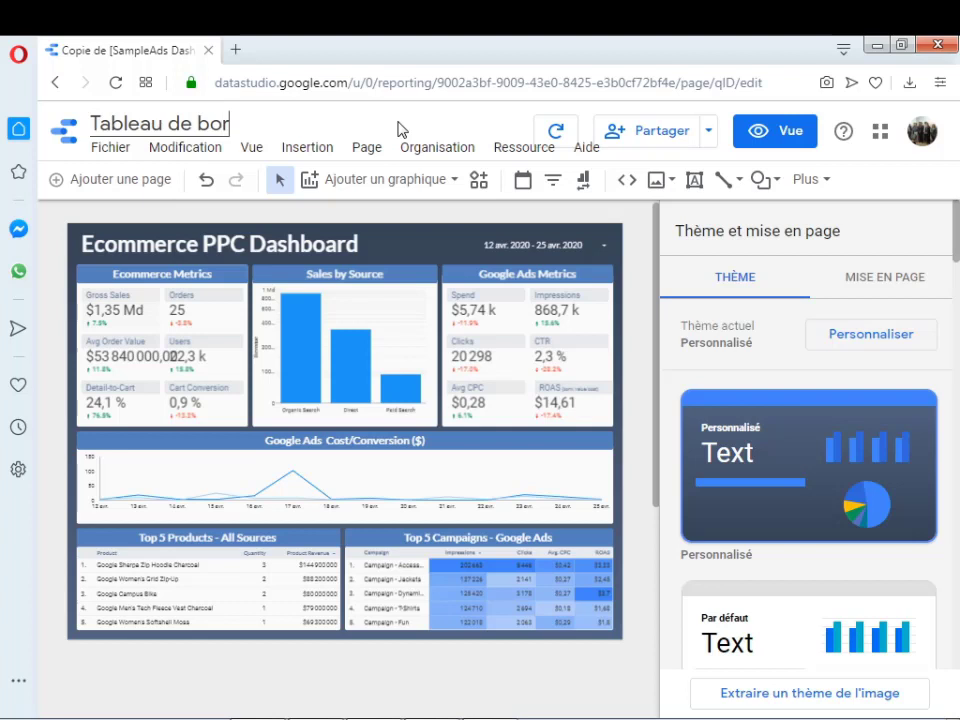
text(d des)
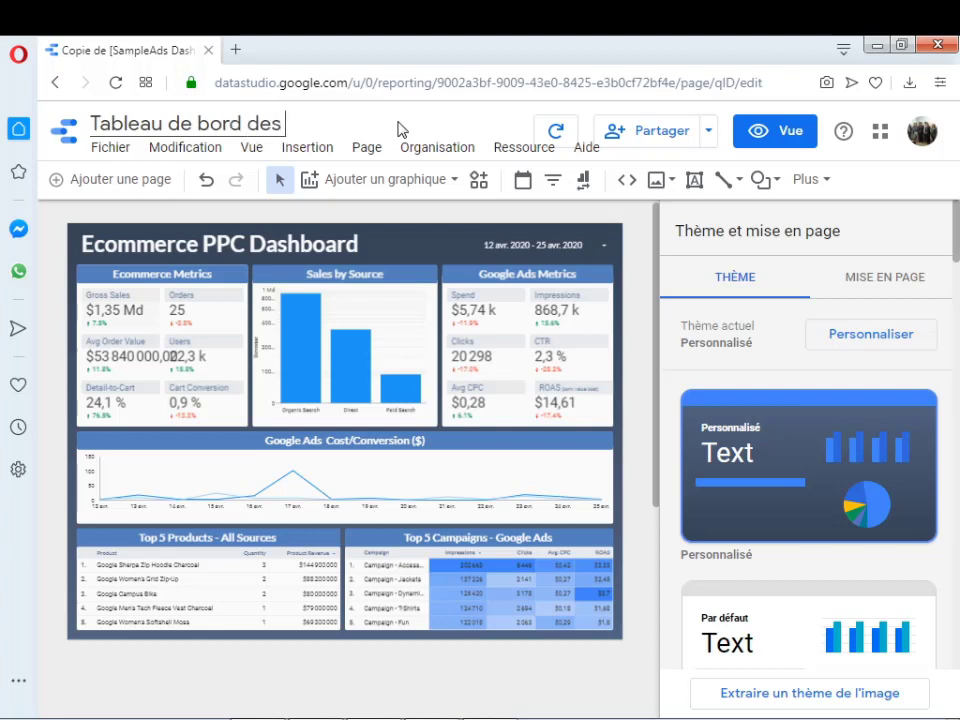
text( inscri)
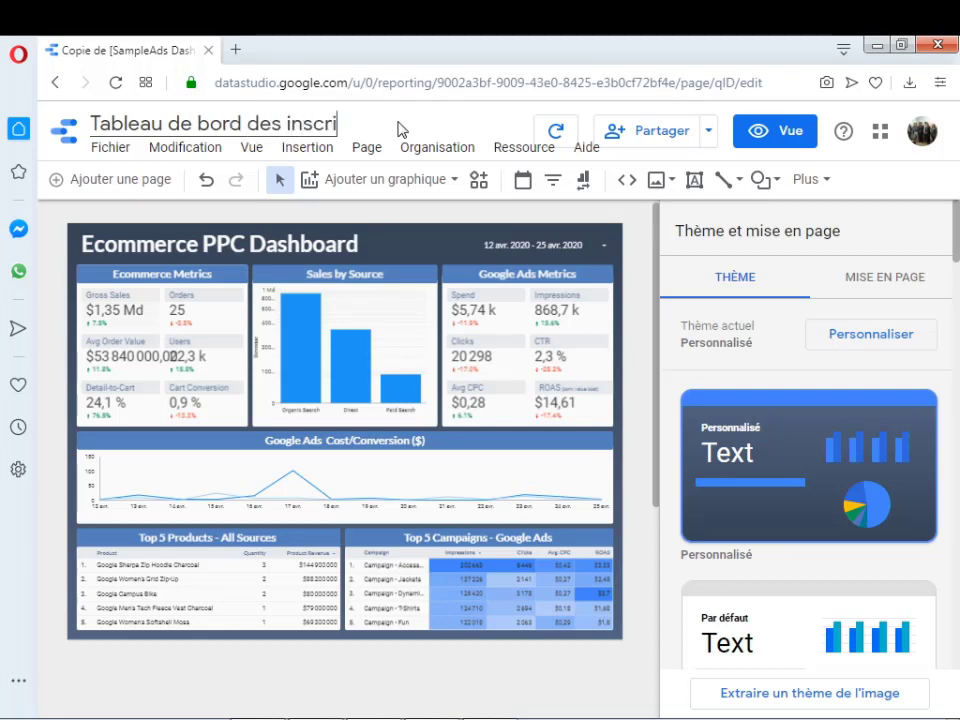
text(ptions)
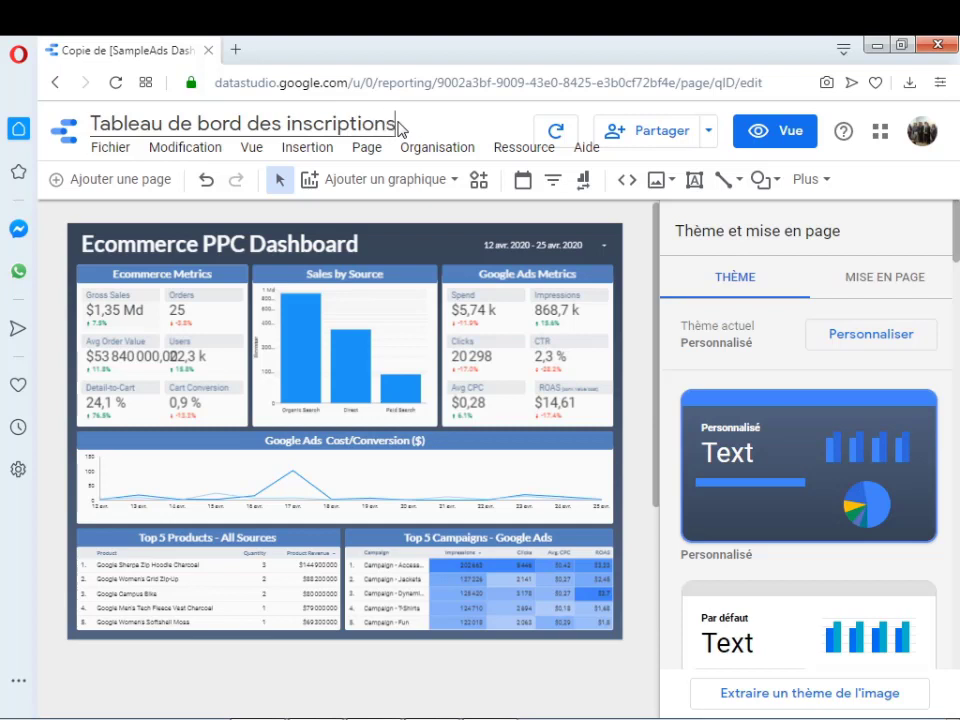
click(458, 130)
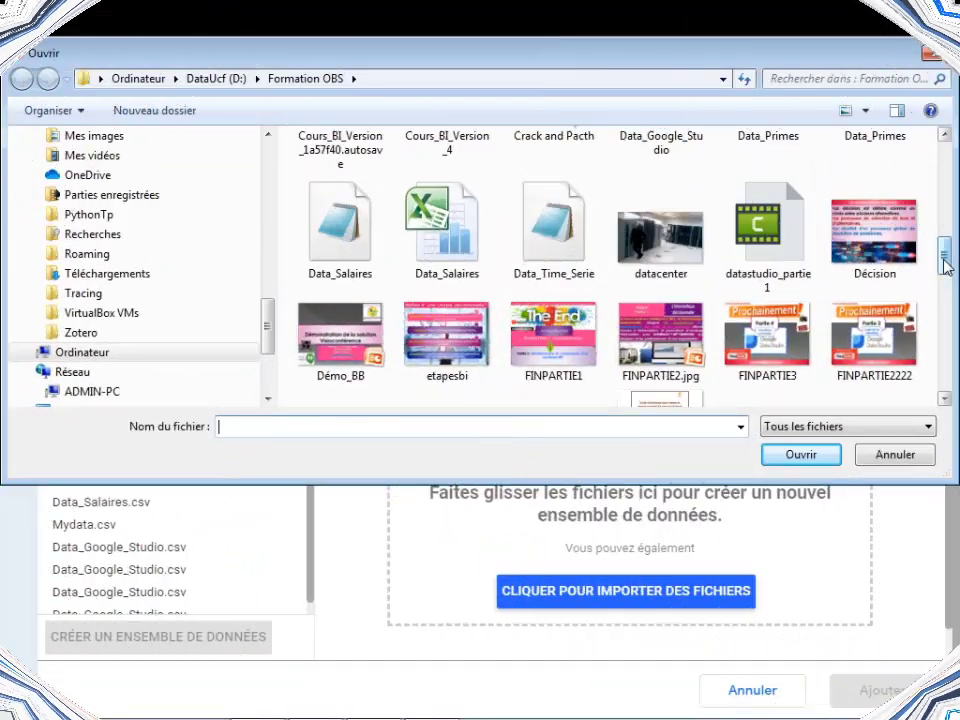
Step: Import the Time_Serie CSV file from the Formation OBS folder and add it to the report as a data source
drag(945, 253, 950, 385)
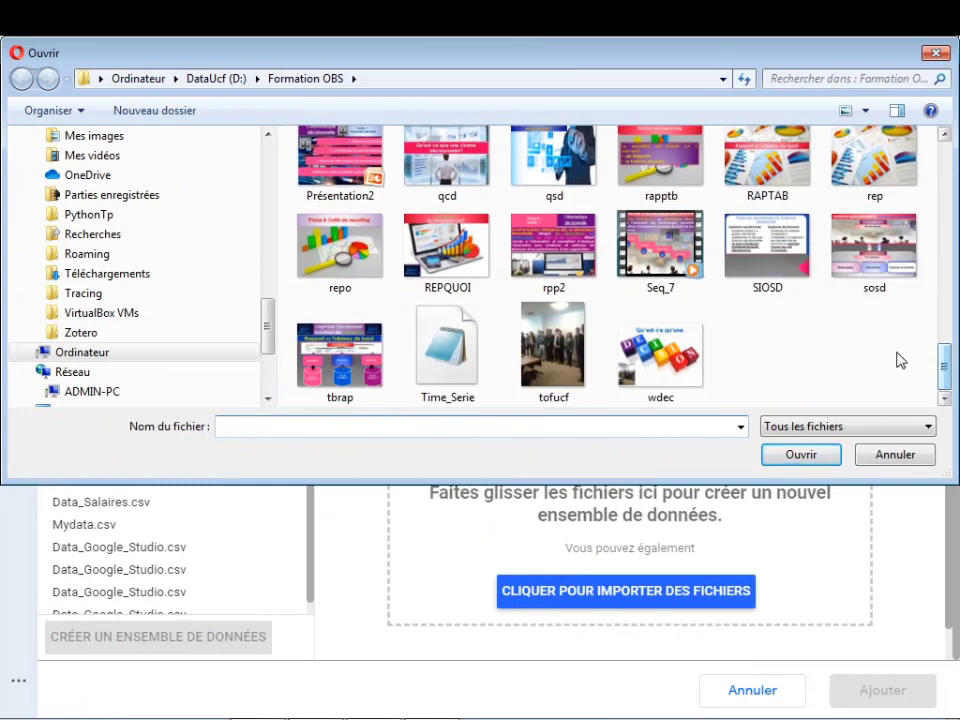
double_click(437, 350)
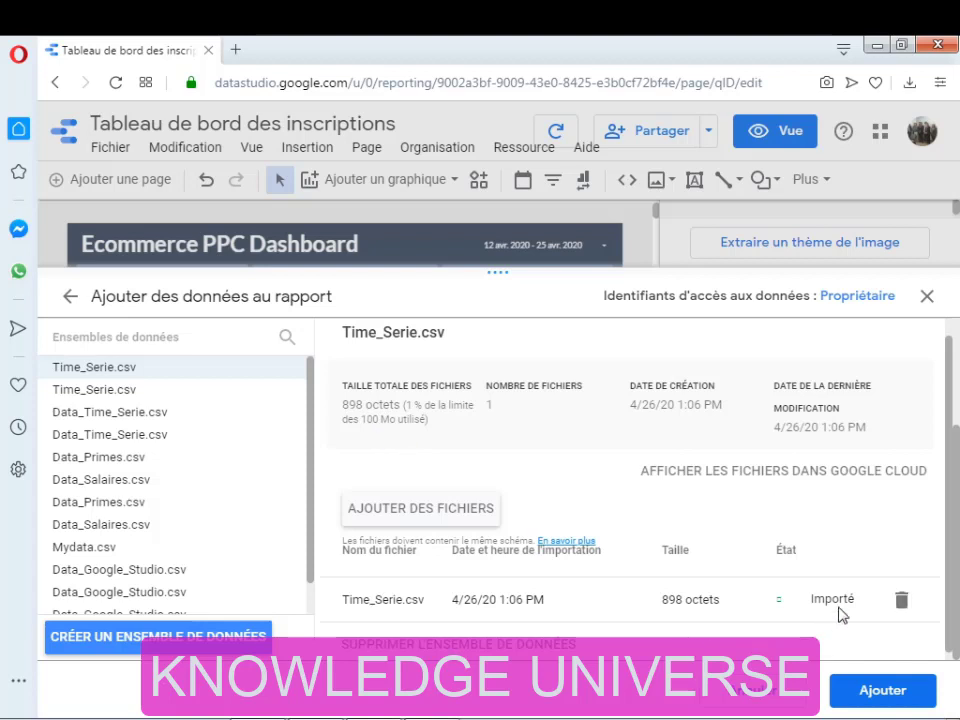
mouse_move(815, 612)
click(880, 692)
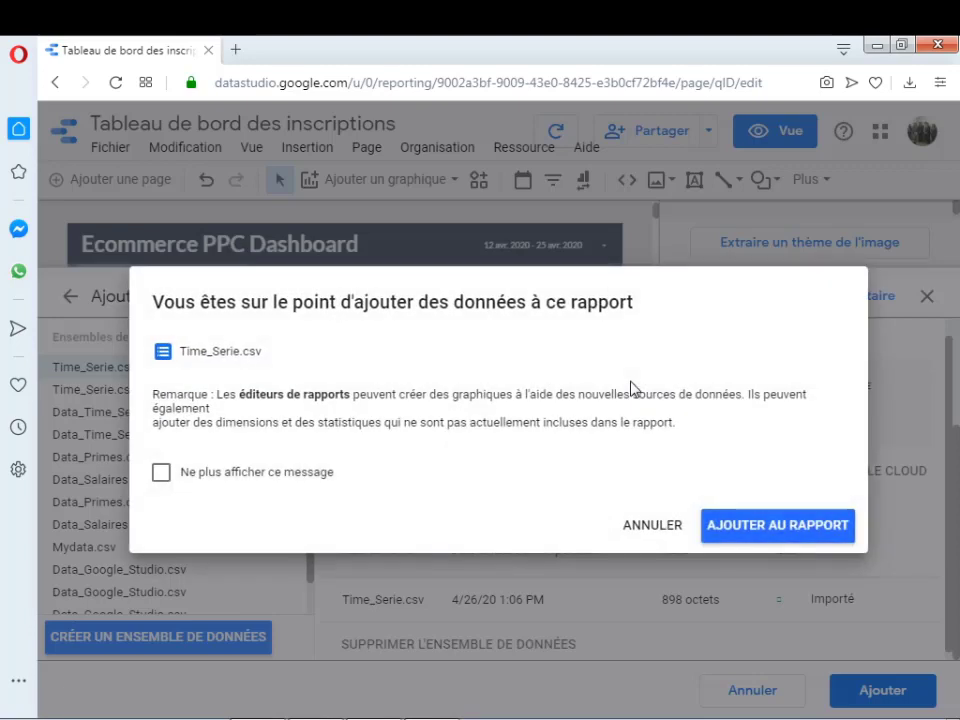
click(748, 521)
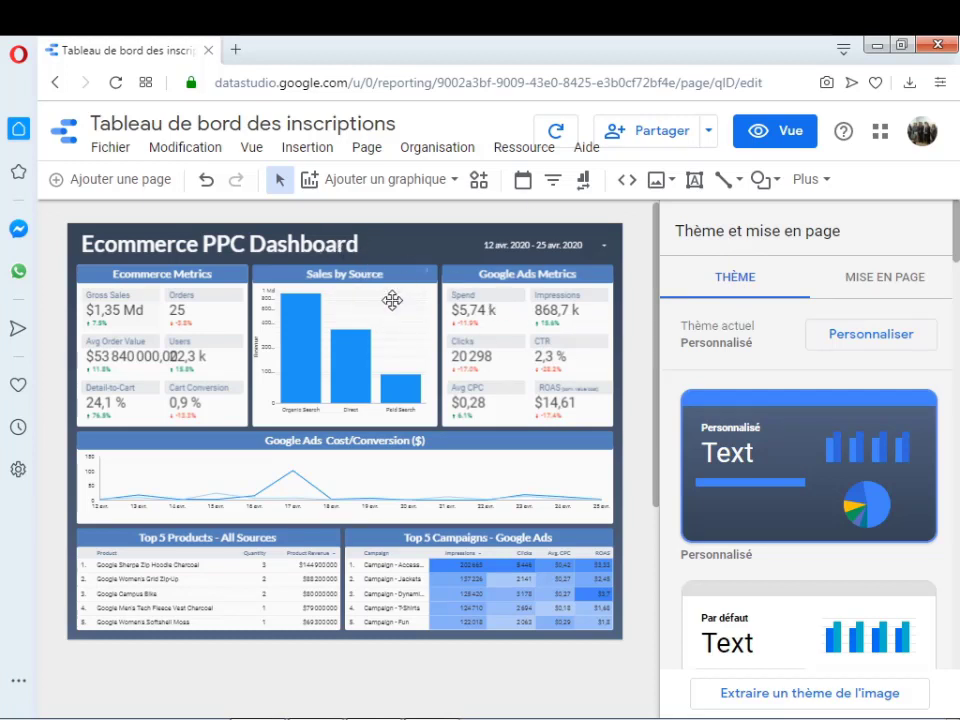
Step: Replace the dashboard's main heading text with "Tableau Bord des Inscriptions"
click(366, 244)
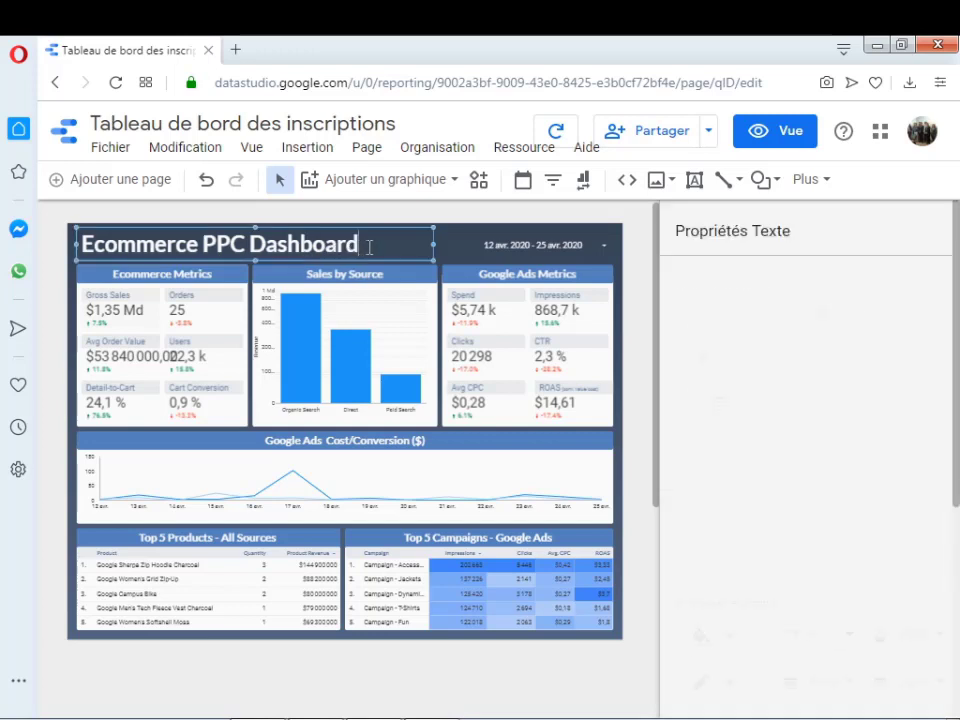
click(369, 247)
key(BackSpace)
key(BackSpace)
key(BackSpace)
key(BackSpace)
key(BackSpace)
key(BackSpace)
key(BackSpace)
key(BackSpace)
key(BackSpace)
key(BackSpace)
key(BackSpace)
key(BackSpace)
key(BackSpace)
key(BackSpace)
key(BackSpace)
key(BackSpace)
key(BackSpace)
key(BackSpace)
key(BackSpace)
key(BackSpace)
key(BackSpace)
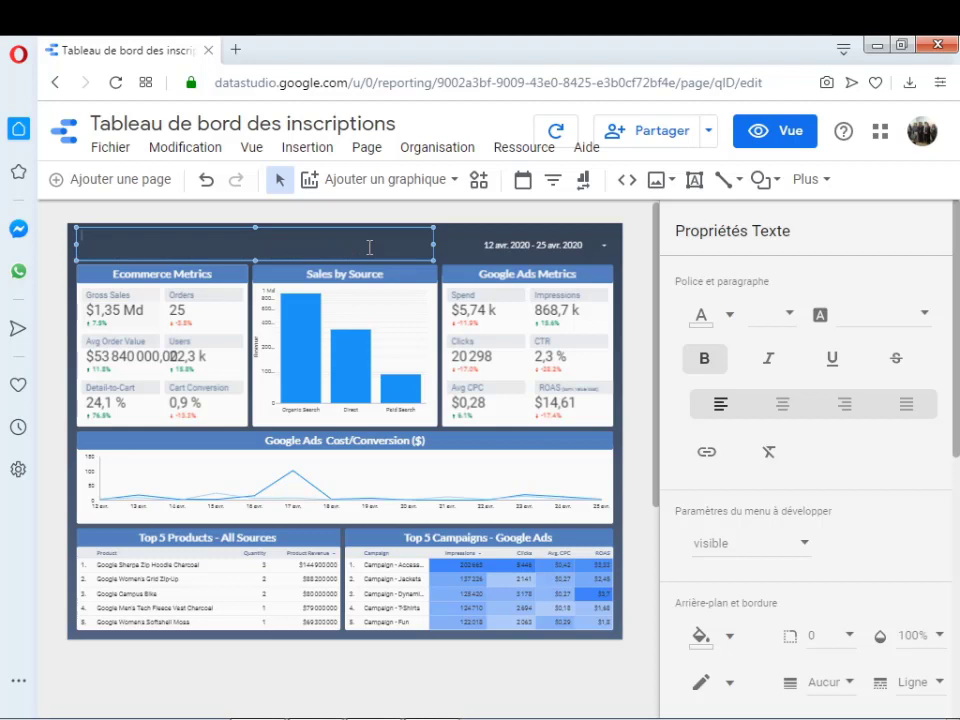
text(Table)
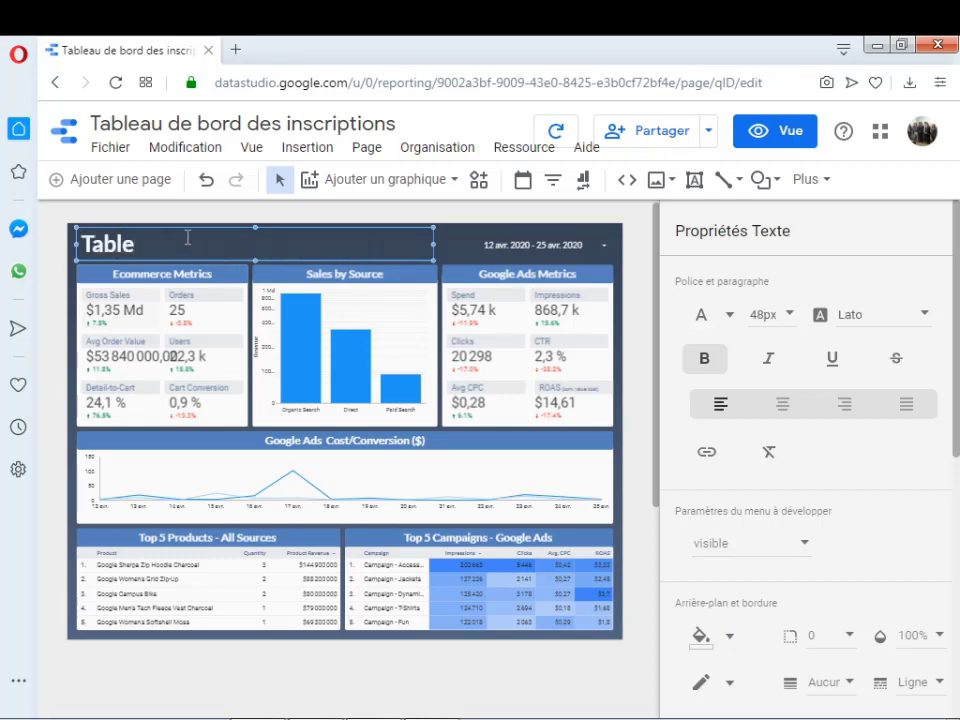
text(au Bord des)
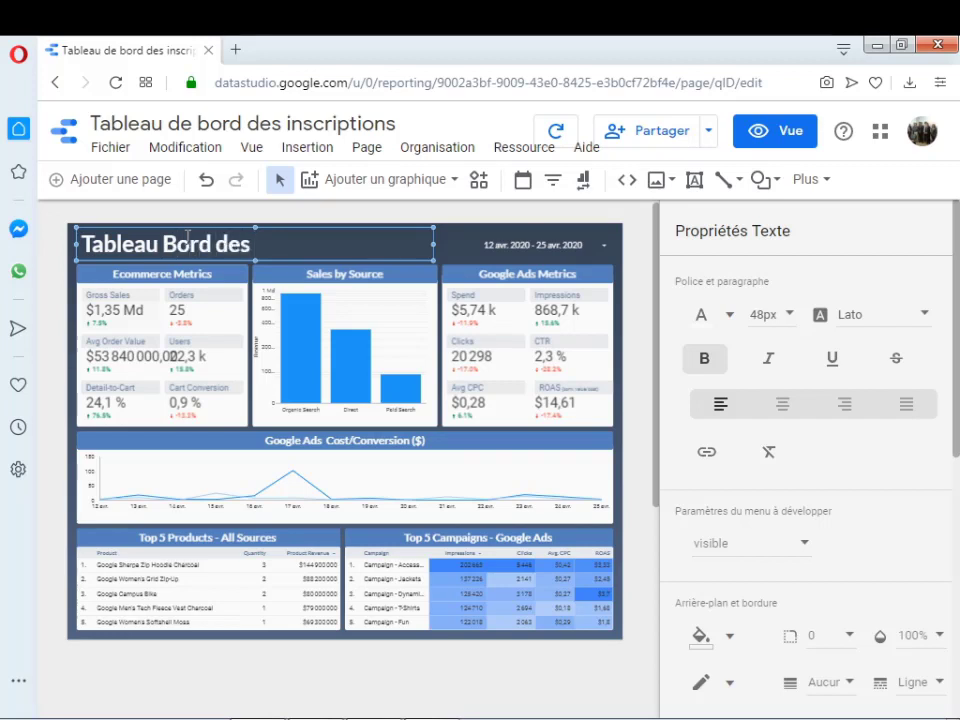
text( i)
key(BackSpace)
text(Inscription)
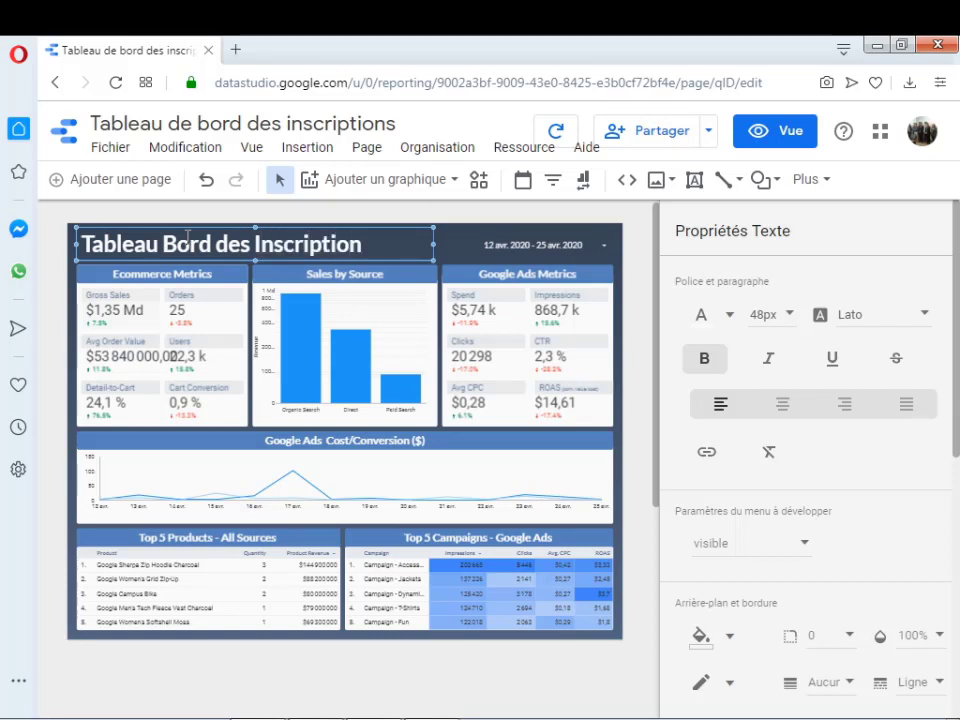
text(s)
click(118, 278)
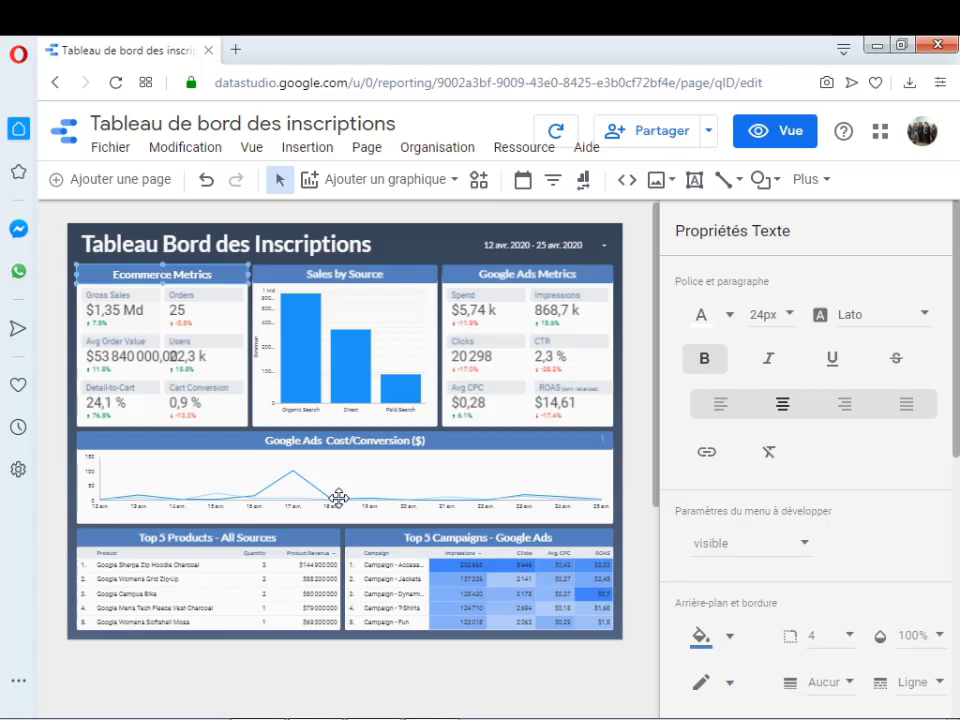
click(378, 251)
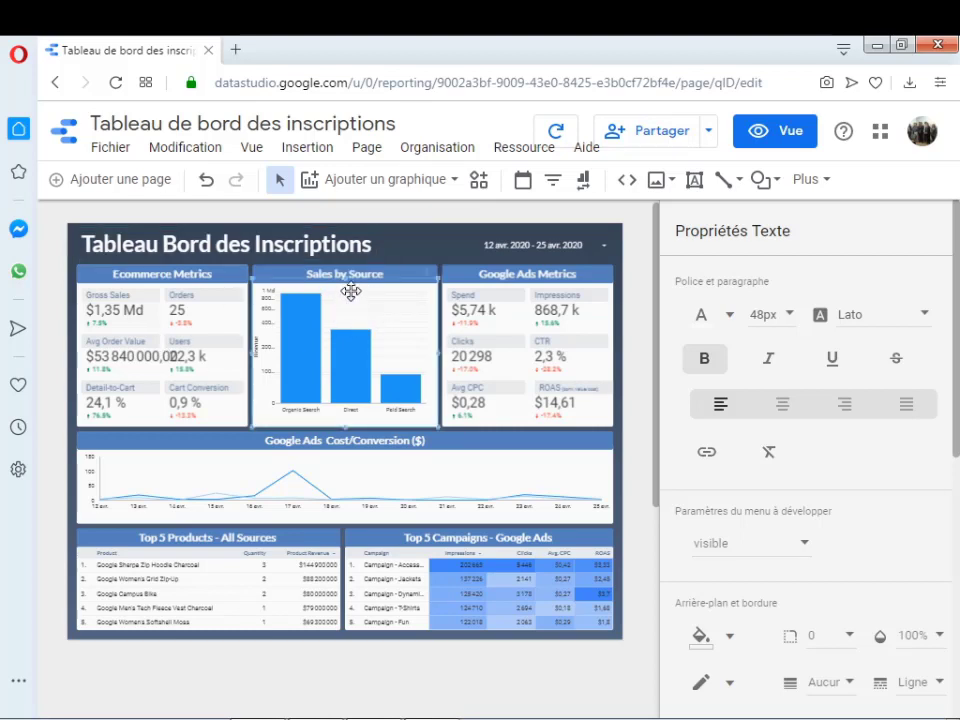
click(384, 274)
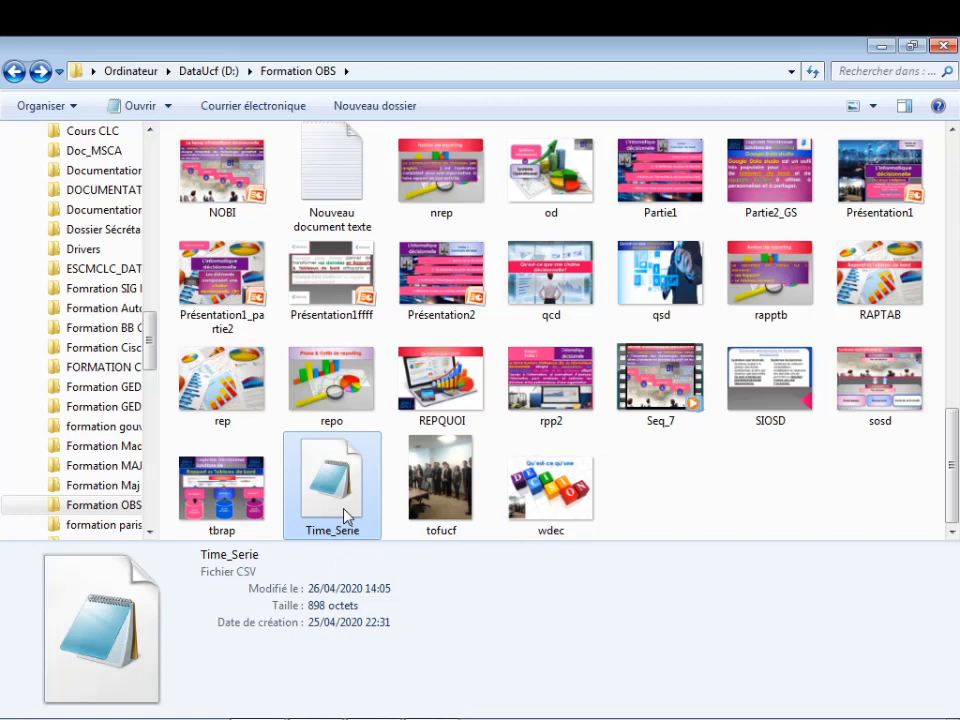
Step: Open the Time_Serie file in Notepad, examine its column headers and data rows, and close it
double_click(344, 514)
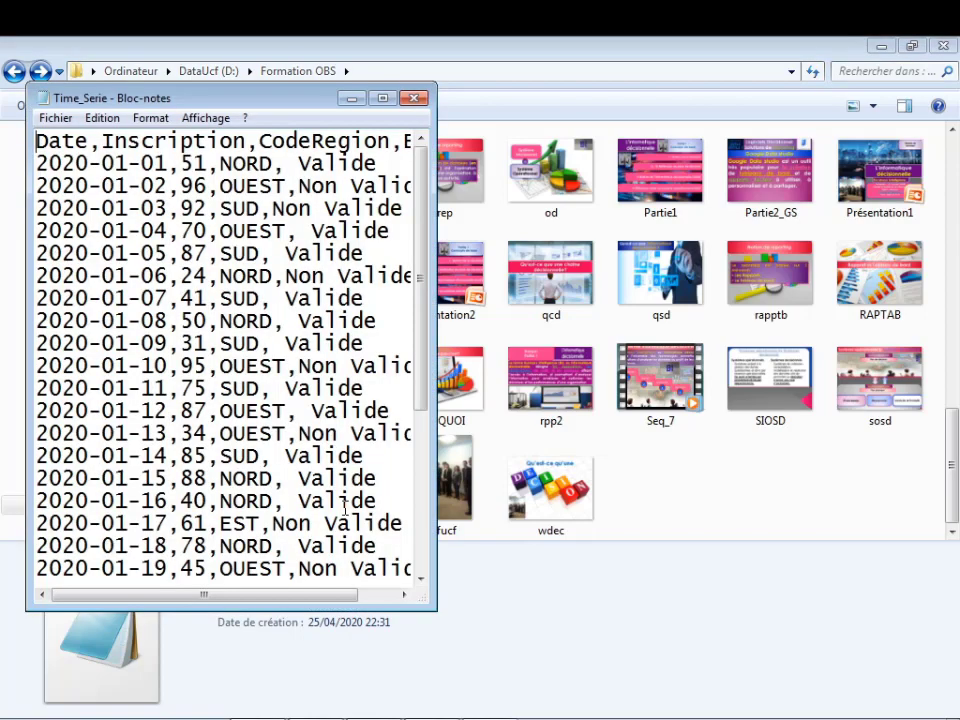
click(385, 100)
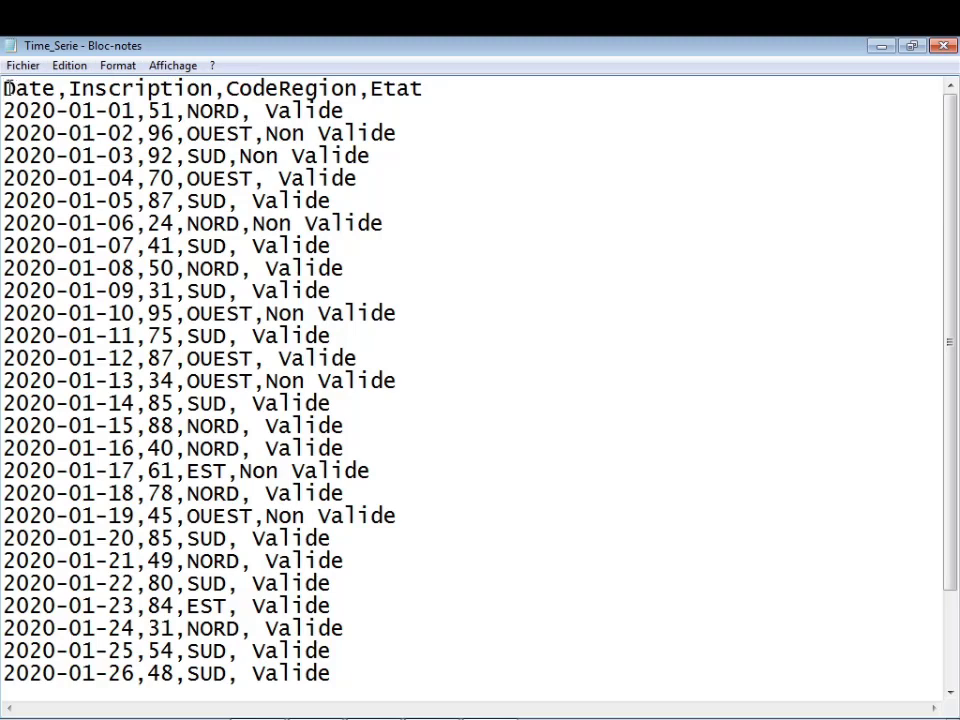
drag(7, 89, 427, 95)
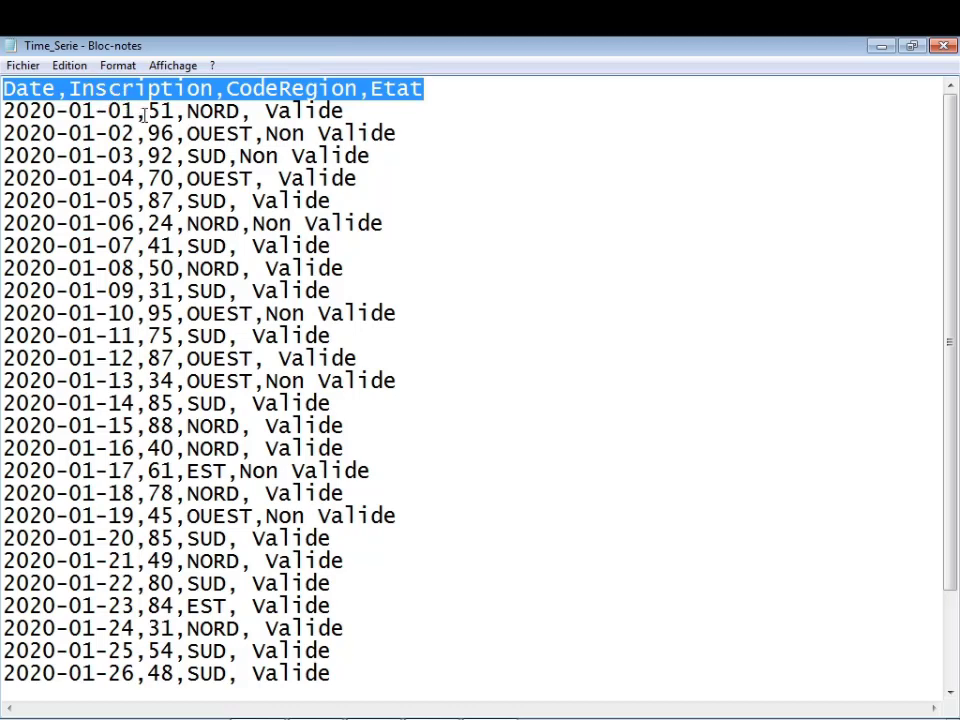
click(276, 89)
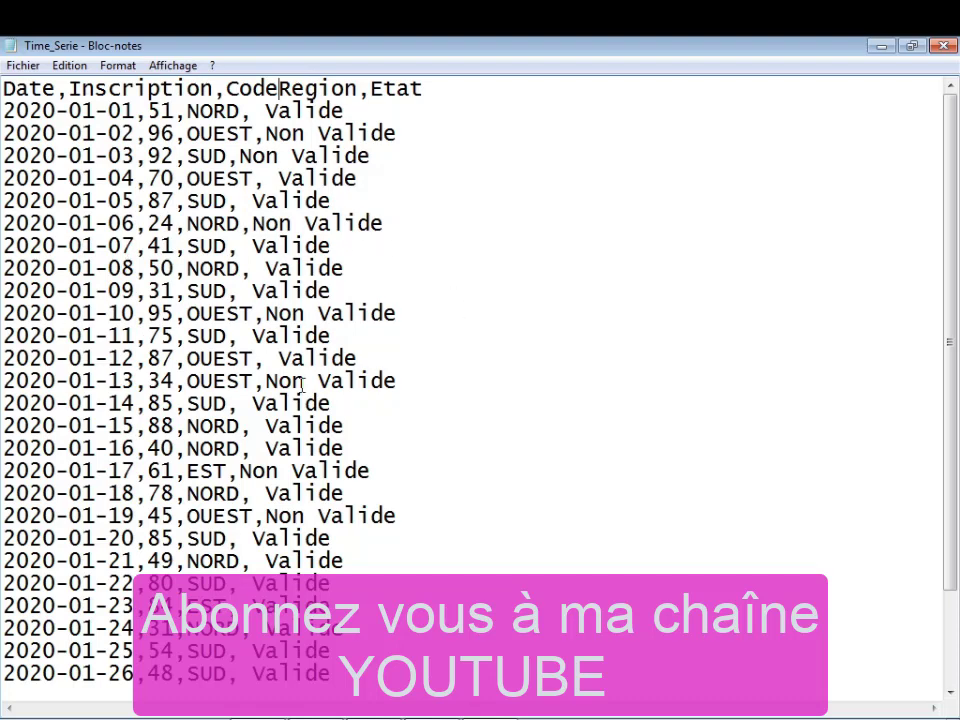
click(948, 52)
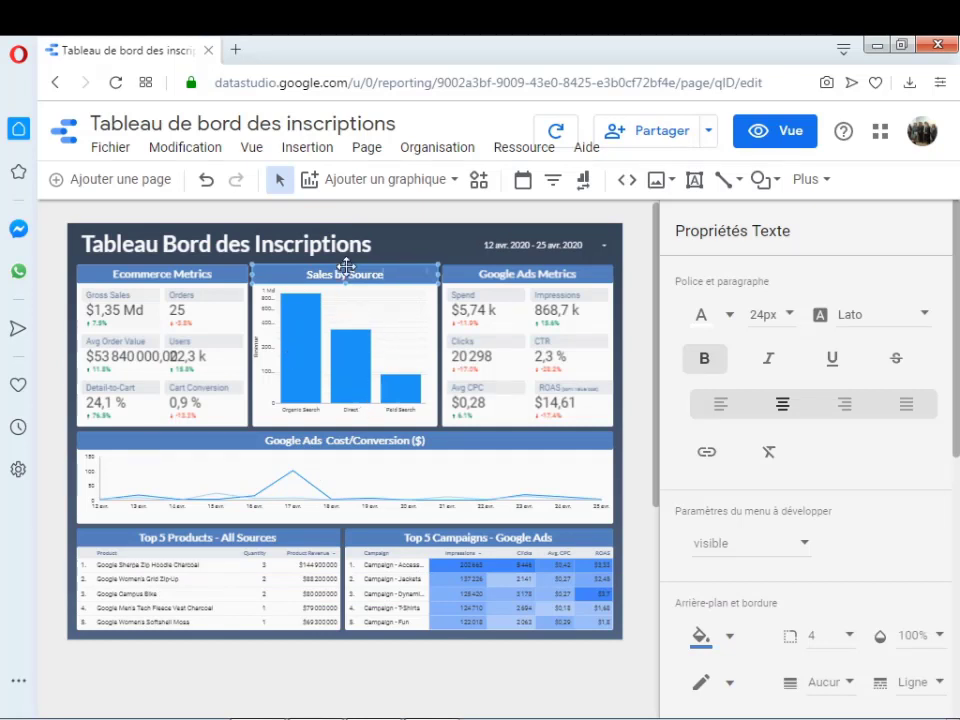
Step: Delete the bar chart under the Sales by Source heading
click(301, 360)
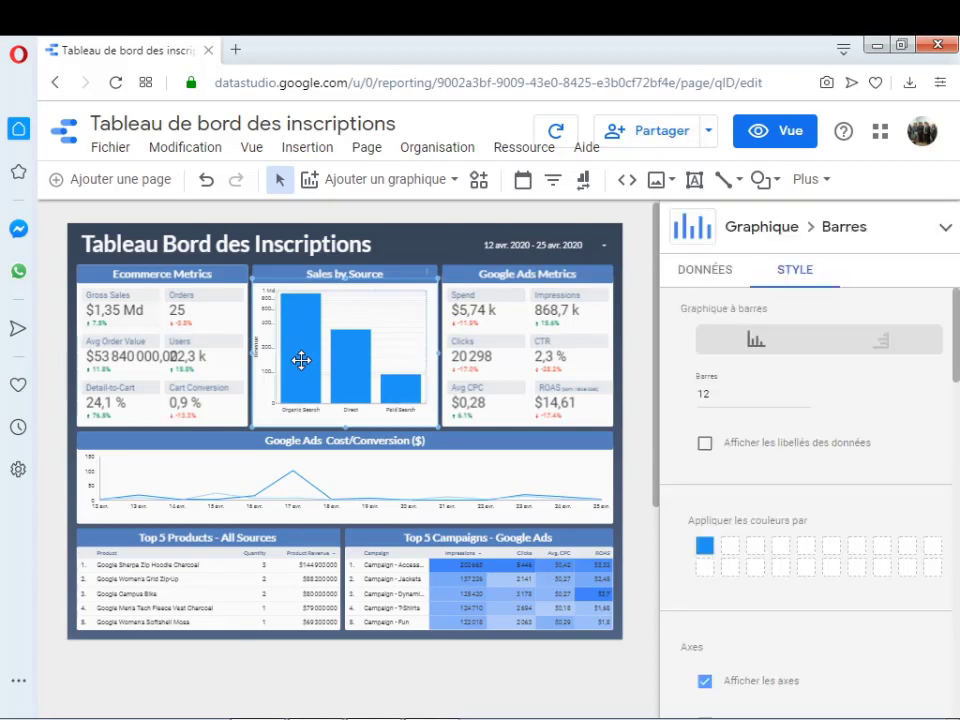
key(Delete)
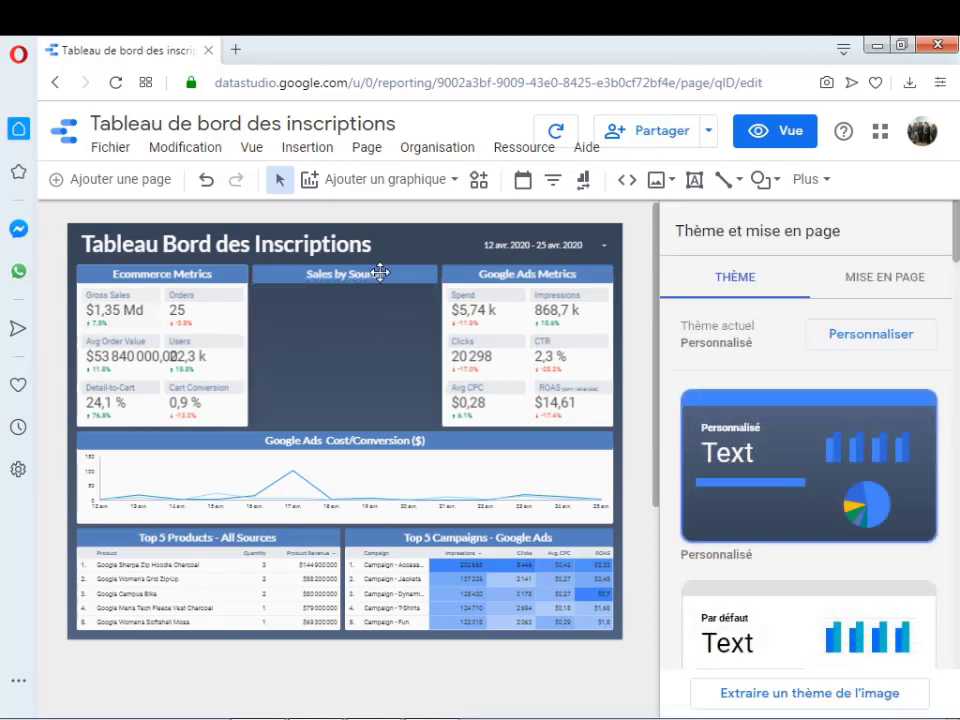
Step: Replace the "Sales by Source" heading text with "Inscriptions par région"
click(381, 272)
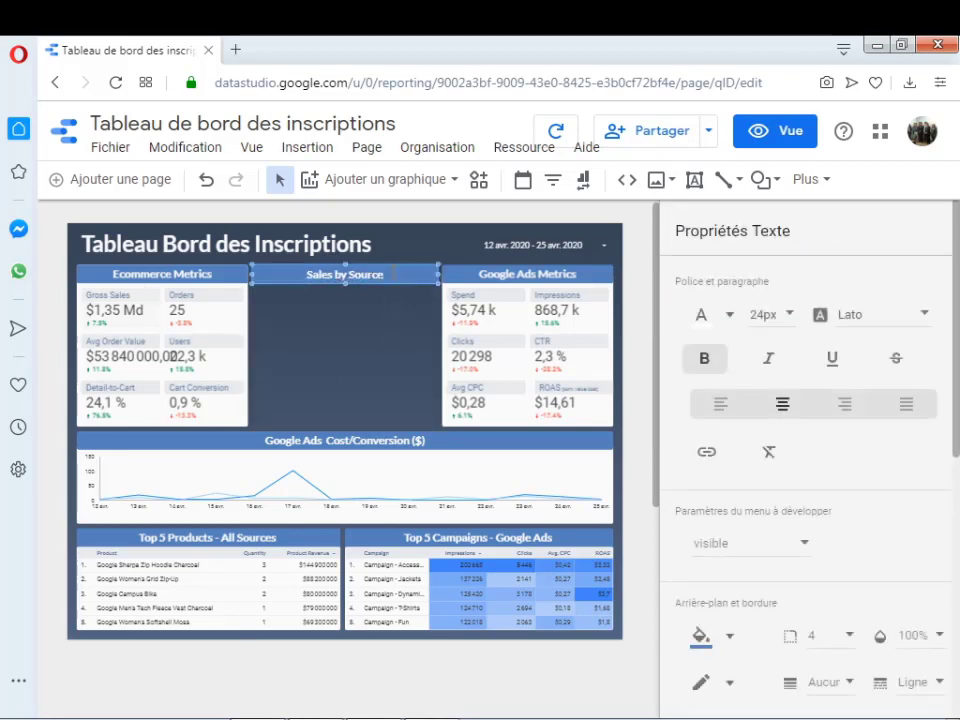
key(BackSpace)
key(BackSpace)
key(BackSpace)
key(BackSpace)
key(BackSpace)
key(BackSpace)
key(BackSpace)
key(BackSpace)
key(BackSpace)
key(BackSpace)
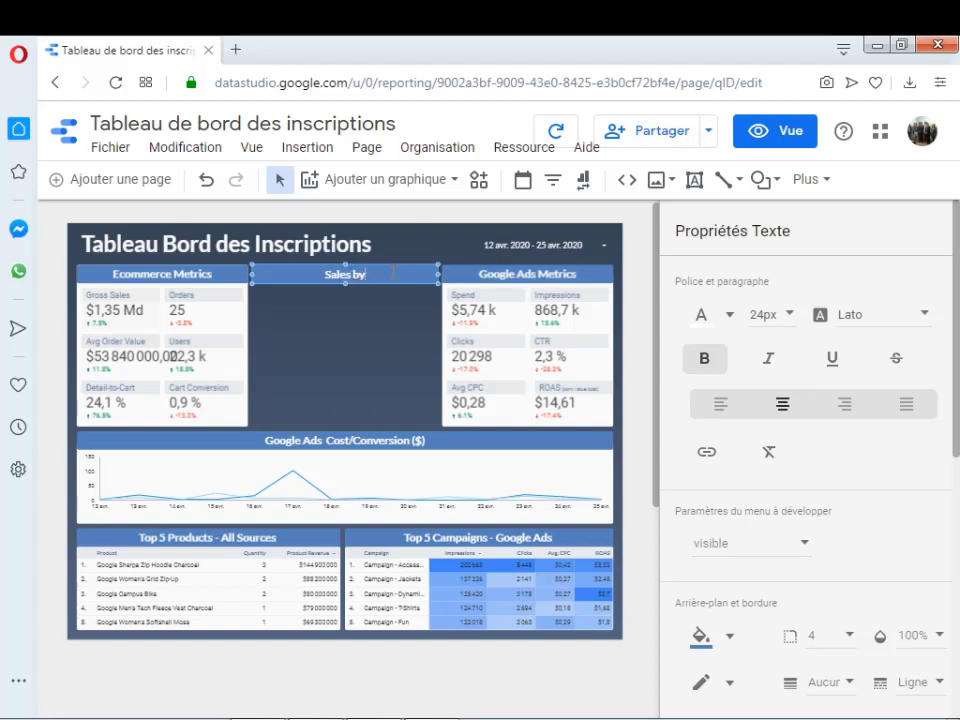
key(BackSpace)
key(BackSpace)
key(BackSpace)
key(BackSpace)
key(BackSpace)
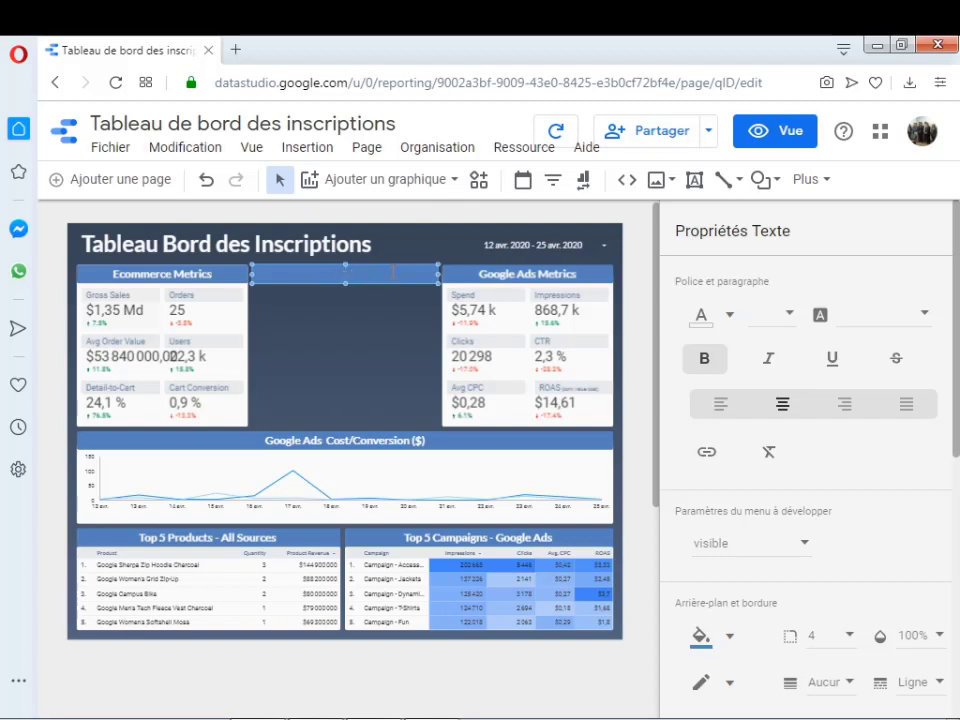
text(Réparaatio)
key(BackSpace)
key(BackSpace)
key(BackSpace)
key(BackSpace)
key(BackSpace)
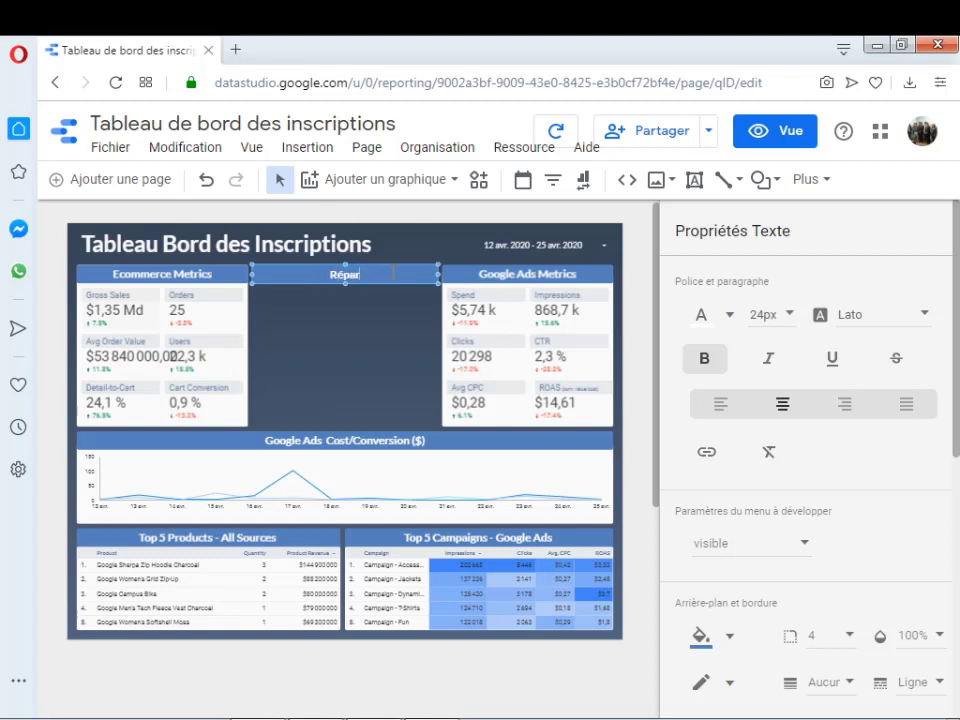
text(tition des in)
key(BackSpace)
key(BackSpace)
key(BackSpace)
key(BackSpace)
key(BackSpace)
key(BackSpace)
key(BackSpace)
key(BackSpace)
key(BackSpace)
key(BackSpace)
key(BackSpace)
key(BackSpace)
key(BackSpace)
key(BackSpace)
key(BackSpace)
key(BackSpace)
key(BackSpace)
key(BackSpace)
text(Inscriptions par région)
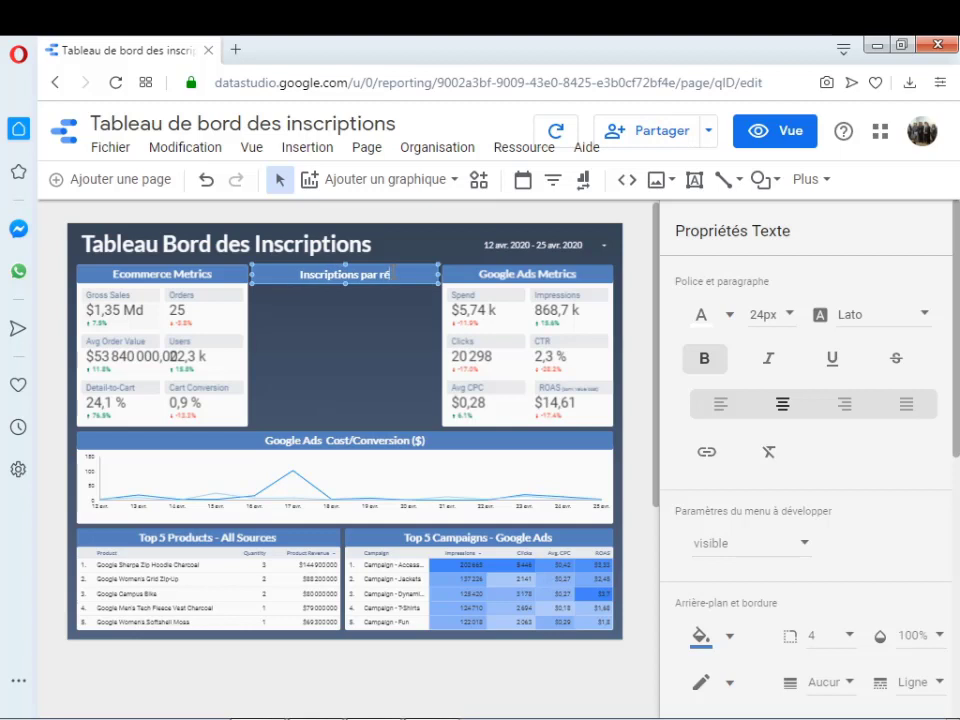
click(392, 358)
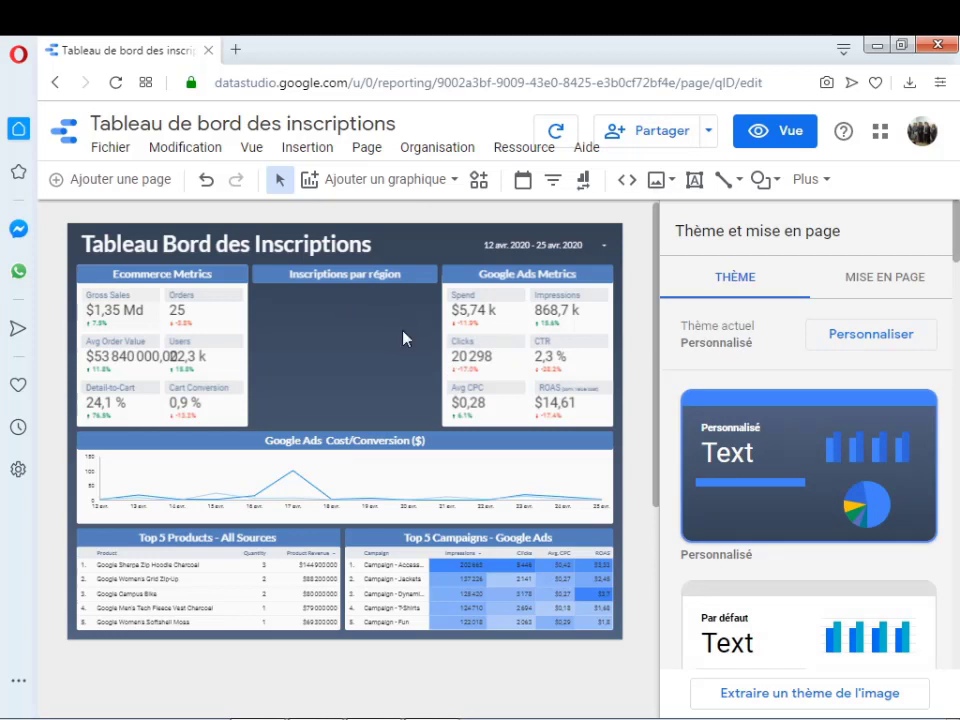
Step: Insert a bar chart in the empty area under the Inscriptions par région heading
click(307, 148)
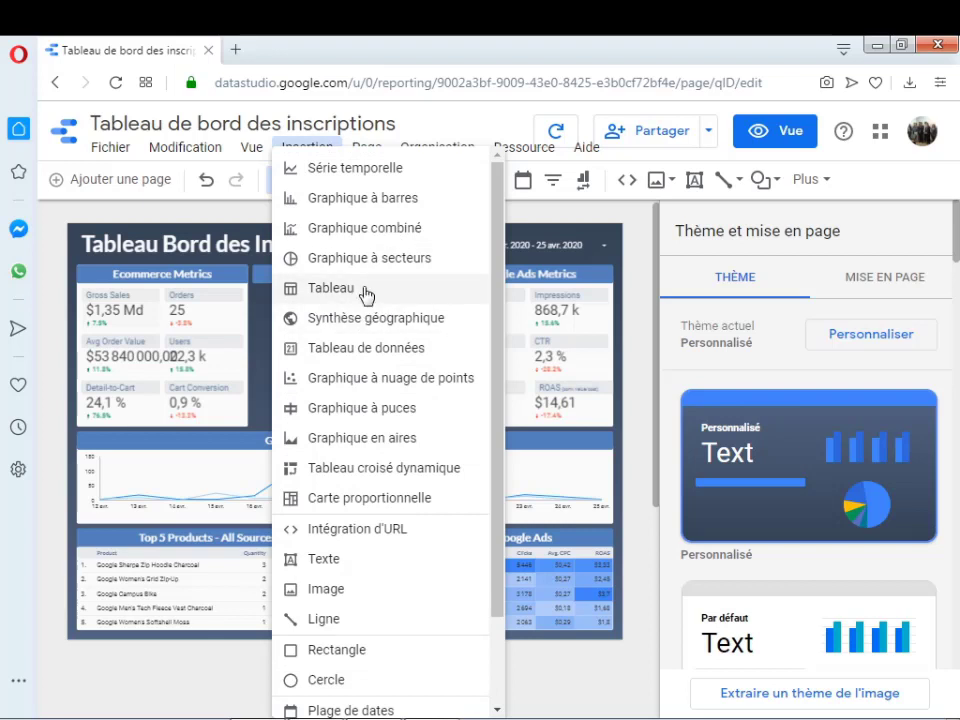
click(348, 214)
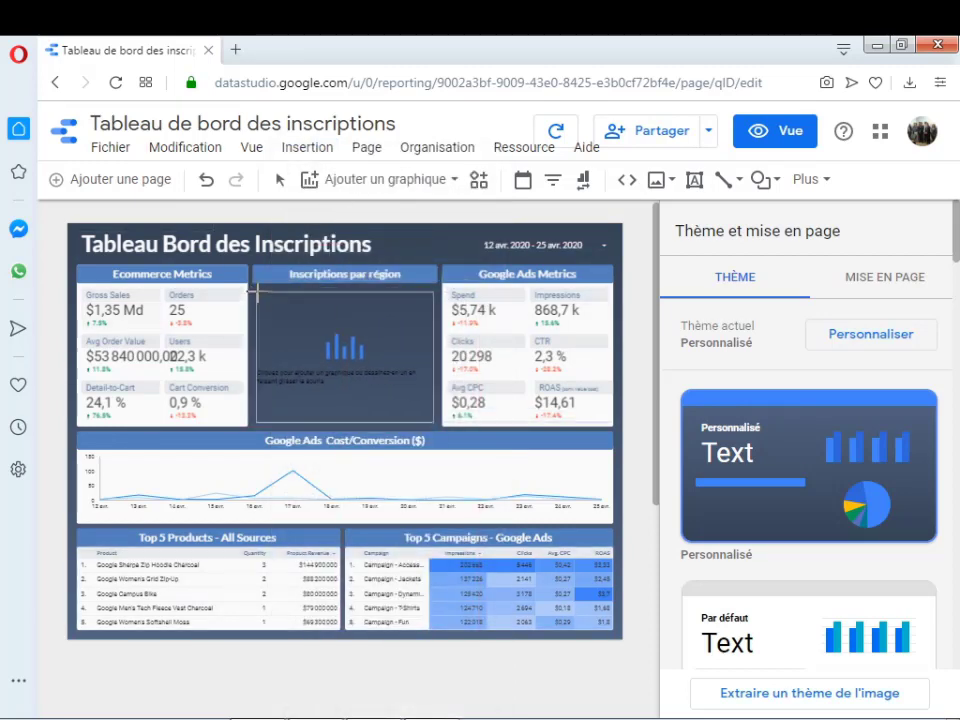
click(256, 291)
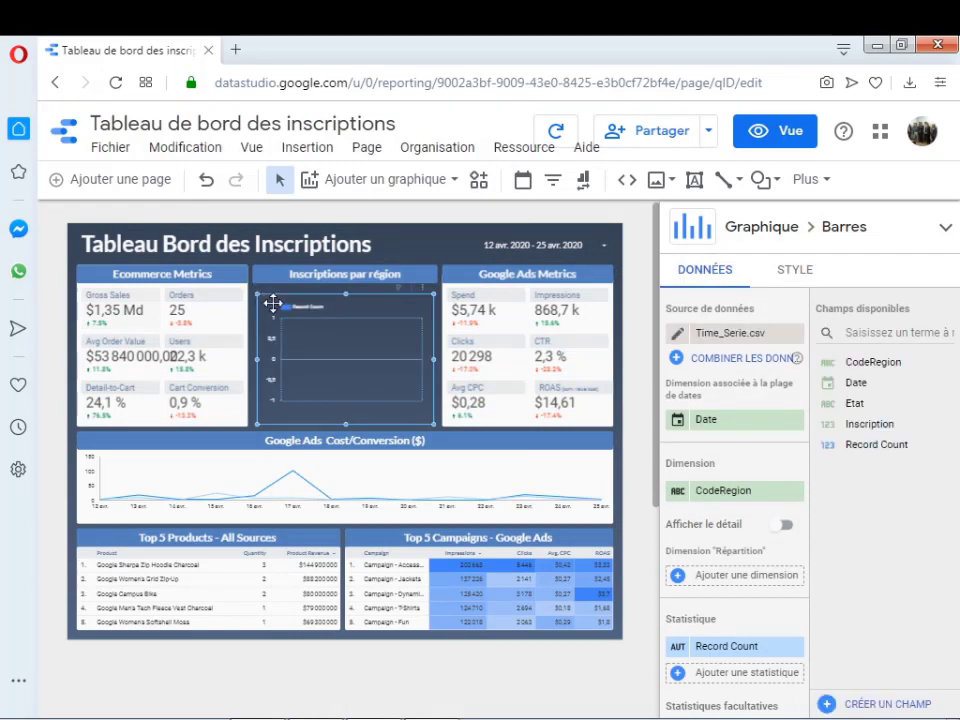
Step: Keep Time_Serie.csv as the bar chart's data source and remove the Date field from its date range dimension
click(745, 335)
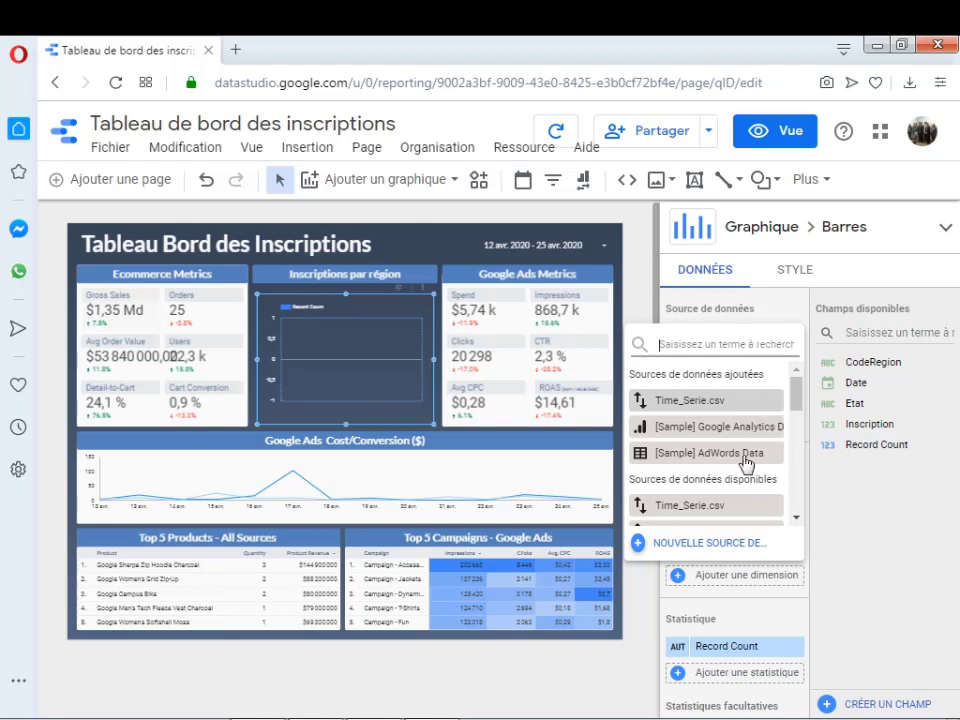
click(743, 316)
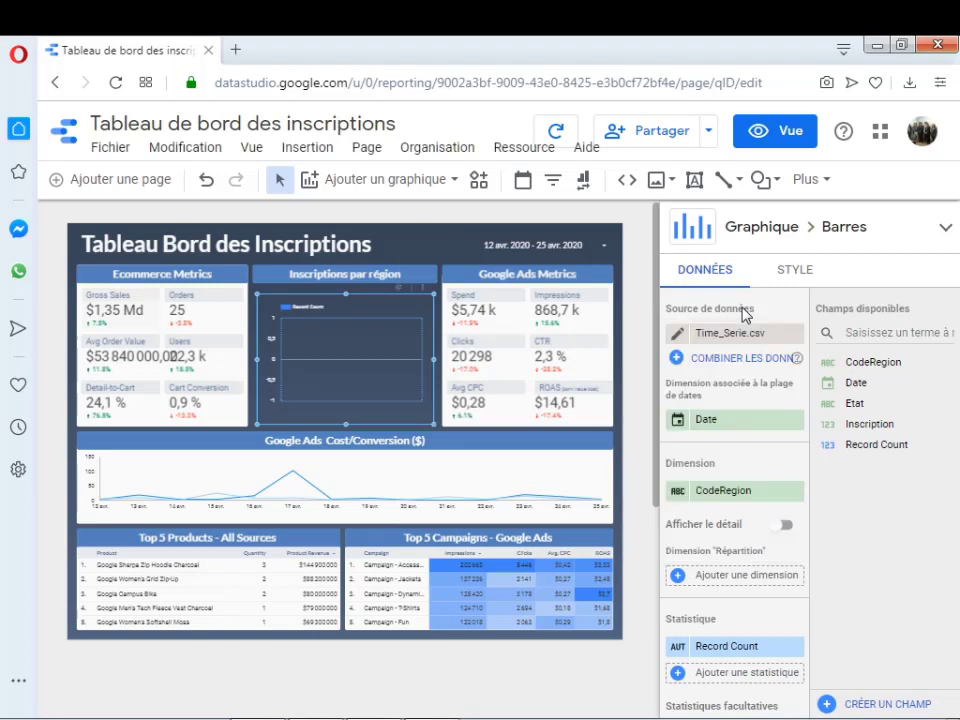
click(739, 333)
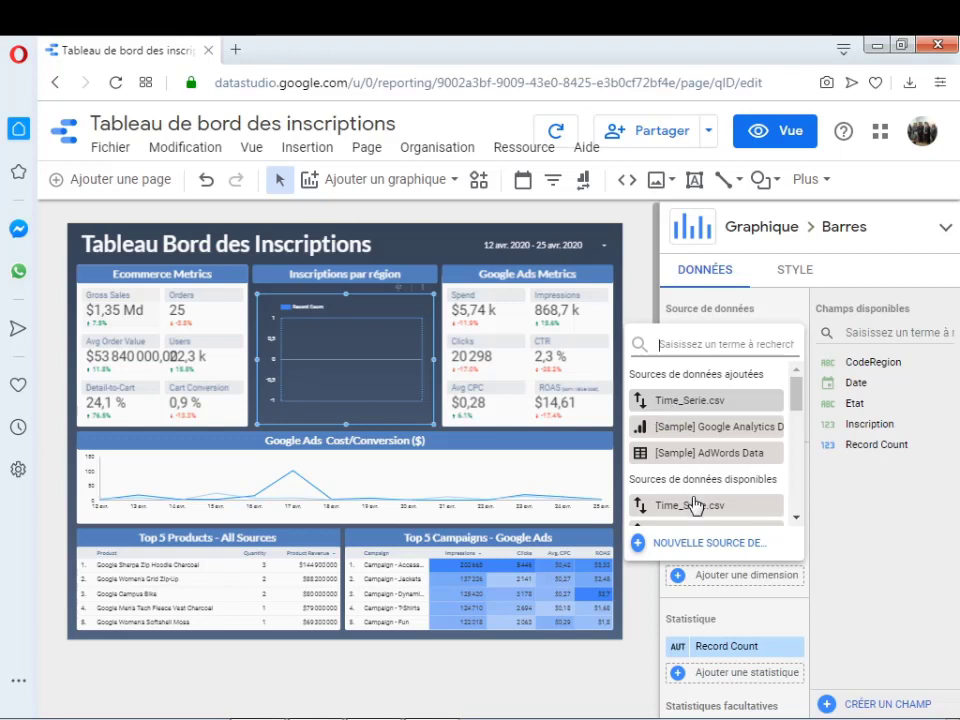
click(664, 417)
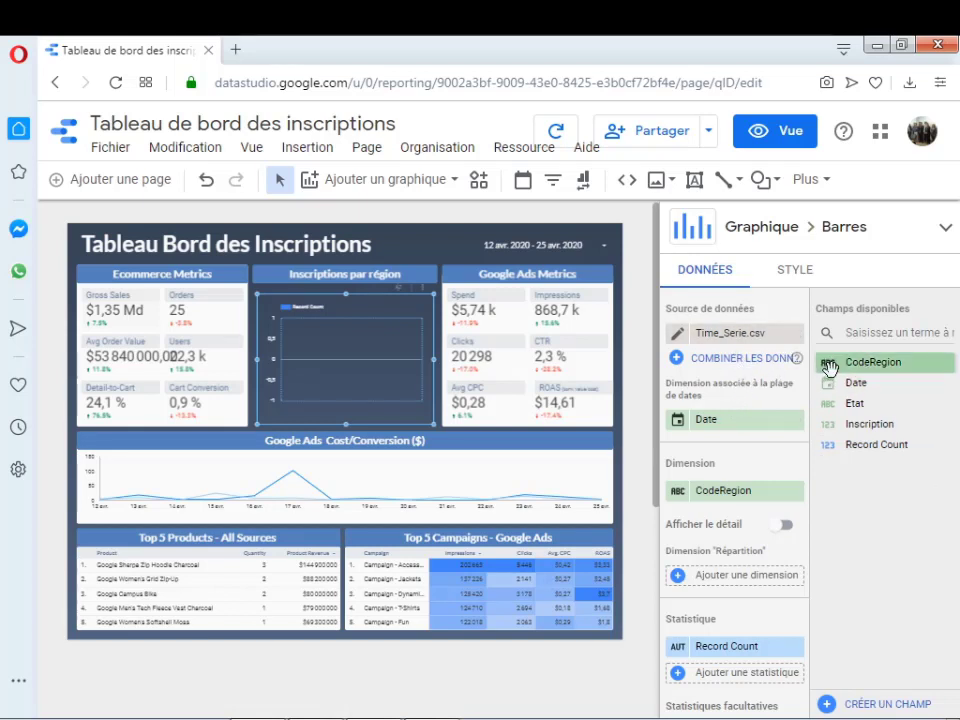
click(793, 422)
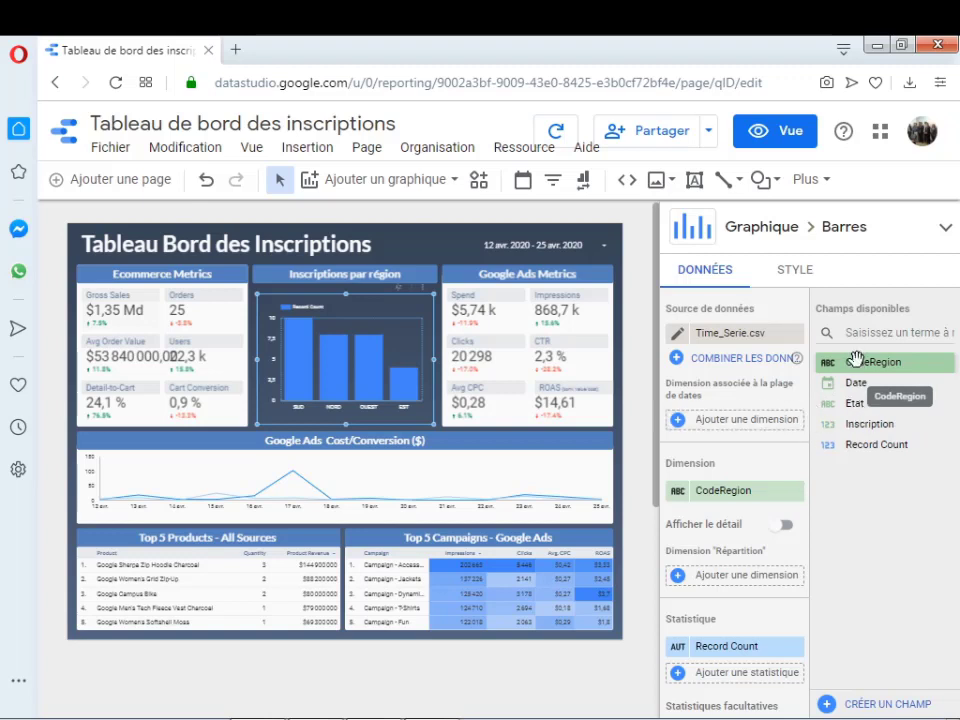
Step: Plot Inscription instead of Record Count by CodeRegion in the bar chart, and preview the report before returning to editing
drag(851, 365, 702, 490)
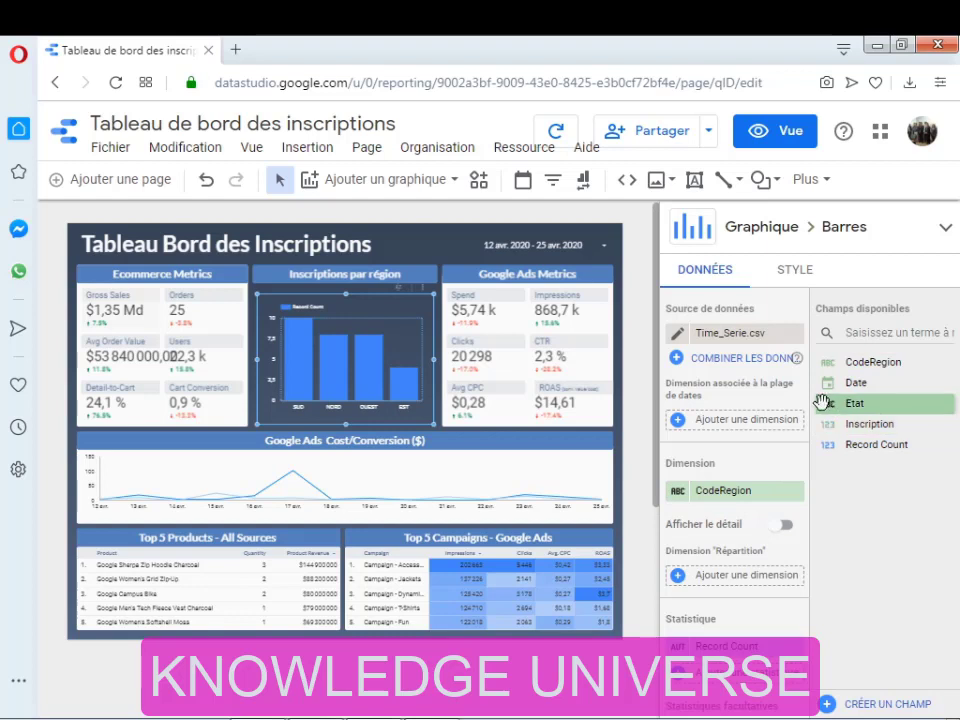
drag(850, 427, 714, 650)
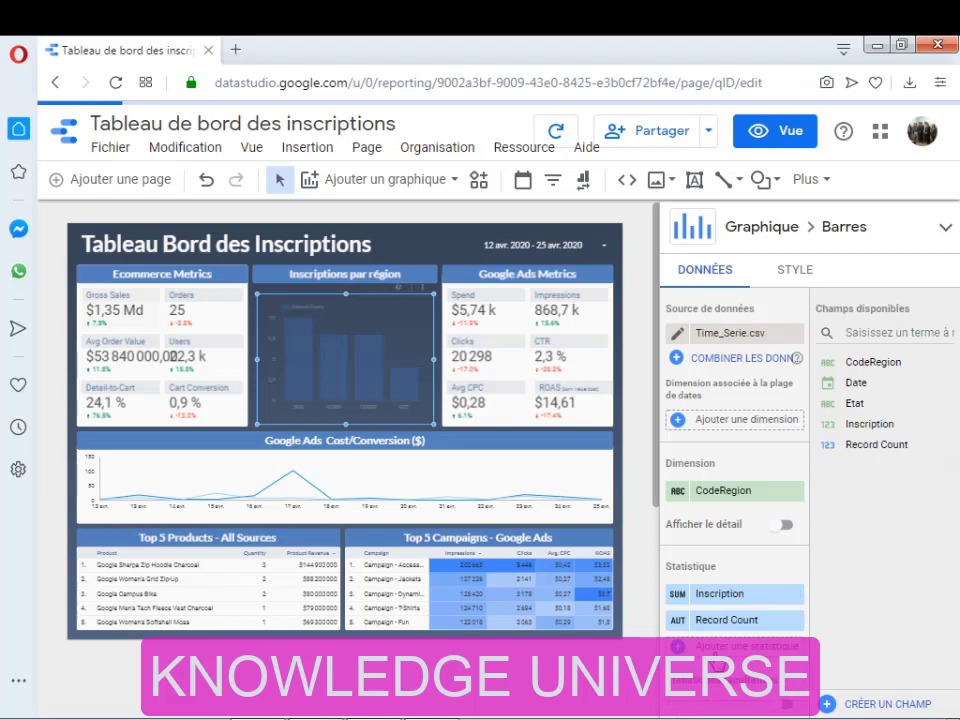
click(797, 622)
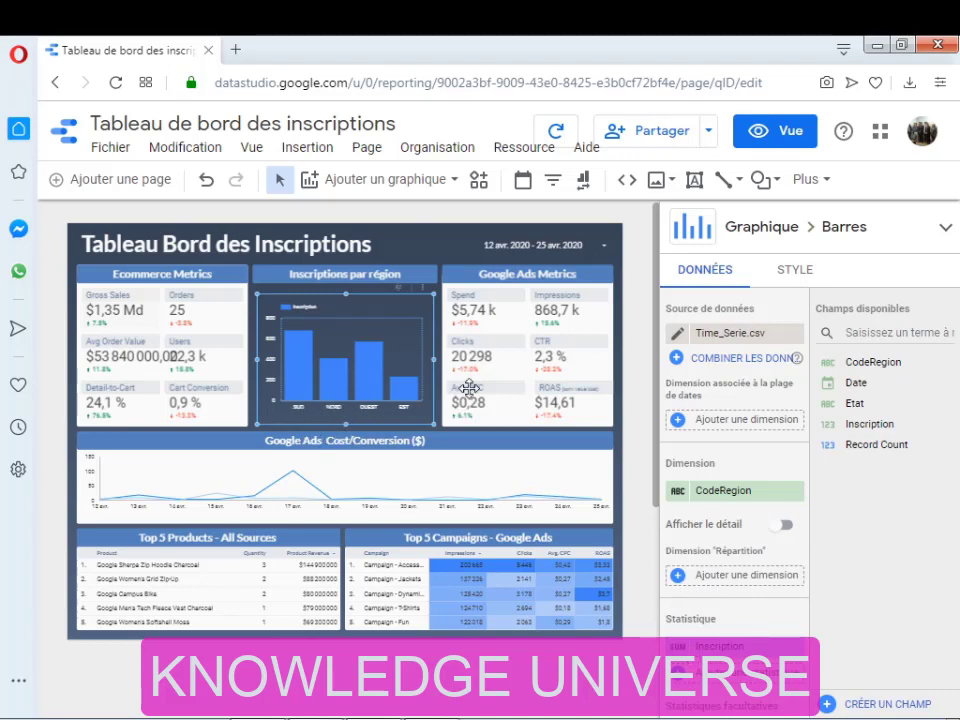
click(789, 132)
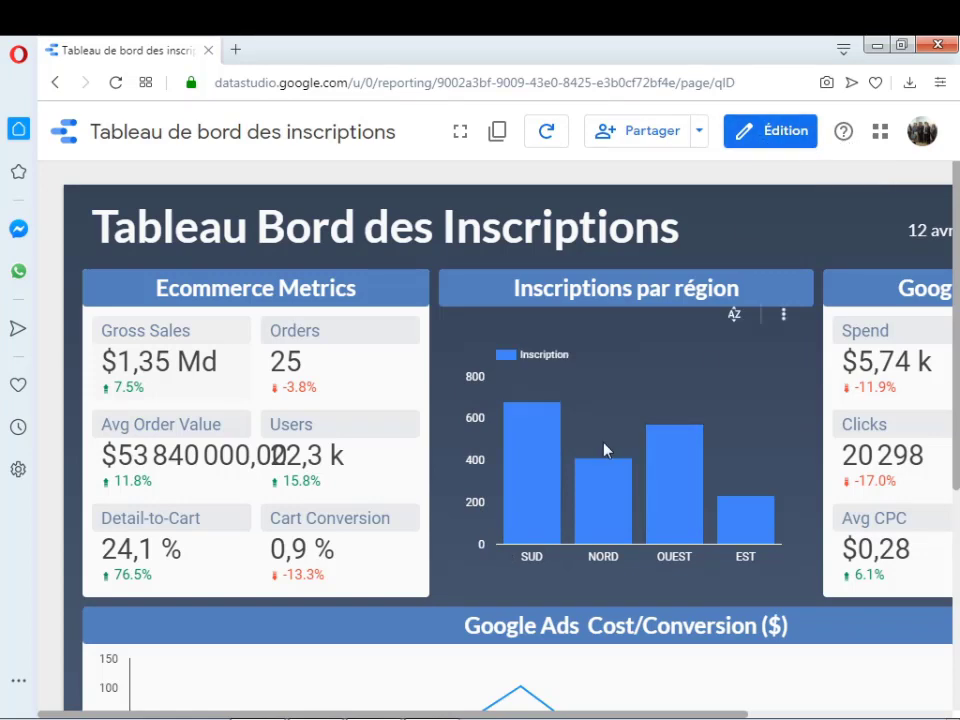
click(788, 140)
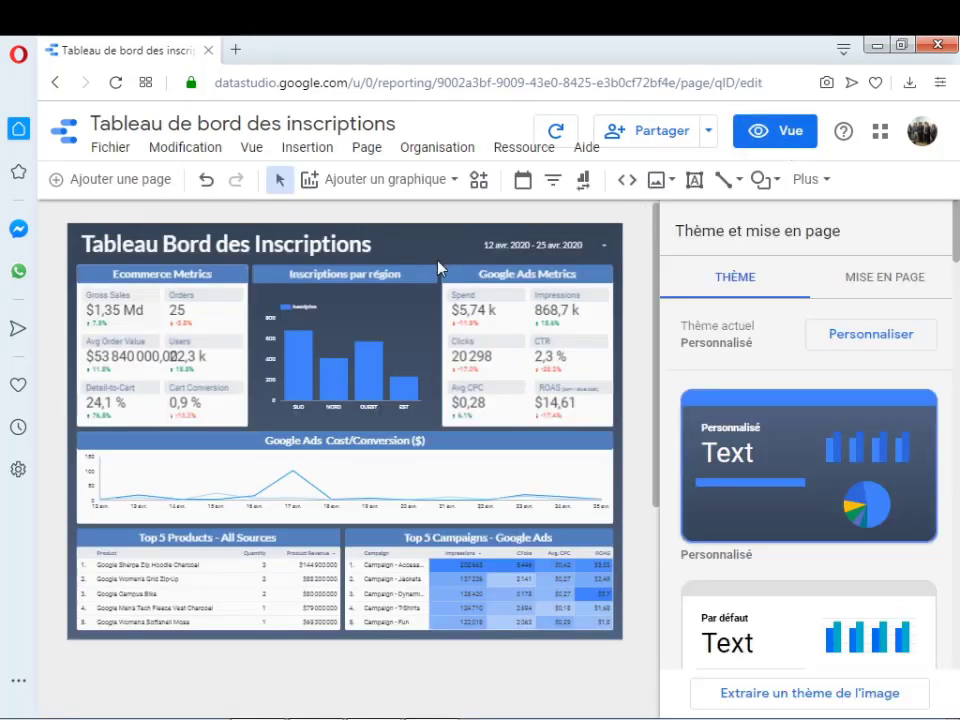
Step: Replace the "Ecommerce Metrics" heading text with "Bilan"
click(201, 274)
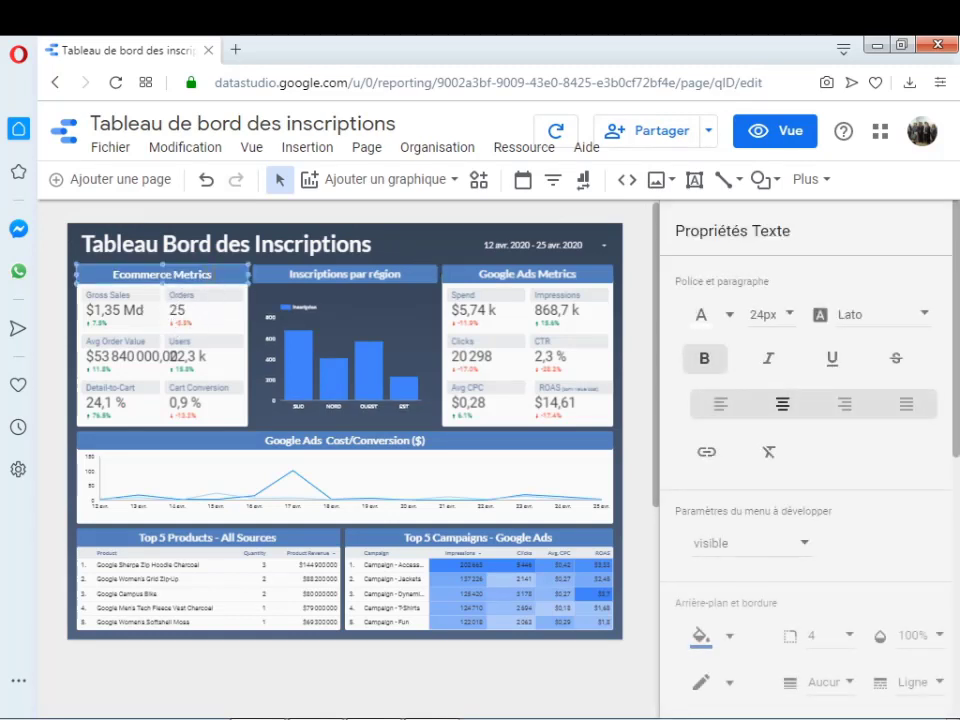
key(BackSpace)
key(BackSpace)
key(BackSpace)
key(BackSpace)
key(BackSpace)
key(BackSpace)
key(BackSpace)
key(BackSpace)
key(BackSpace)
key(BackSpace)
key(BackSpace)
key(BackSpace)
key(BackSpace)
key(BackSpace)
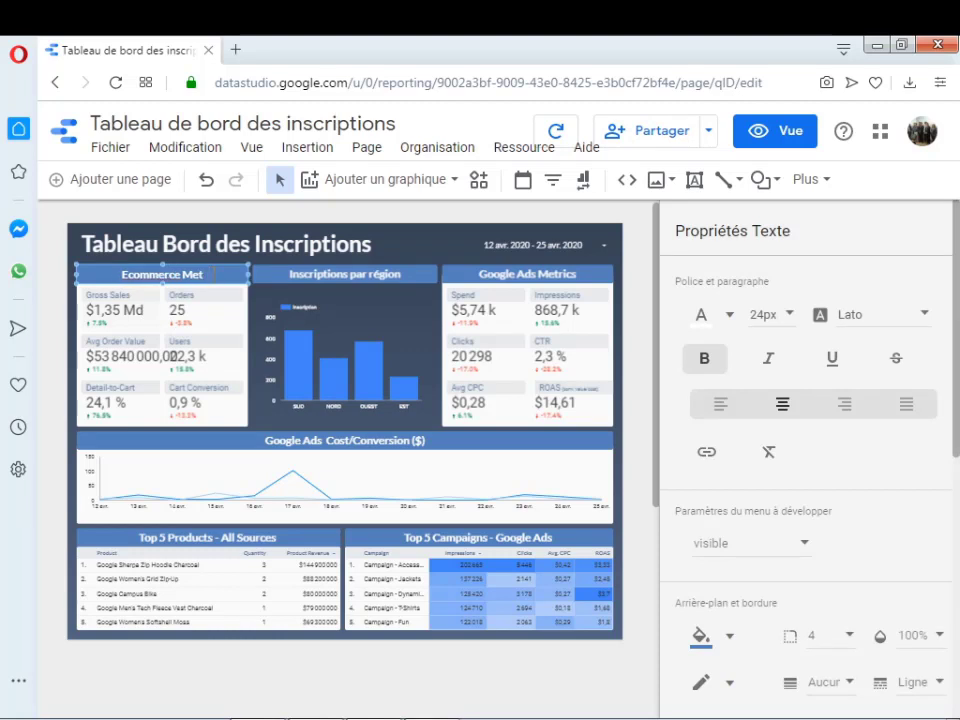
key(BackSpace)
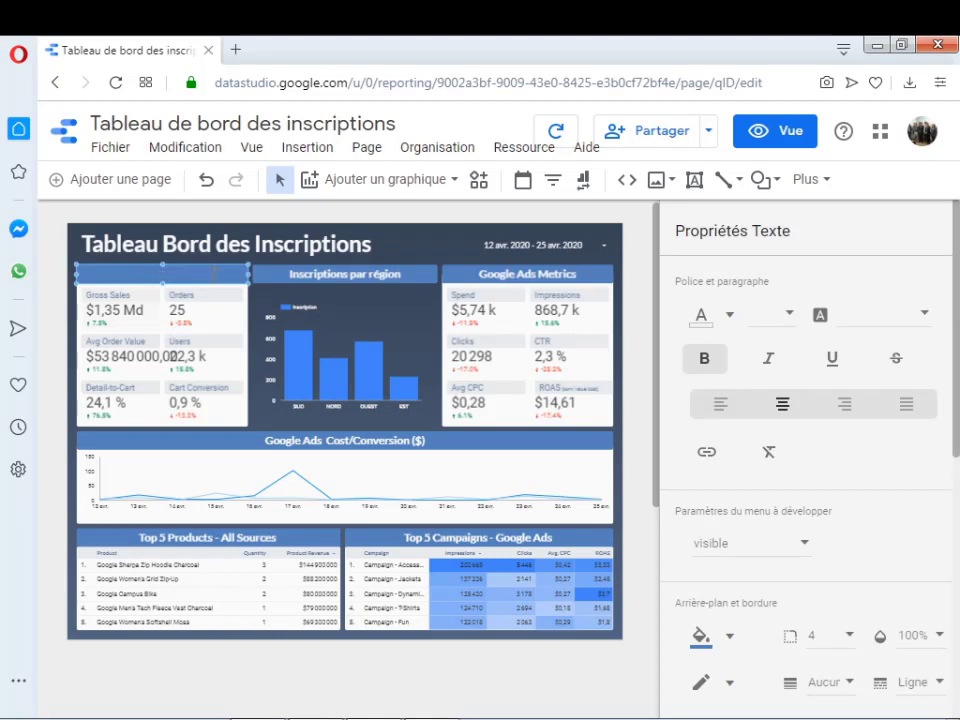
text(Bila)
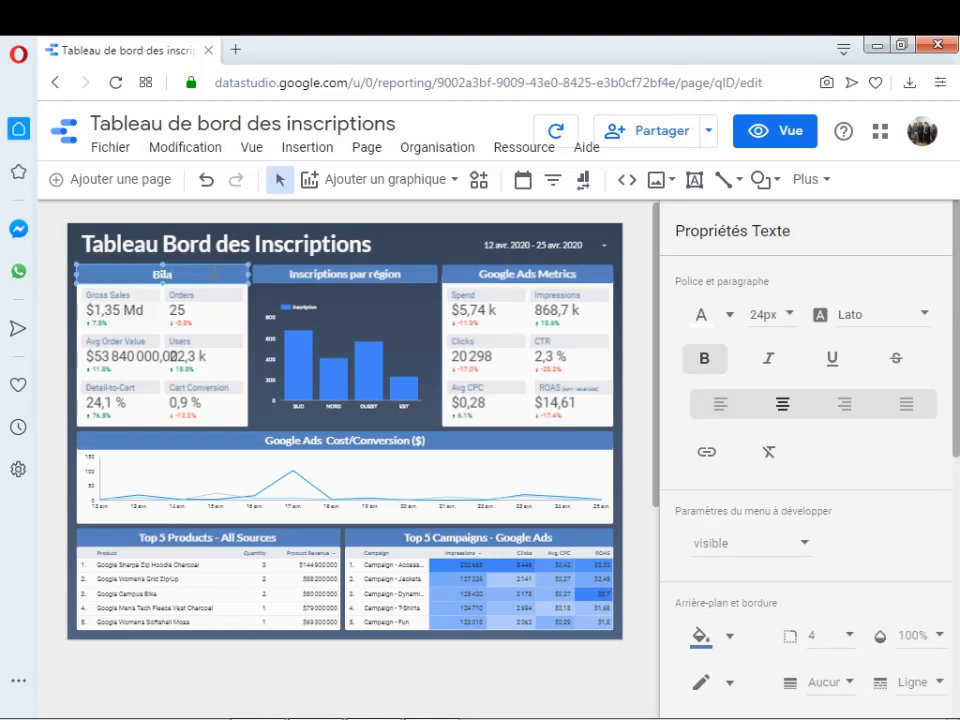
text(n des)
key(BackSpace)
click(437, 236)
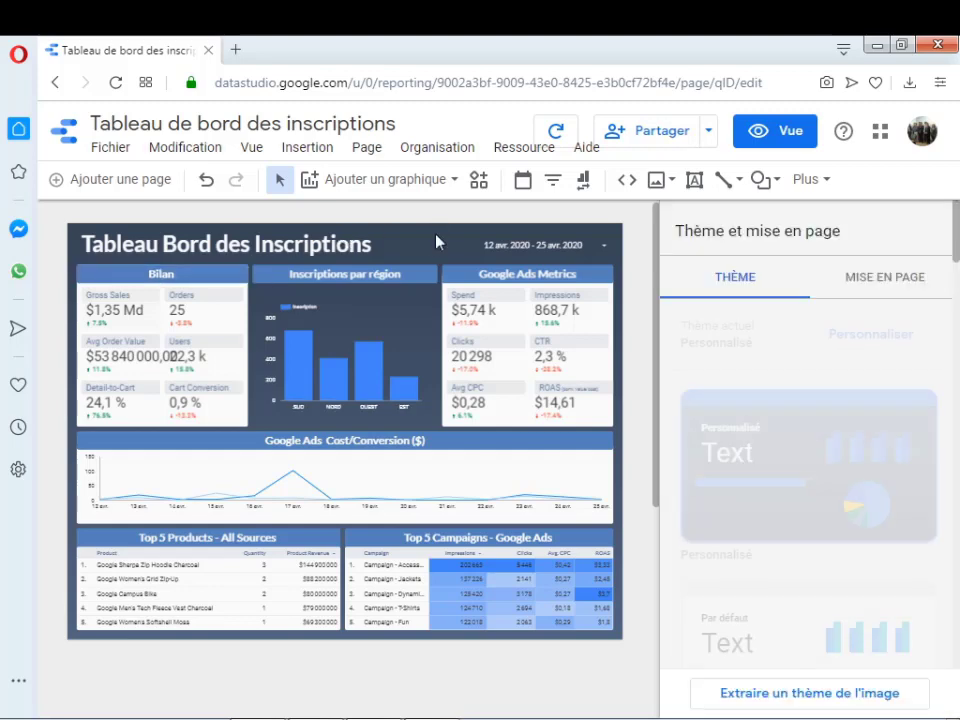
Step: Delete the six scorecard values placed under the labels in the Bilan panel
click(127, 327)
drag(127, 327, 122, 418)
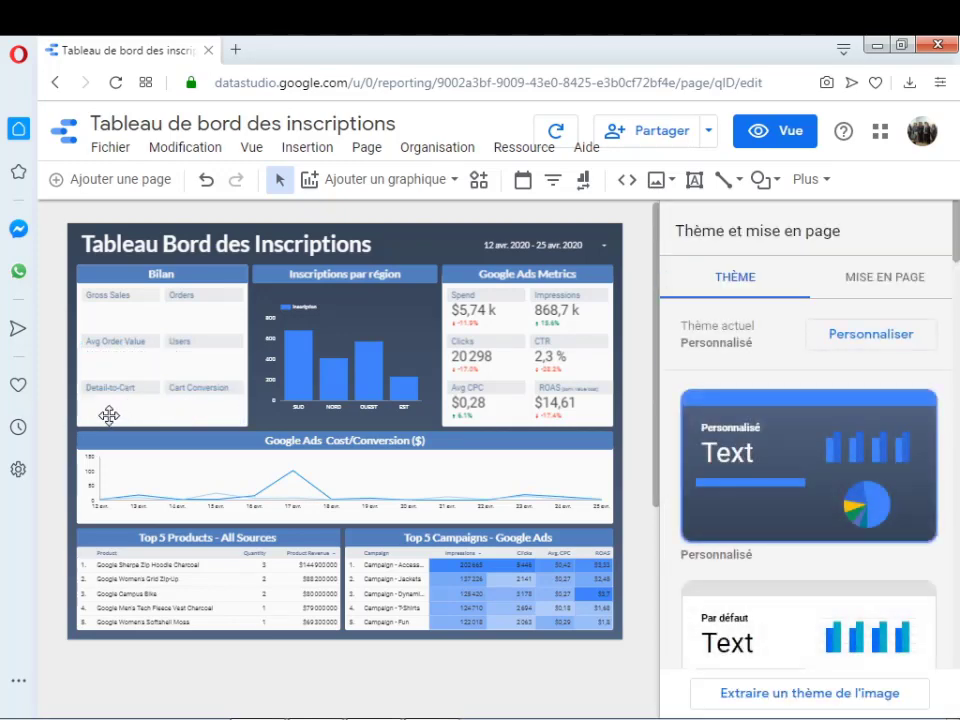
click(107, 413)
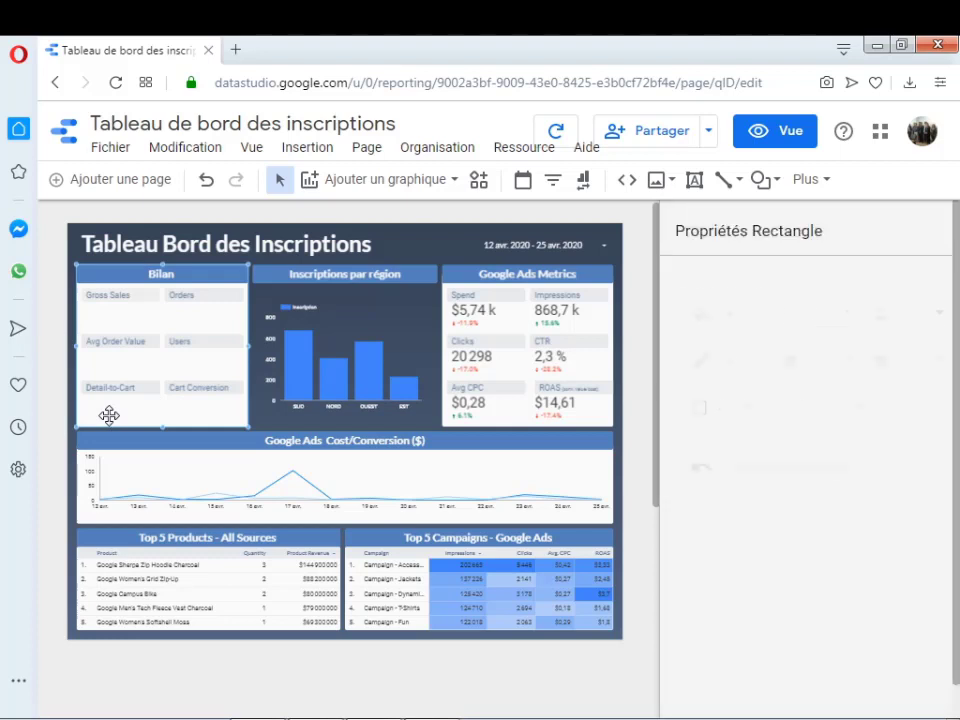
Step: Replace the Gross Sales label in the Bilan panel with "Min" in green text
click(135, 295)
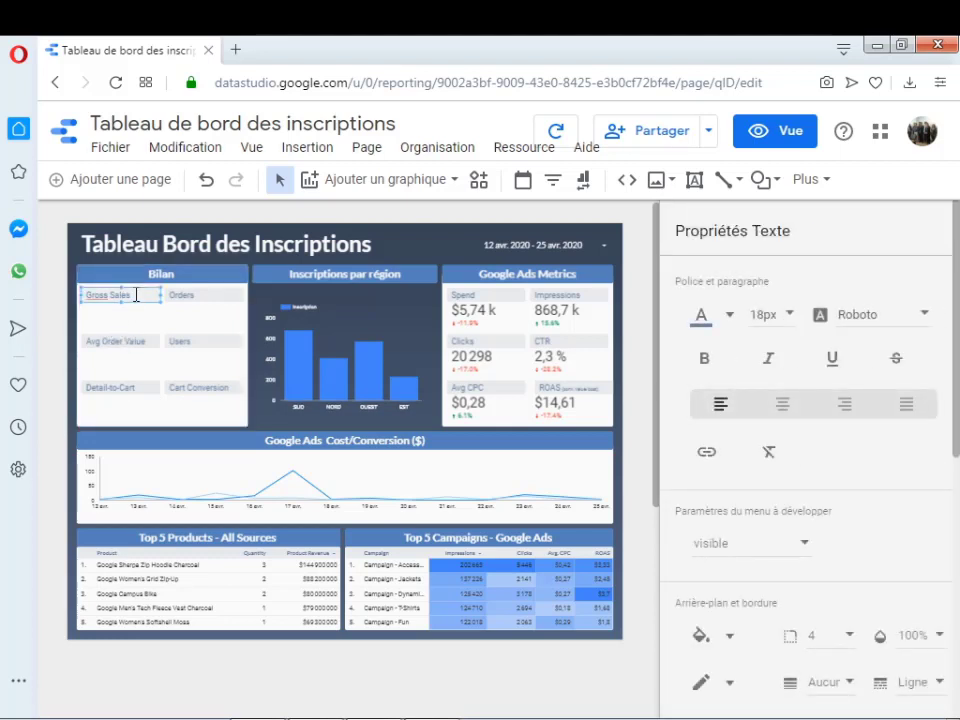
key(BackSpace)
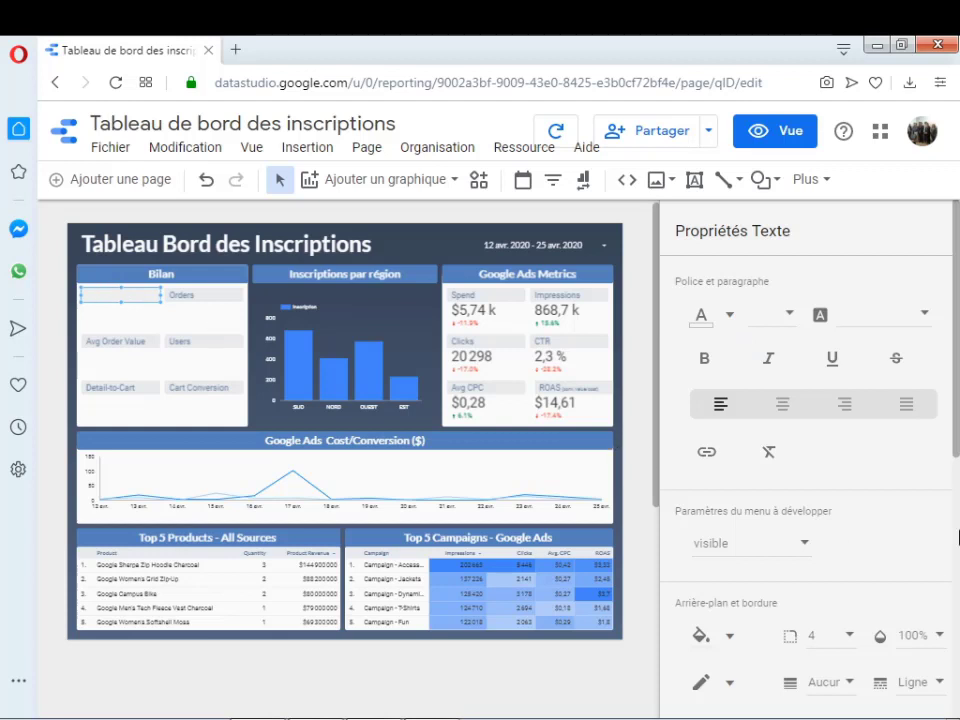
drag(956, 450, 955, 493)
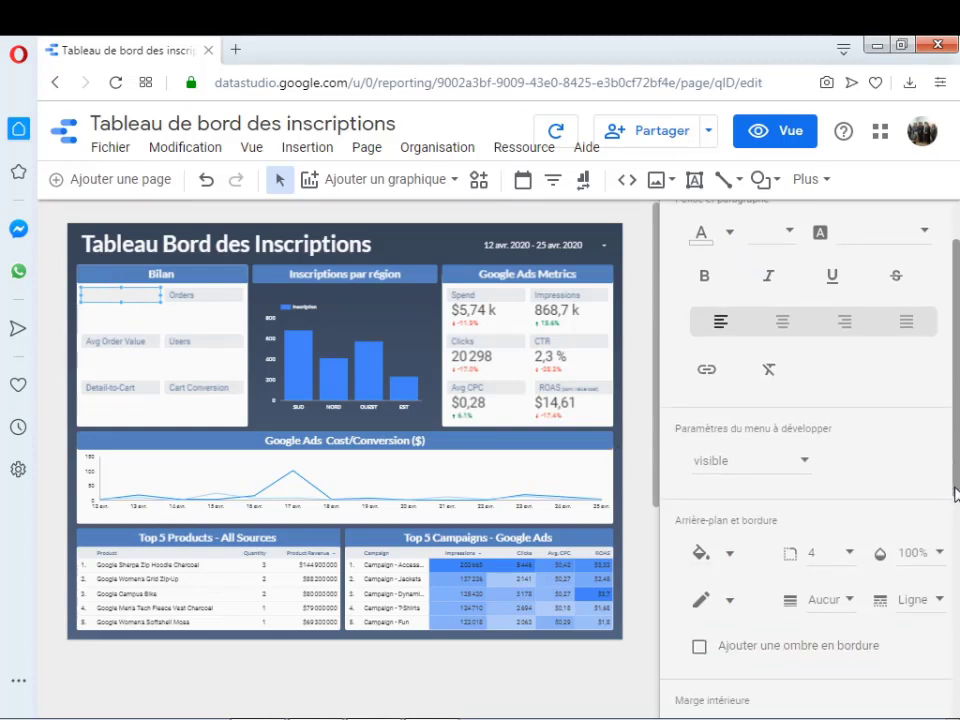
click(733, 234)
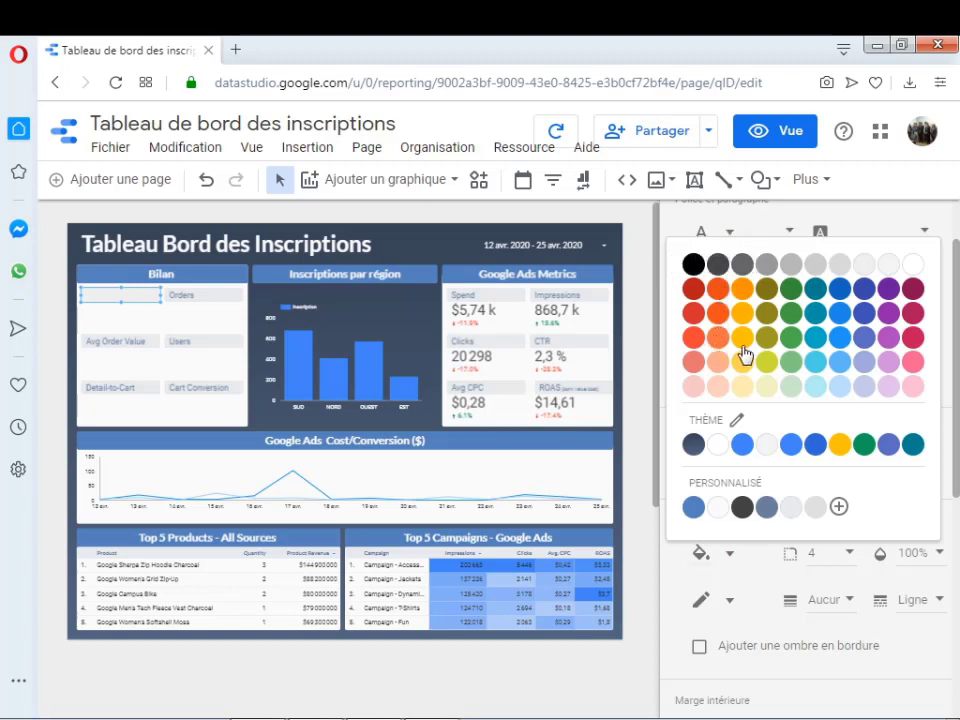
click(788, 346)
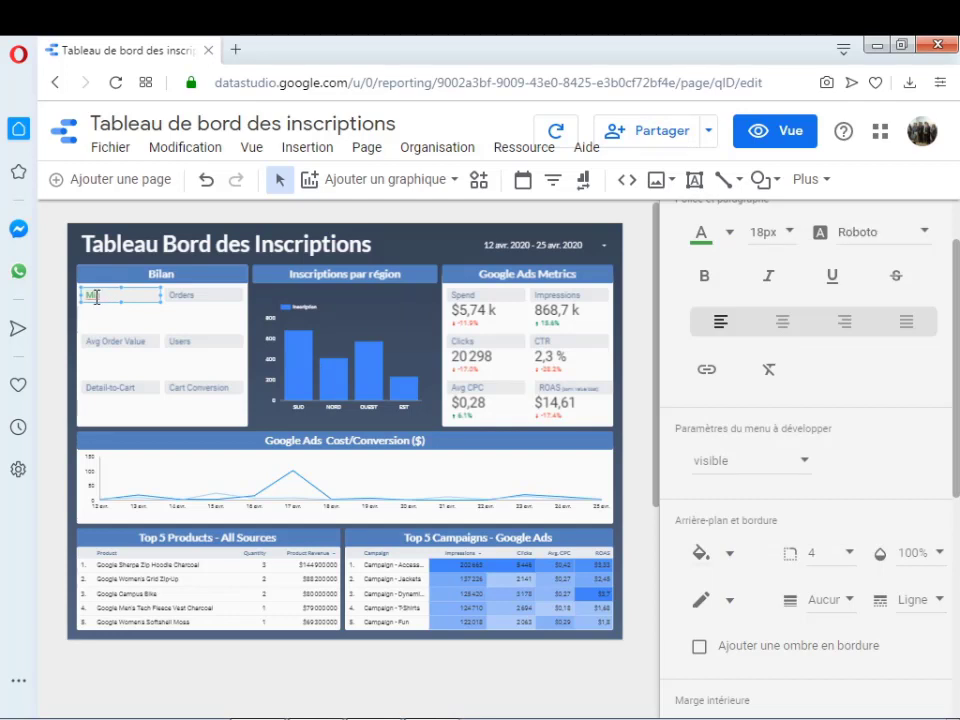
Step: Format the Min label as 24px, bold and centred
click(794, 246)
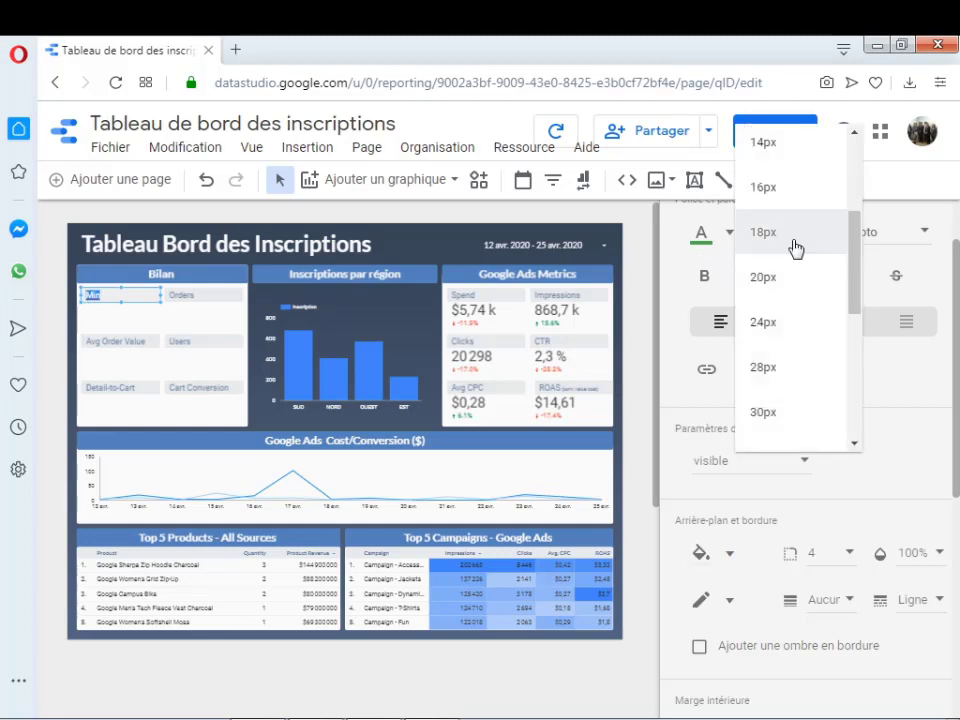
click(763, 343)
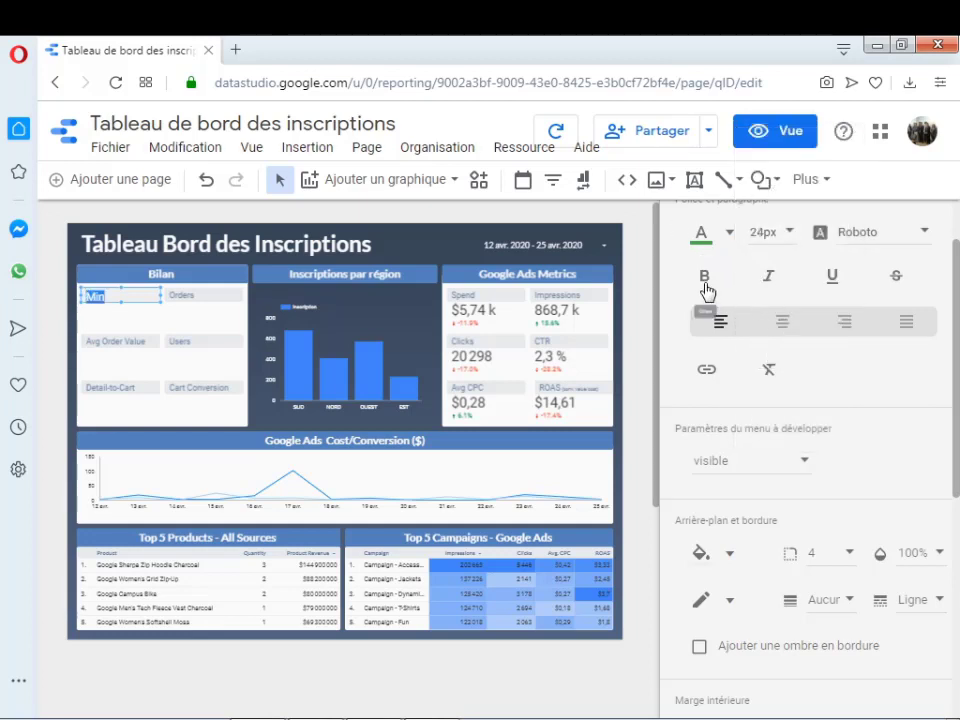
click(786, 322)
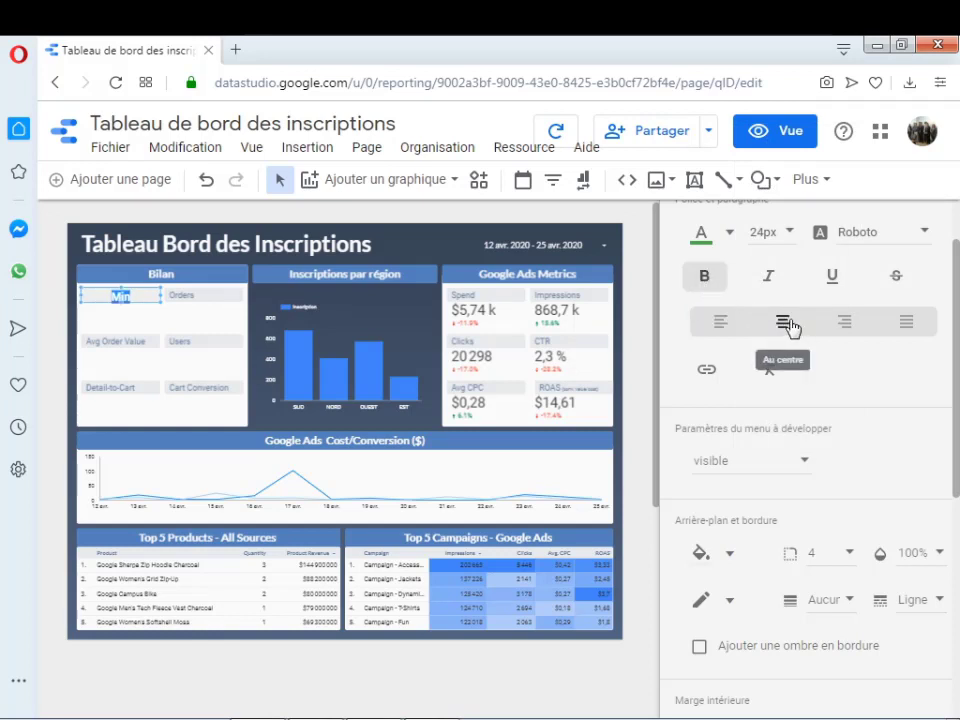
click(140, 310)
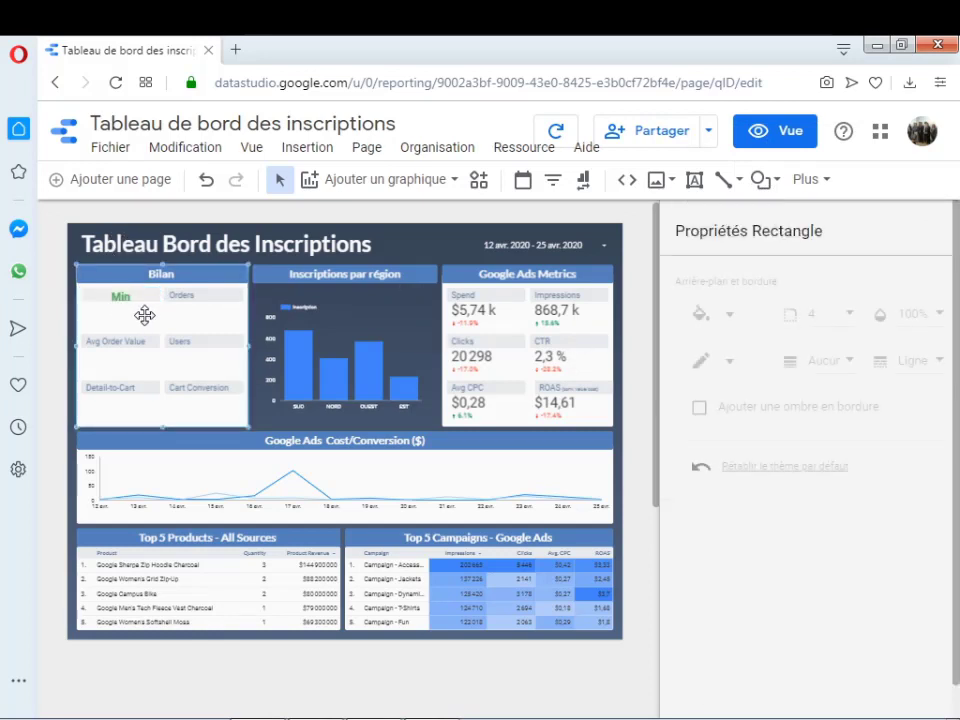
Step: Replace the Orders label in the Bilan panel with "Max", formatted bold, centred and 24px
click(184, 298)
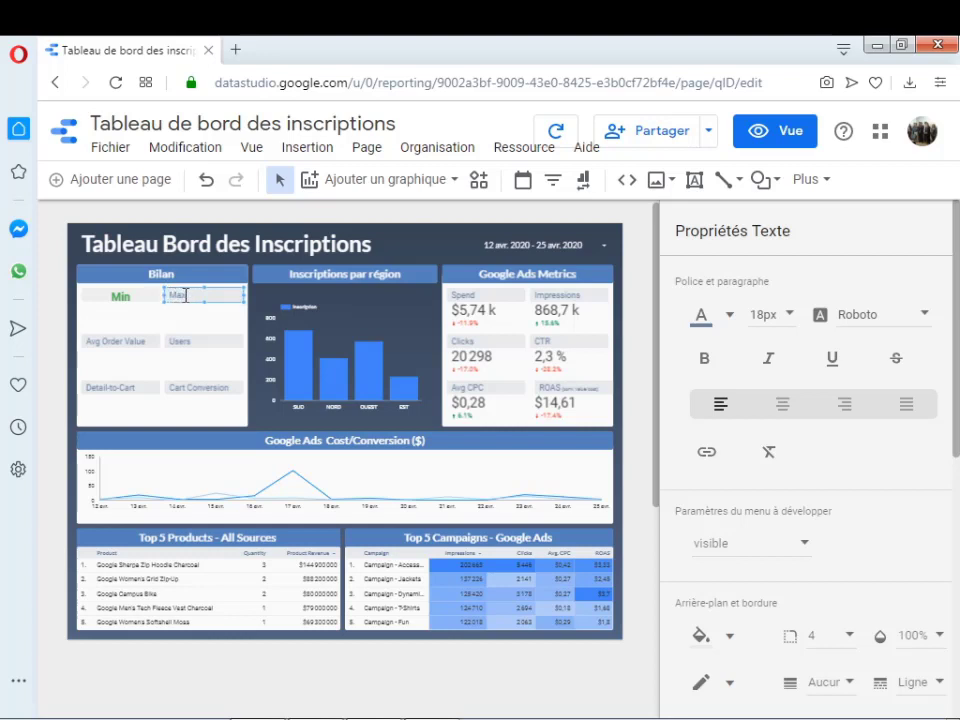
drag(188, 297, 172, 294)
click(705, 359)
click(785, 414)
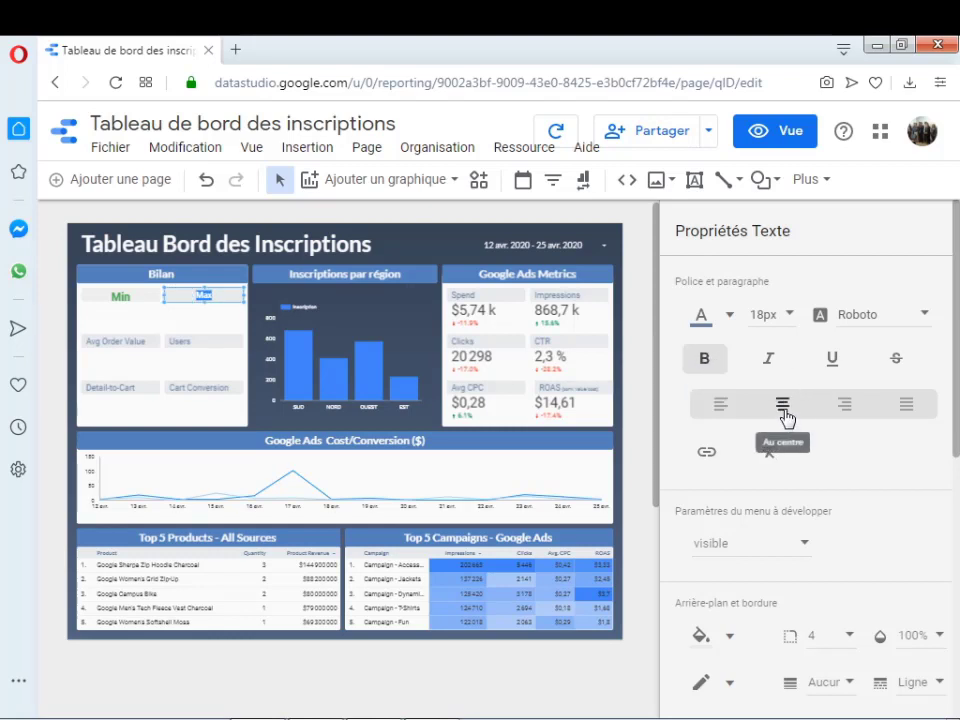
click(790, 319)
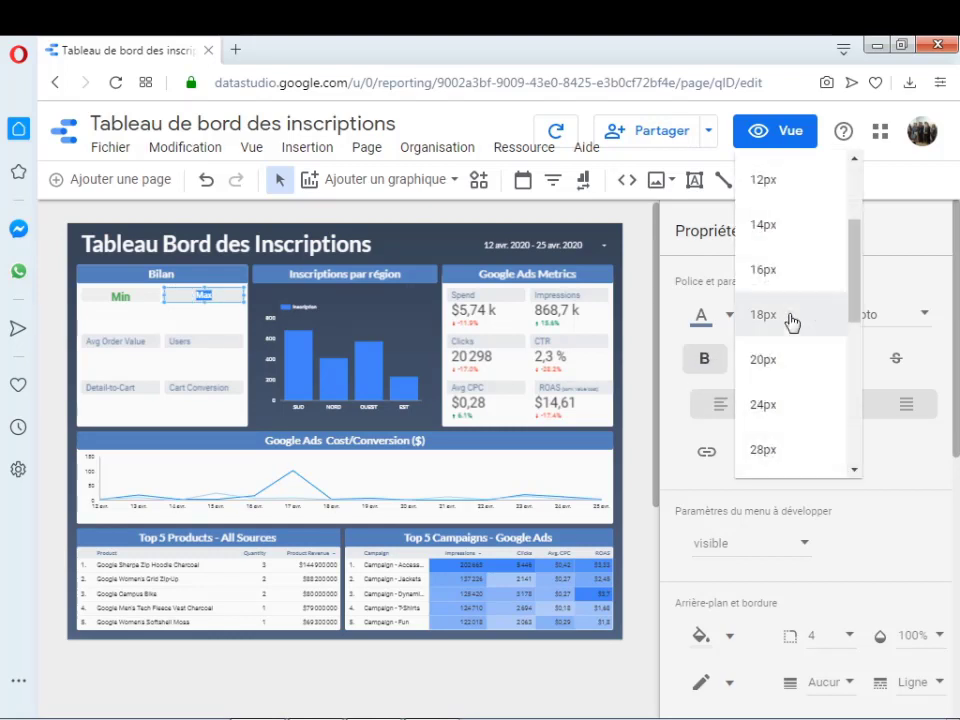
click(765, 374)
click(708, 352)
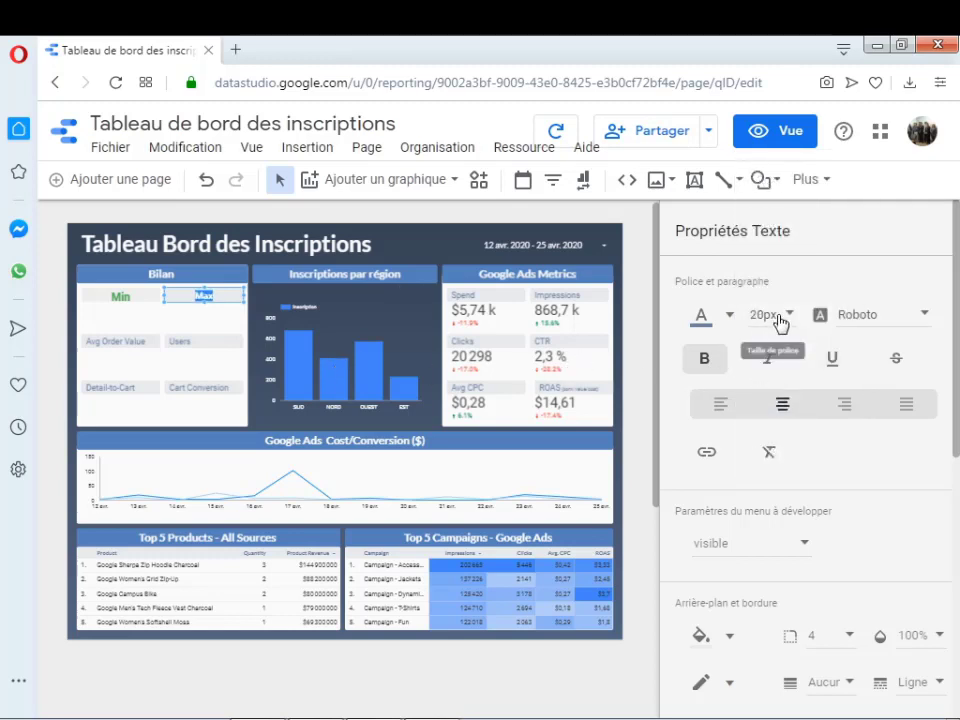
click(778, 316)
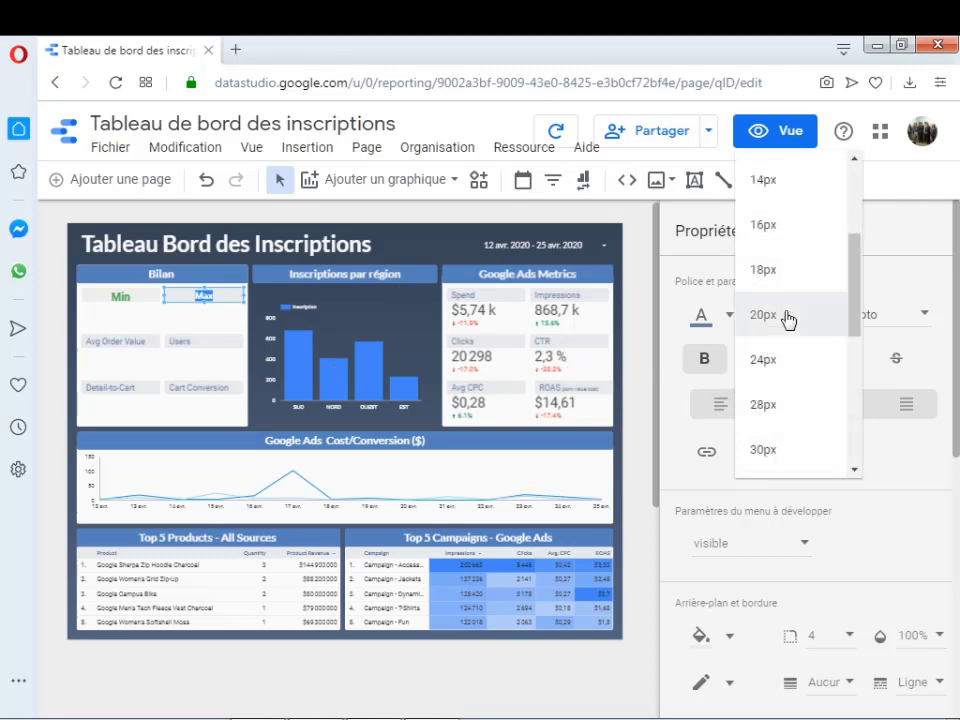
click(763, 376)
Step: Colour the Max label's text red
click(87, 340)
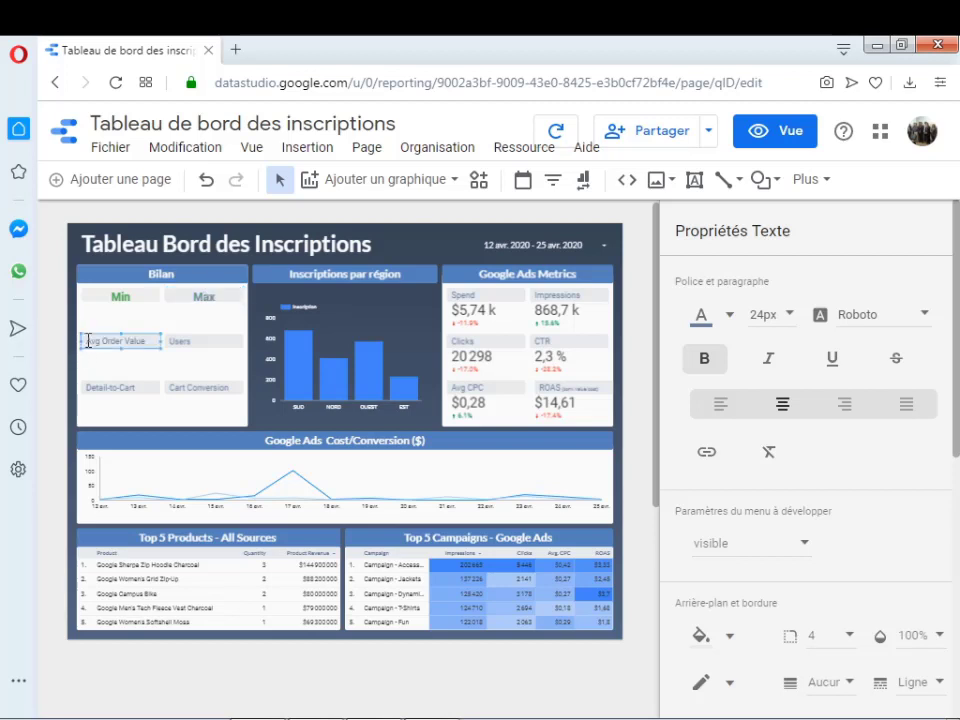
click(203, 297)
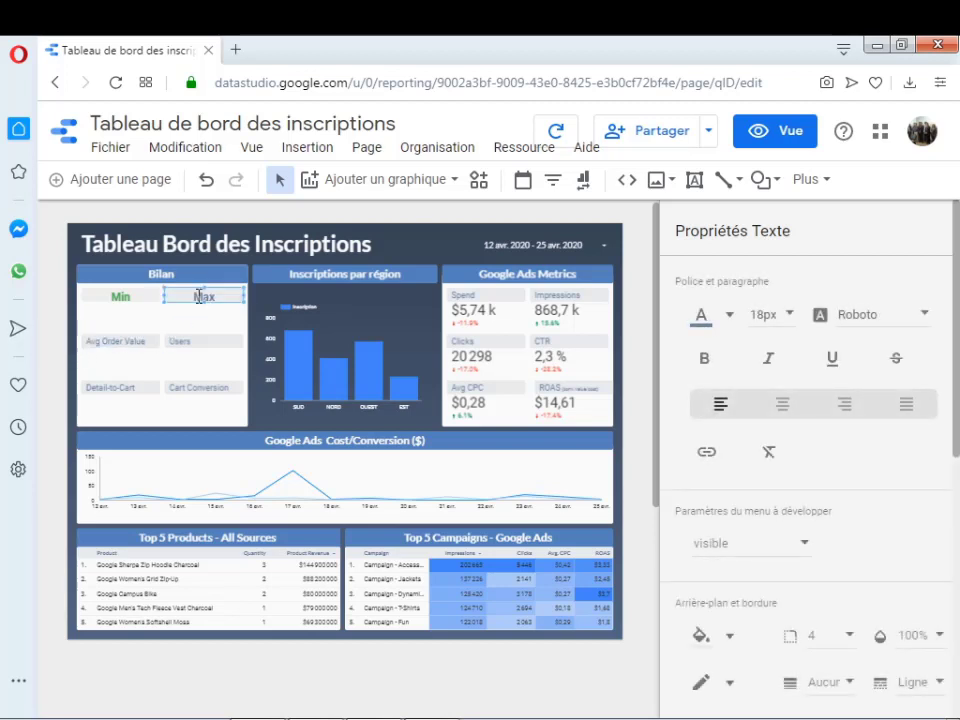
click(729, 316)
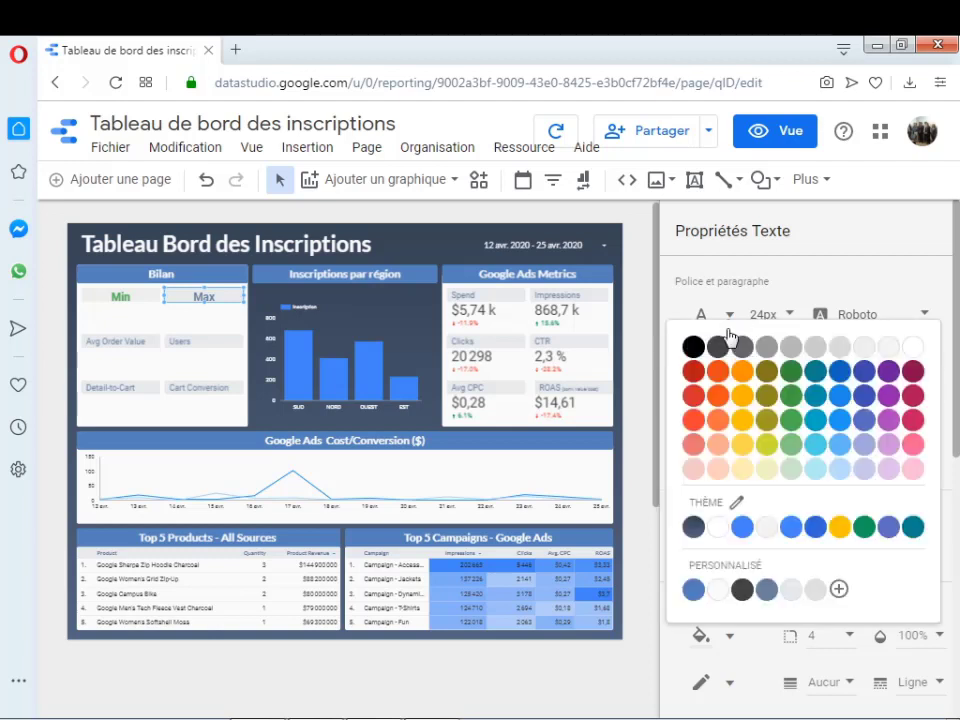
click(695, 421)
Step: Replace the Avg Order Value label with "Somme" and make it bold and centred
click(140, 341)
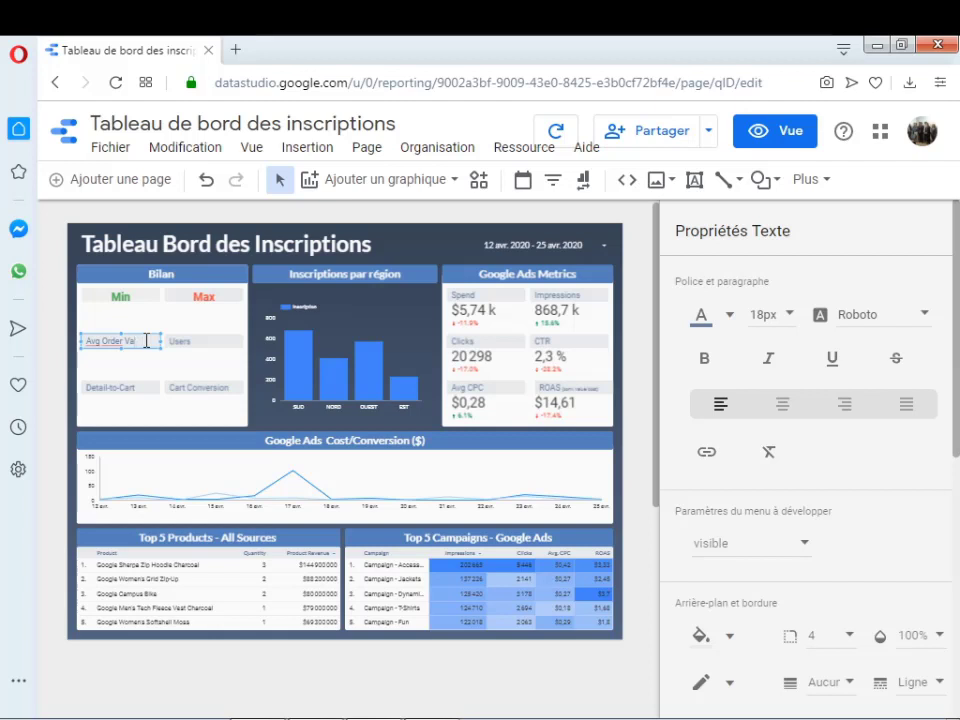
key(BackSpace)
key(BackSpace)
key(BackSpace)
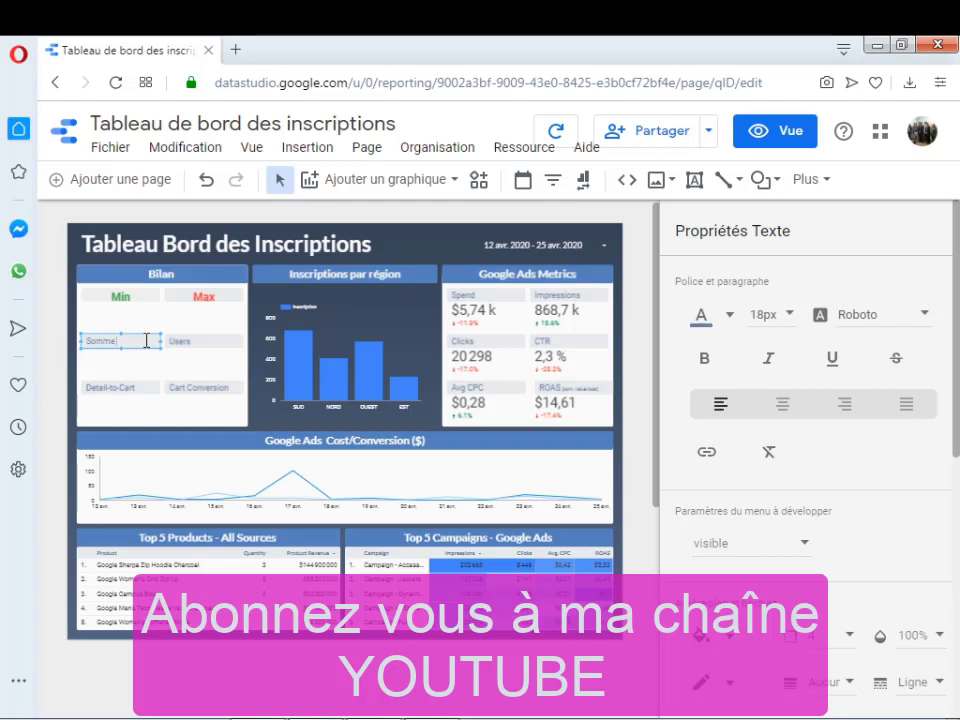
drag(119, 340, 80, 340)
click(710, 368)
click(780, 405)
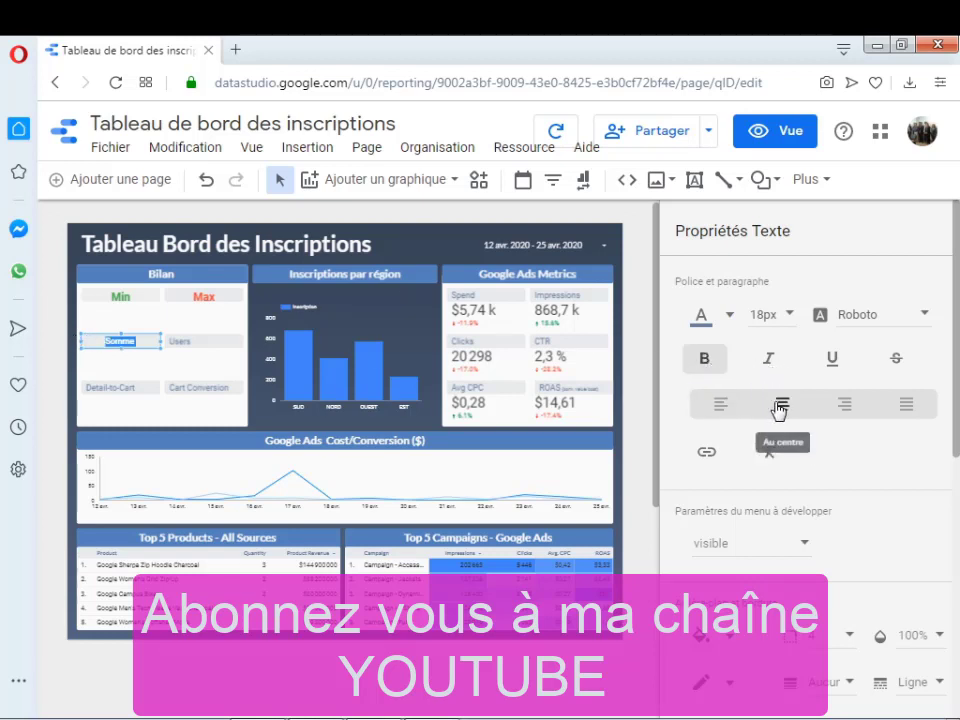
Step: Colour the Somme label's text blue and set its font size to 24px
click(729, 318)
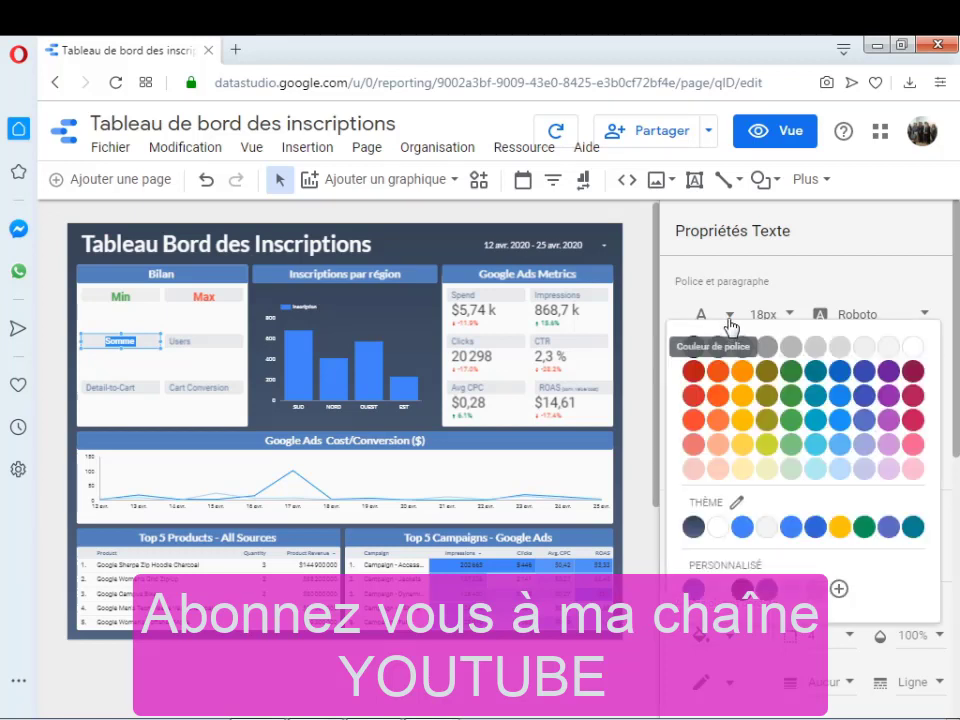
click(690, 432)
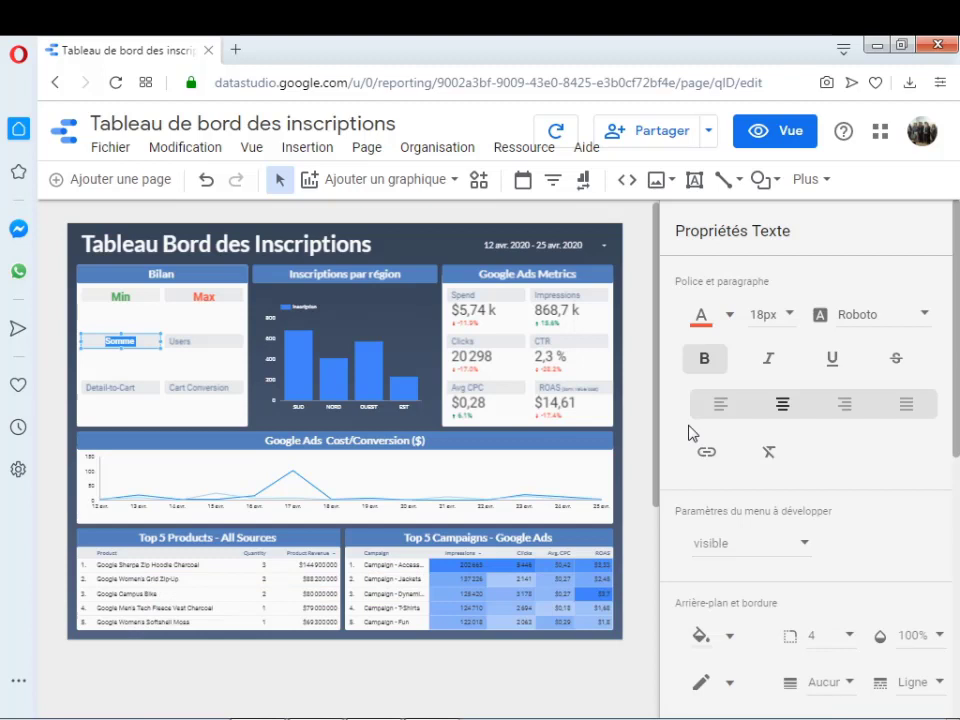
click(730, 324)
click(840, 424)
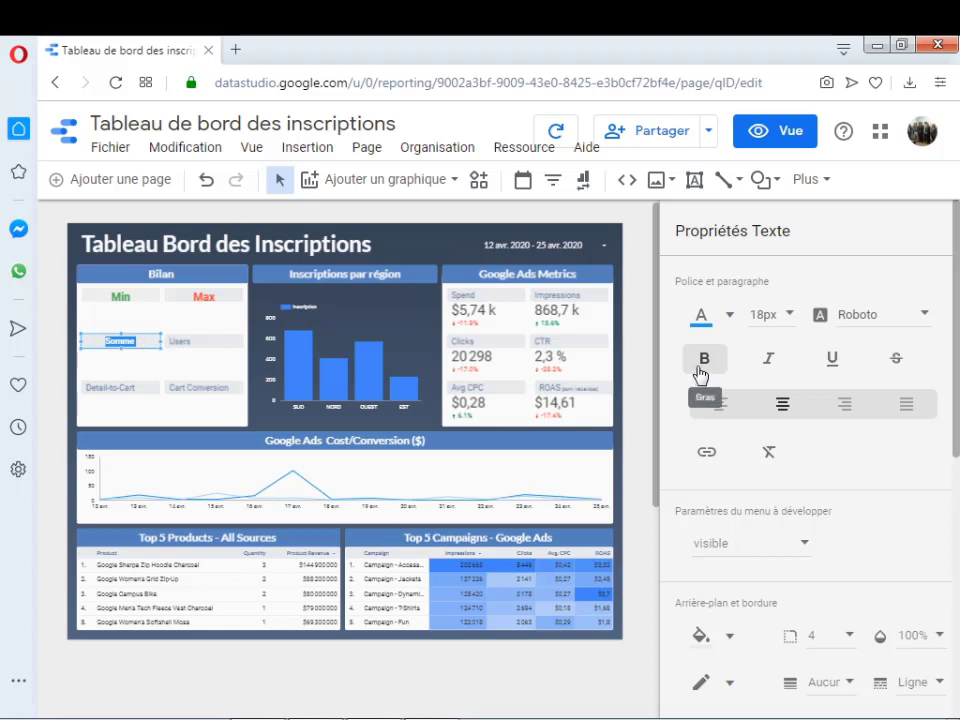
click(787, 315)
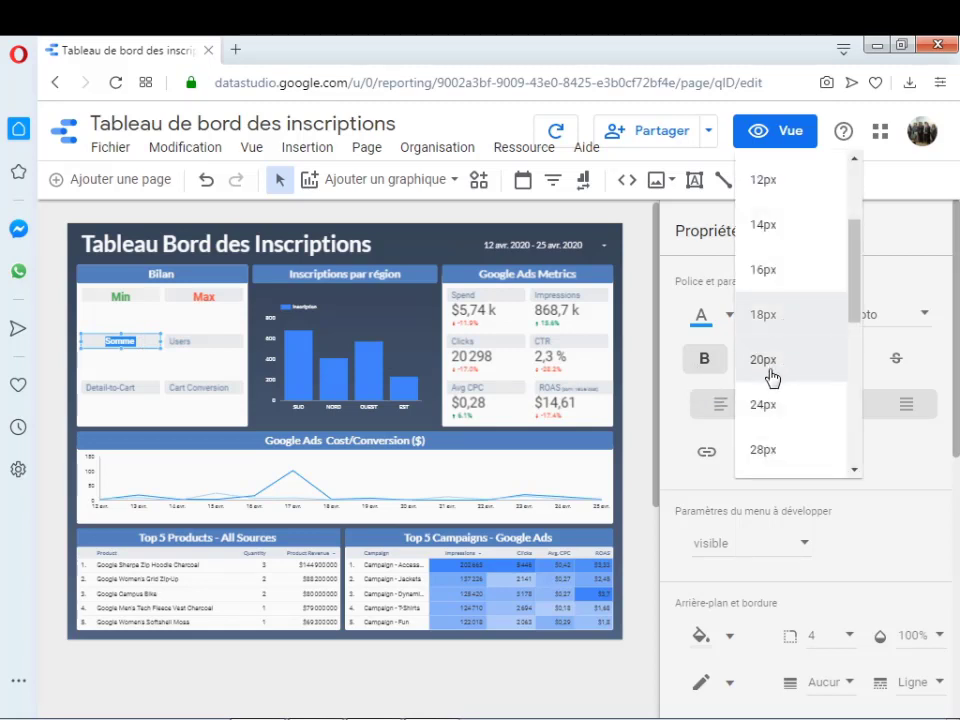
click(775, 406)
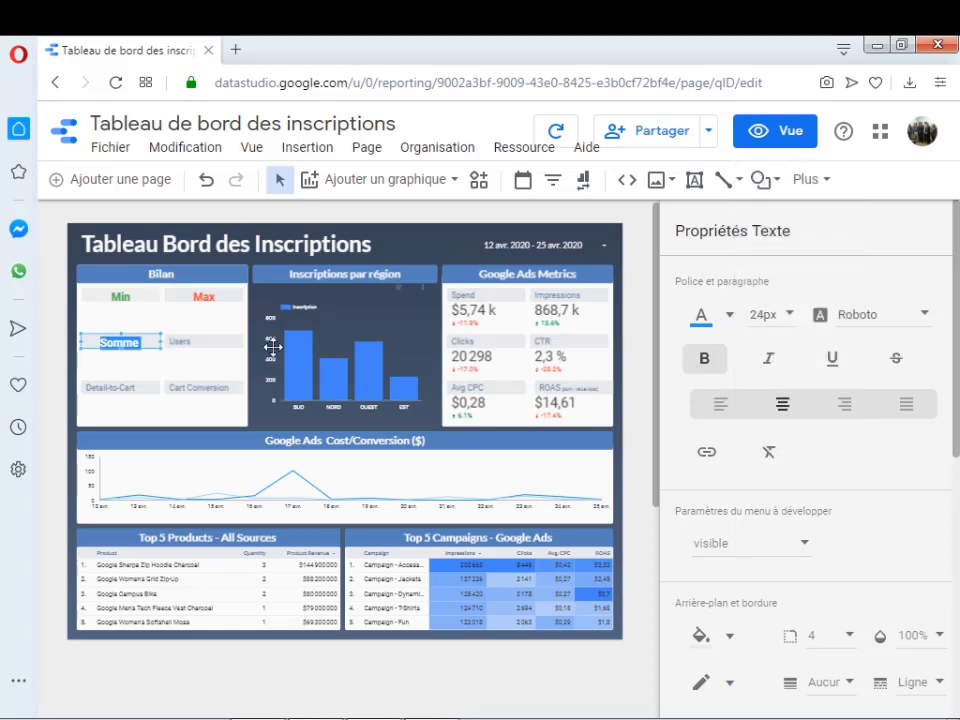
Step: Replace the Users label in the Bilan panel with "Moyenne", formatted centred, bold and 24px
click(210, 343)
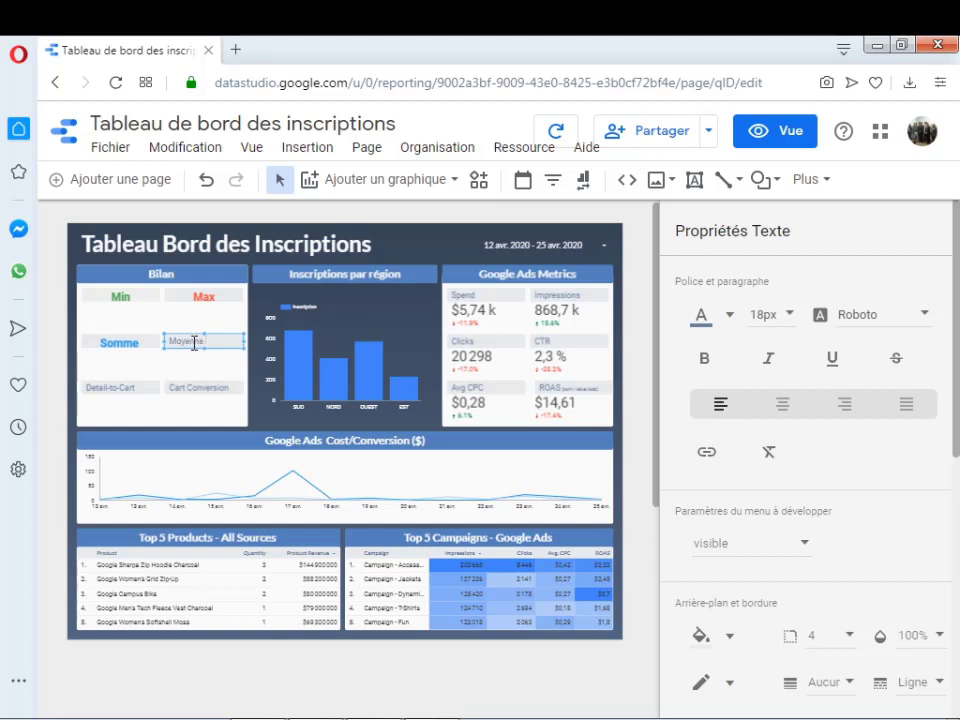
double_click(212, 340)
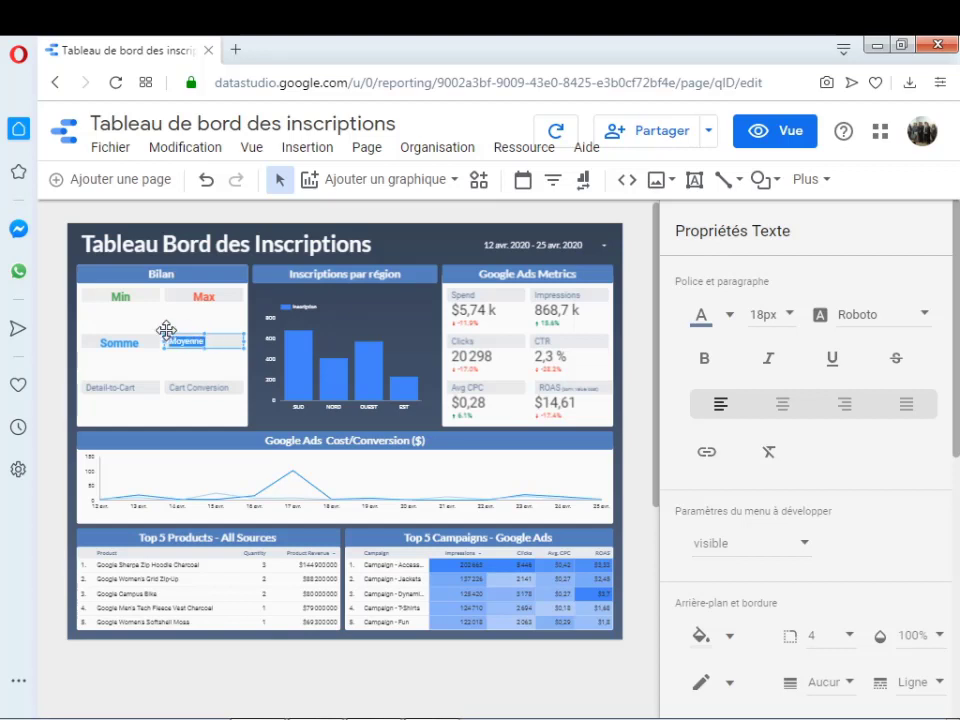
click(783, 402)
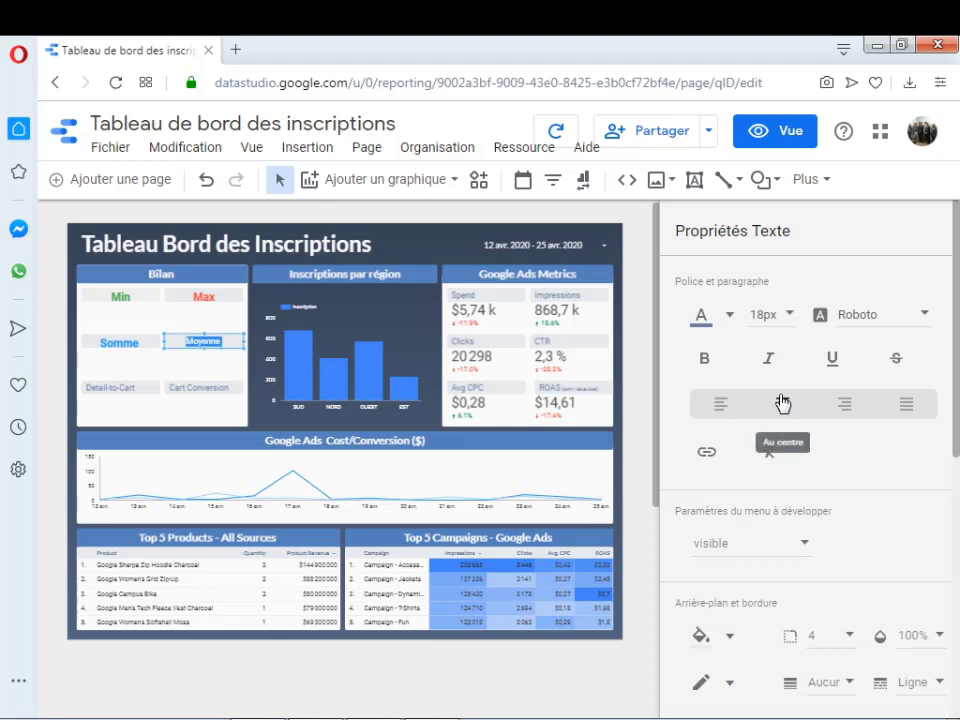
click(706, 366)
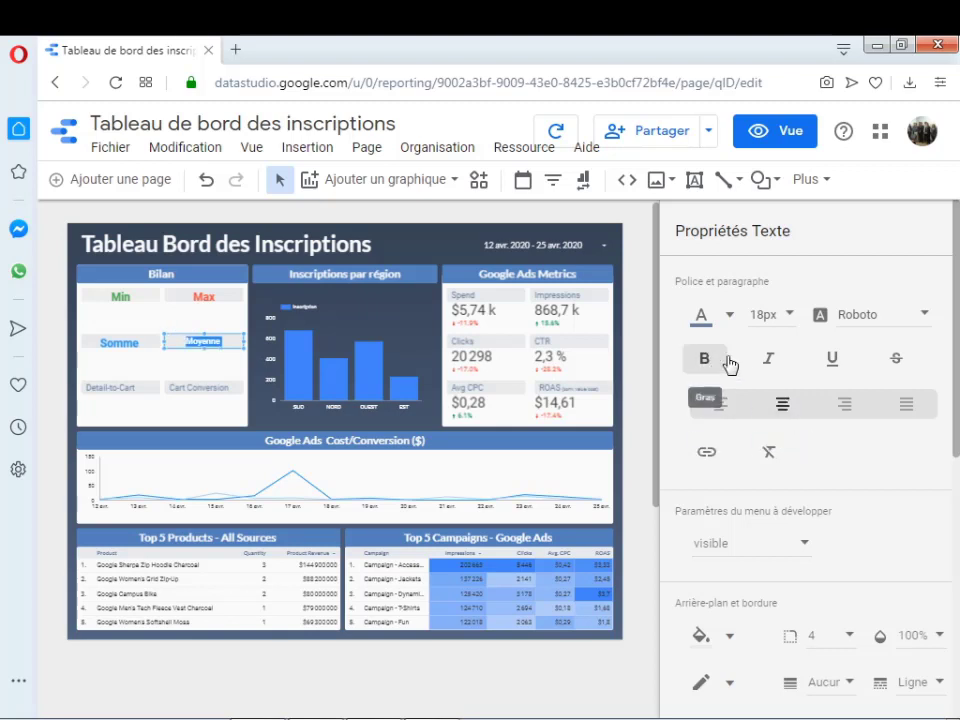
click(793, 316)
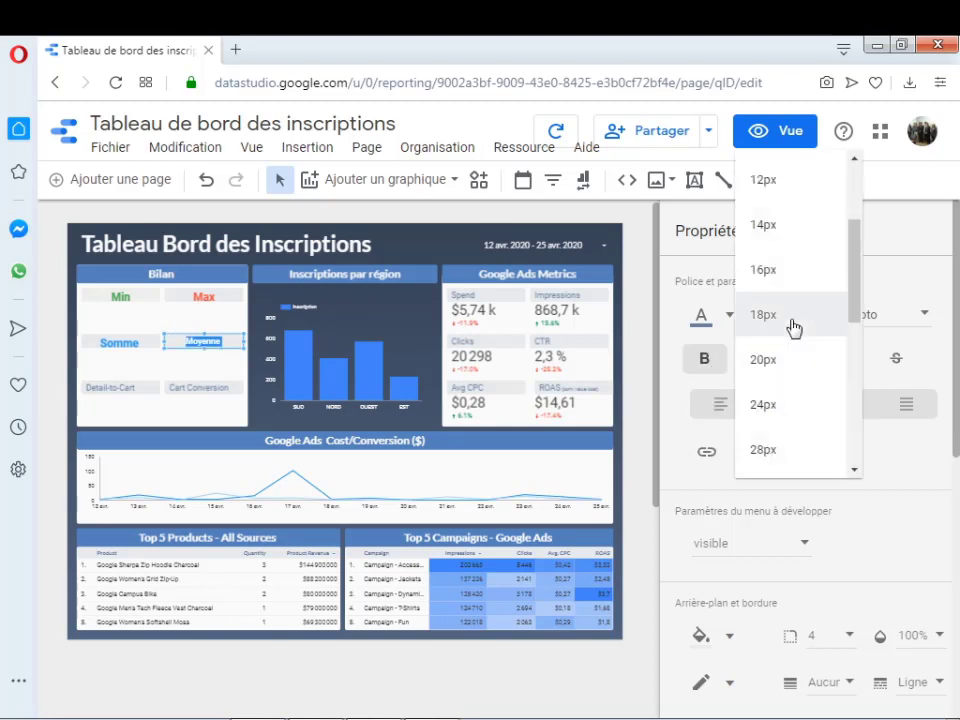
click(785, 409)
Step: Replace the Detail-to-Cart label with "Ecart Type" in orange, 24px, centred text
click(140, 387)
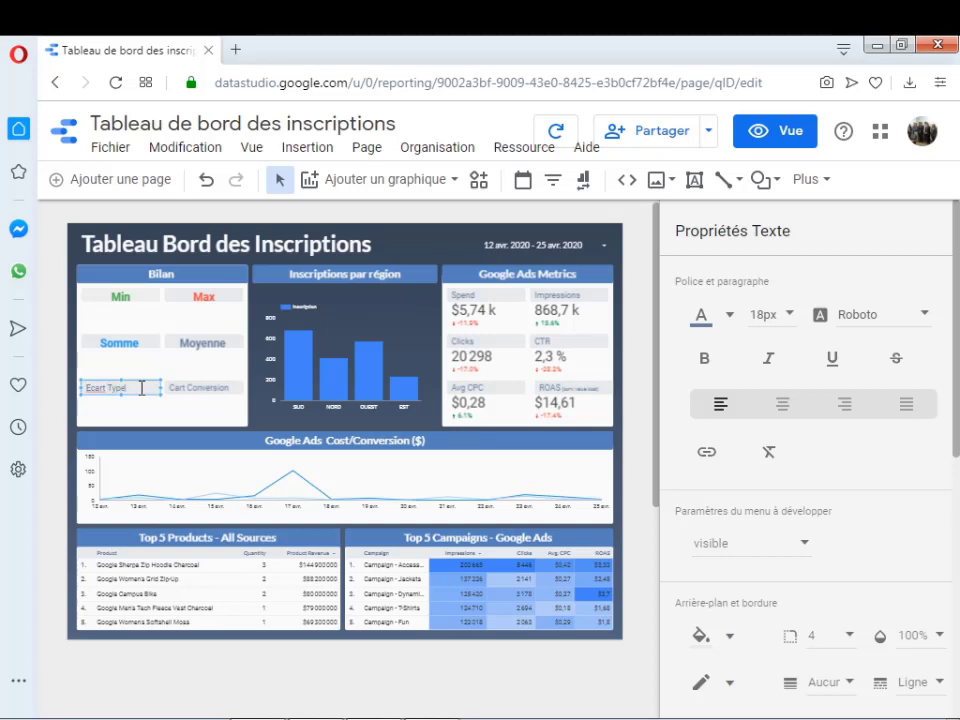
drag(130, 391, 104, 389)
click(789, 315)
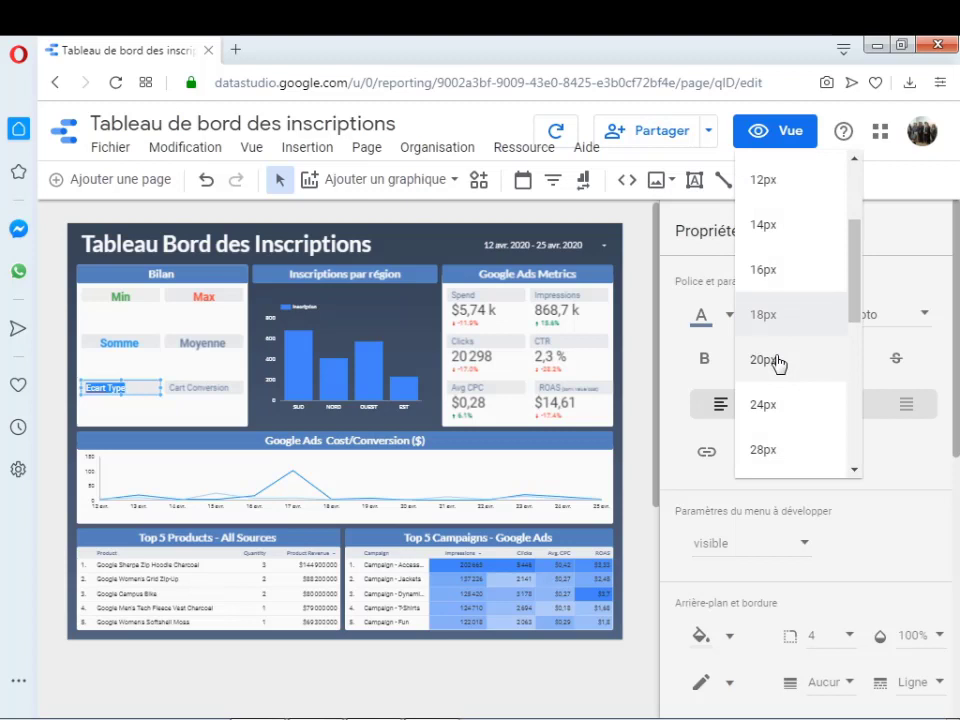
click(767, 410)
click(729, 320)
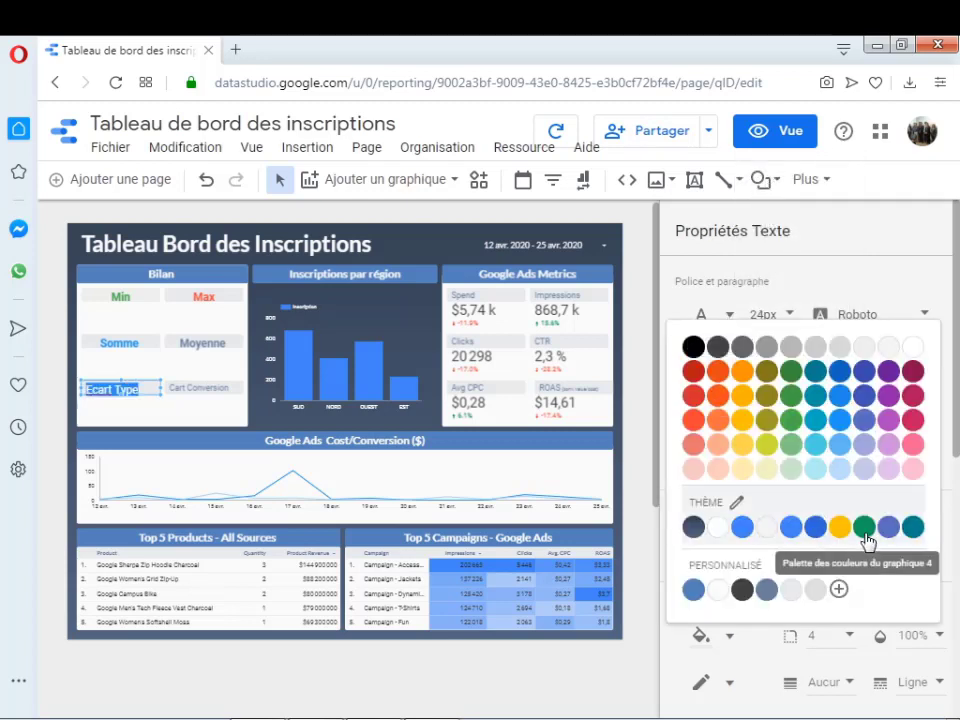
click(712, 430)
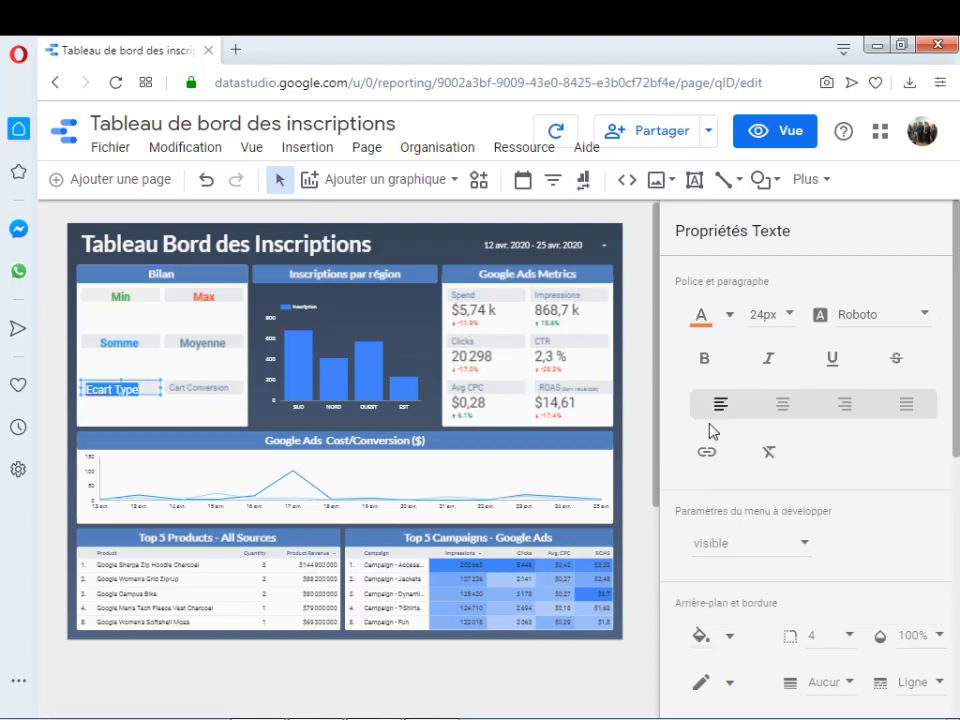
click(789, 407)
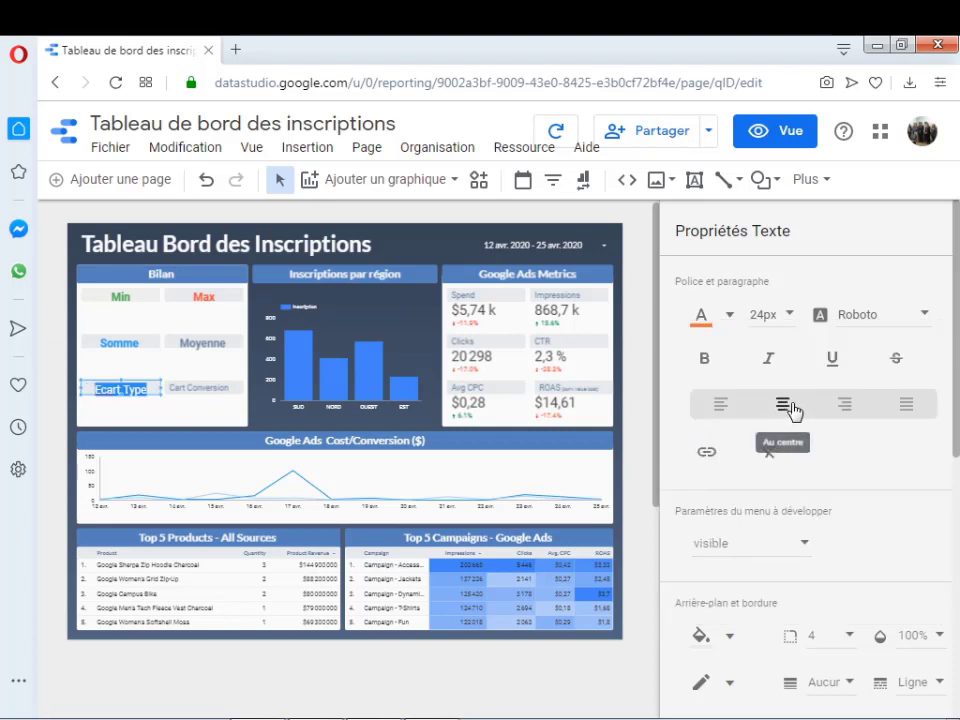
Step: Replace the Cart Conversion label with "Médiane" in pink, bold, centred, 24px text
click(214, 393)
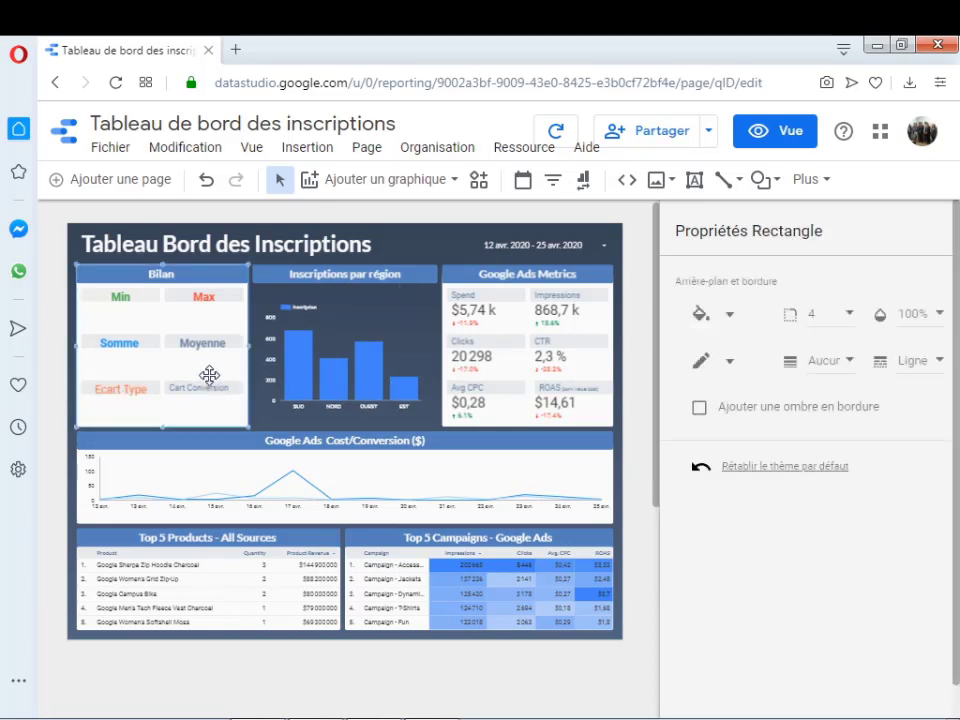
click(220, 389)
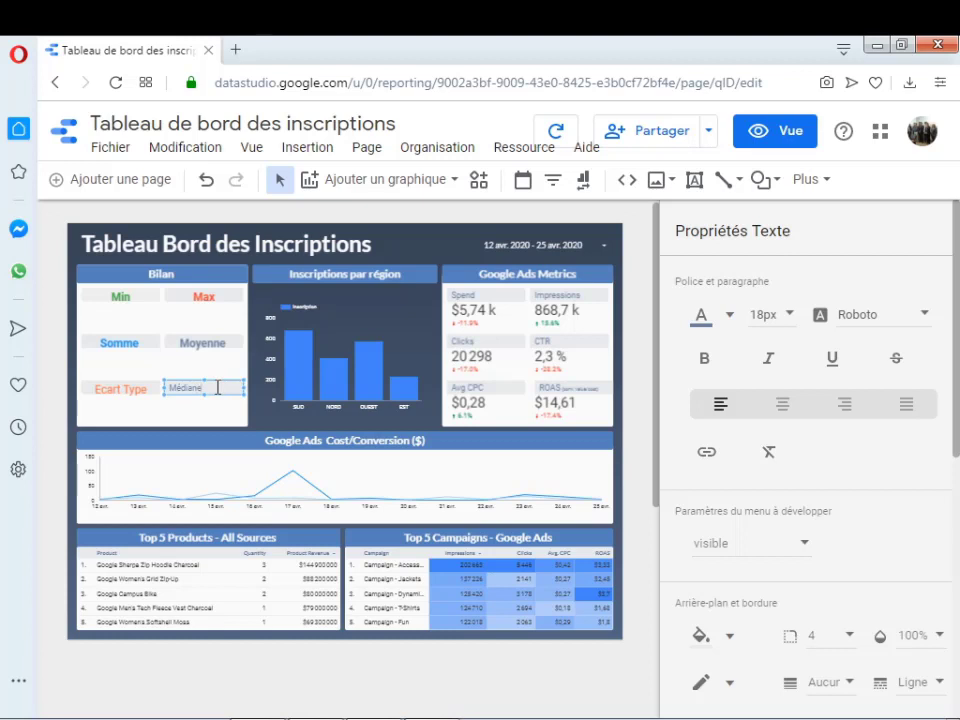
double_click(176, 383)
click(782, 404)
click(701, 368)
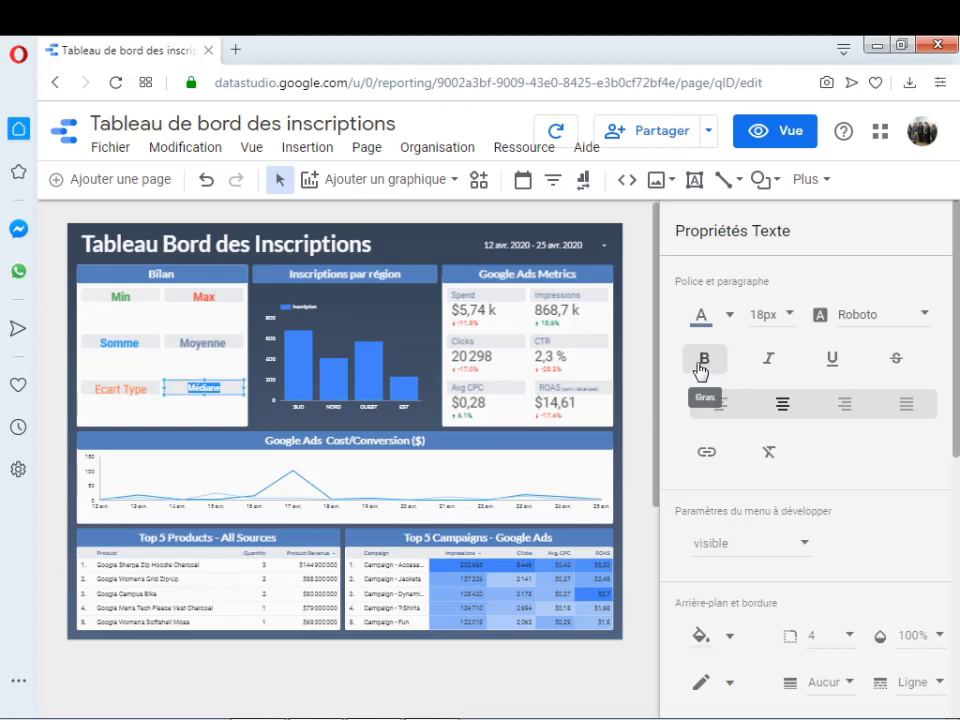
click(733, 318)
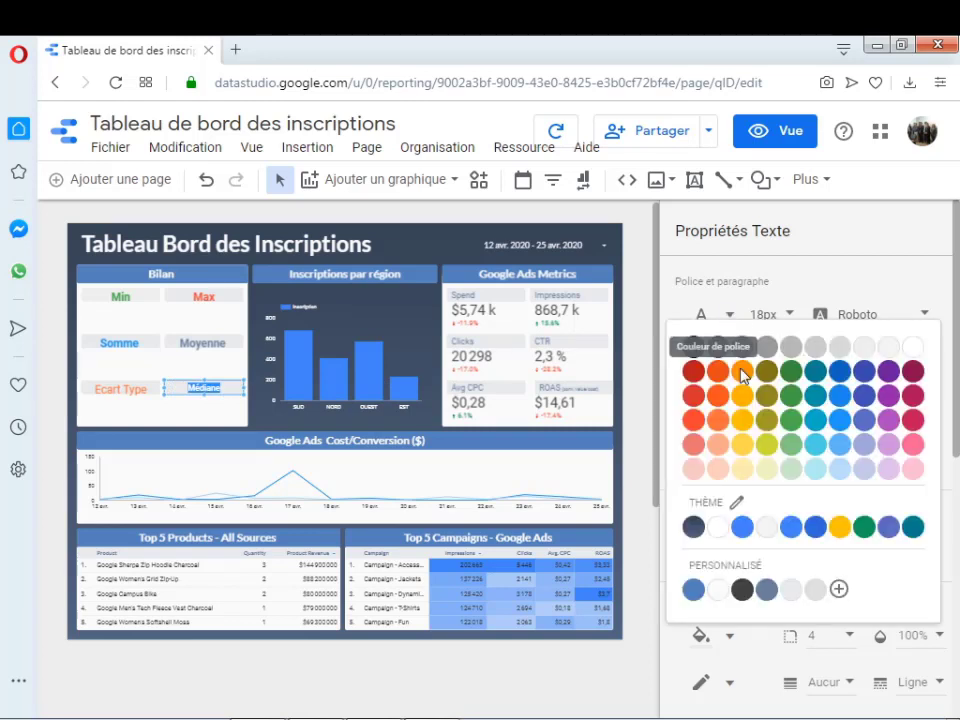
click(918, 449)
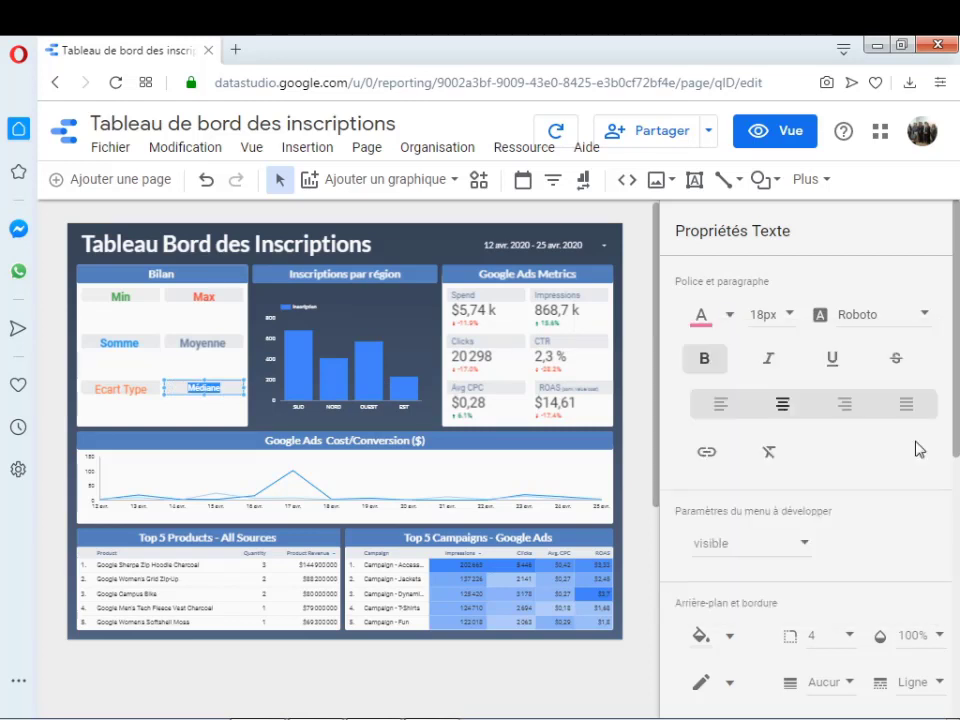
click(789, 317)
click(772, 412)
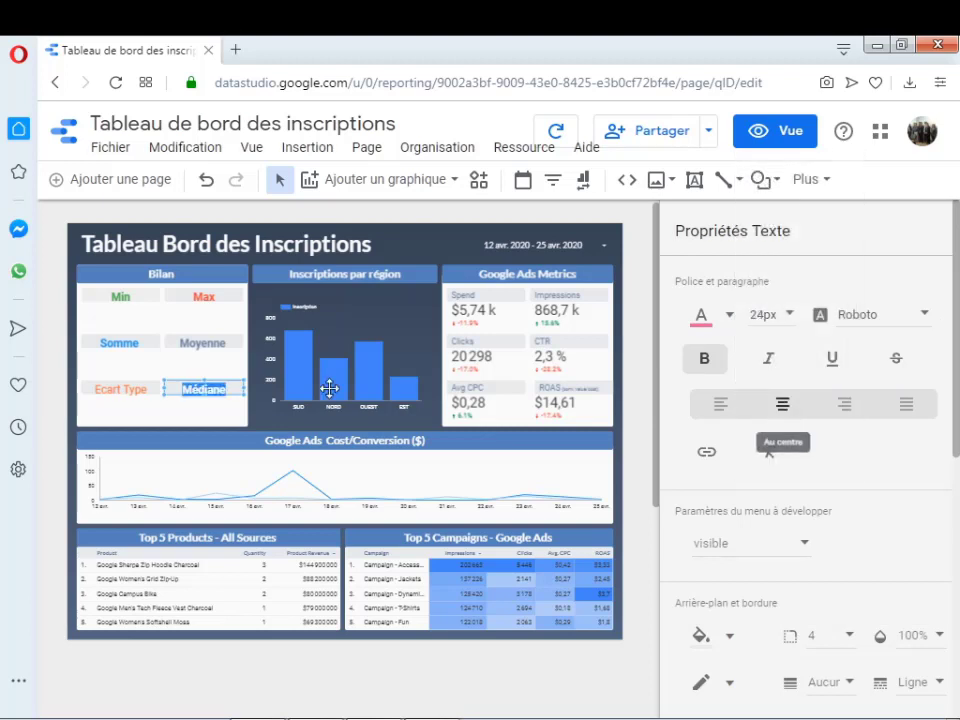
click(226, 410)
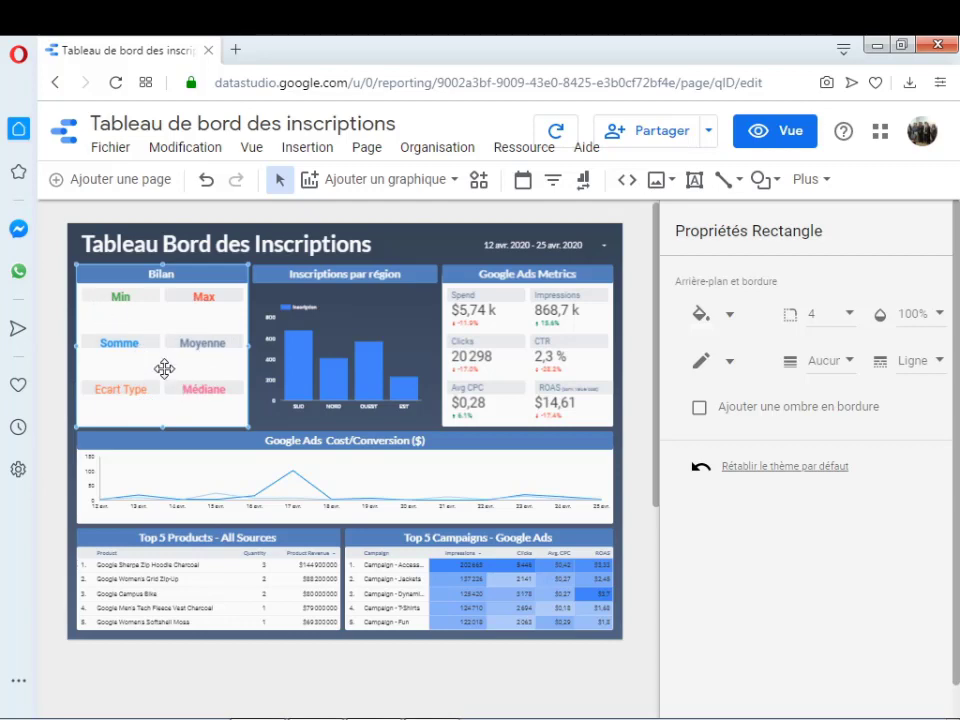
Step: Insert a scorecard below the Min label in the Bilan panel and remove its Date range dimension
click(309, 148)
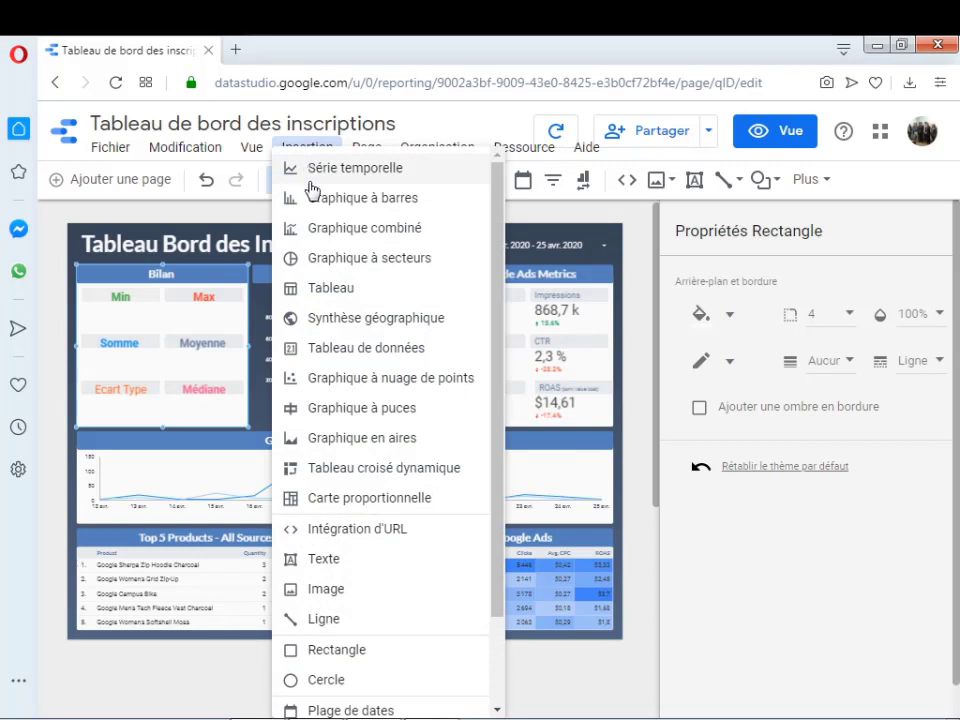
click(362, 348)
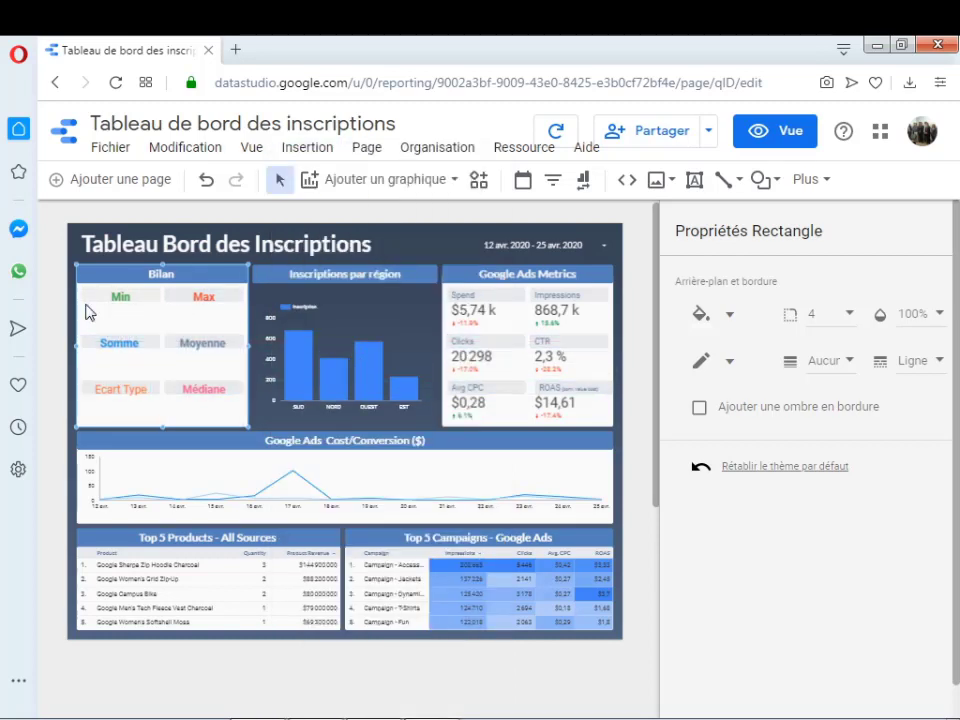
click(86, 304)
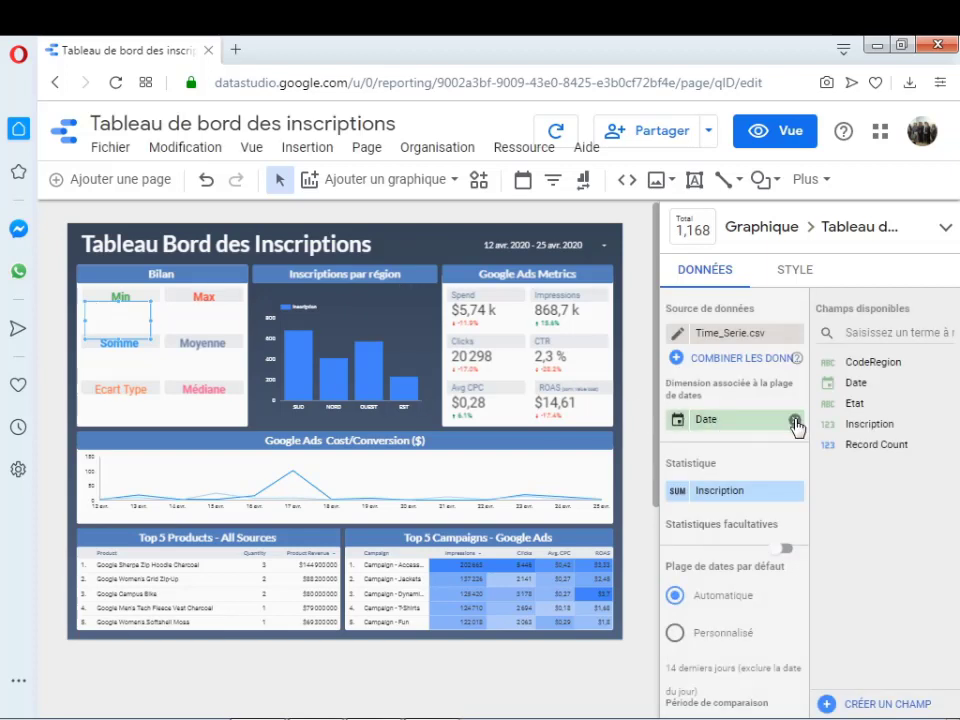
click(795, 420)
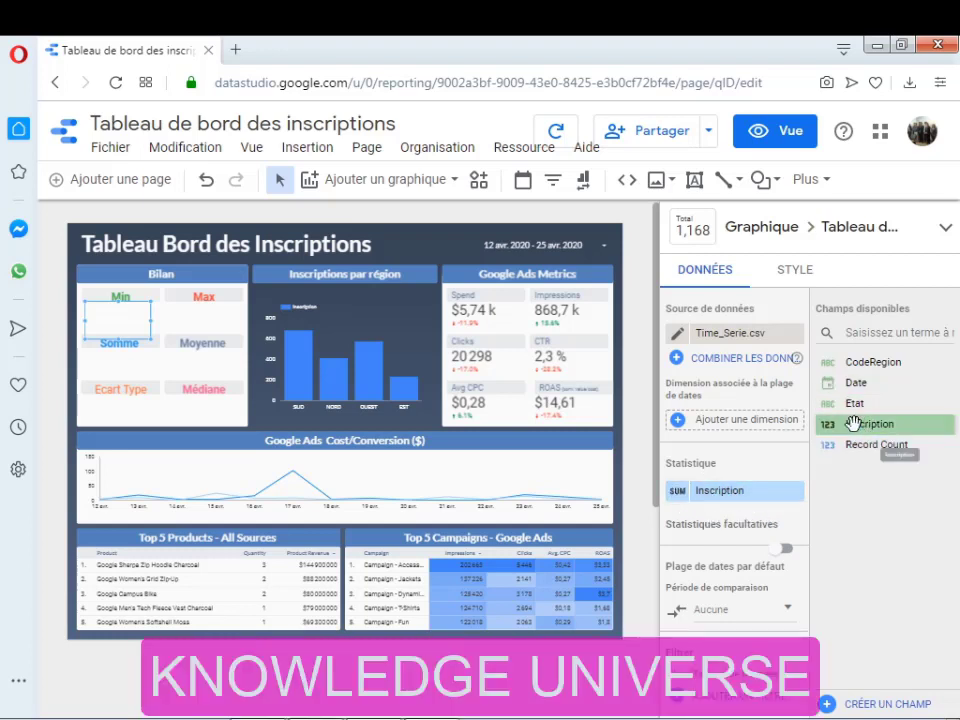
Step: Set the aggregation of the new scorecard's Inscription metric to Min
click(684, 505)
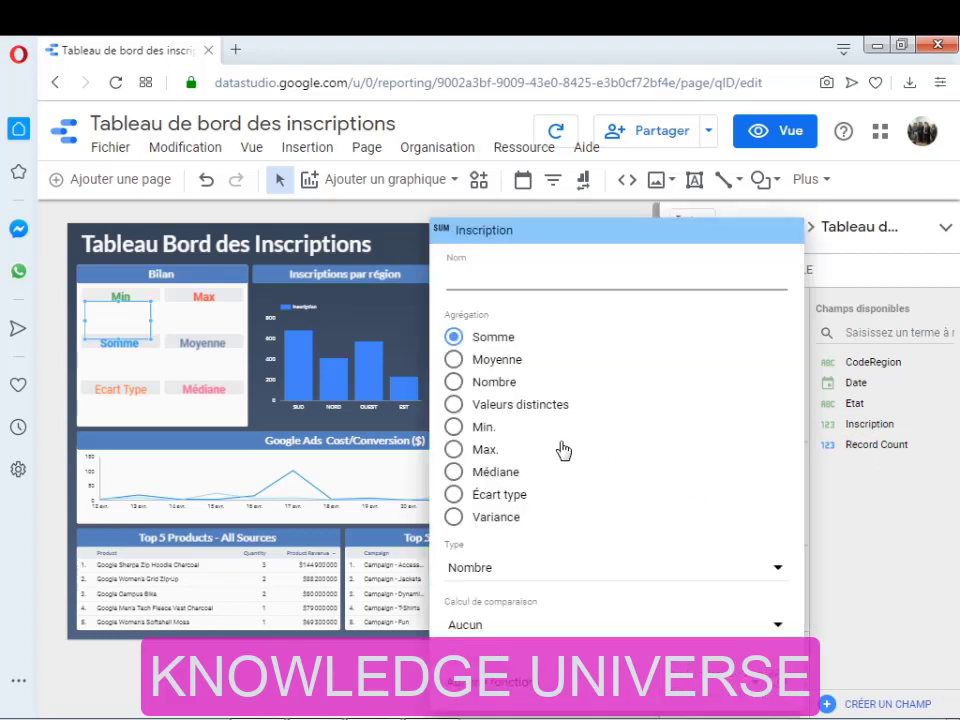
click(455, 428)
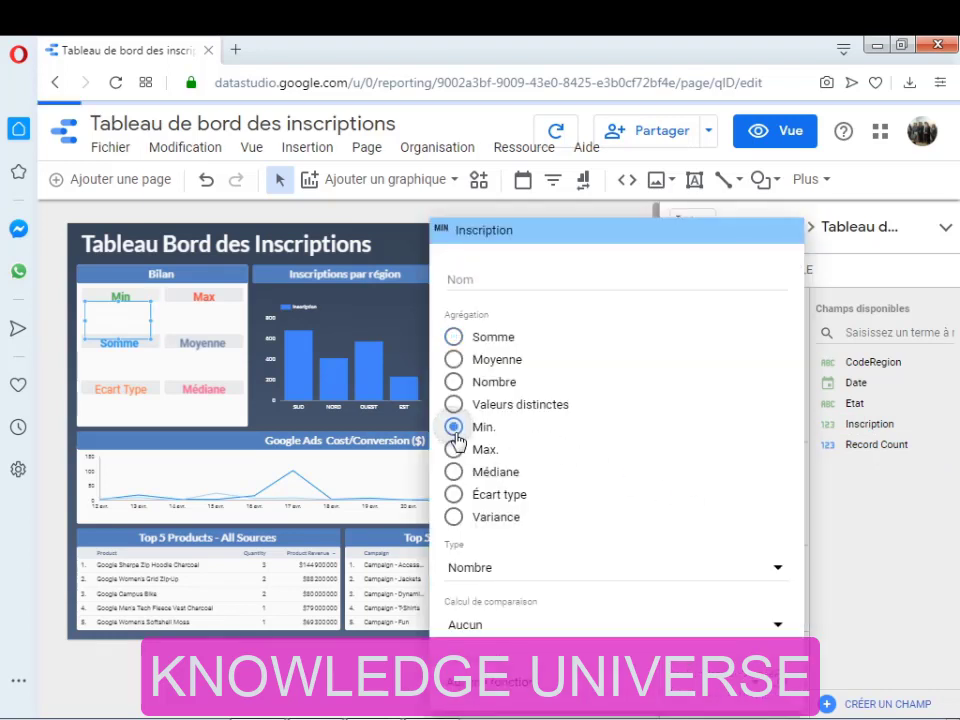
click(875, 568)
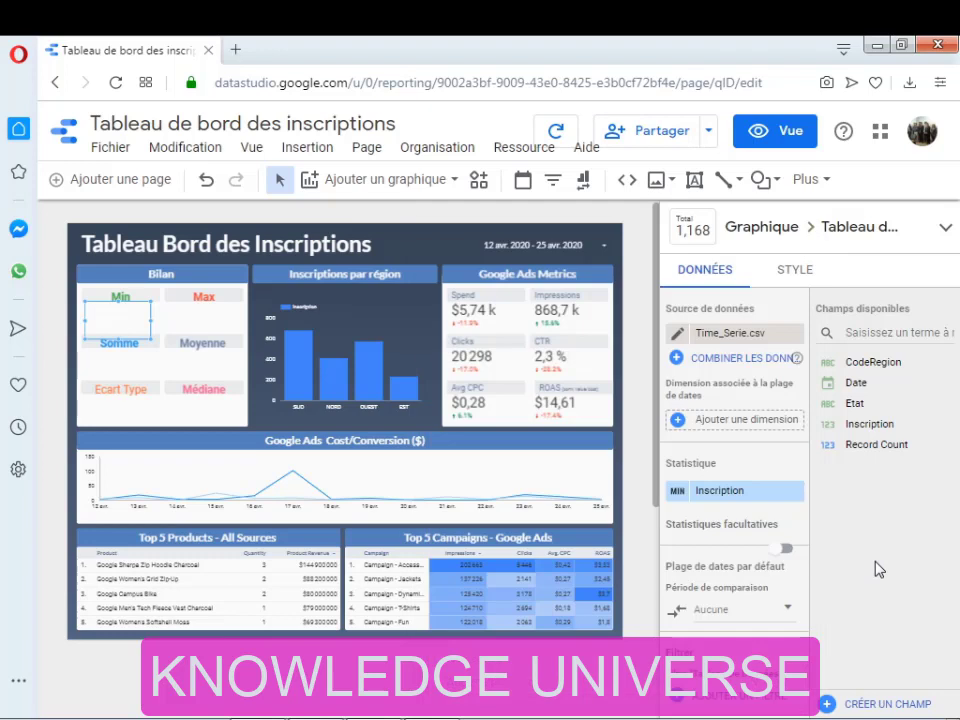
Step: Colour the Min scorecard's text red and centre its metric name, metric value and comparison
click(792, 282)
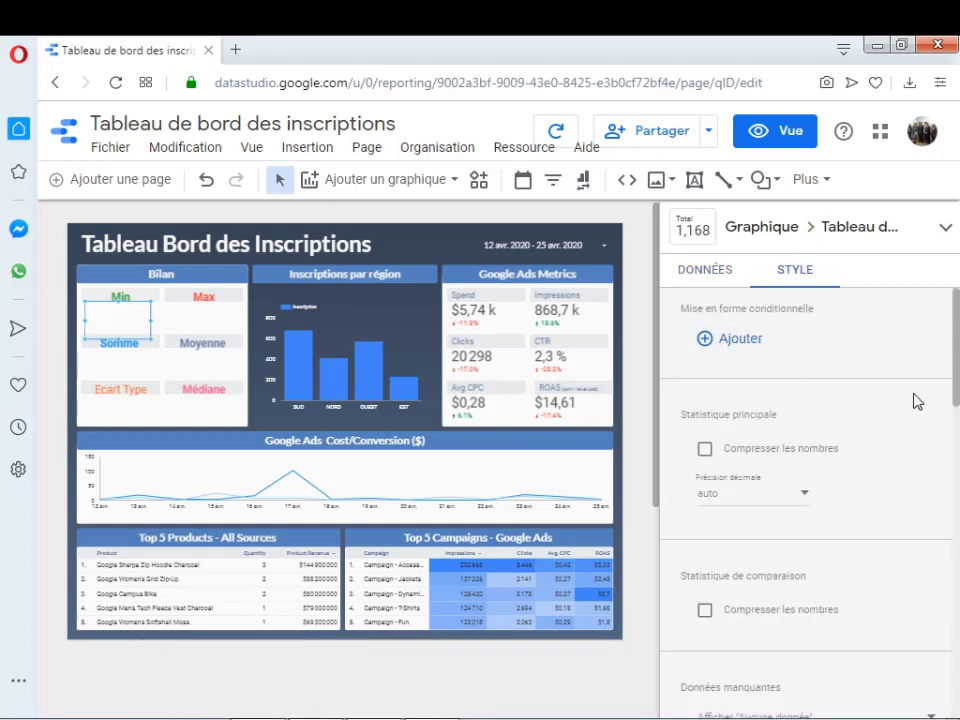
drag(955, 365, 946, 490)
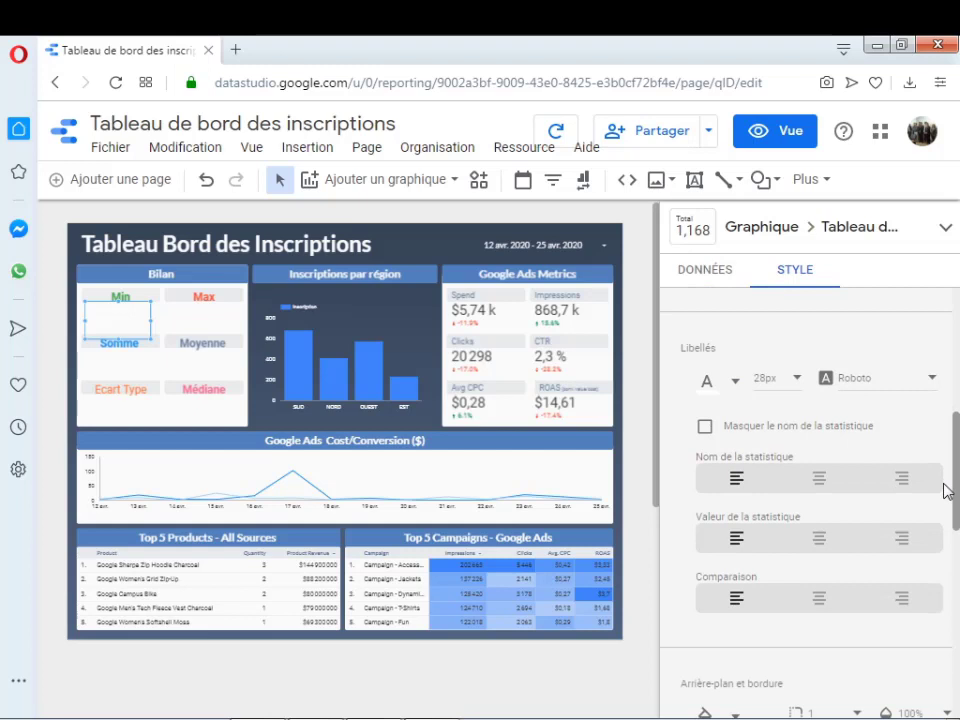
click(734, 382)
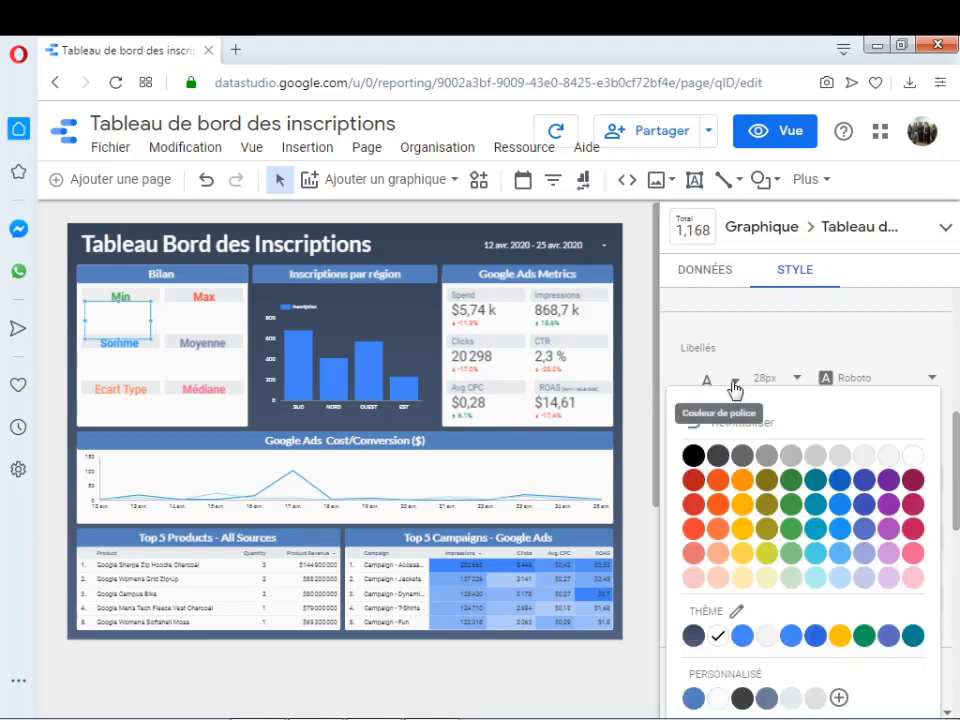
click(693, 530)
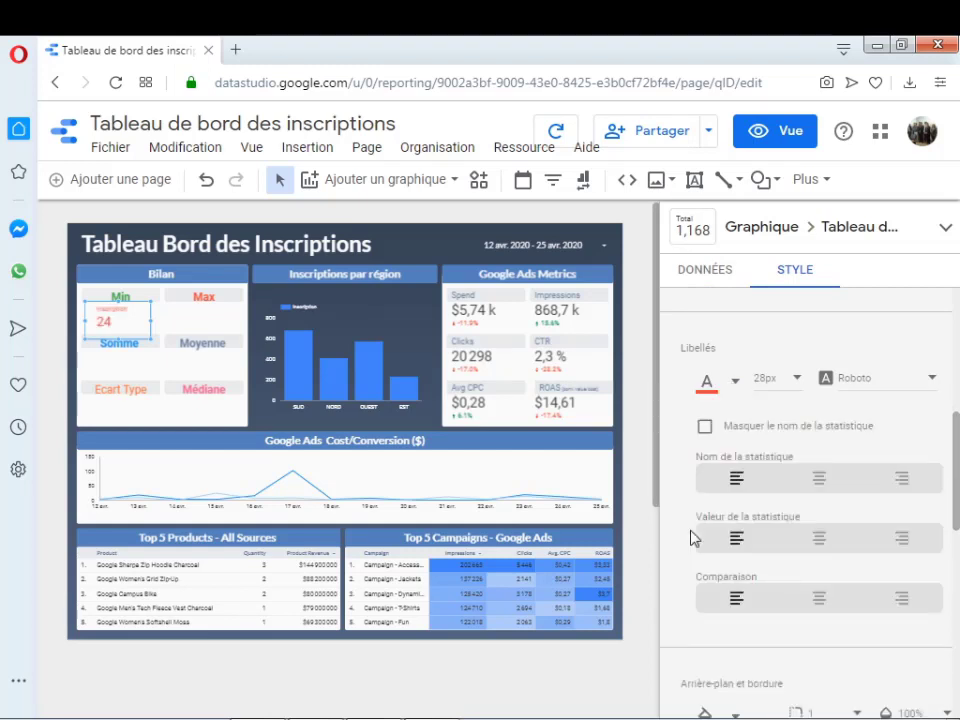
click(817, 479)
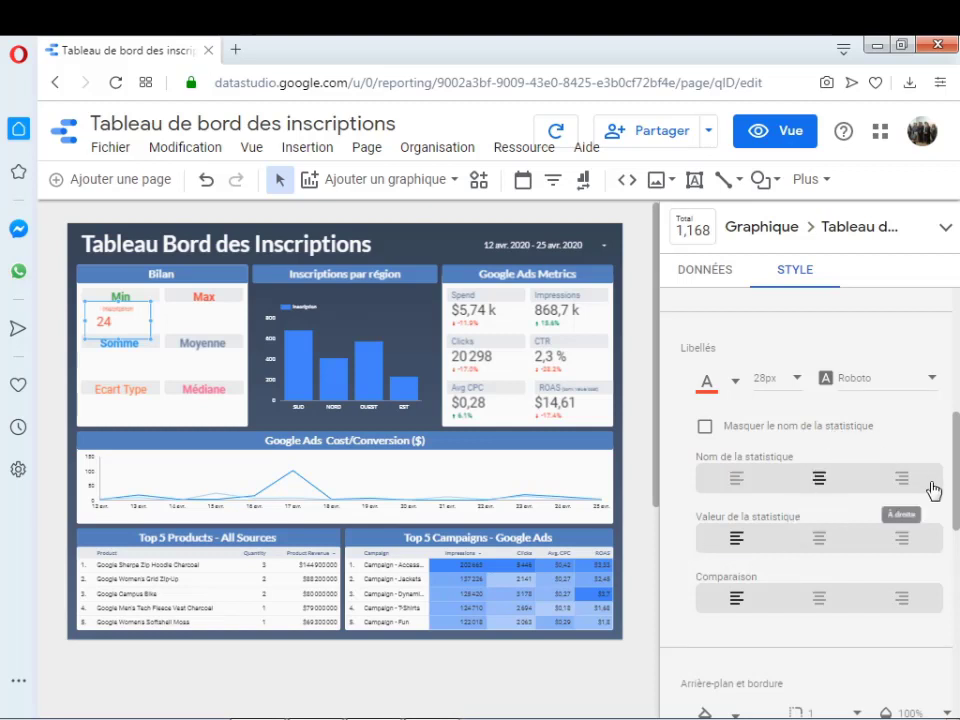
click(819, 539)
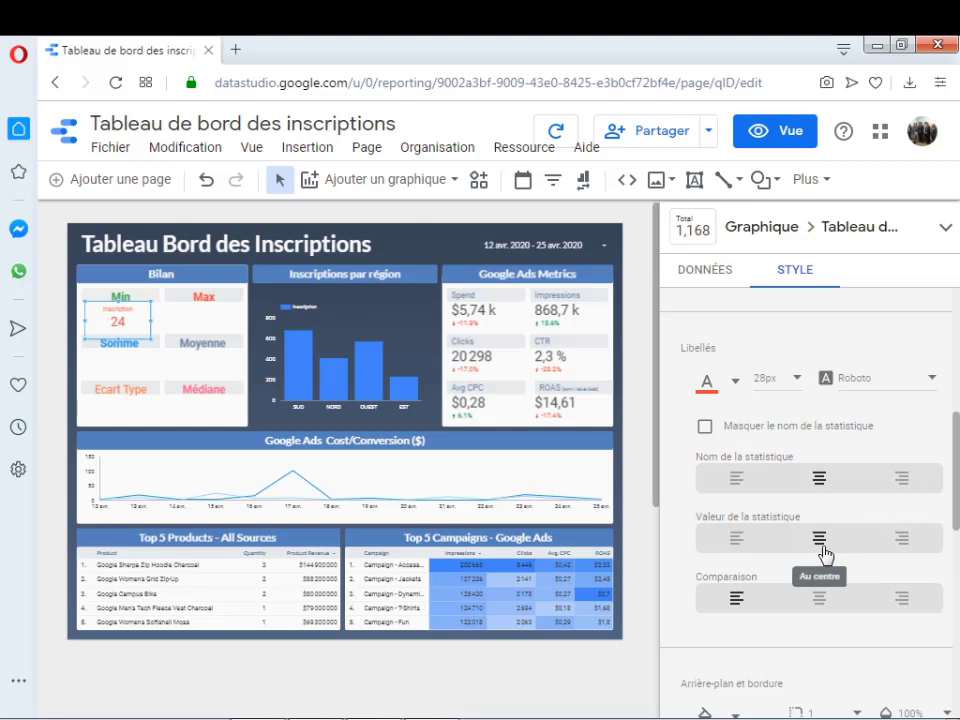
click(818, 600)
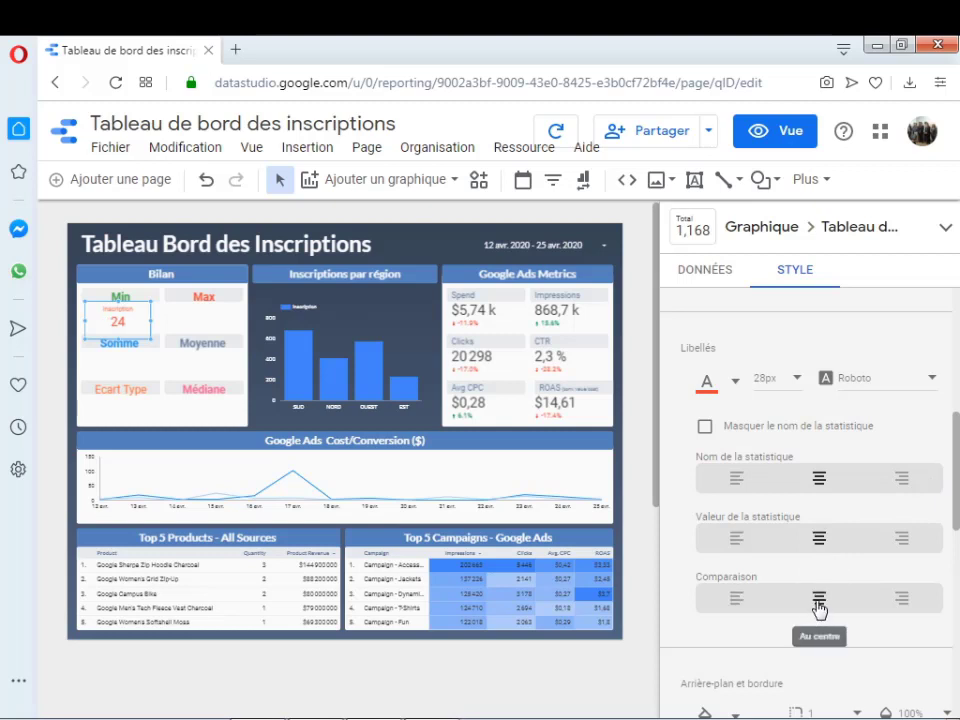
click(635, 597)
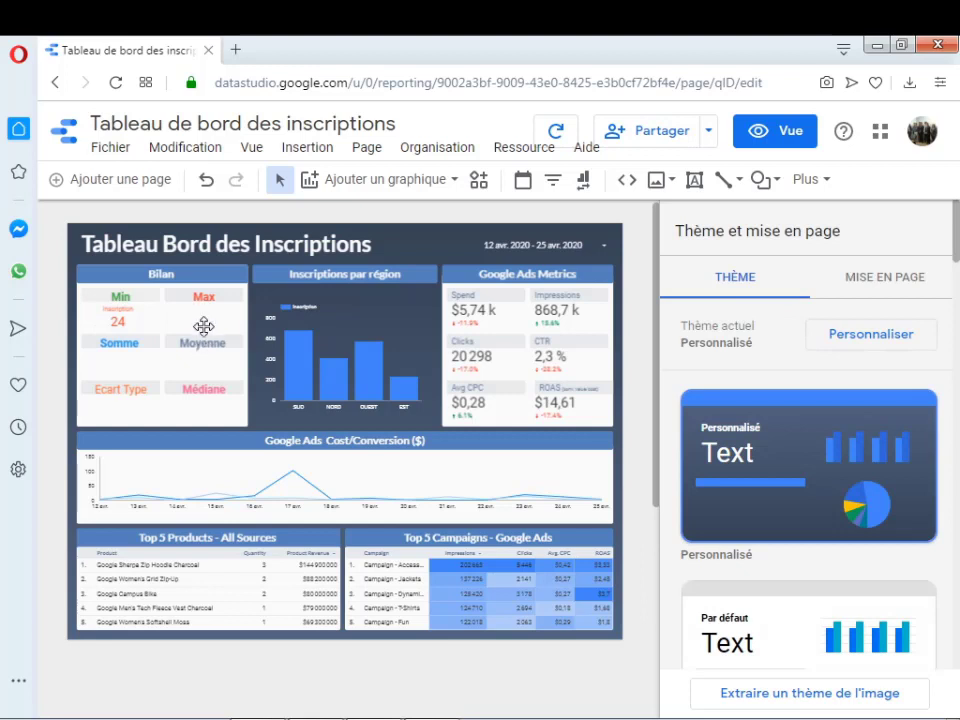
Step: Copy the Min scorecard and place the duplicate below the Max label
click(203, 326)
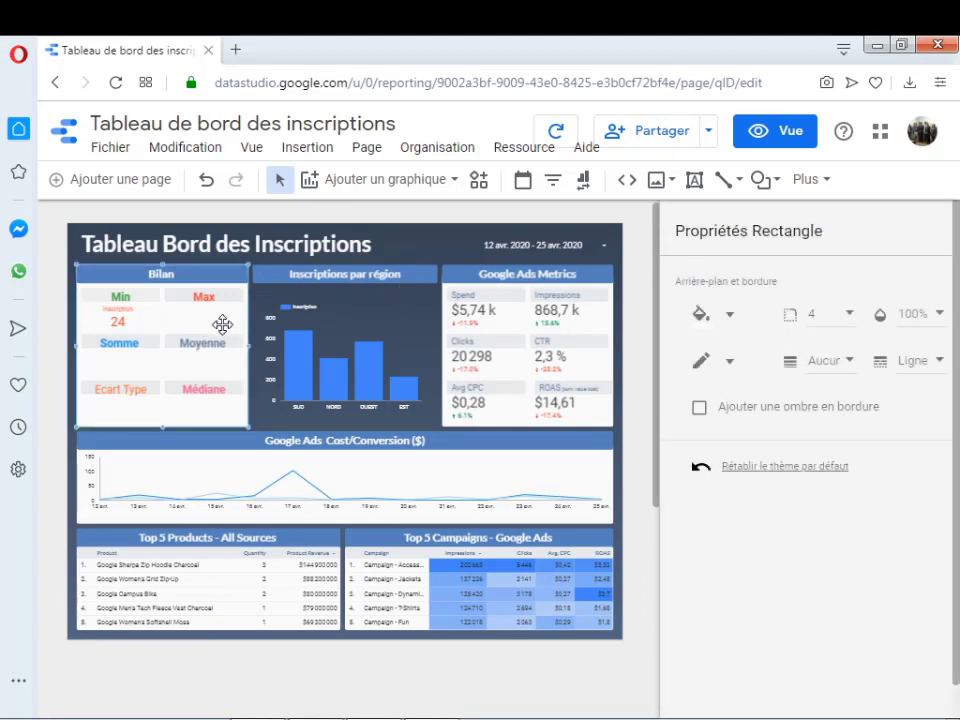
click(131, 322)
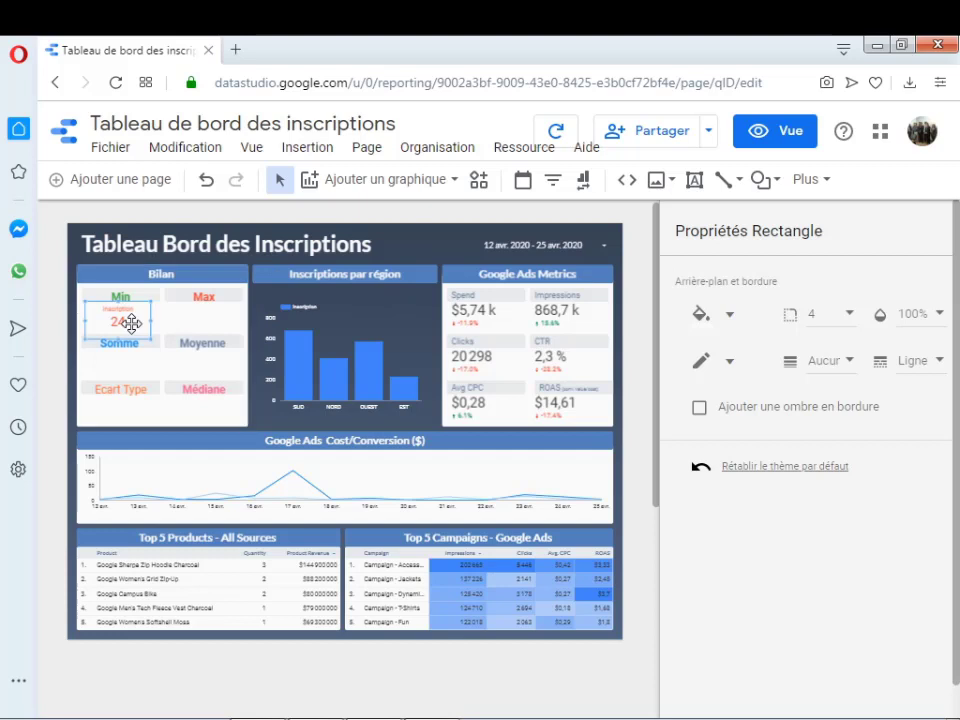
right_click(131, 322)
click(152, 362)
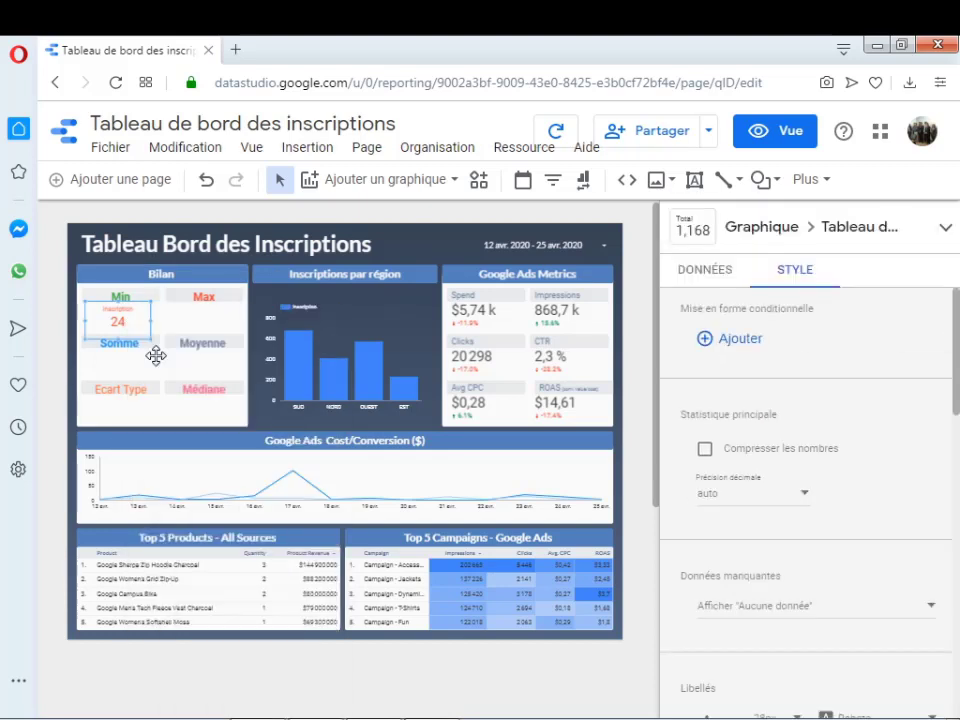
click(197, 318)
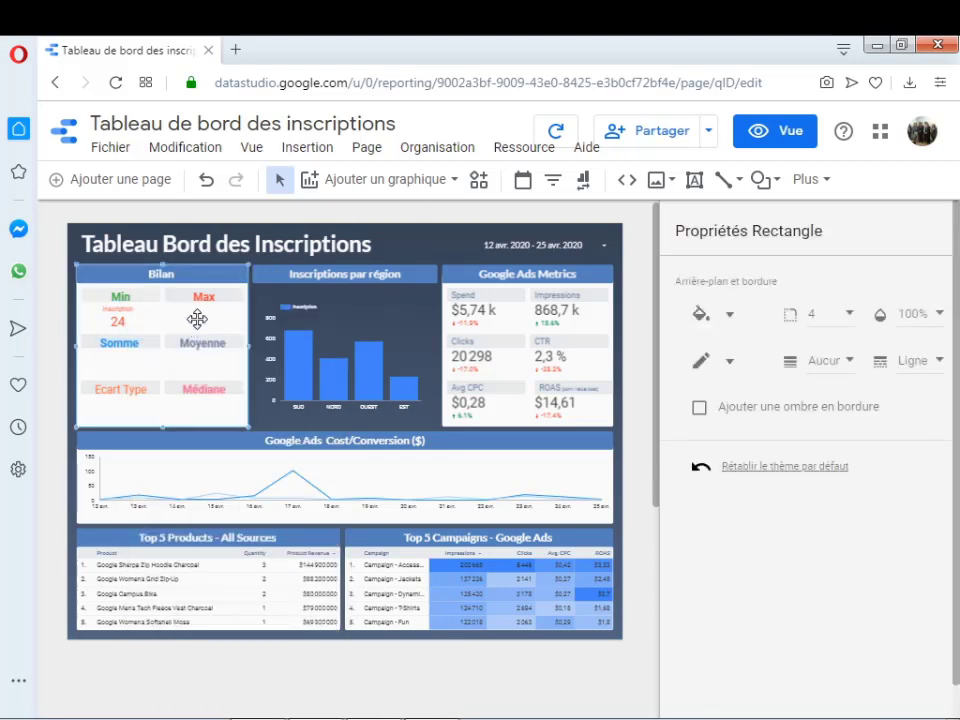
key(ctrl+v)
drag(124, 318, 213, 321)
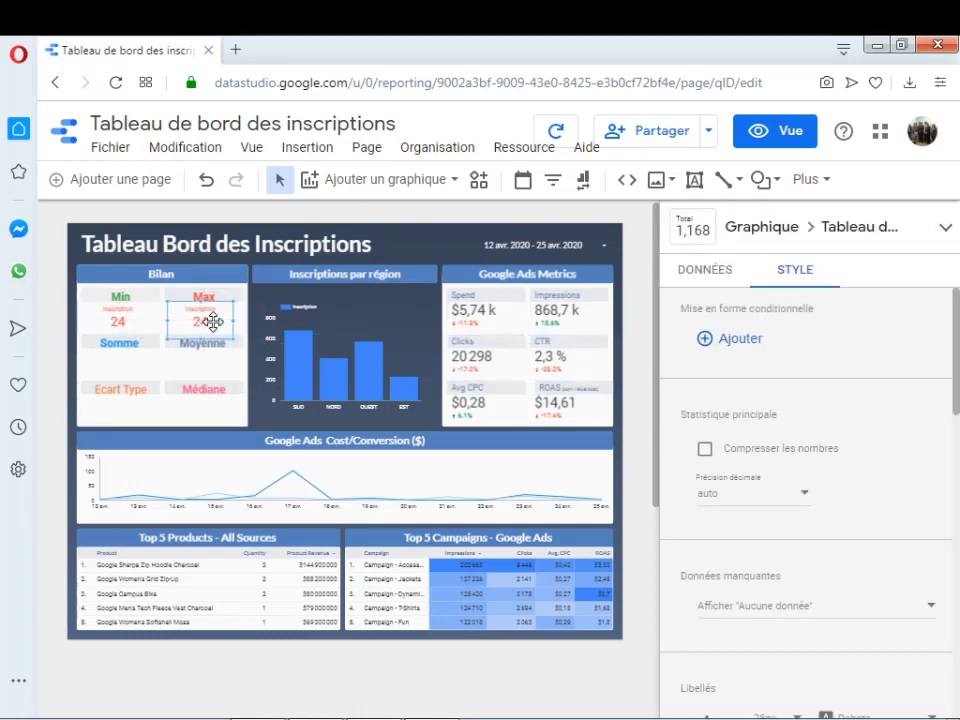
Step: Place two more copies of the scorecard below the Somme and Moyenne labels
click(122, 350)
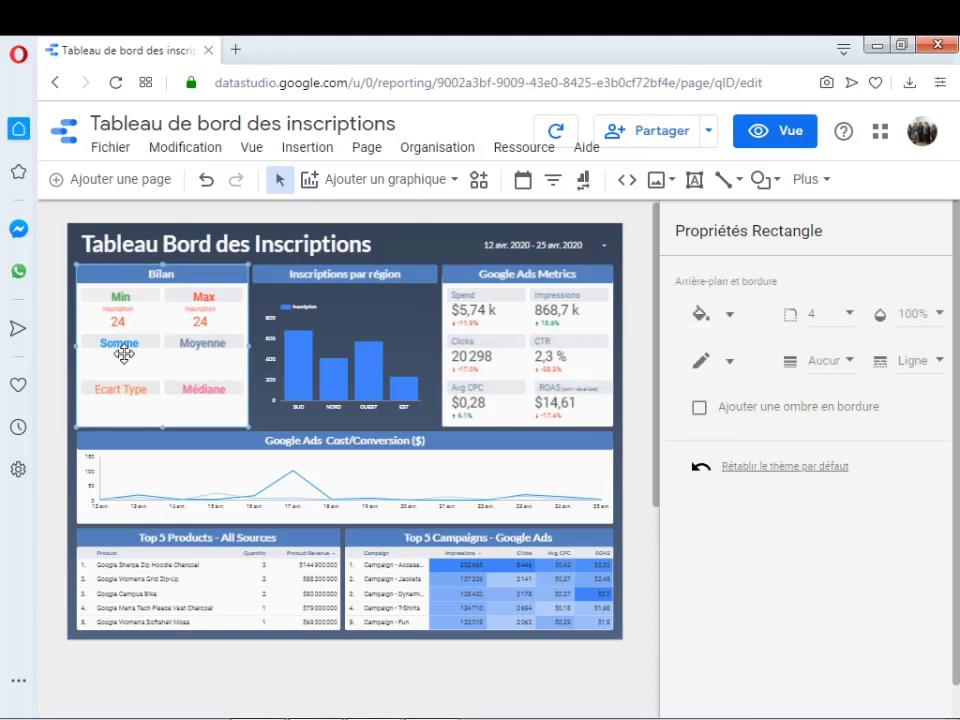
key(ctrl+v)
drag(140, 333, 133, 367)
click(186, 364)
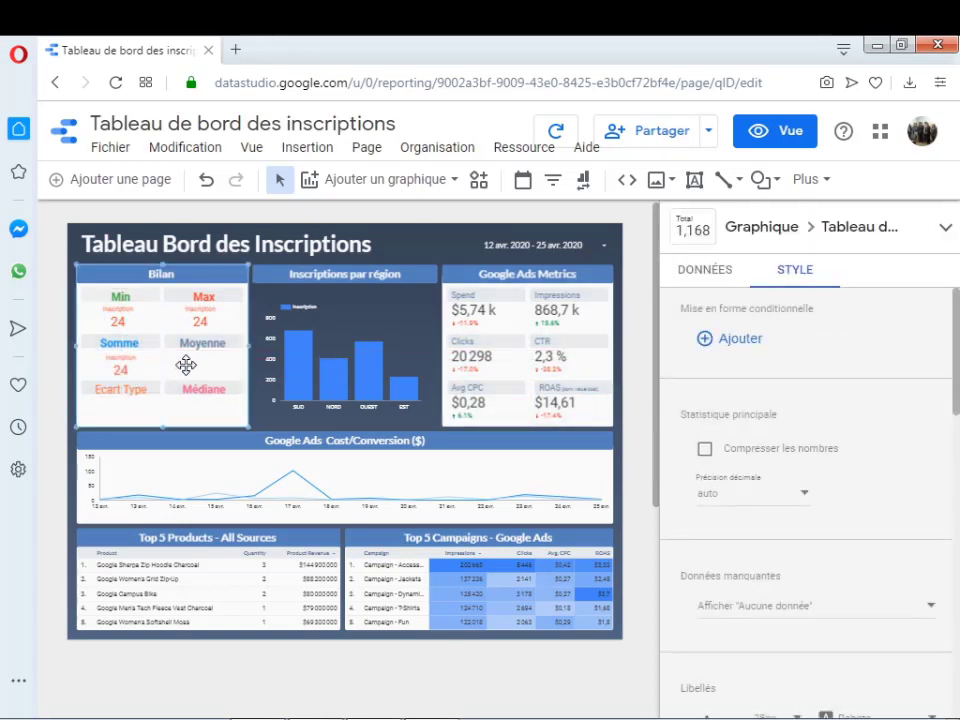
click(178, 358)
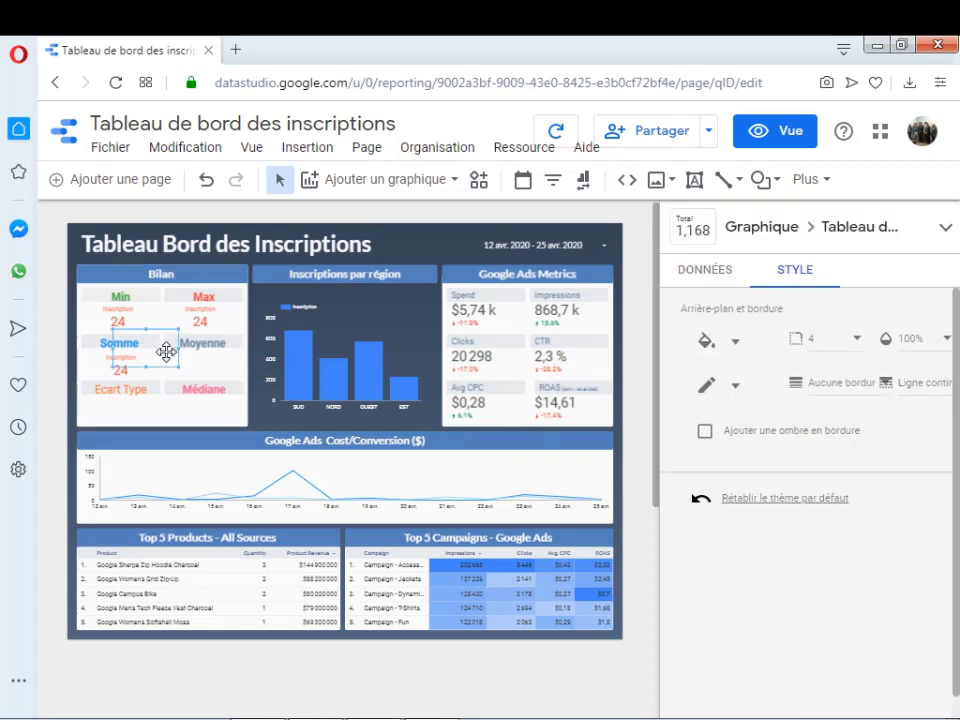
drag(166, 352, 226, 368)
Step: Place further copies of the scorecard below the Ecart Type and Médiane labels
click(118, 415)
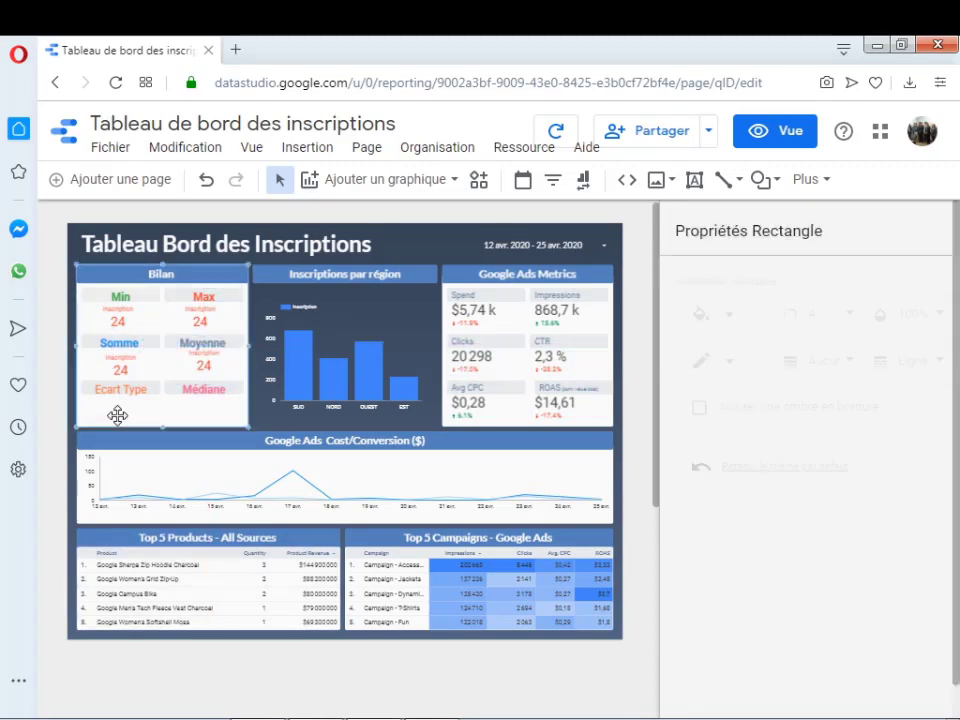
key(ctrl+v)
drag(146, 356, 127, 421)
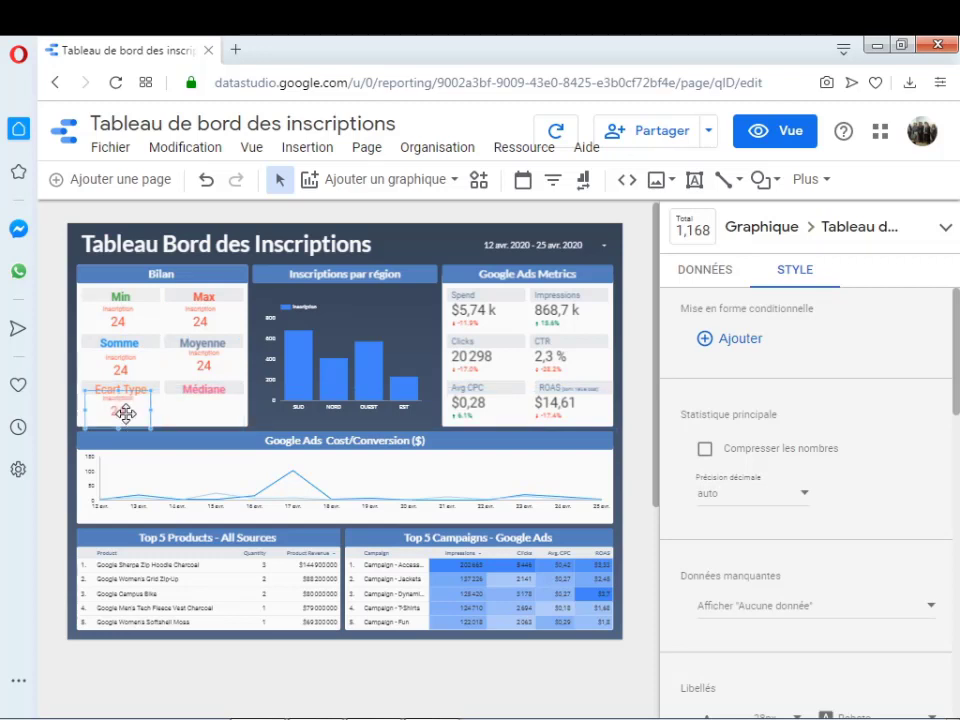
click(189, 414)
key(ctrl+v)
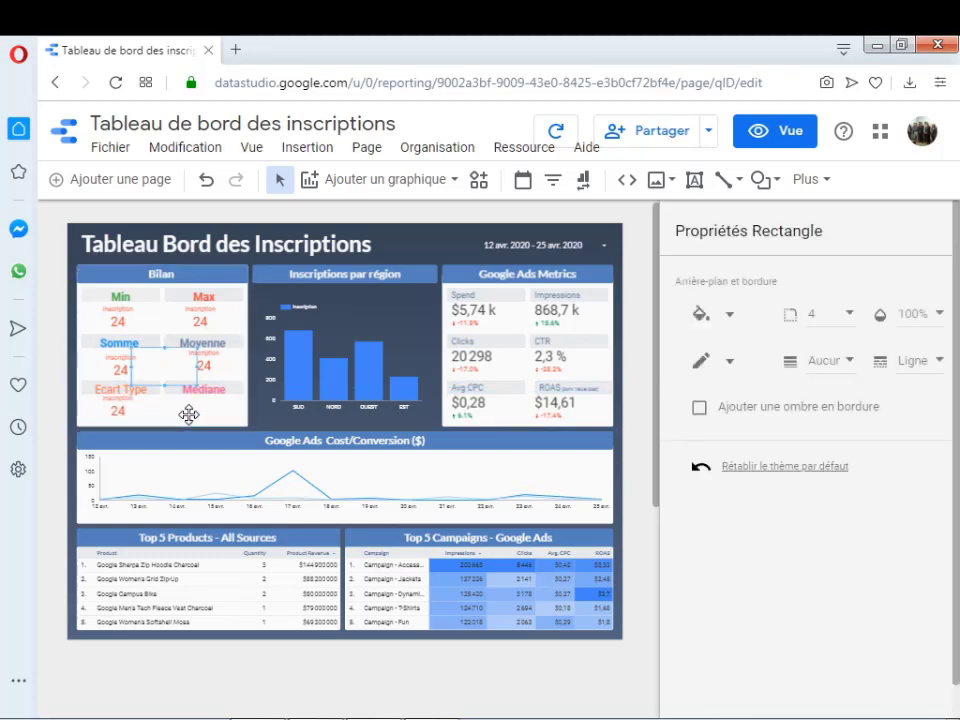
drag(155, 365, 198, 322)
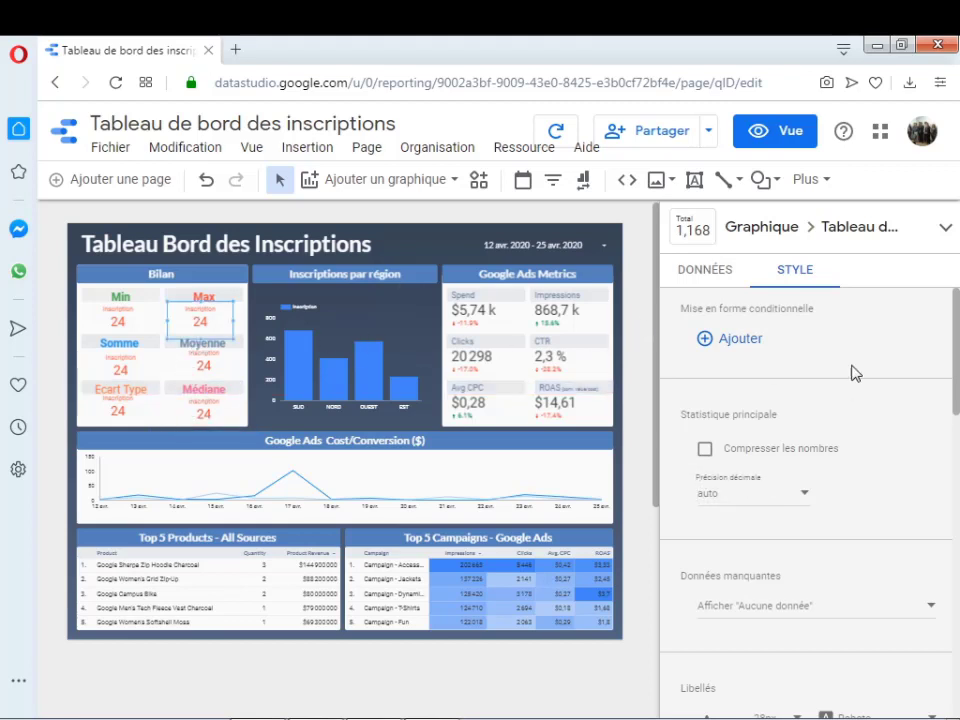
Step: Set the Inscription aggregation of the scorecard below the Max label to Max
click(720, 272)
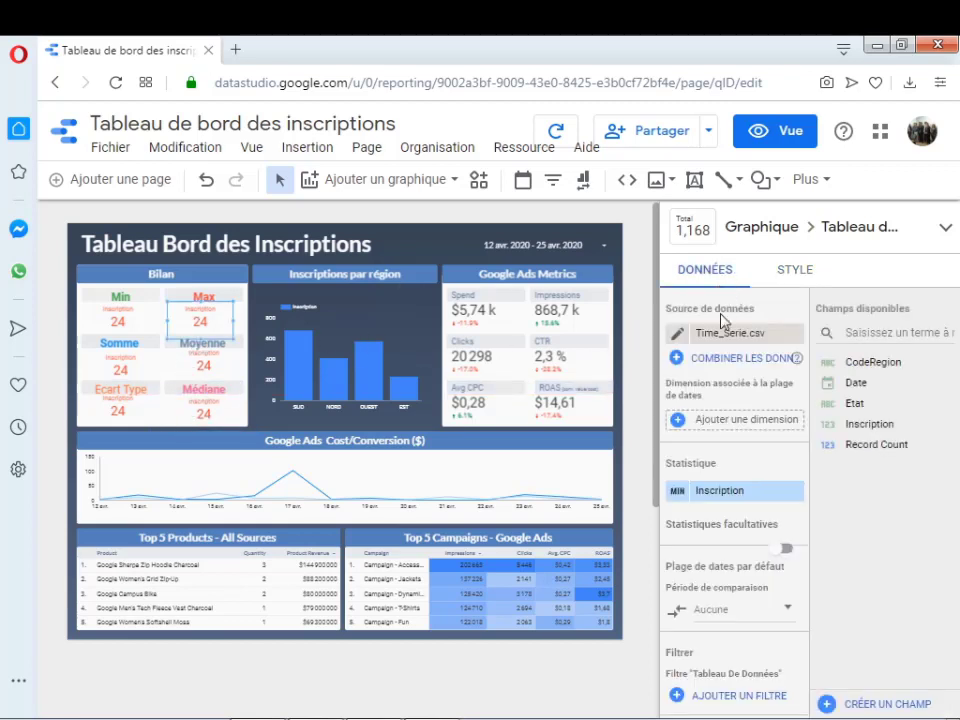
click(677, 497)
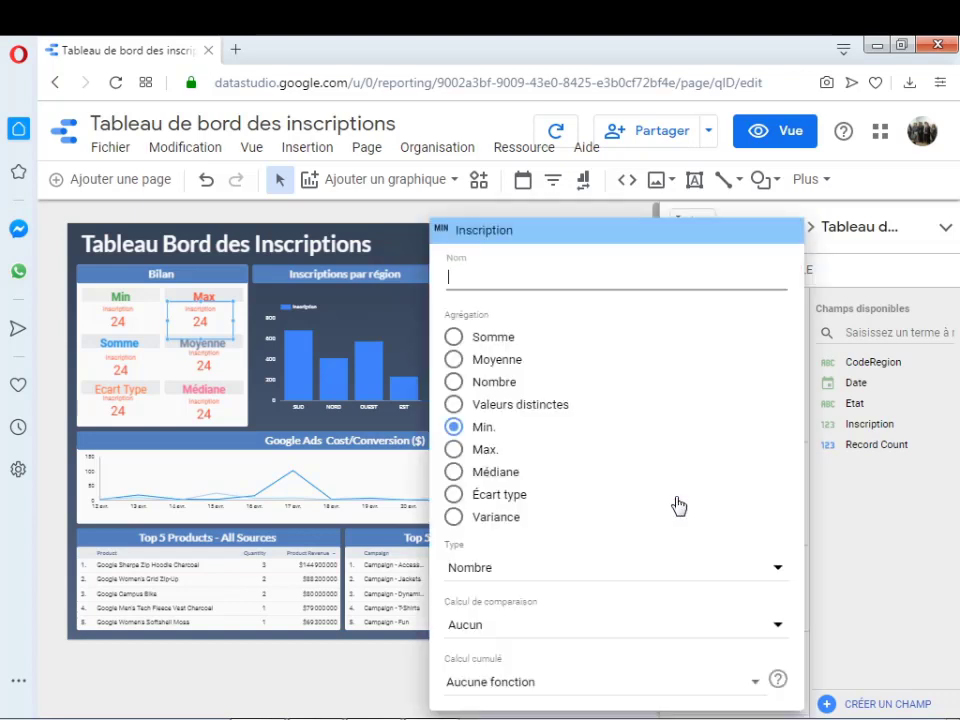
click(454, 451)
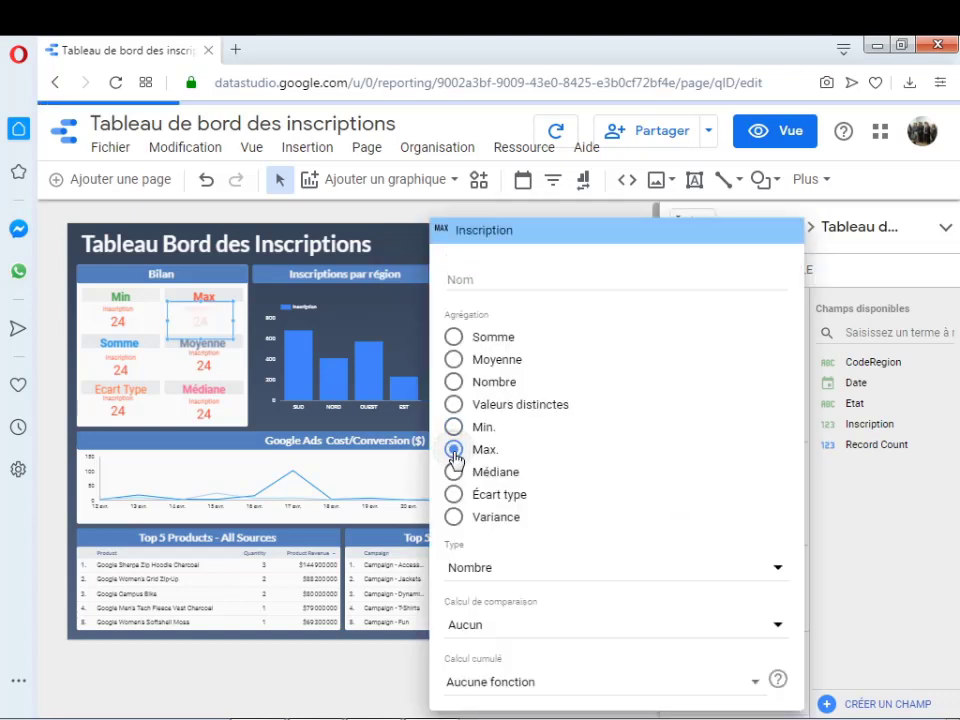
click(127, 377)
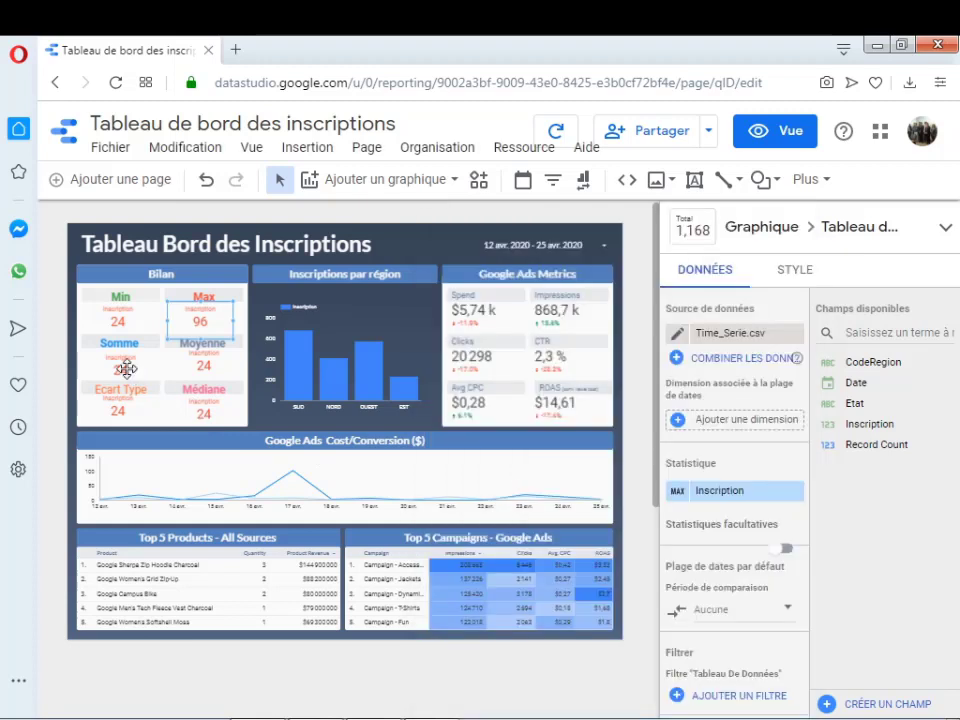
Step: Set the Inscription aggregation of the scorecard below the Somme label to Somme
click(131, 365)
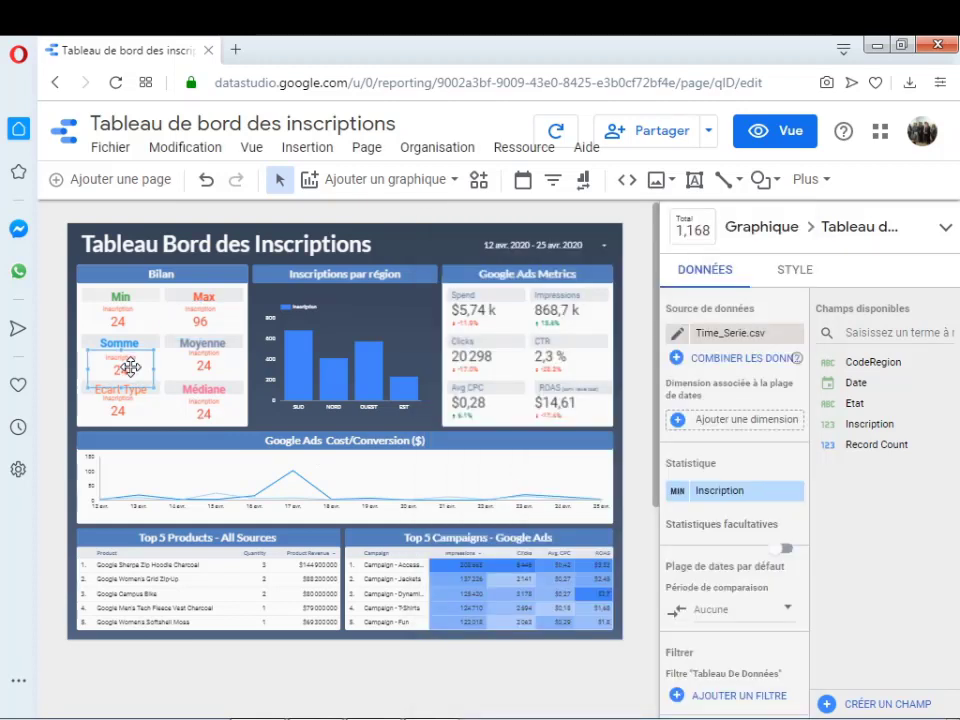
click(679, 497)
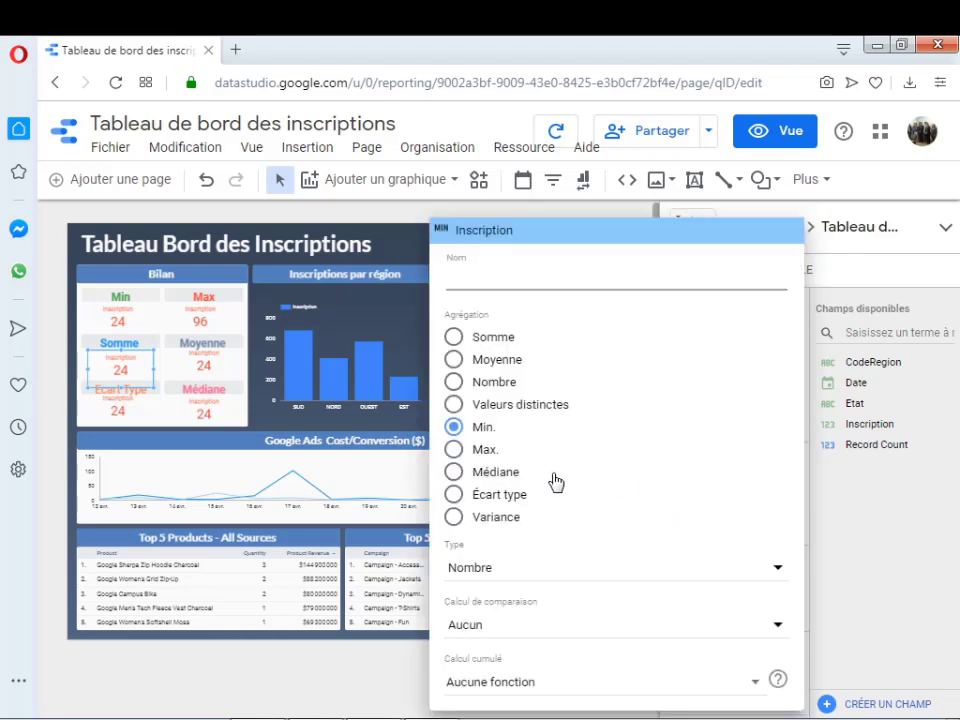
click(453, 340)
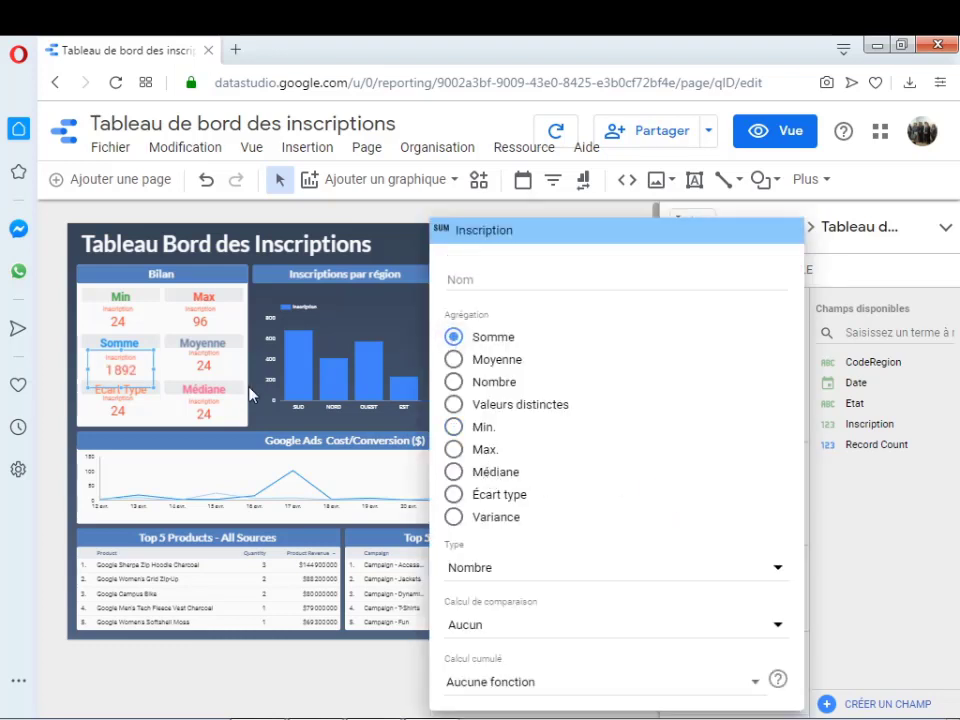
click(224, 395)
Step: Set the Inscription aggregation of the scorecard below the Moyenne label to Moyenne
click(203, 360)
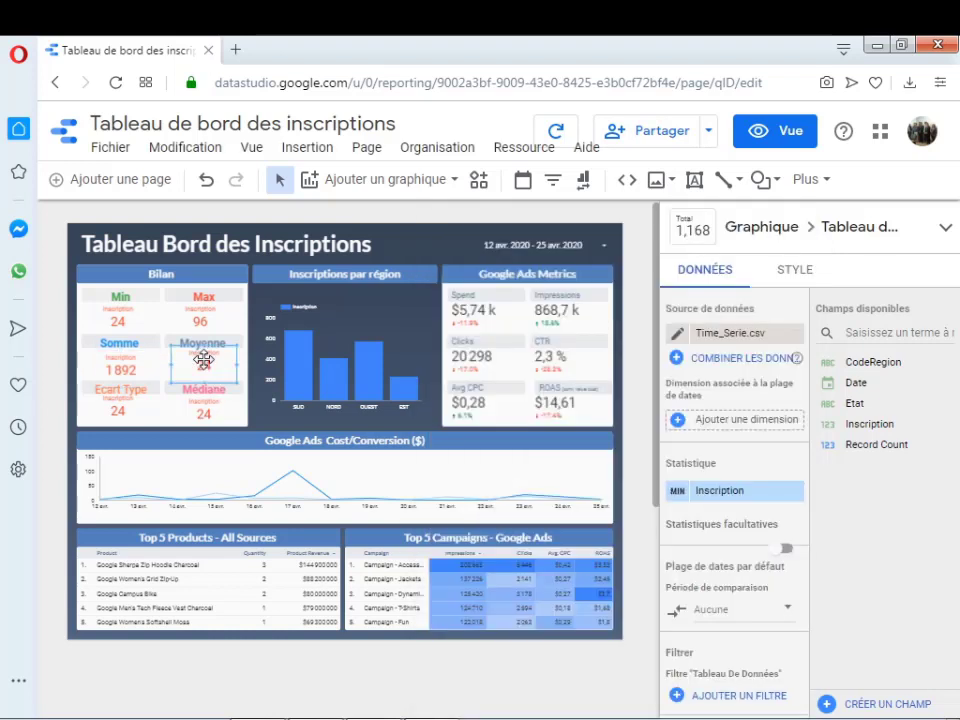
click(679, 492)
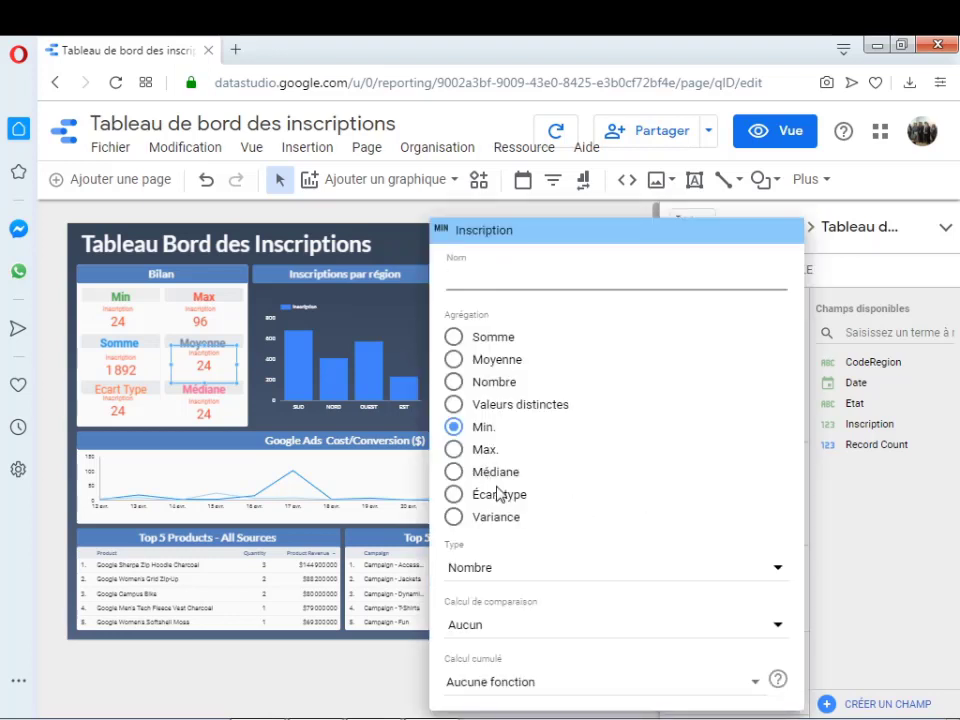
click(456, 362)
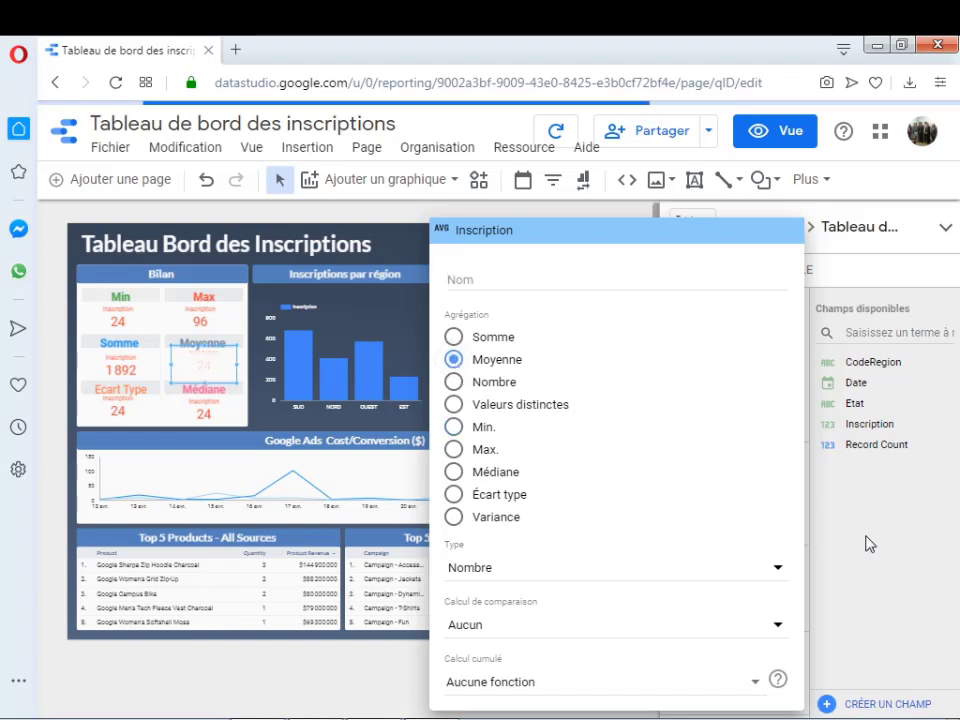
click(868, 542)
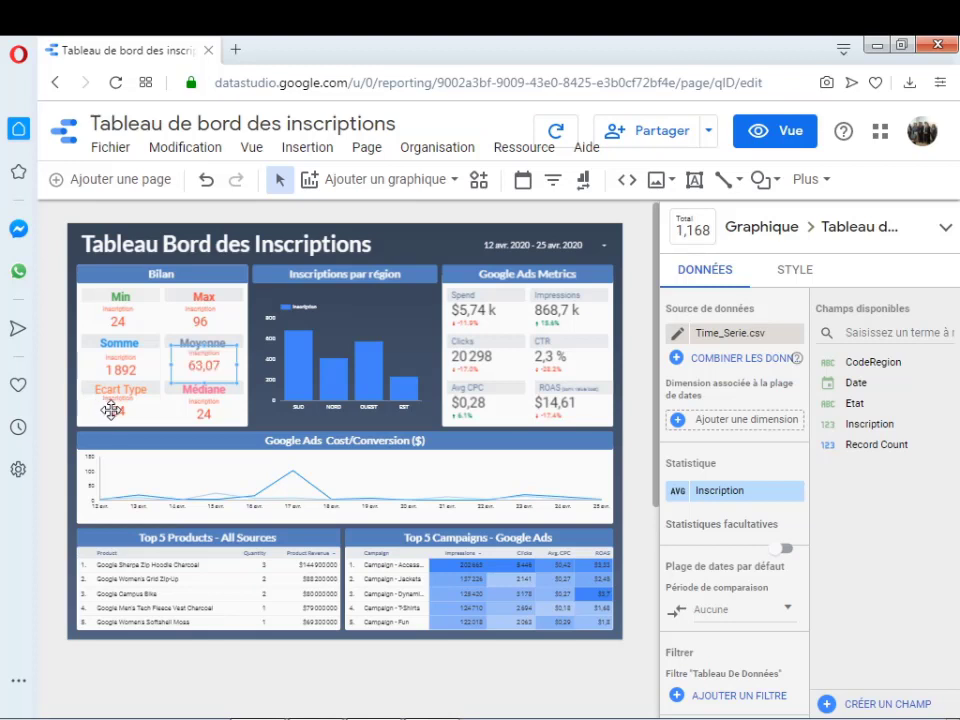
Step: Set the Inscription aggregation of the scorecard below the Ecart Type label to Écart type
click(111, 410)
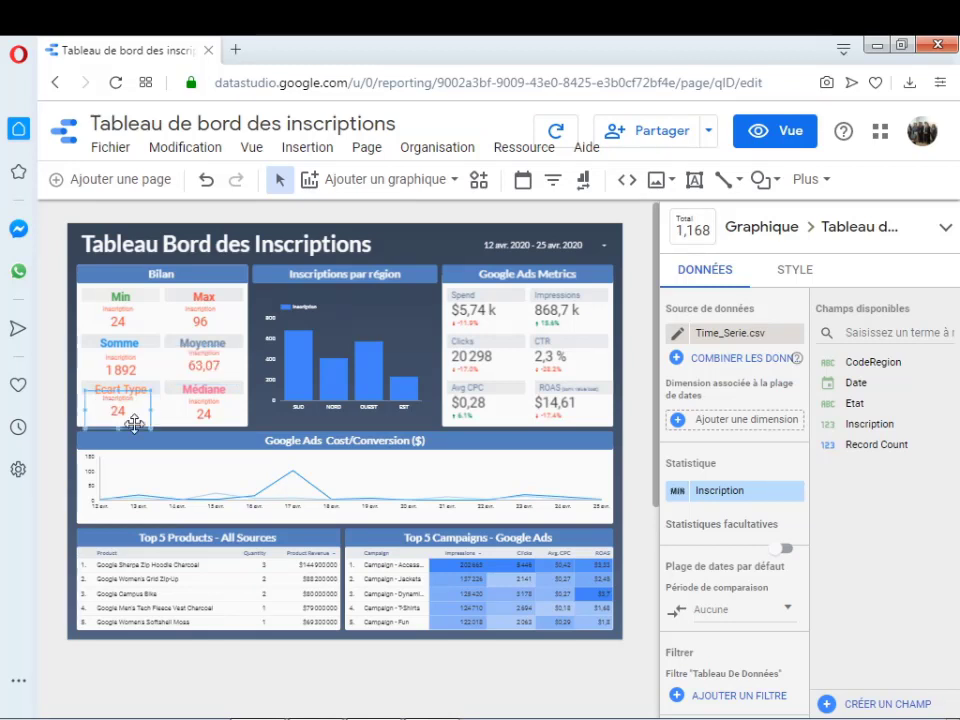
click(679, 491)
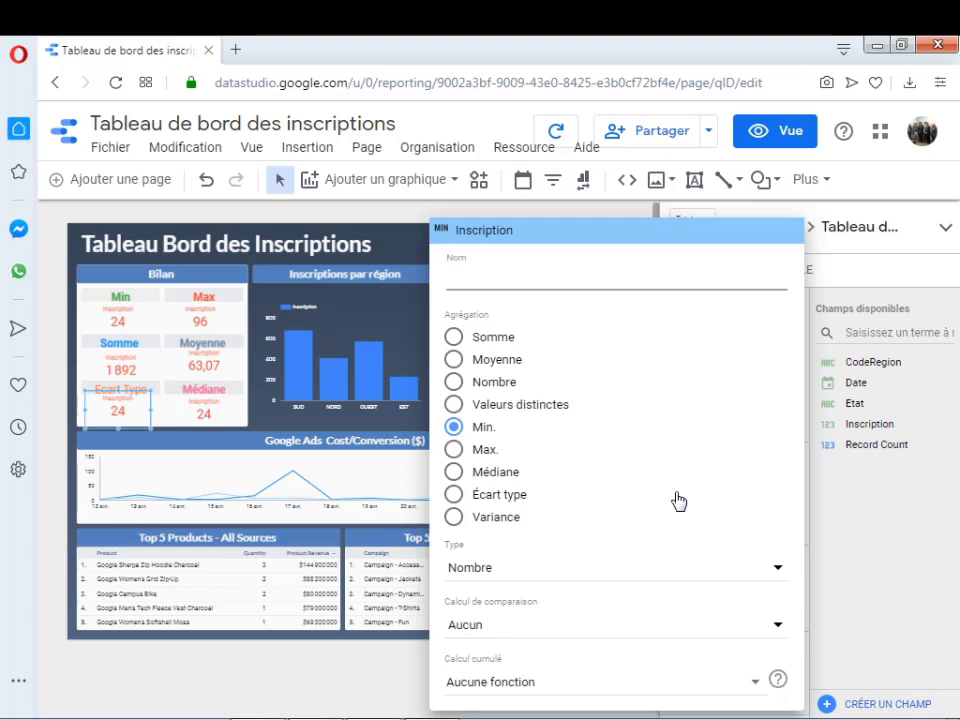
click(454, 495)
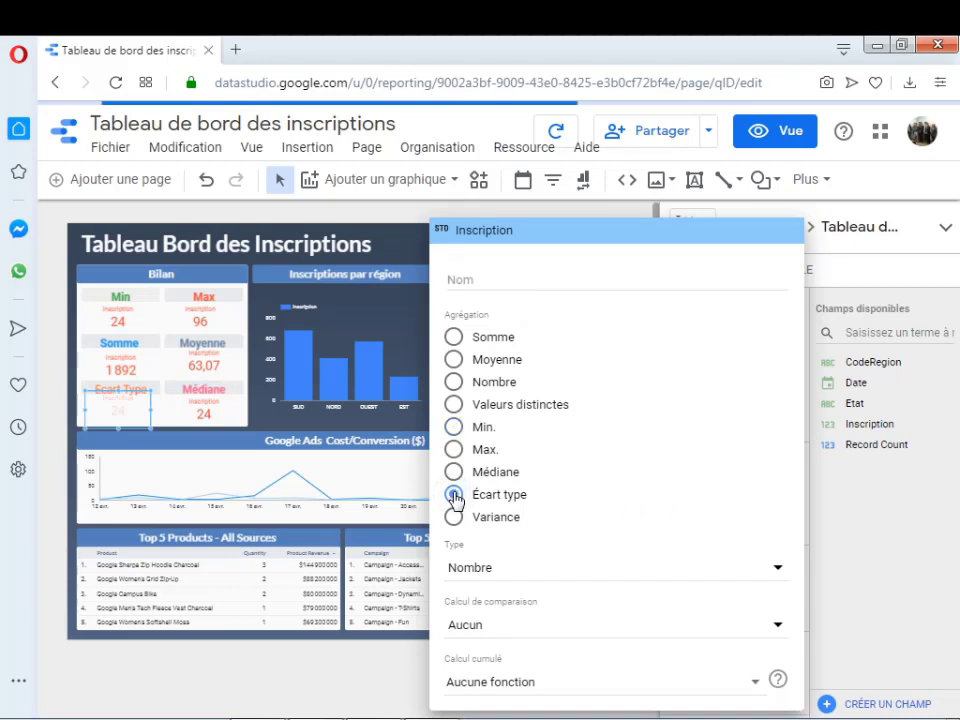
Step: Set the Inscription aggregation of the scorecard below the Médiane label to Médiane
click(216, 411)
click(214, 406)
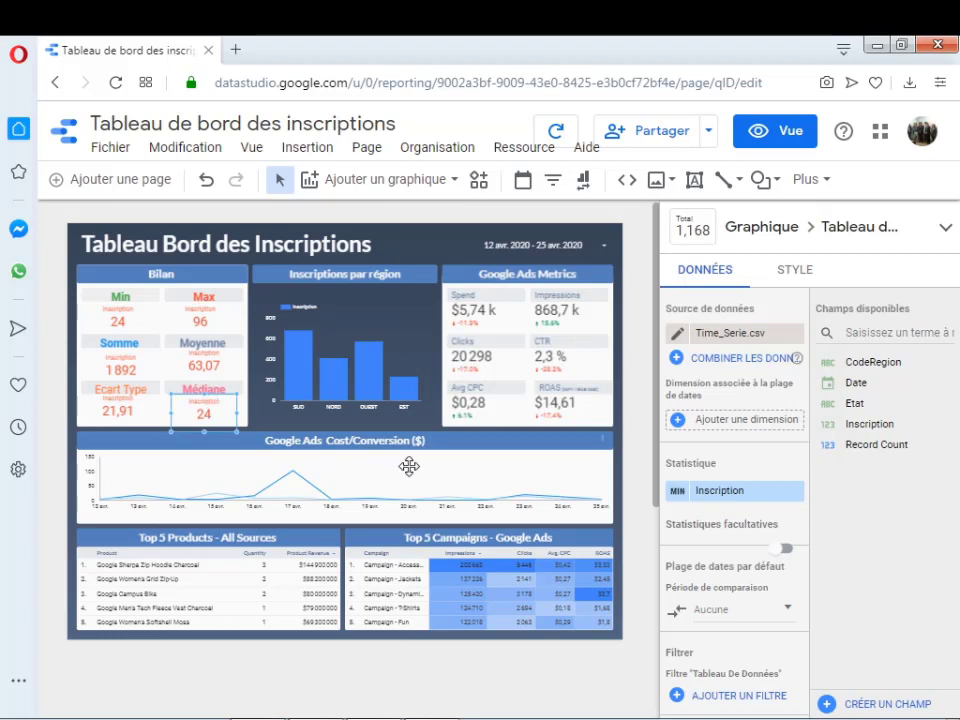
click(676, 494)
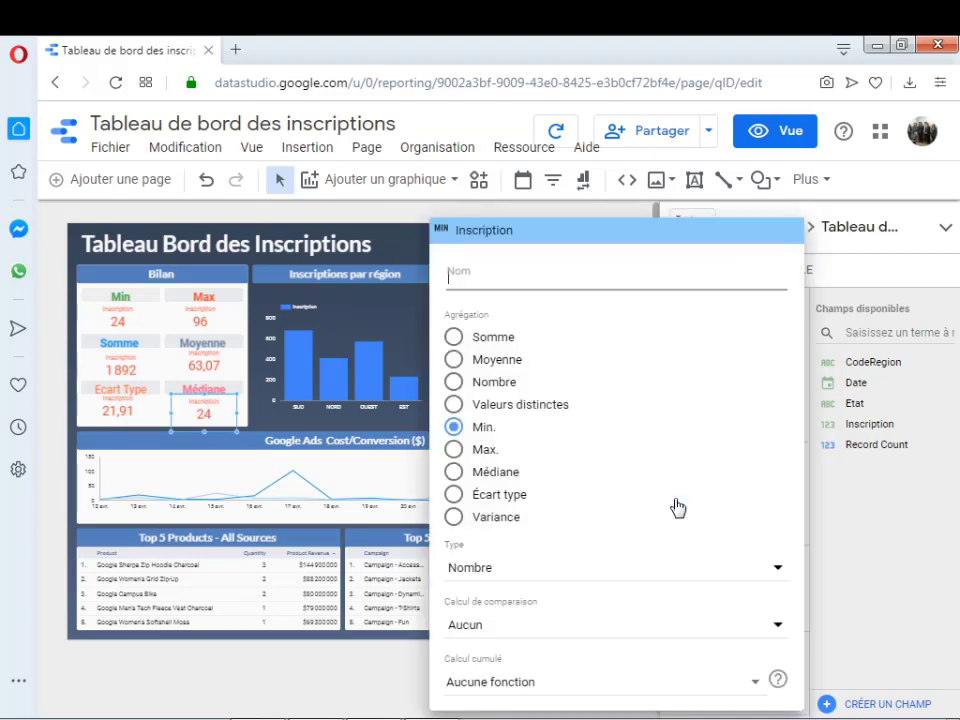
click(456, 474)
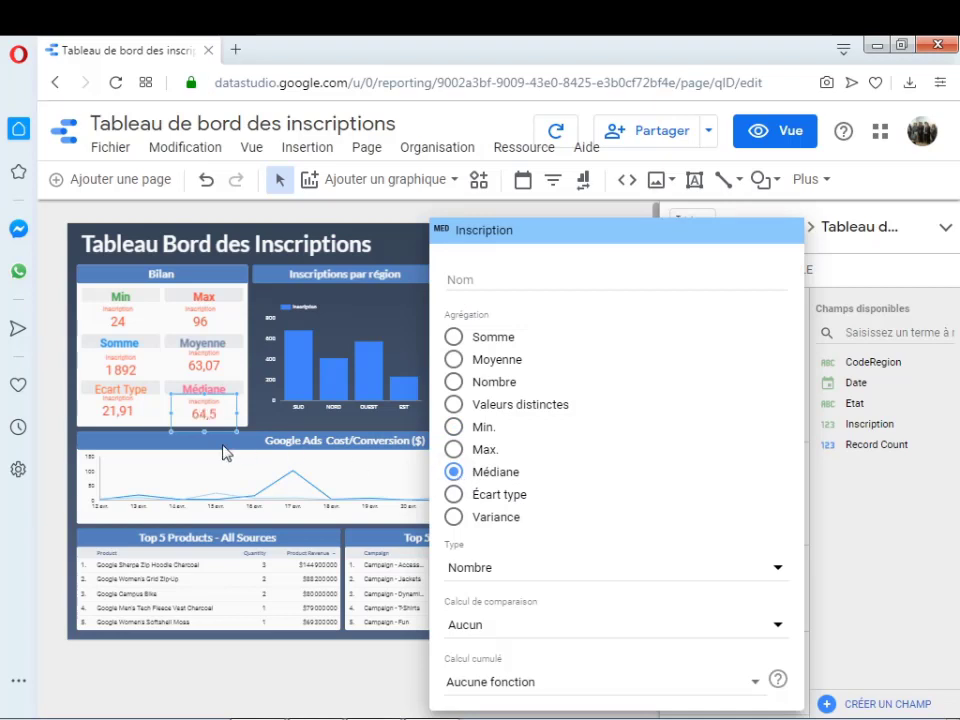
click(226, 453)
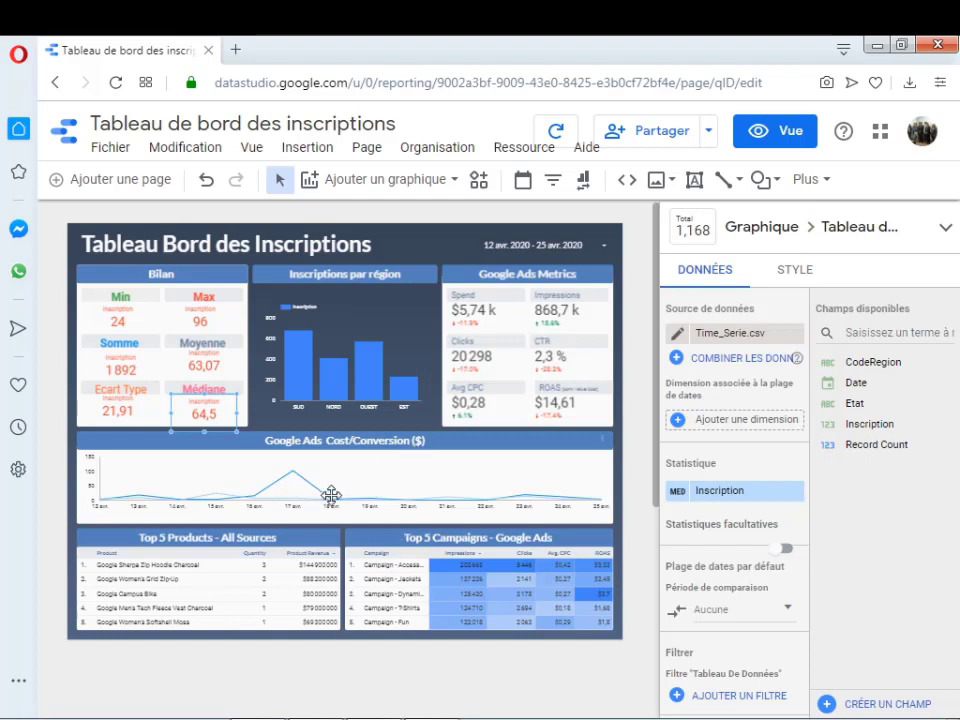
Step: Delete the Spend label and its scorecard from the Google Ads Metrics panel
click(366, 441)
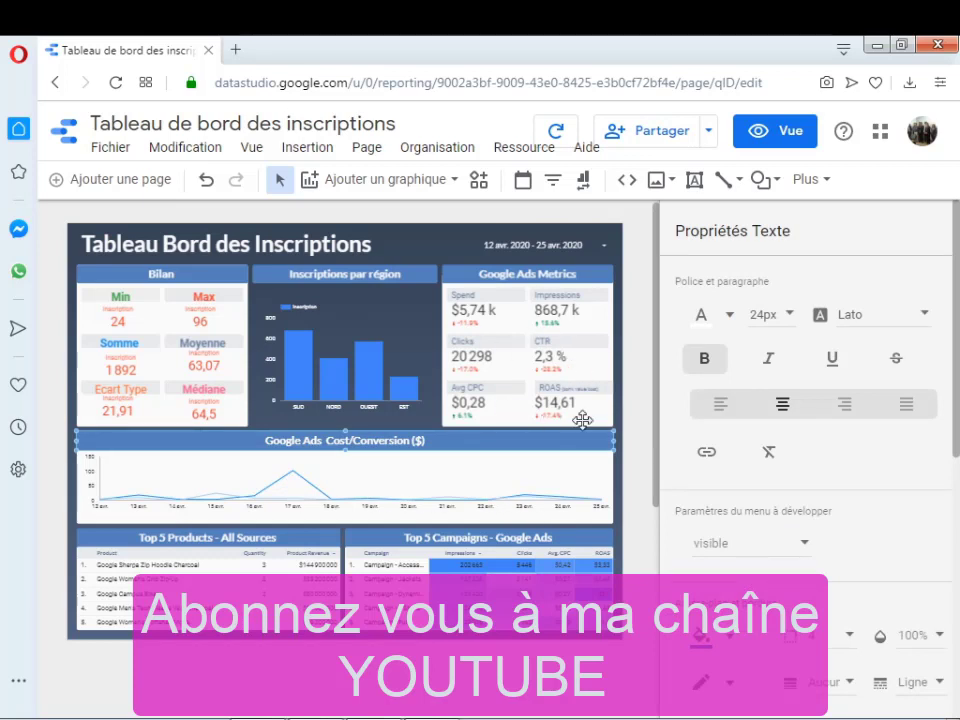
click(525, 365)
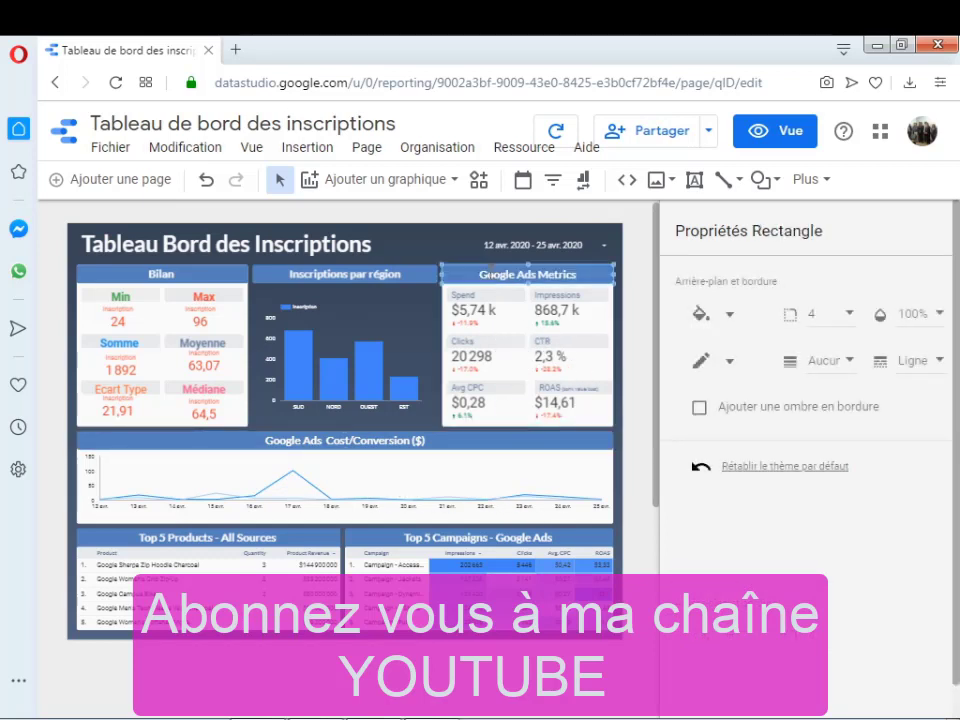
click(497, 311)
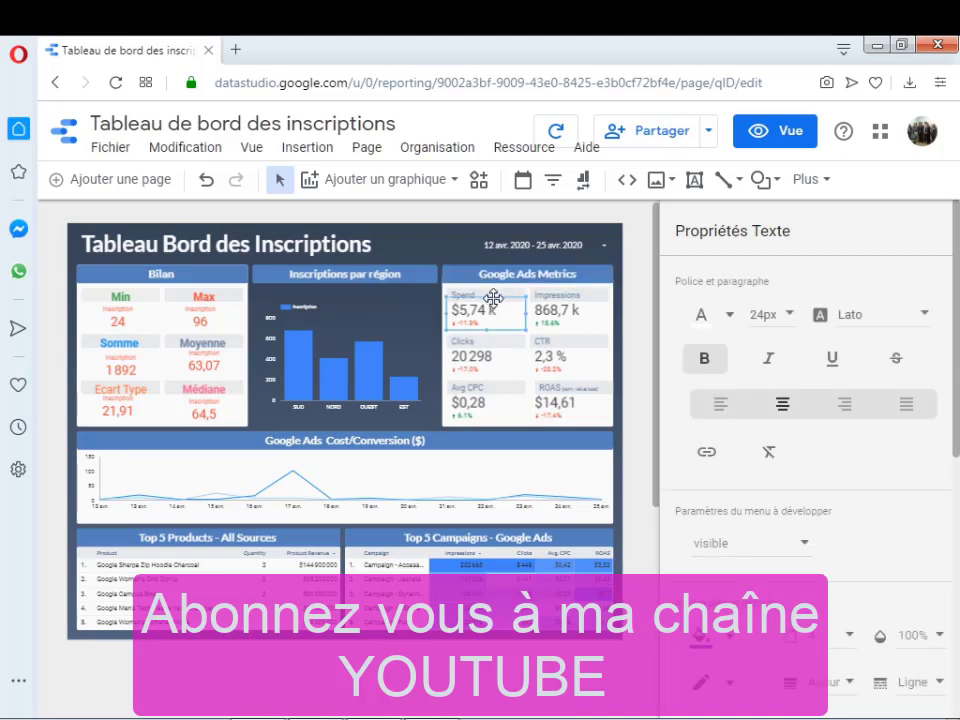
click(463, 296)
click(466, 296)
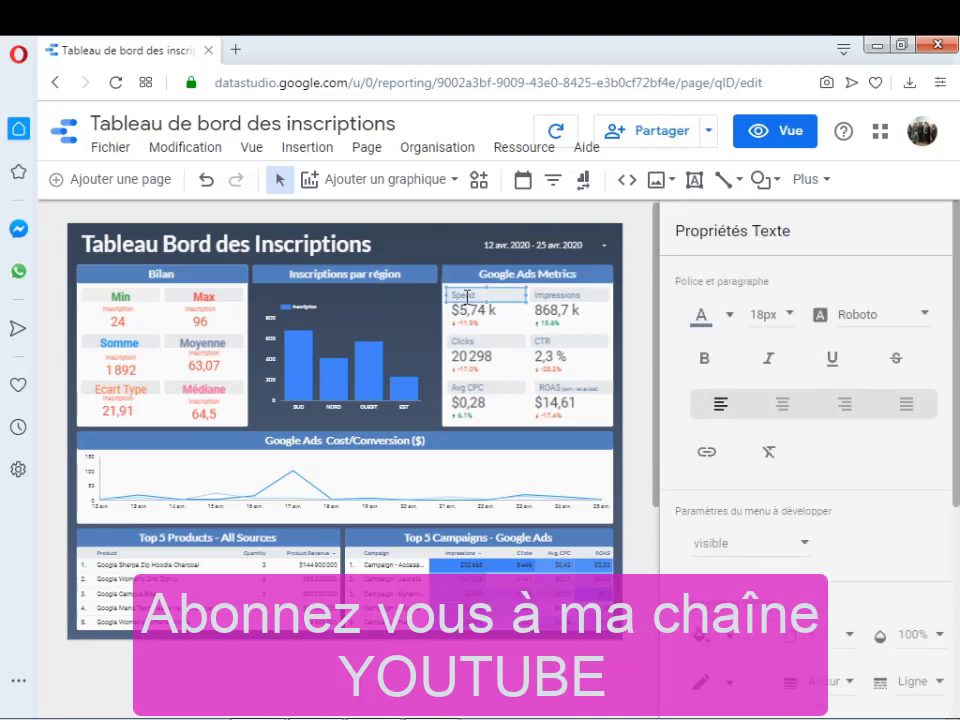
click(472, 316)
key(Delete)
Step: Delete the Clicks scorecard and label together with the white background of the Google Ads Metrics panel
click(477, 362)
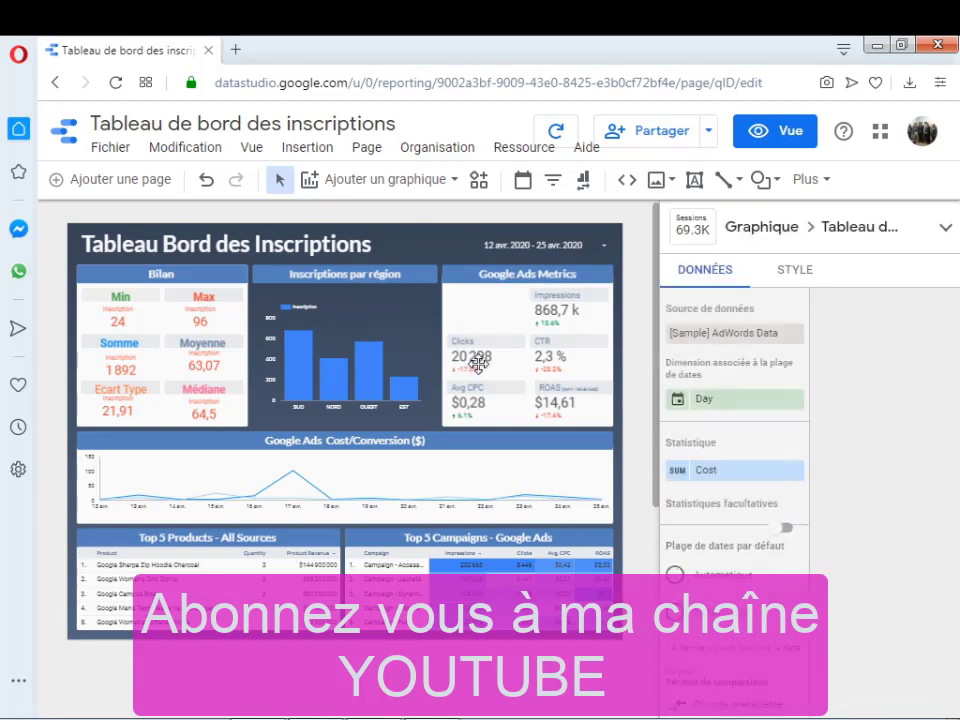
key(Delete)
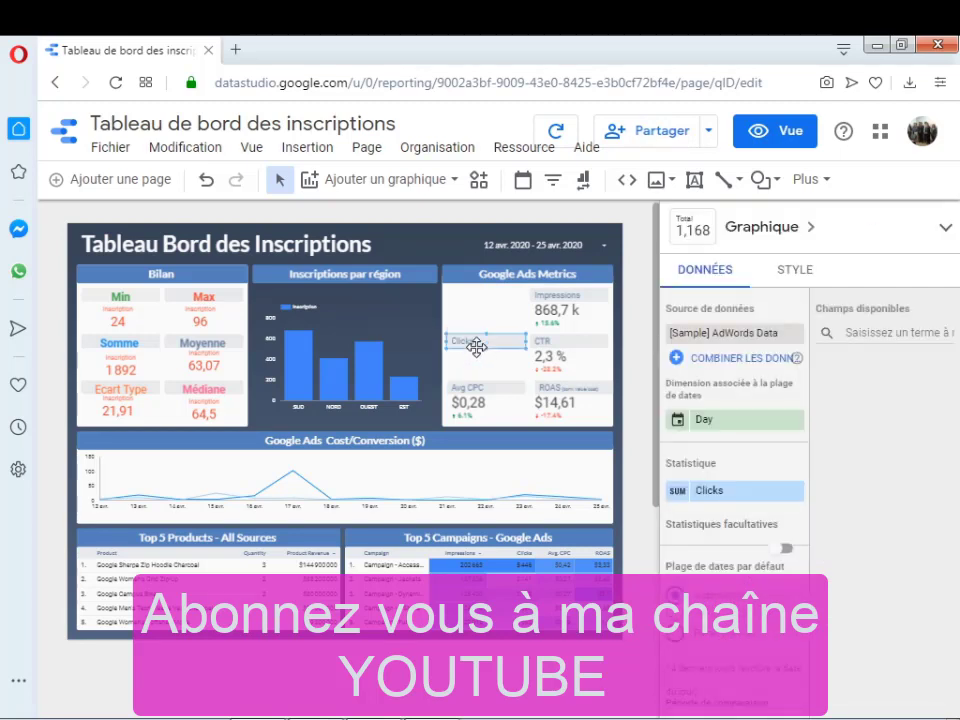
click(476, 346)
key(Delete)
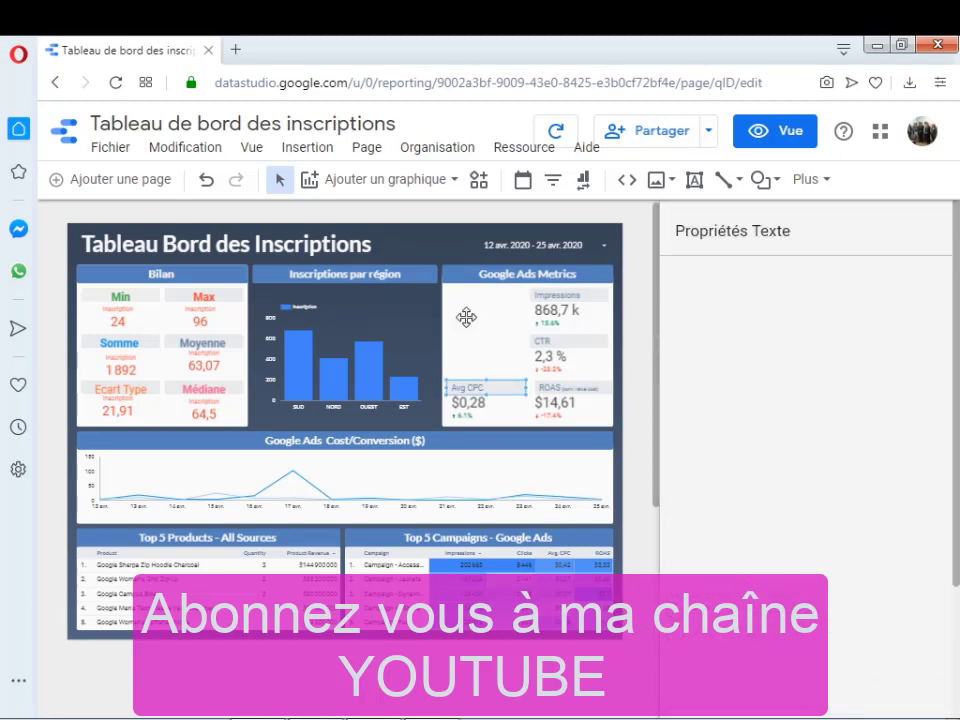
click(466, 317)
key(Delete)
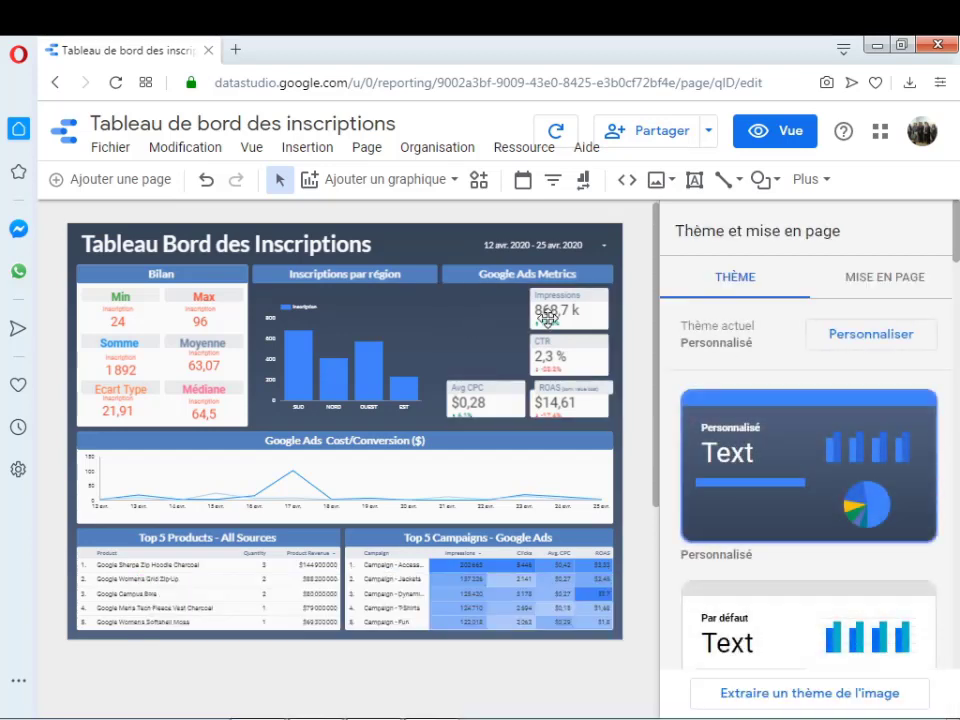
Step: Delete the Impressions and CTR scorecards and their labels from the Google Ads Metrics panel
click(543, 313)
key(Delete)
click(552, 342)
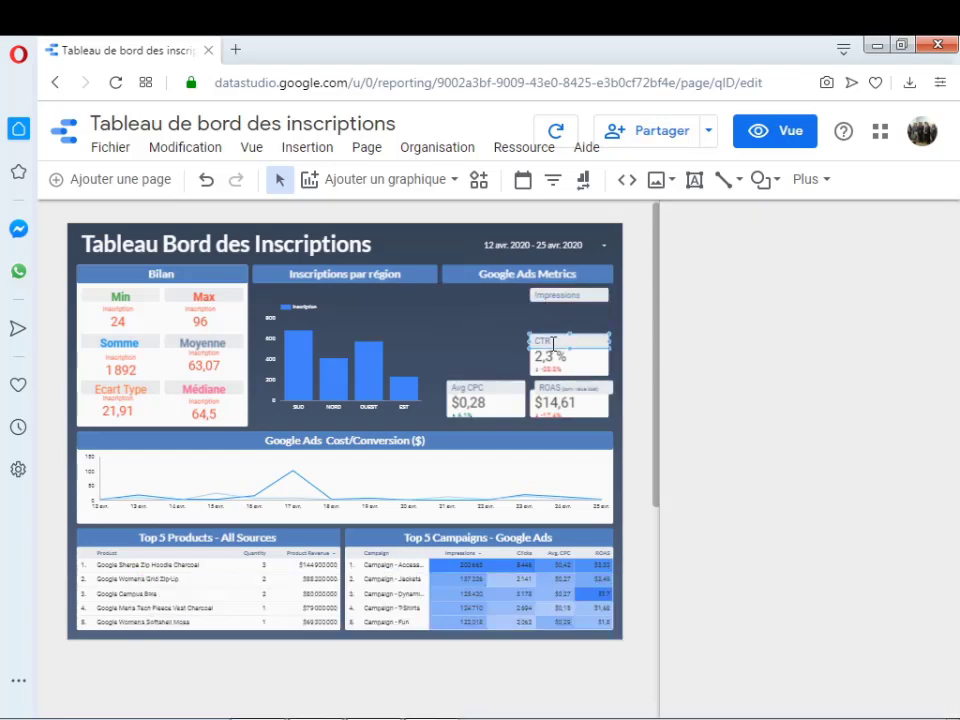
key(Delete)
click(558, 366)
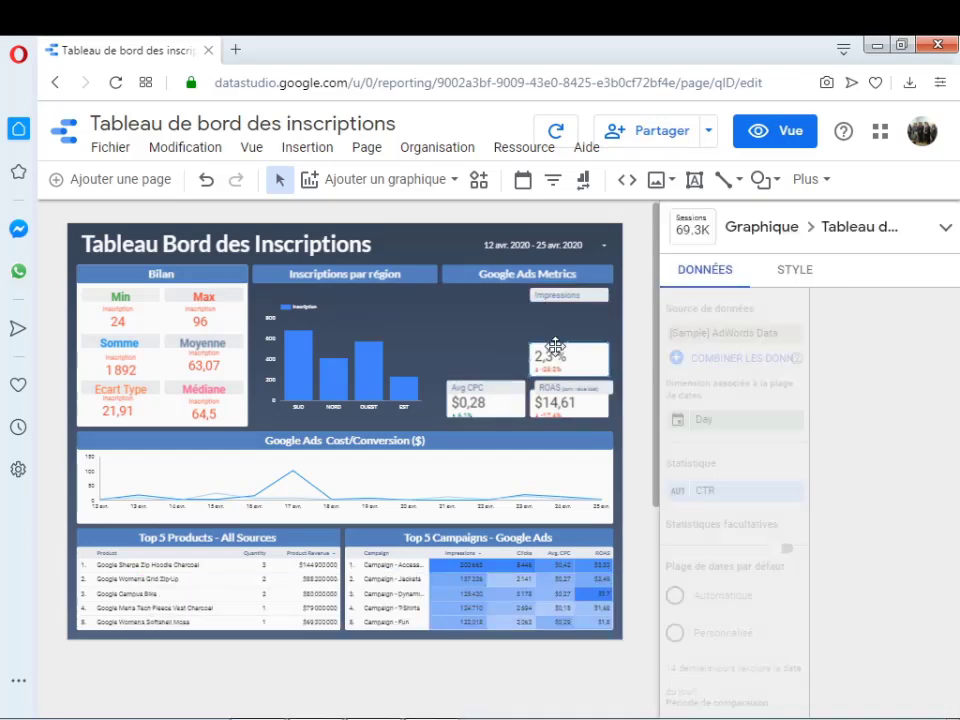
key(Delete)
click(562, 296)
key(Delete)
Step: Delete the Avg CPC and ROAS scorecards and their labels from the Google Ads Metrics panel
click(465, 400)
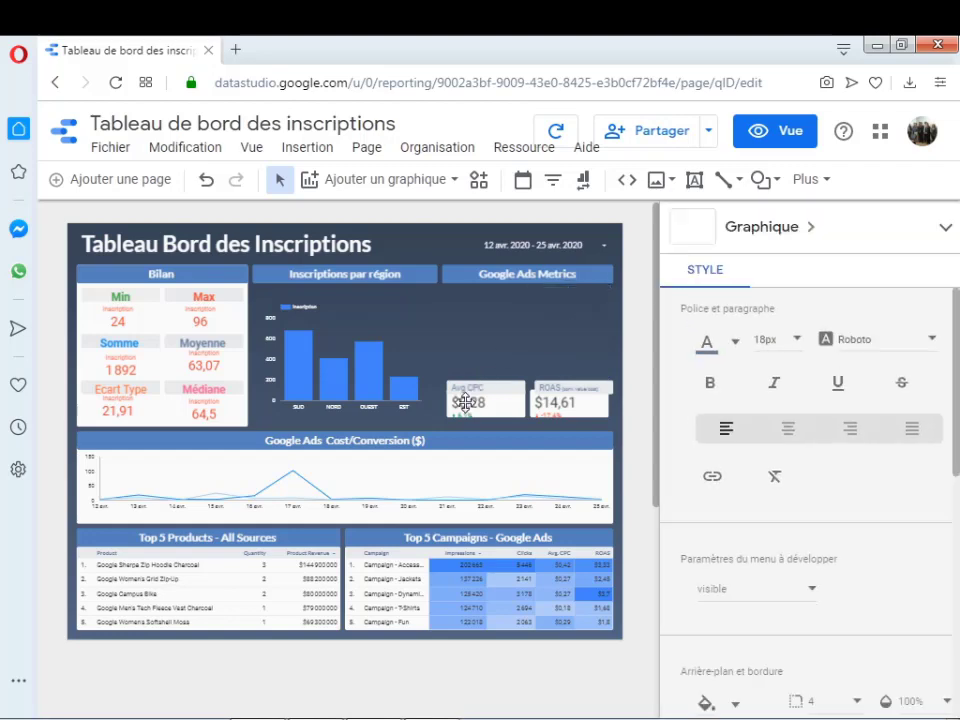
key(Delete)
click(475, 388)
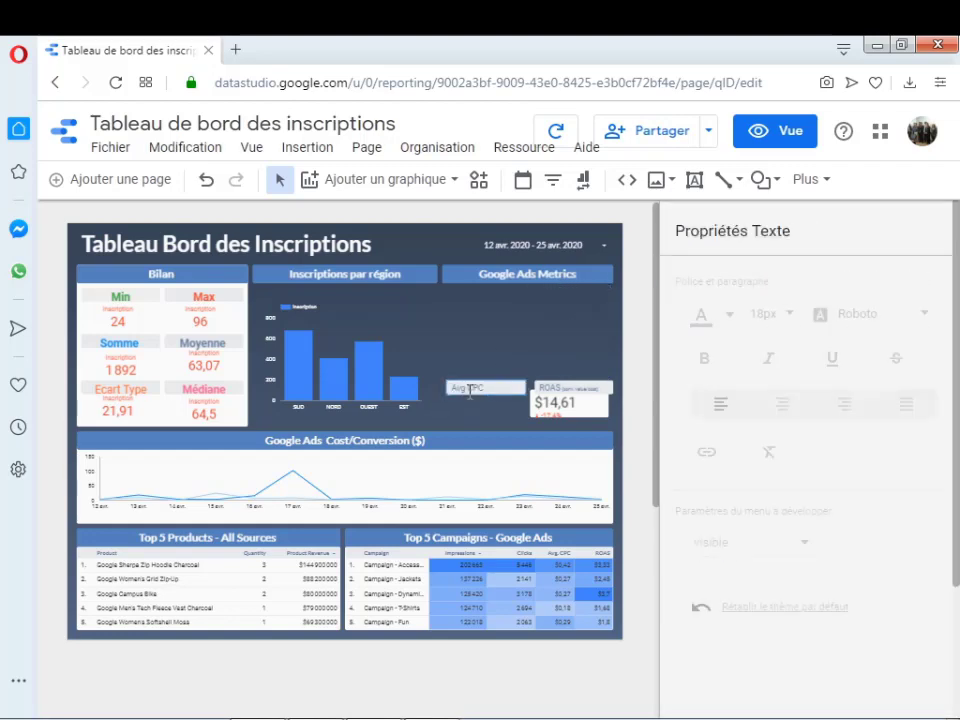
key(Delete)
click(548, 410)
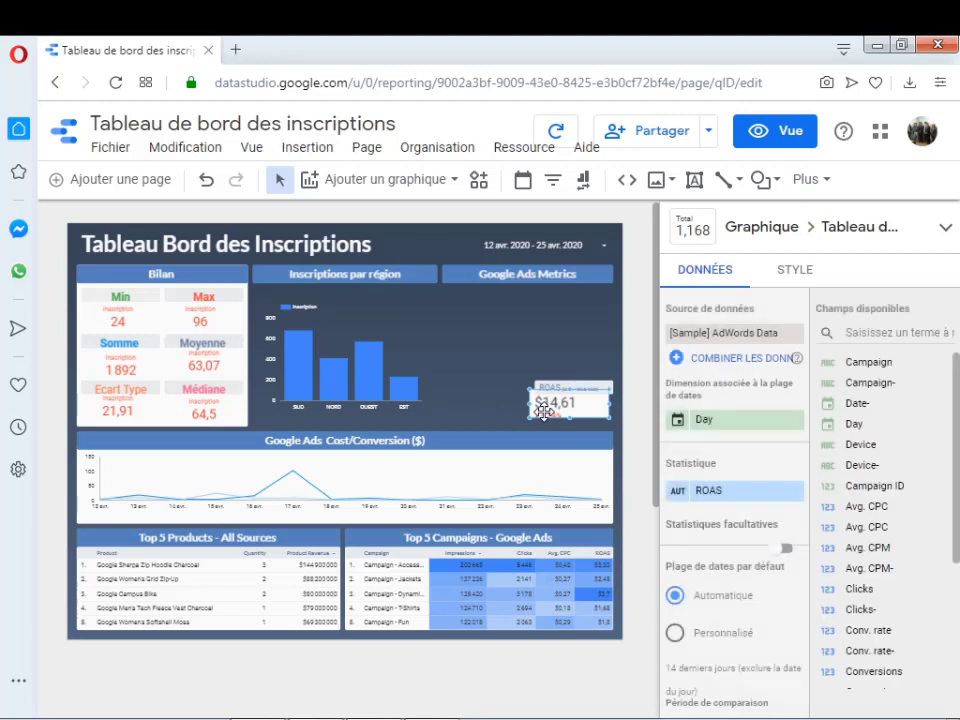
key(Delete)
click(551, 389)
key(Delete)
click(551, 396)
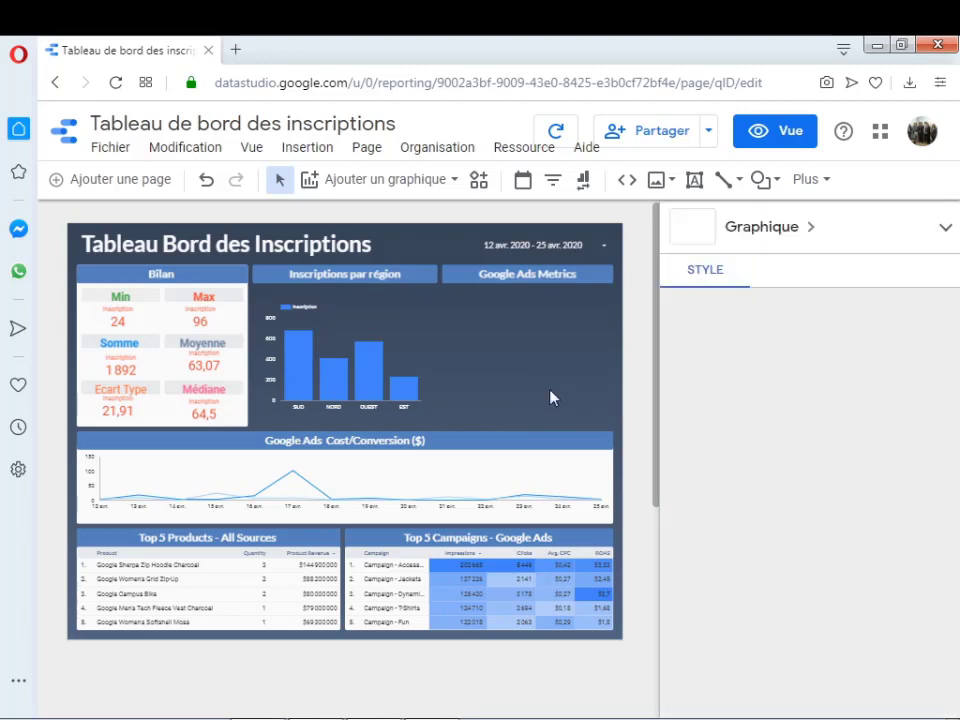
key(Delete)
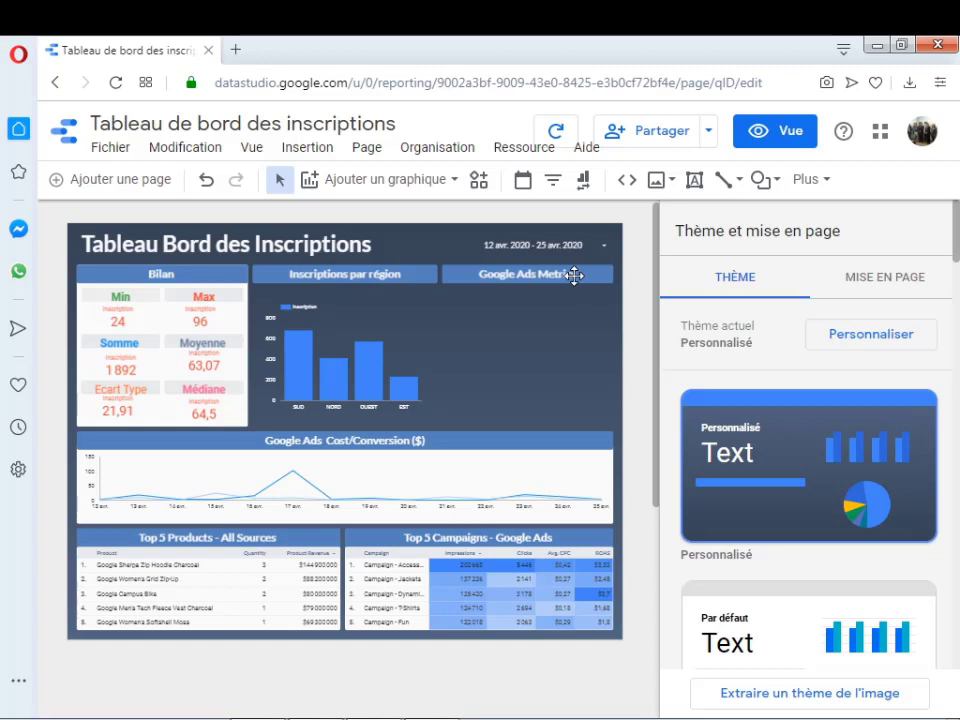
Step: Insert a pie chart just below the Google Ads Metrics heading and remove Date as its date range dimension
click(453, 182)
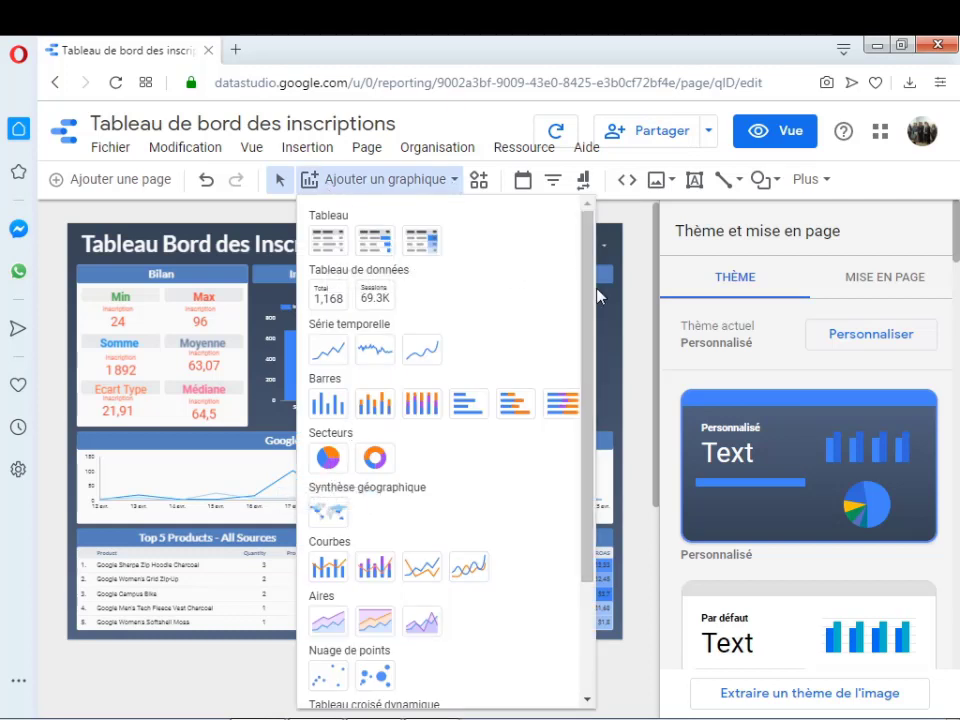
click(620, 328)
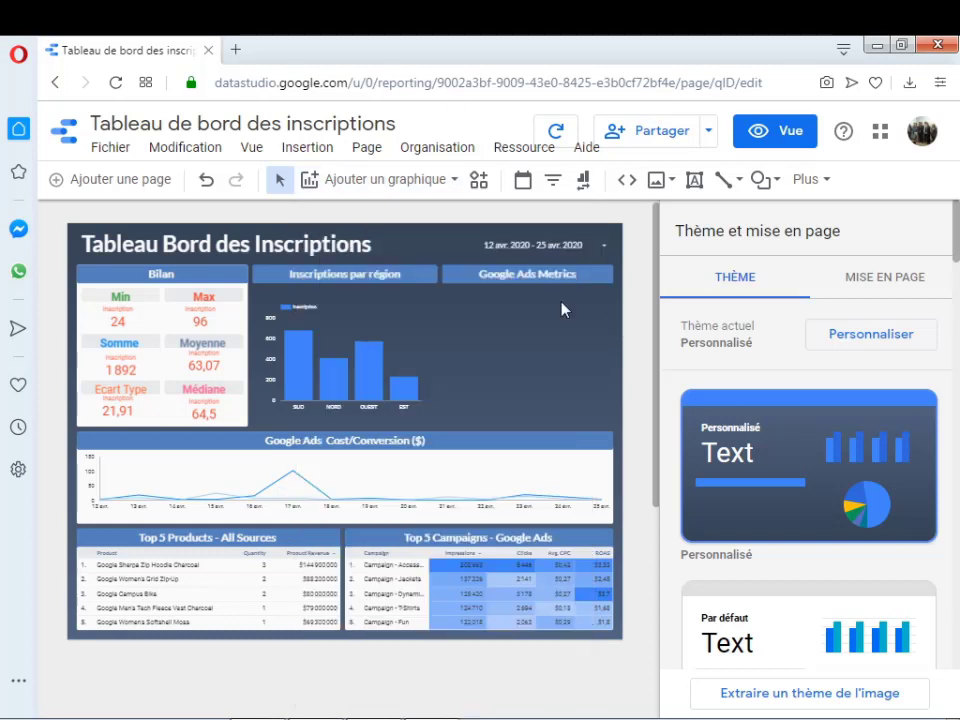
click(453, 182)
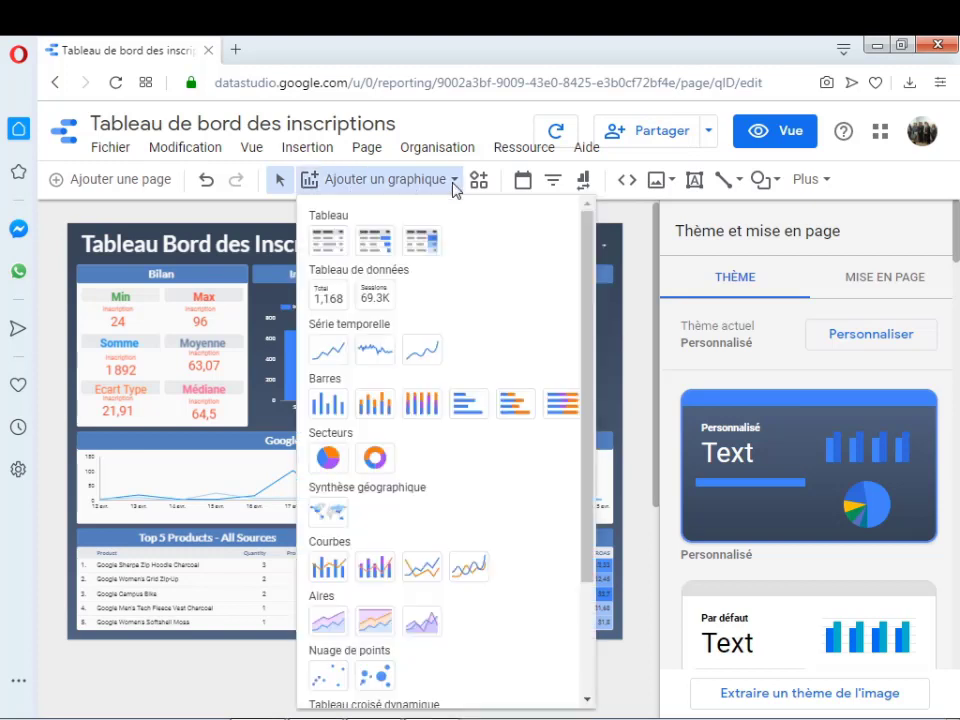
click(331, 462)
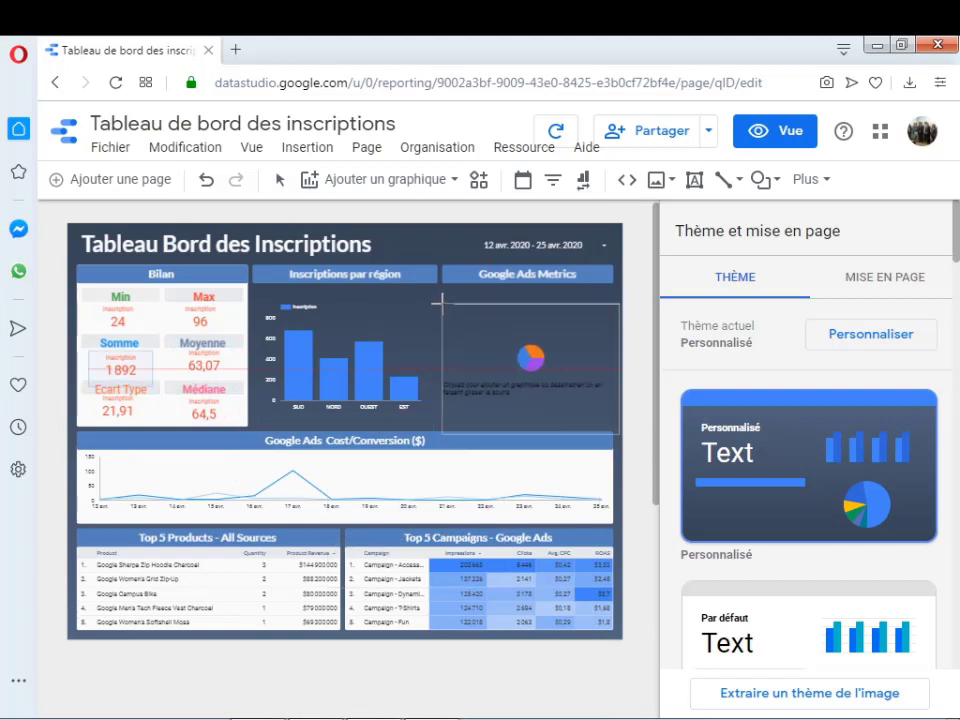
click(437, 298)
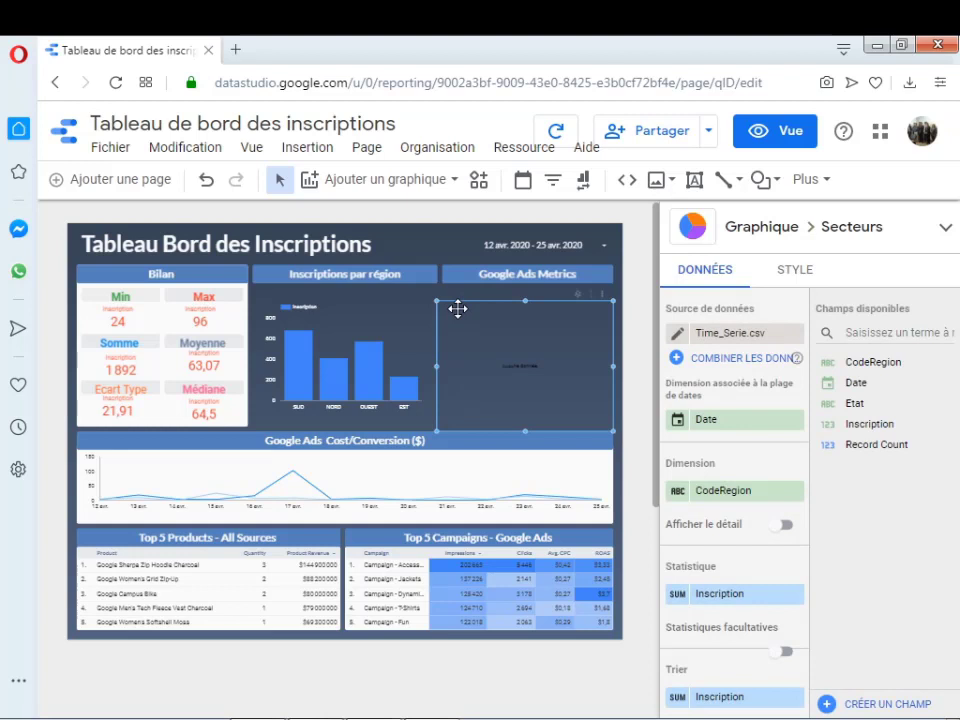
drag(457, 309, 458, 299)
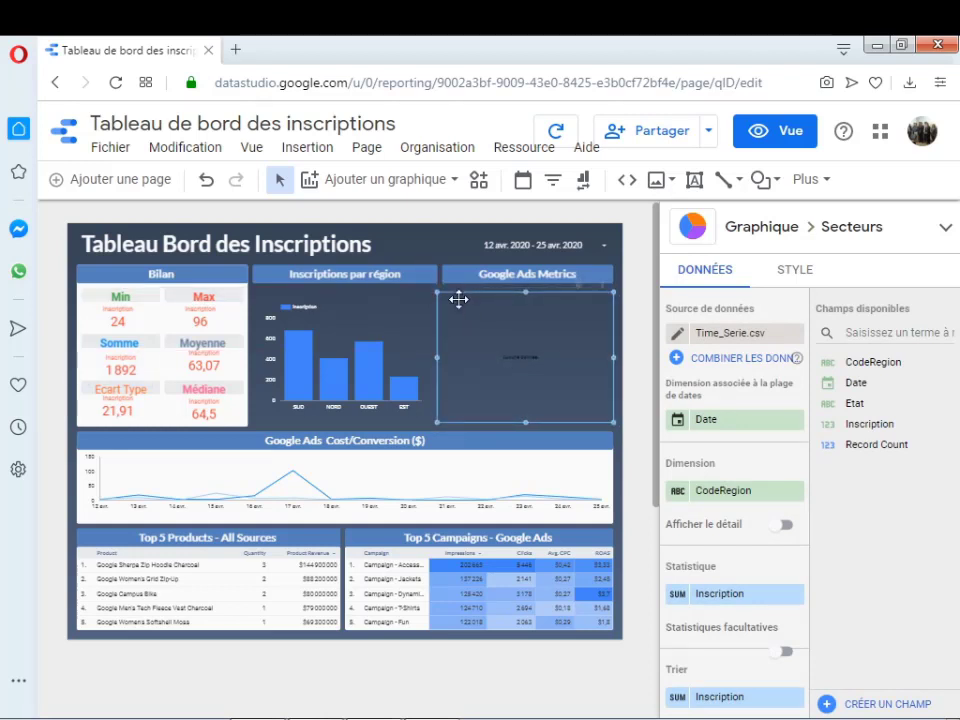
click(794, 422)
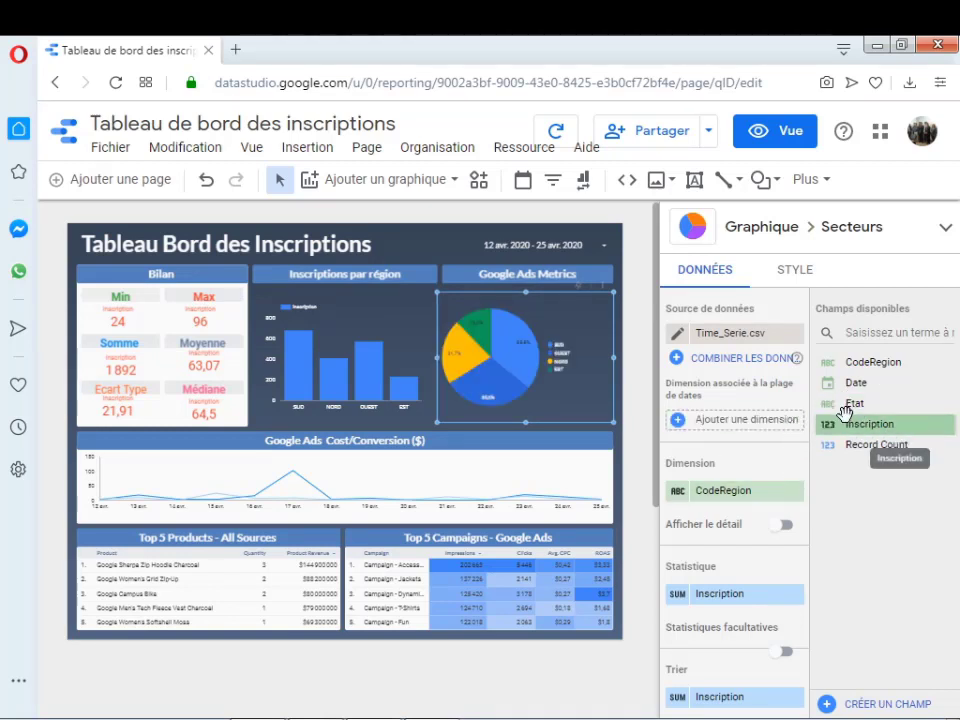
Step: Try Etat as the pie chart's date range dimension, and remove it again
drag(852, 403, 726, 437)
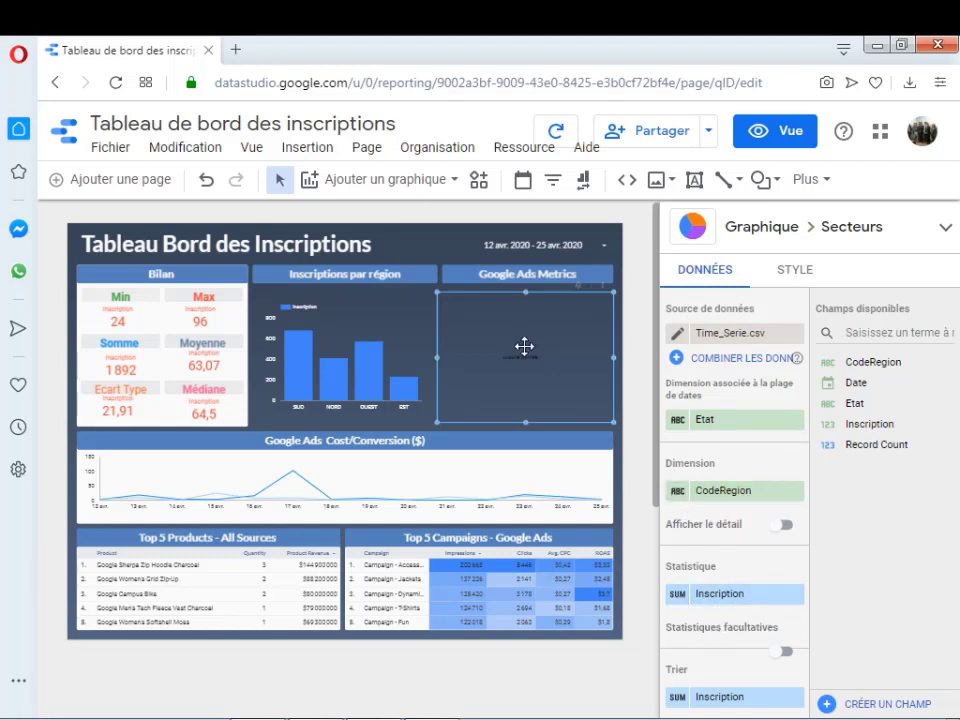
click(795, 421)
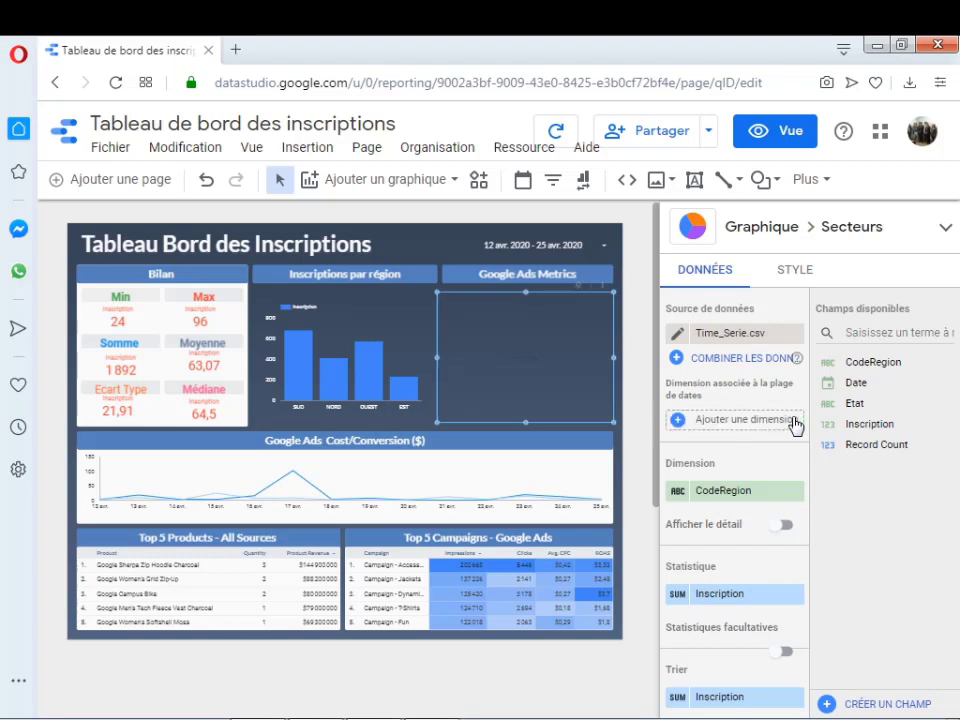
Step: Set the pie chart's dimension to Etat in place of CodeRegion
click(781, 494)
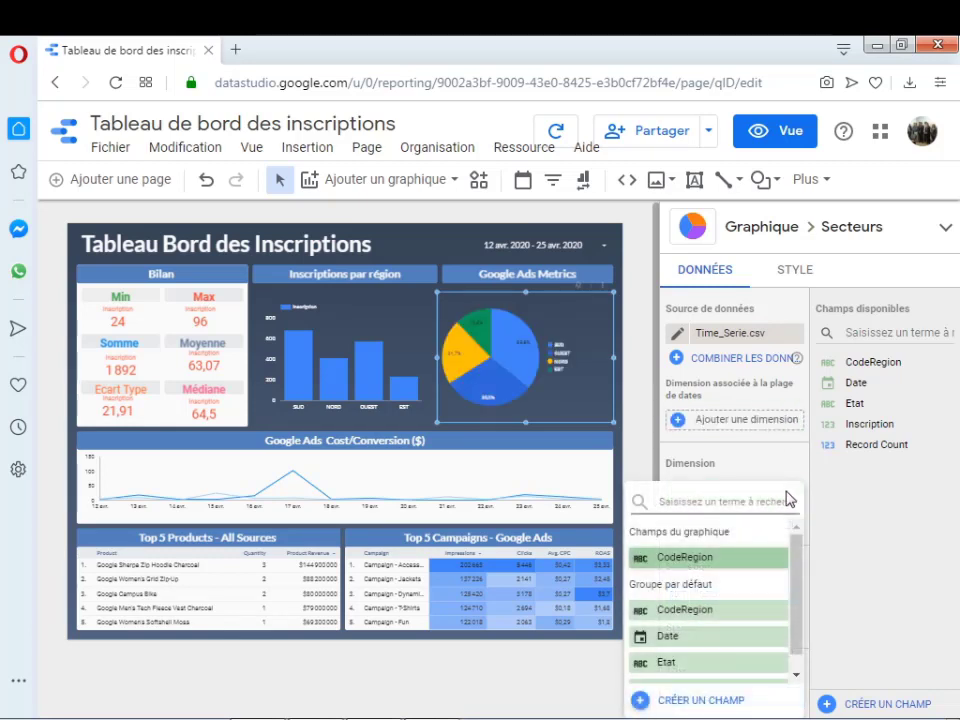
click(697, 667)
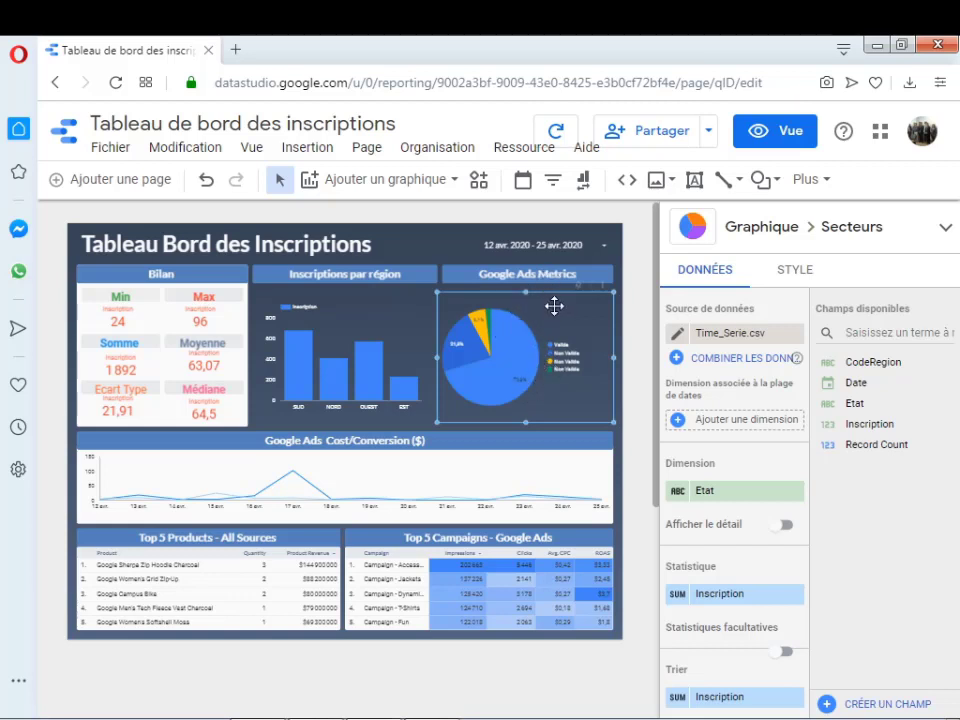
Step: Replace the Google Ads Metrics heading above the pie chart with "Etat des inscriptions"
click(571, 273)
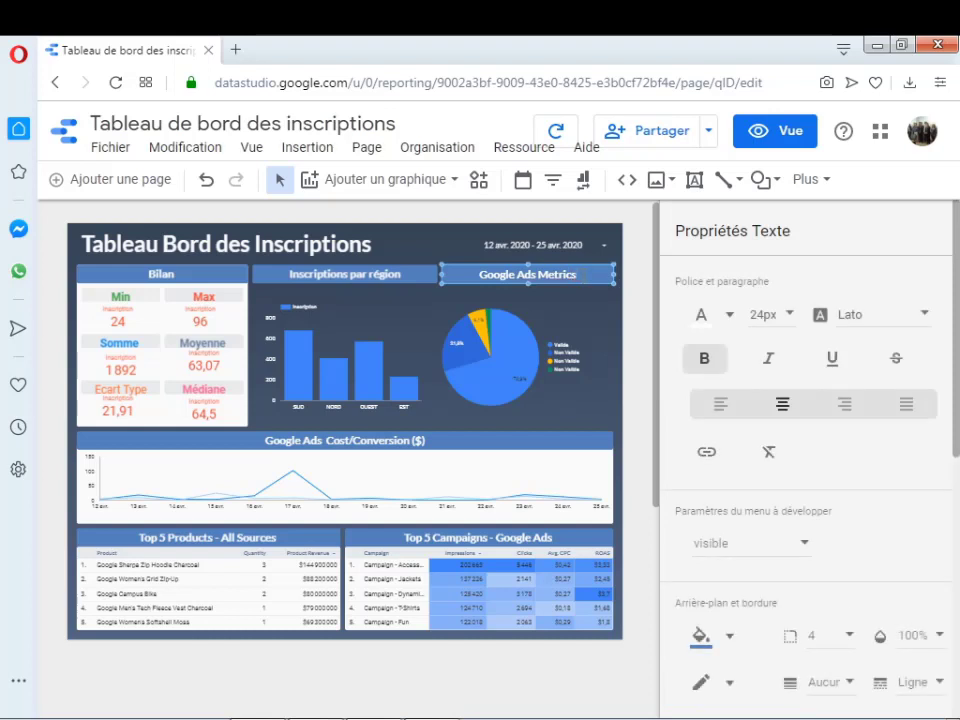
key(BackSpace)
key(BackSpace)
key(BackSpace)
key(BackSpace)
key(BackSpace)
key(BackSpace)
key(BackSpace)
key(BackSpace)
key(BackSpace)
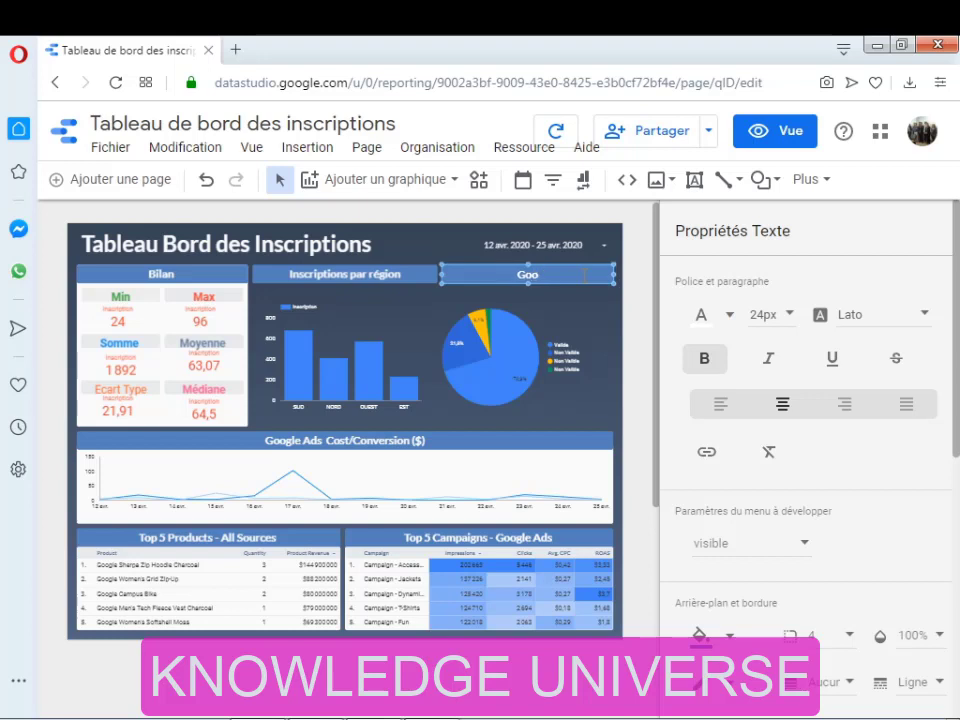
key(BackSpace)
key(BackSpace)
key(BackSpace)
text(E)
text(tat des inscr)
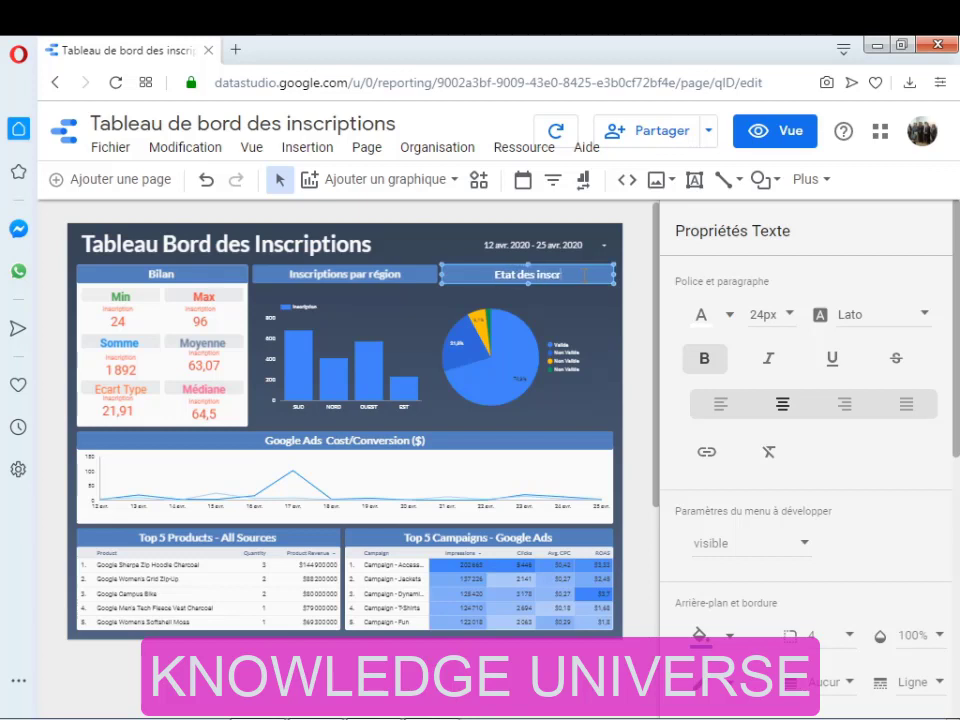
text(iptions)
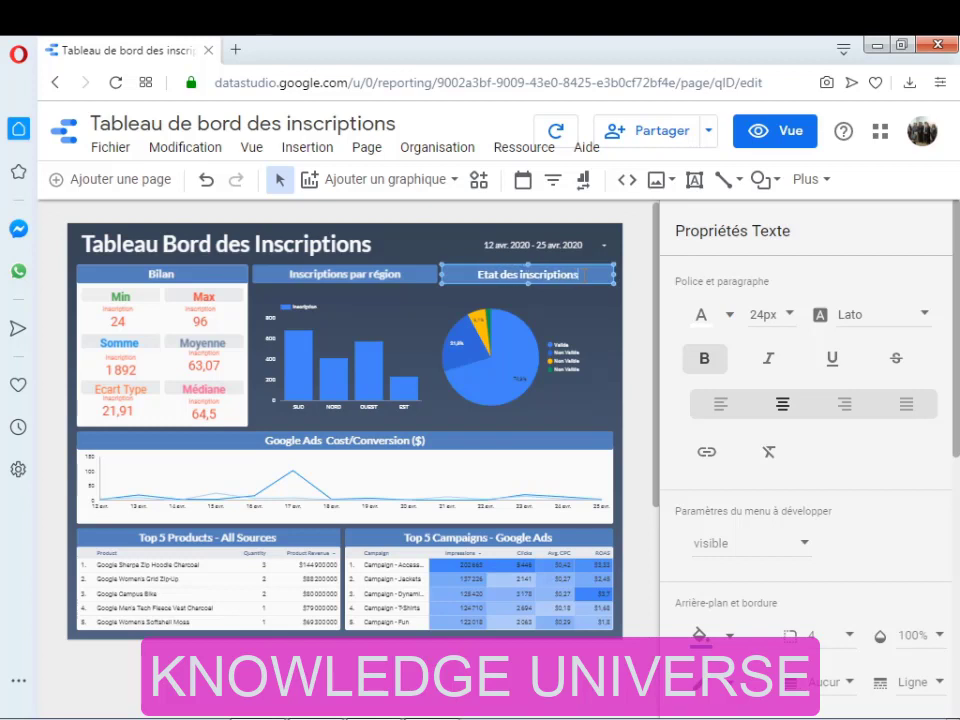
click(641, 346)
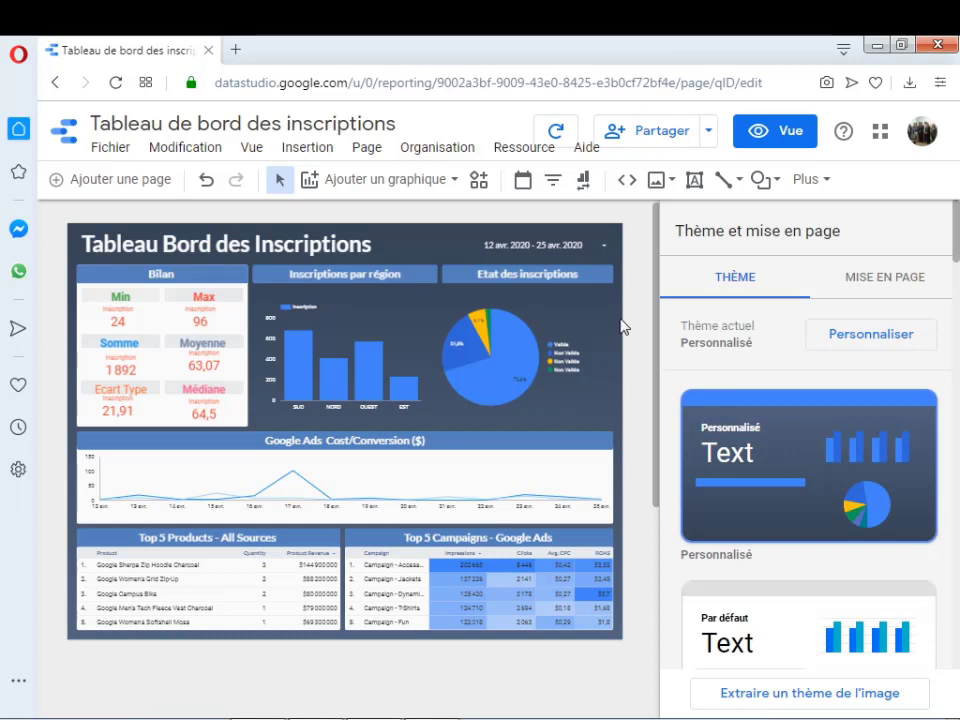
Step: Replace the Google Ads Cost/Conversion ($) heading text with "Répartition des inscriptions"
click(411, 466)
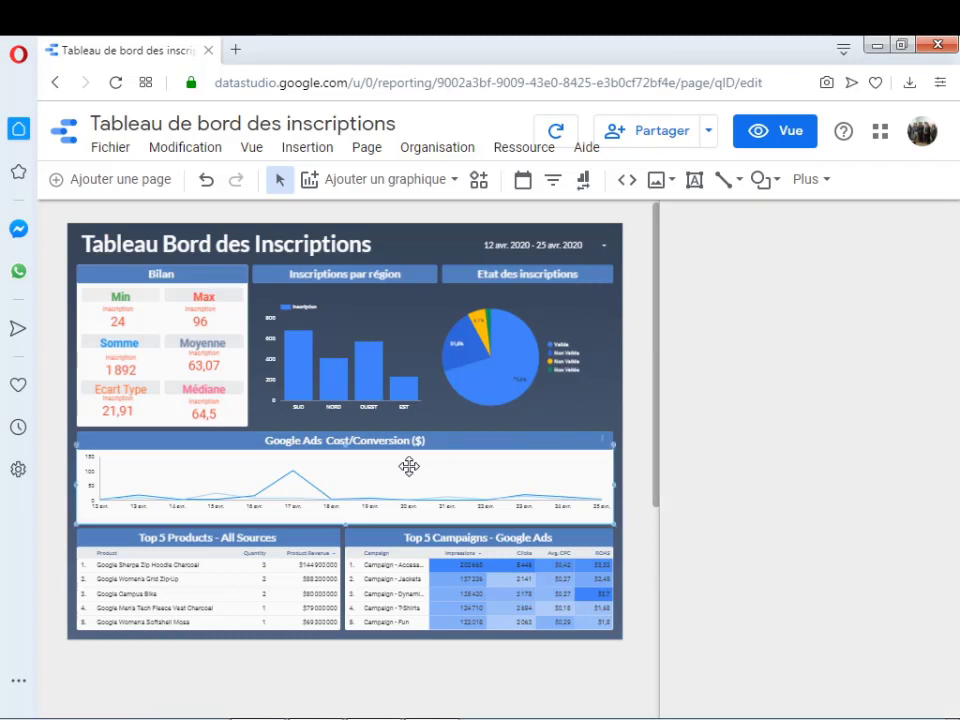
click(424, 440)
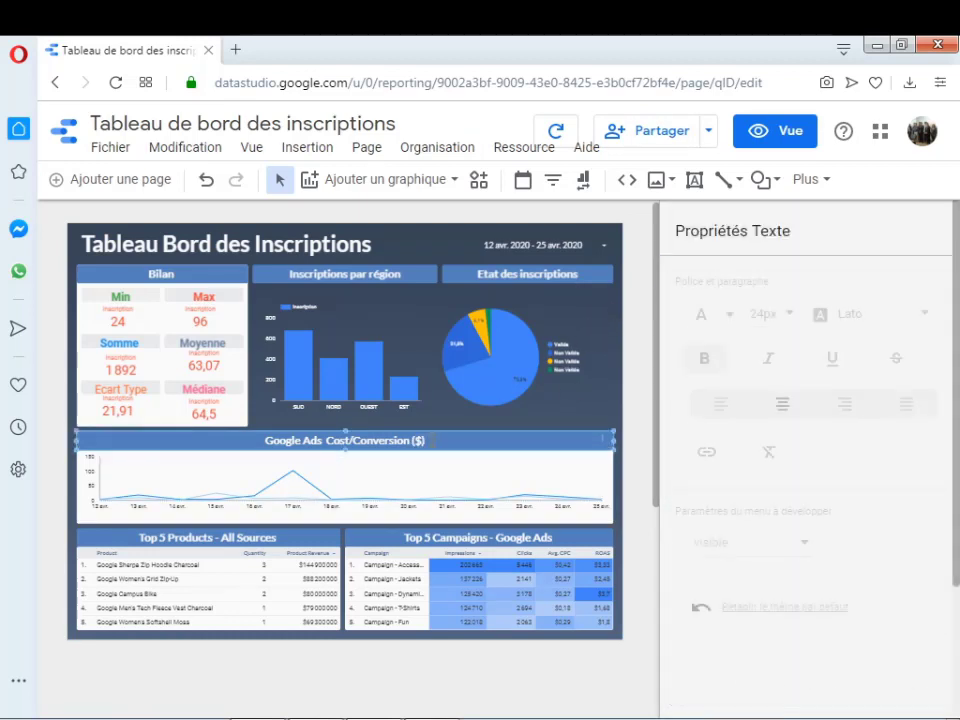
key(BackSpace)
key(BackSpace)
key(BackSpace)
key(BackSpace)
key(BackSpace)
key(BackSpace)
key(BackSpace)
key(BackSpace)
key(BackSpace)
key(BackSpace)
key(BackSpace)
key(BackSpace)
key(BackSpace)
key(BackSpace)
key(BackSpace)
key(BackSpace)
key(BackSpace)
key(BackSpace)
key(BackSpace)
key(BackSpace)
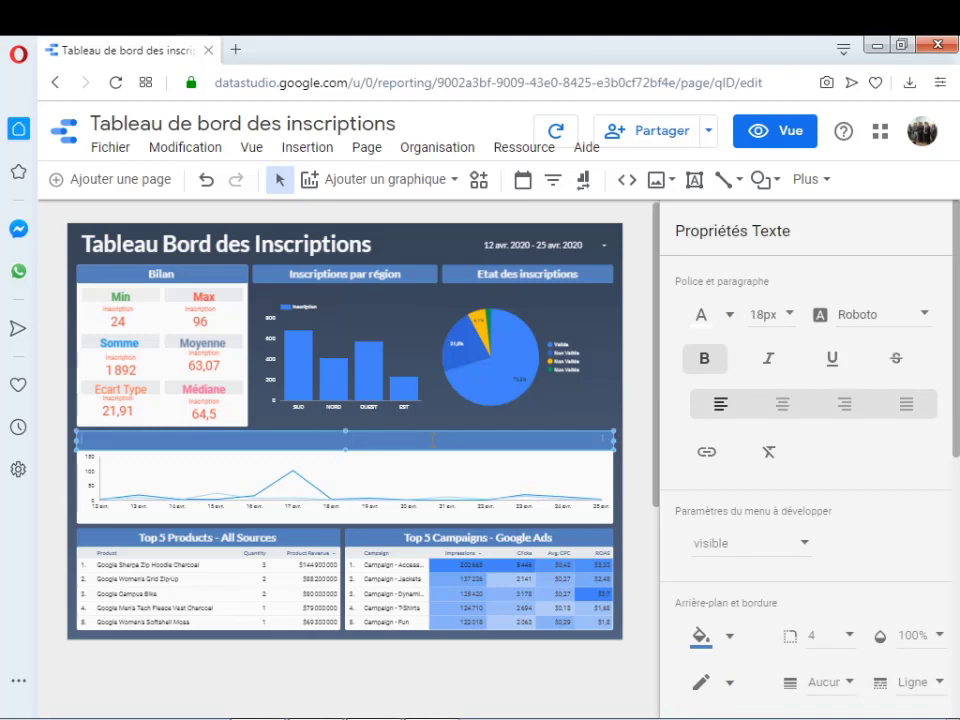
text(R)
text(éparat)
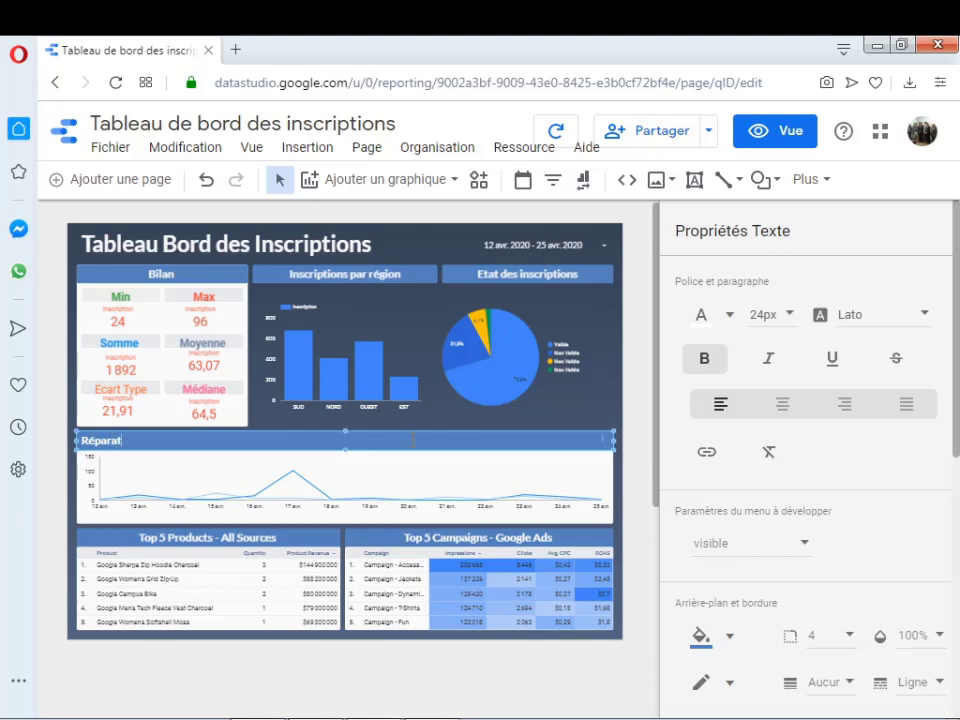
key(BackSpace)
key(BackSpace)
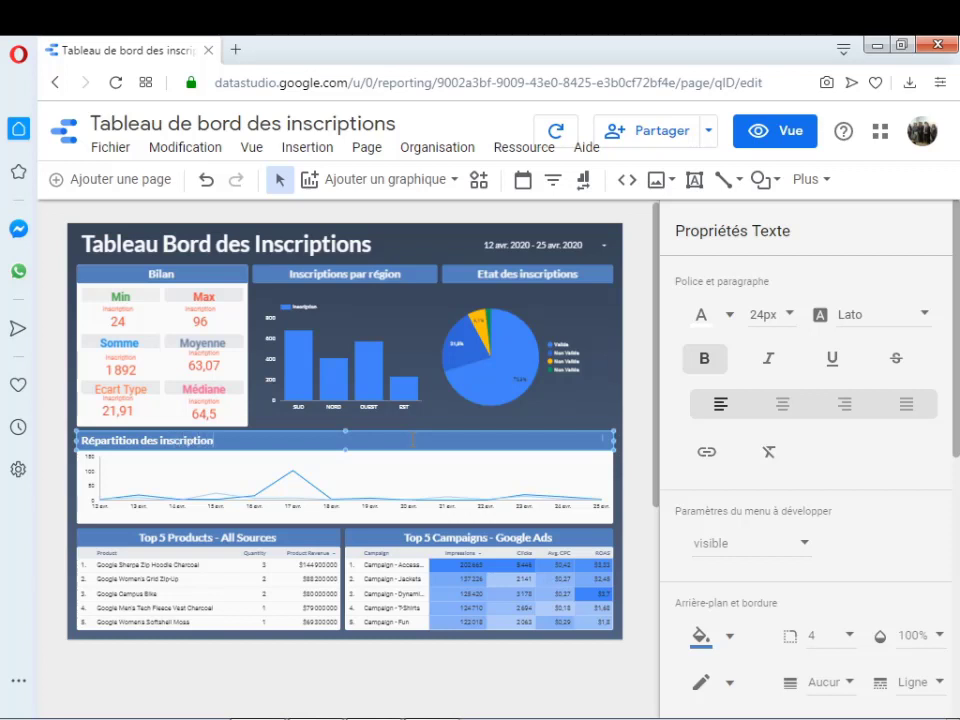
click(306, 463)
Step: Centre the text of the Répartition des inscriptions heading
click(236, 439)
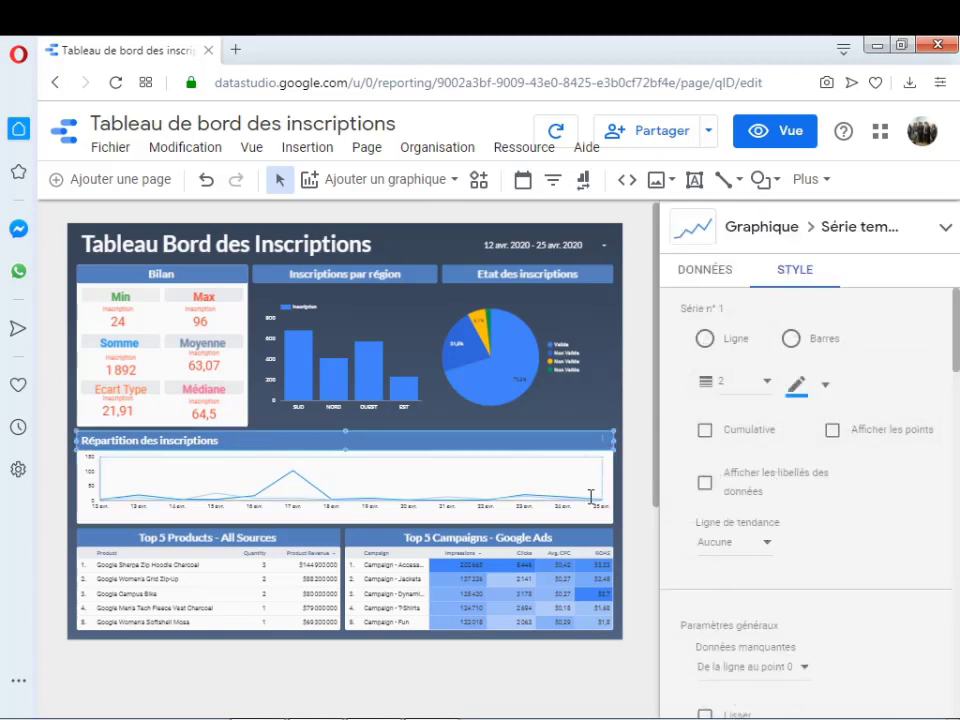
drag(955, 390, 951, 566)
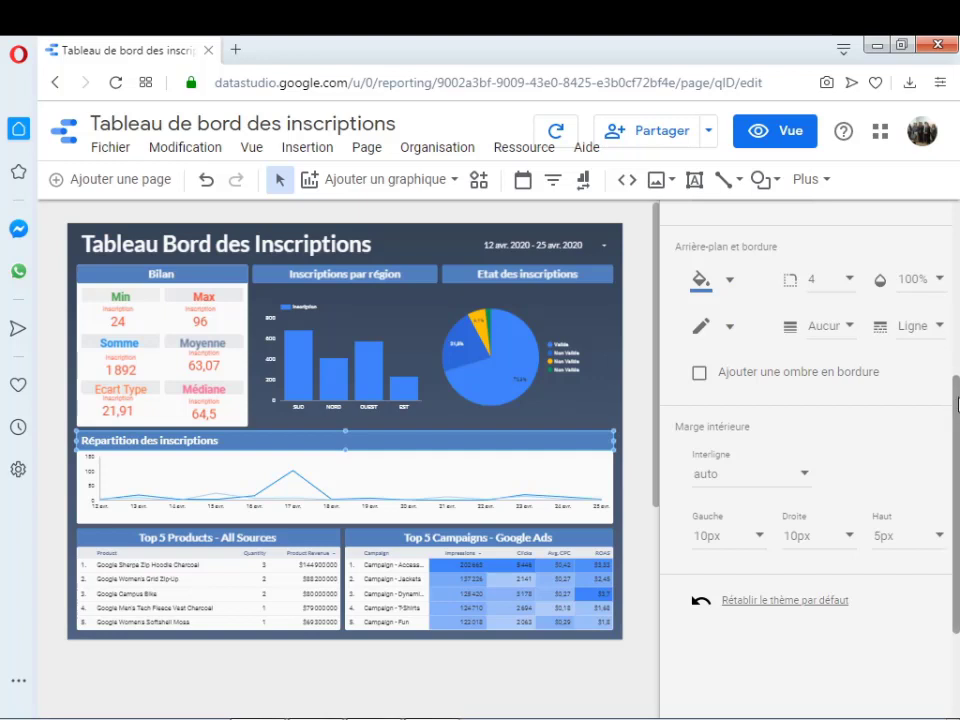
drag(955, 400, 932, 253)
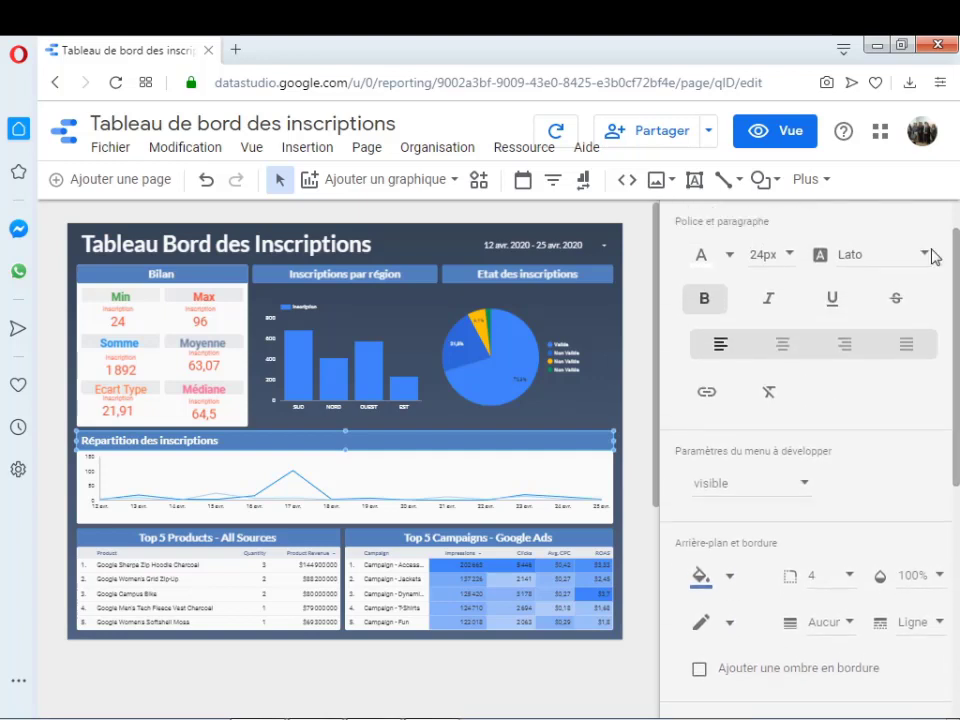
click(781, 347)
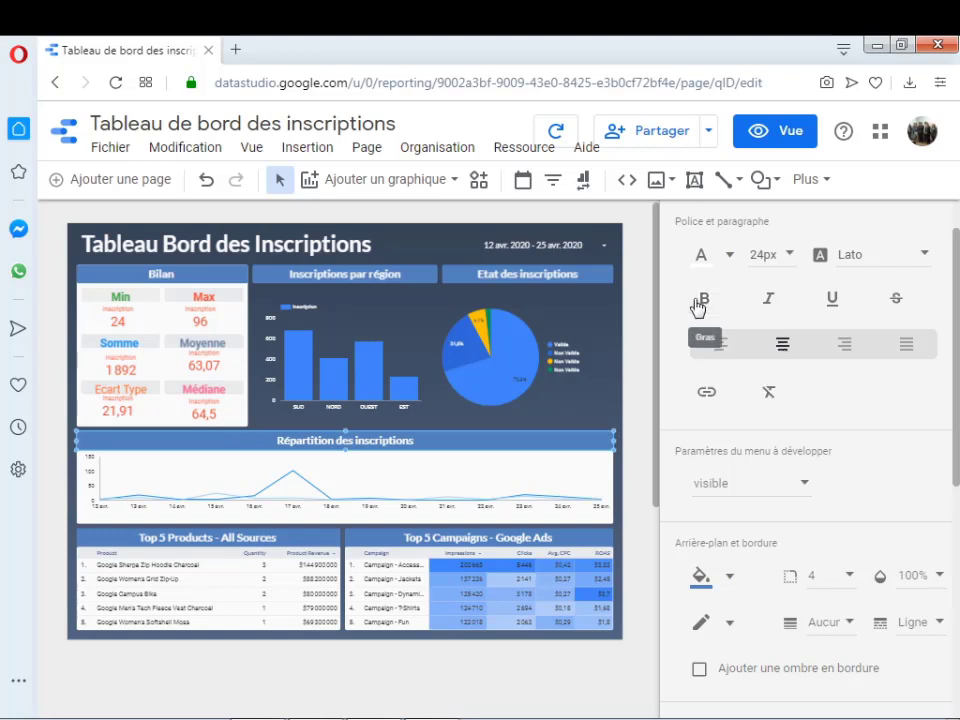
Step: Replace the old cost/conversion chart with a new time series chart and widen it across most of the Répartition des inscriptions panel
click(465, 489)
key(Delete)
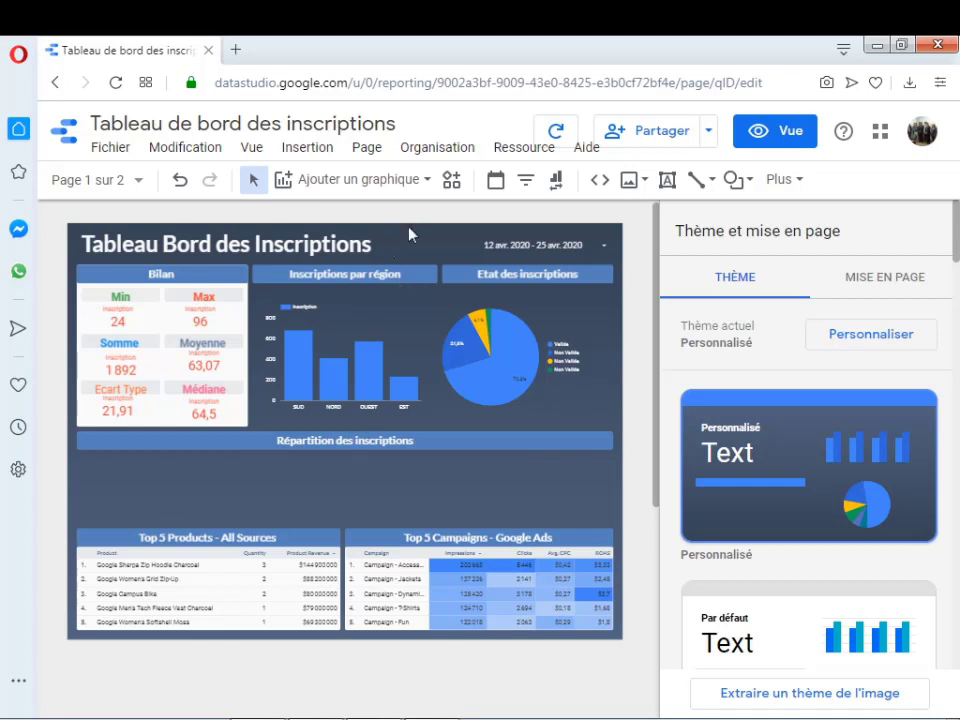
click(426, 181)
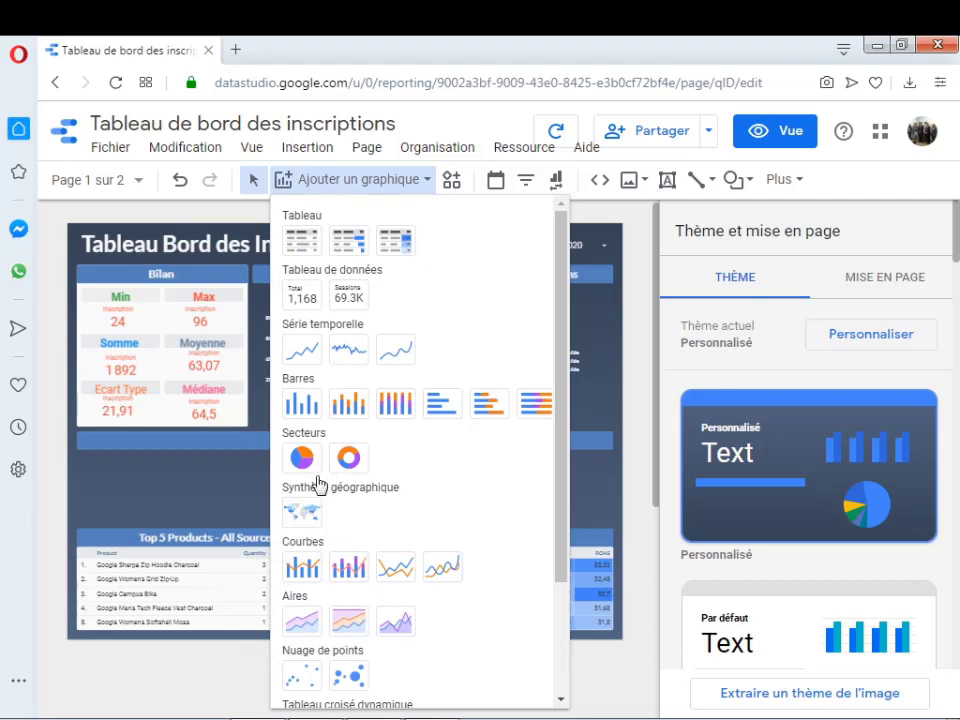
click(305, 352)
drag(85, 443, 261, 565)
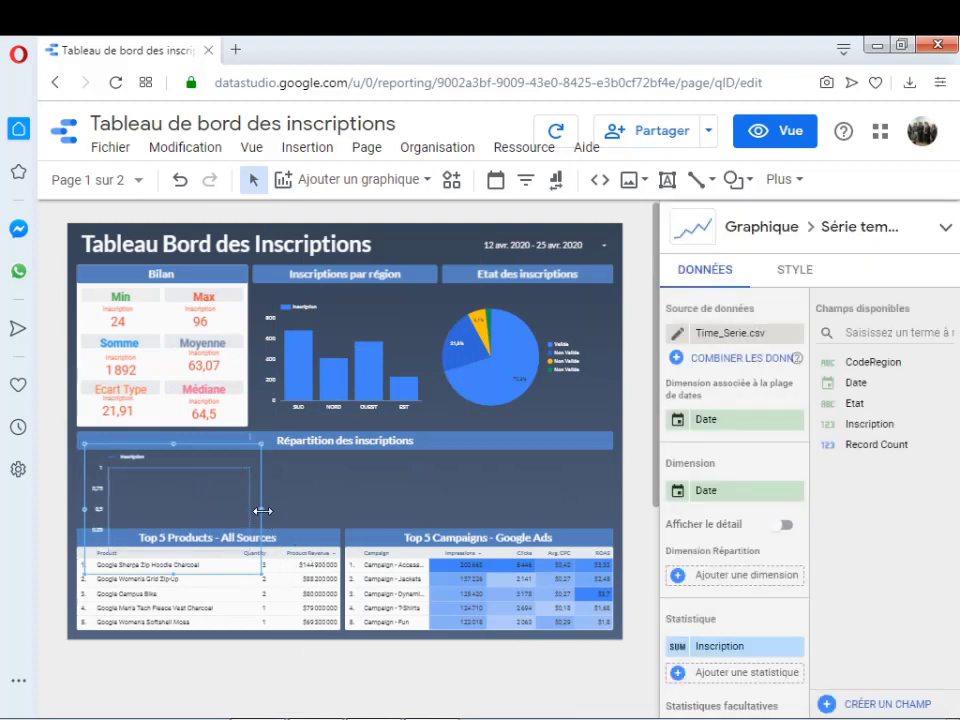
drag(261, 509, 549, 488)
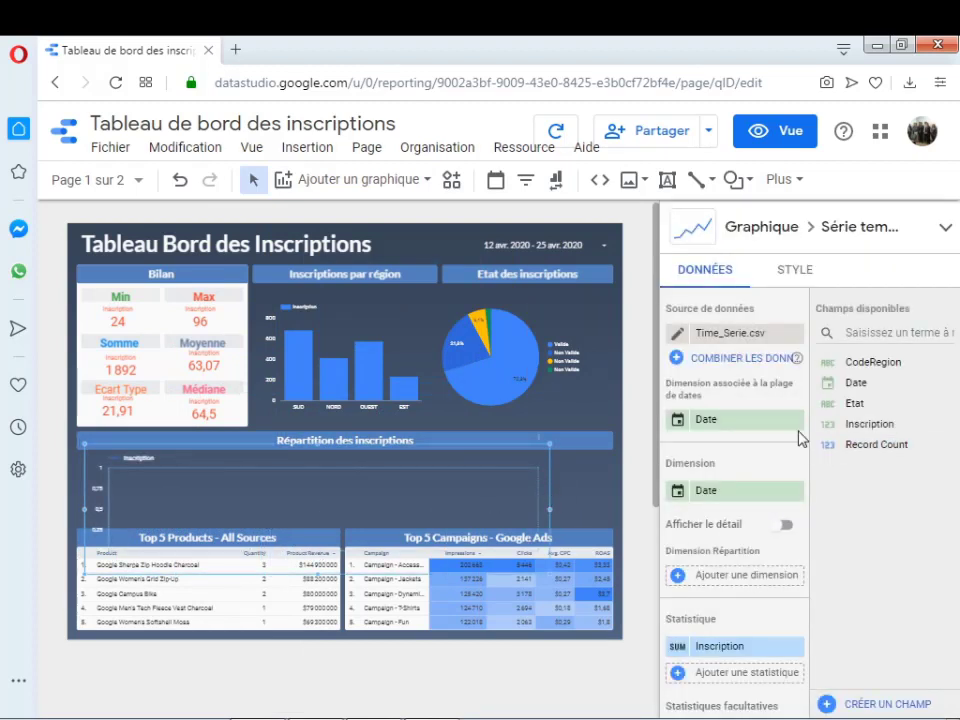
Step: Remove Date as the time series chart's date range dimension, and try a second Inscription metric before removing it again
click(796, 424)
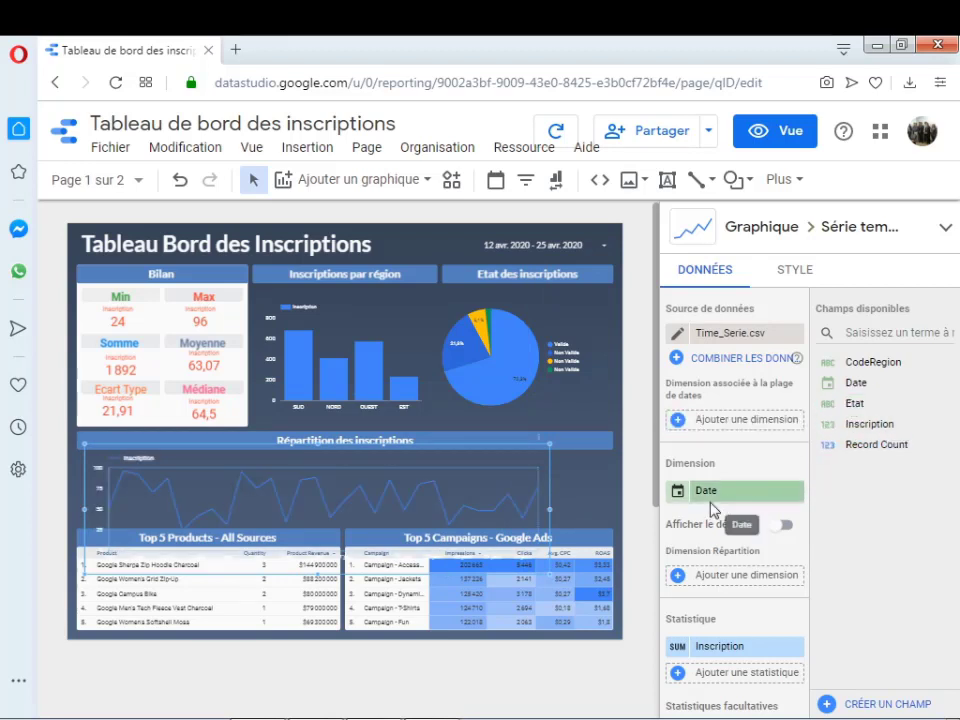
drag(847, 384, 709, 508)
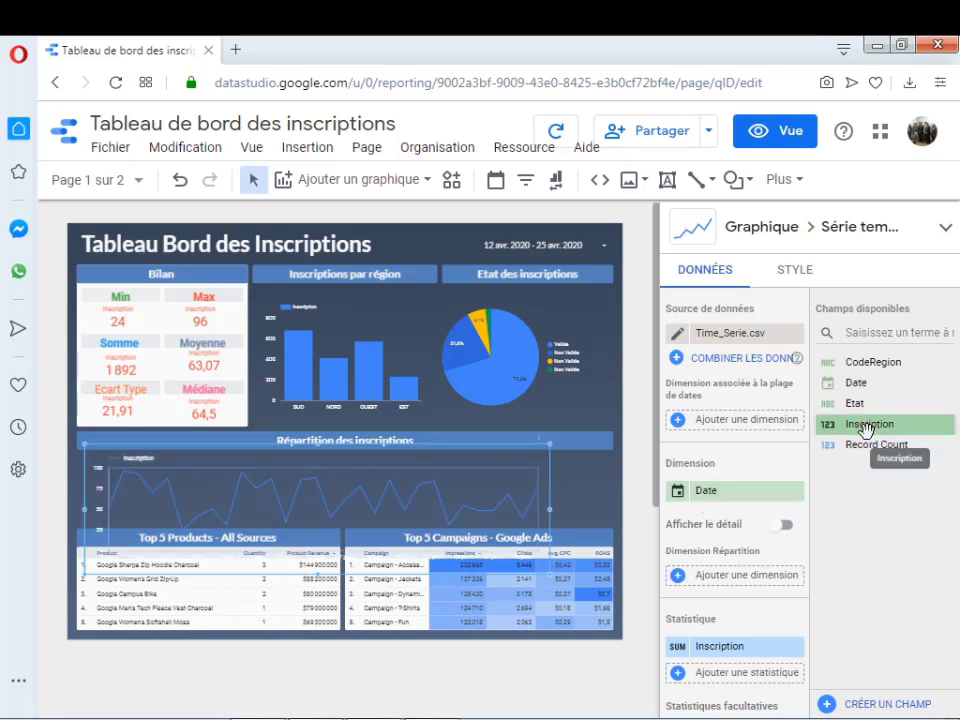
drag(866, 445, 724, 668)
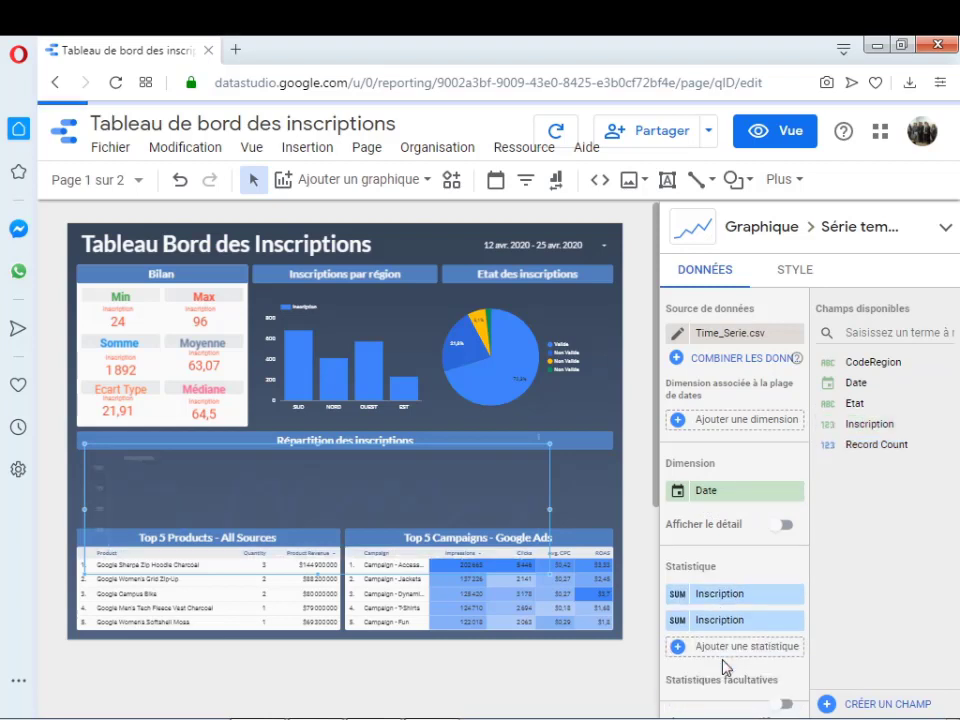
click(794, 621)
Step: Move and resize the time series chart to fit between the Répartition des inscriptions heading and the two tables below
drag(536, 512, 604, 495)
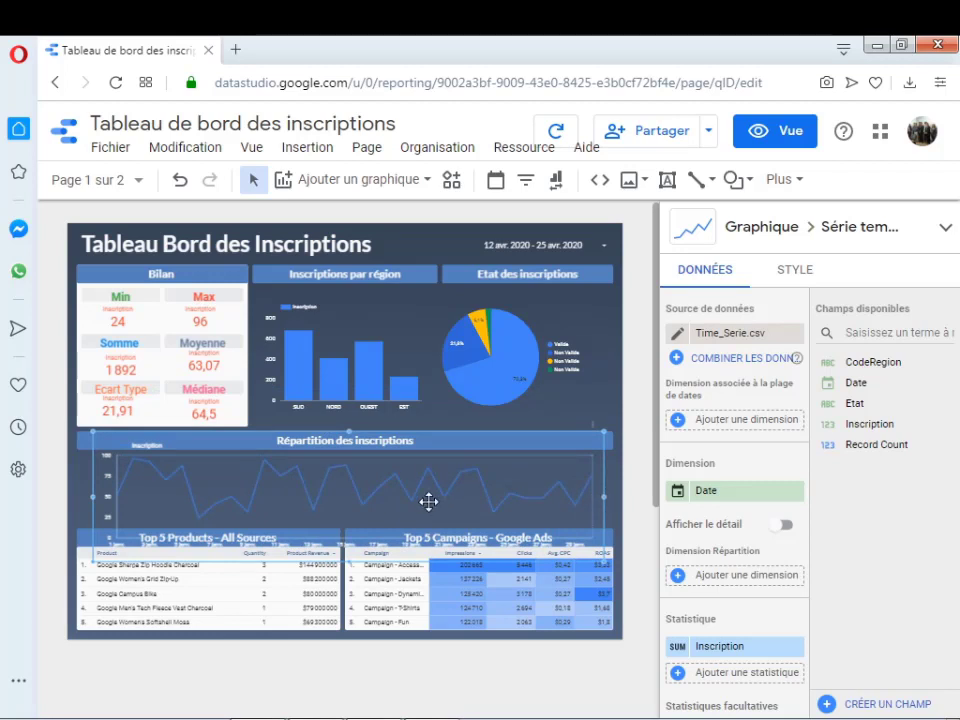
drag(347, 561, 335, 500)
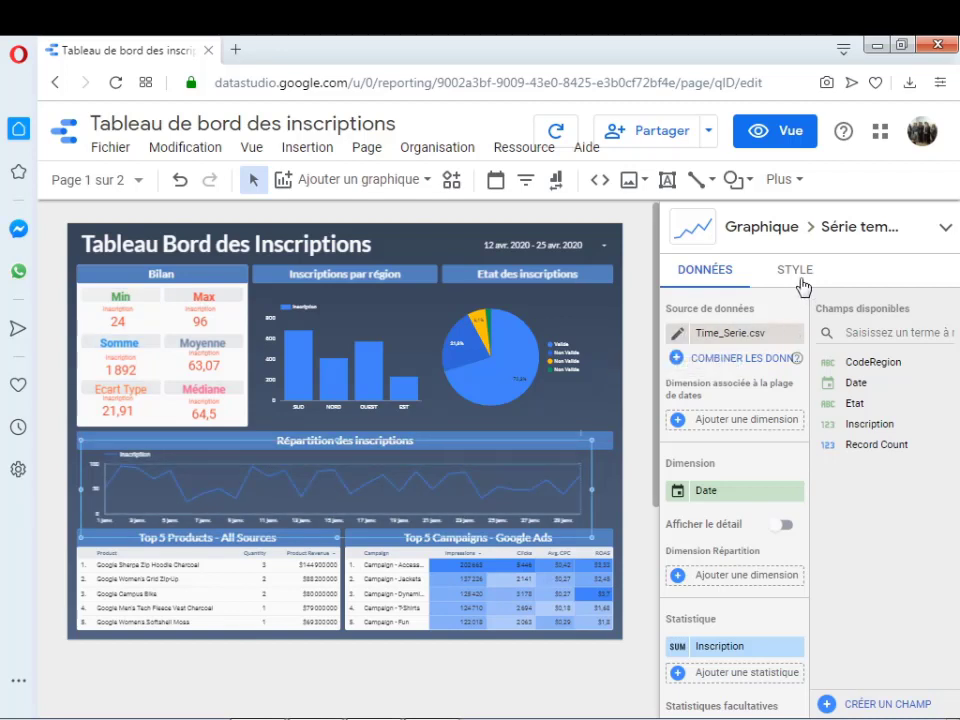
Step: Change the line colour of the time series chart's first series to red
click(801, 284)
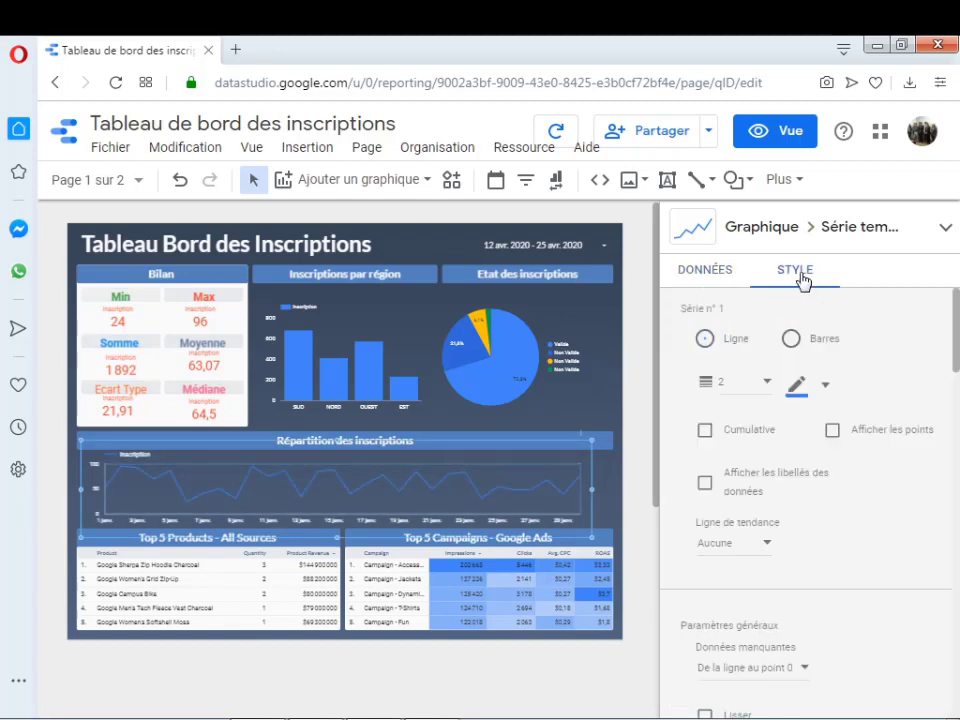
click(825, 390)
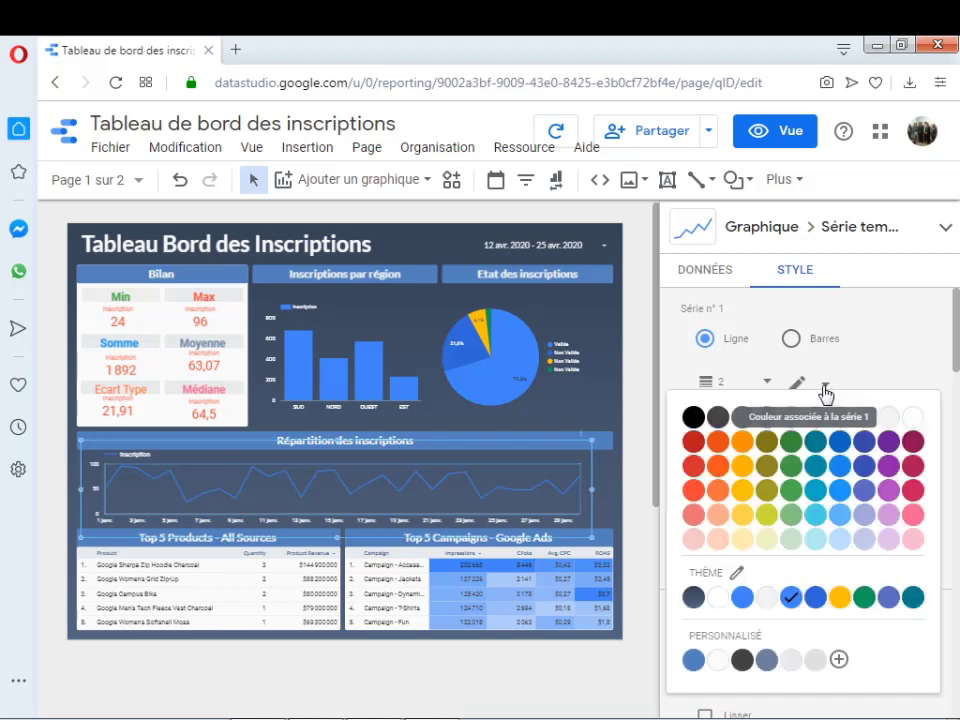
click(692, 510)
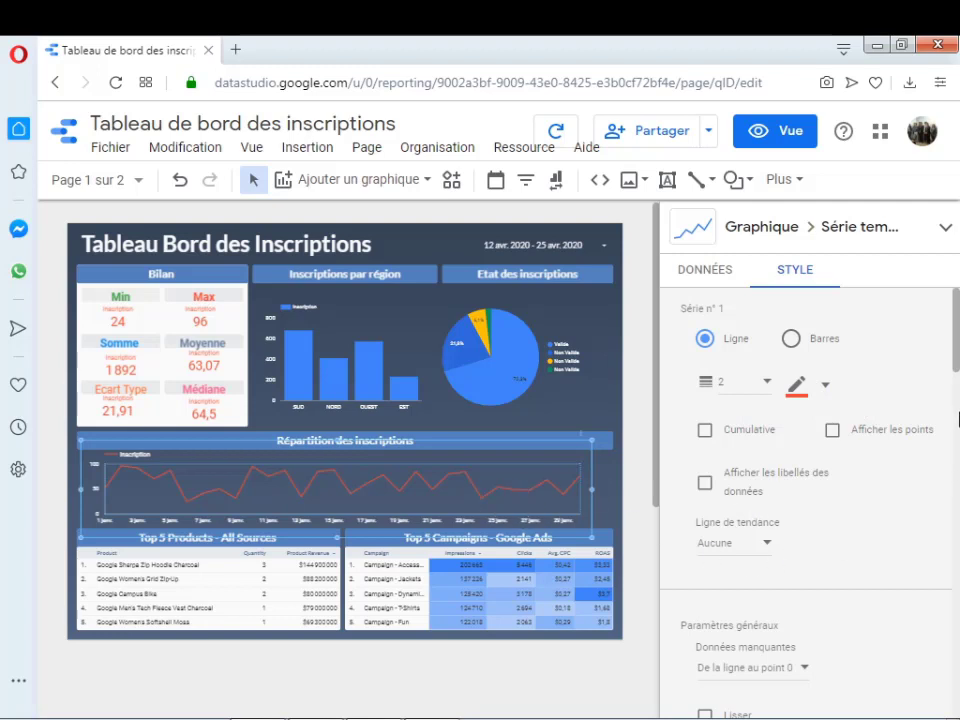
Step: Change the font colour of the time series chart's legend to the theme yellow
drag(956, 374, 957, 668)
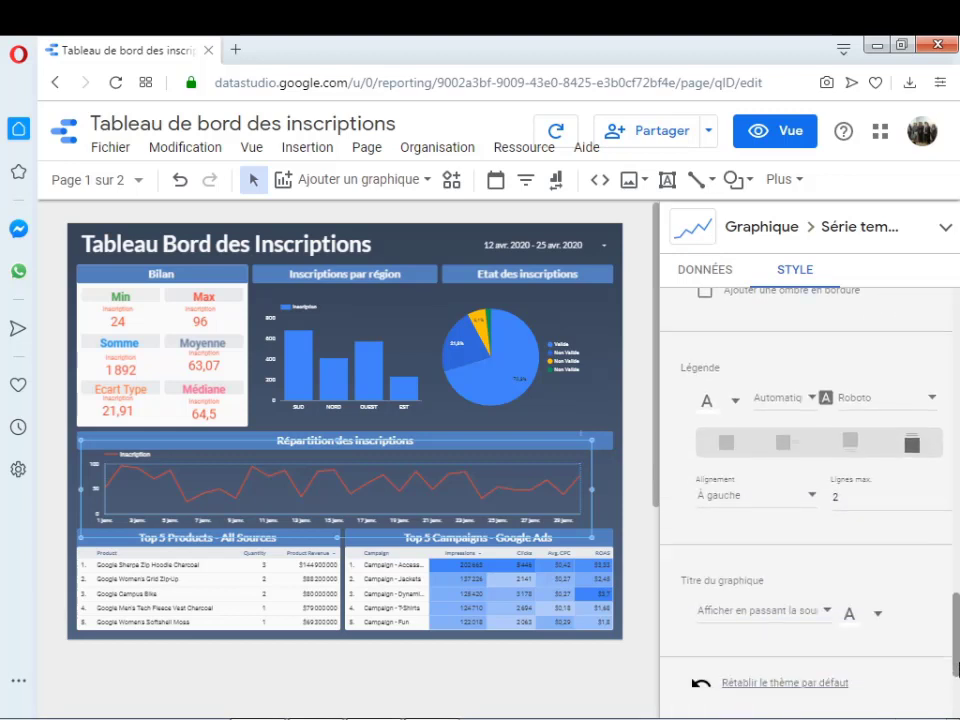
click(734, 400)
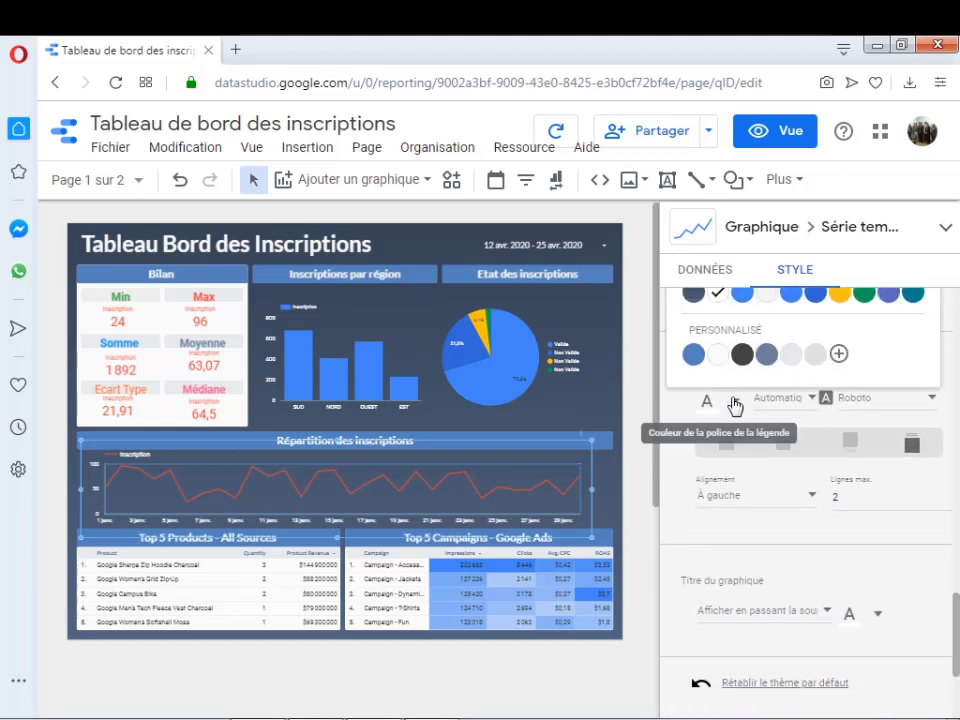
click(840, 296)
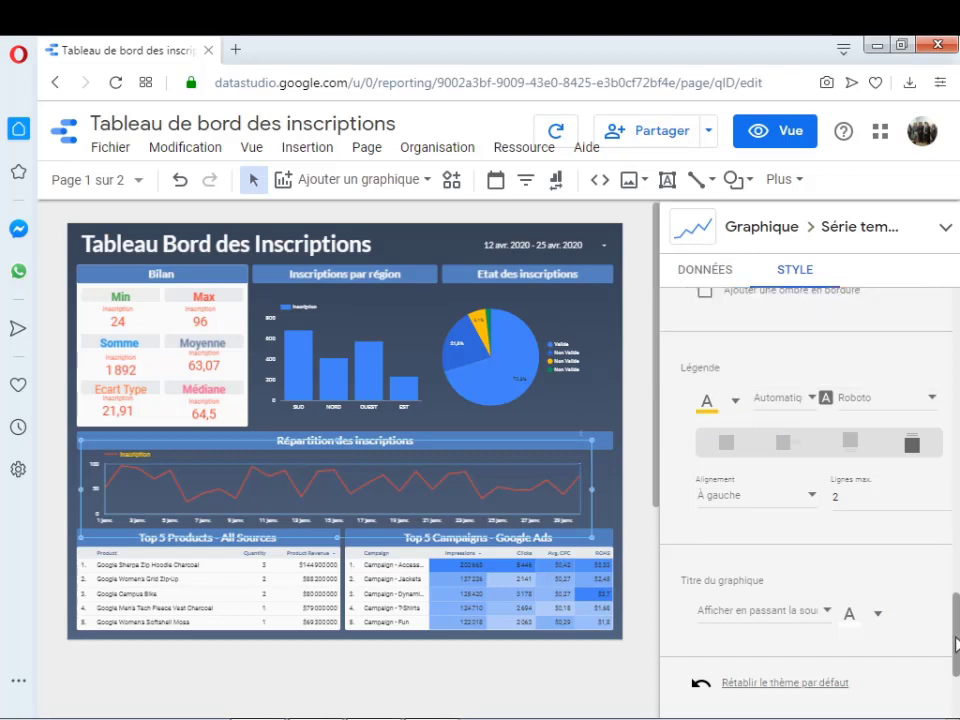
Step: Try white and light grey backgrounds for the time series chart, and undo the background changes
drag(957, 639, 955, 557)
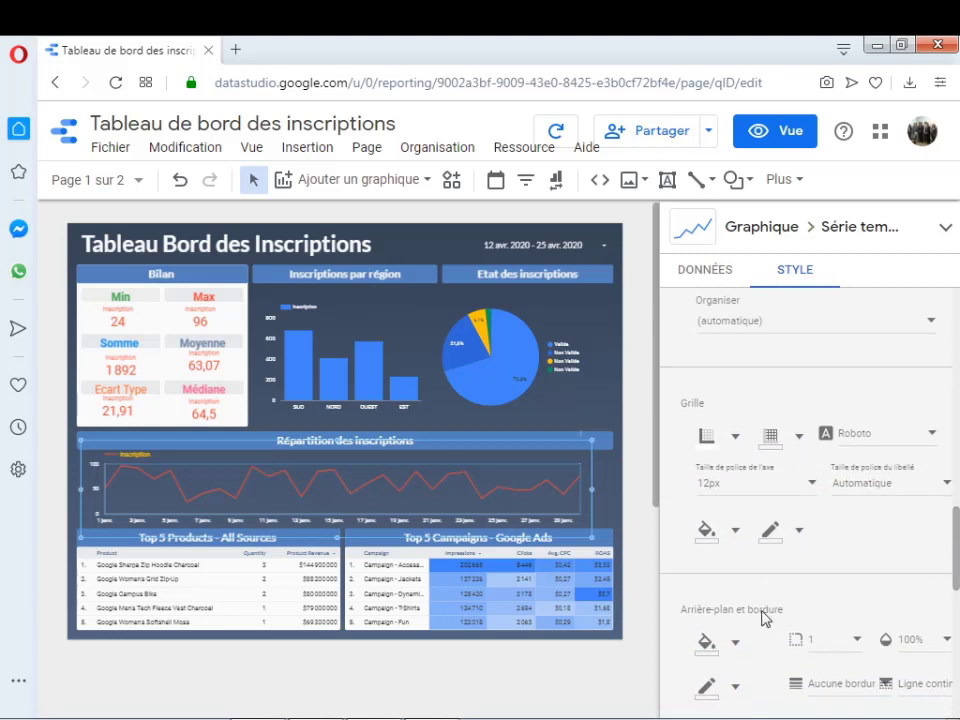
click(735, 647)
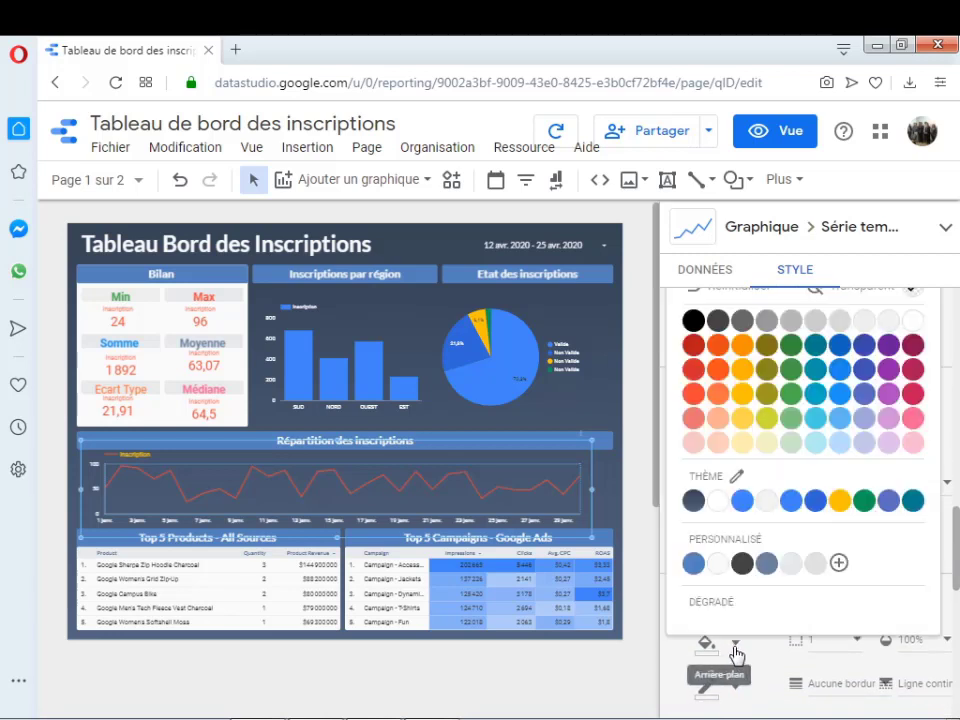
click(714, 503)
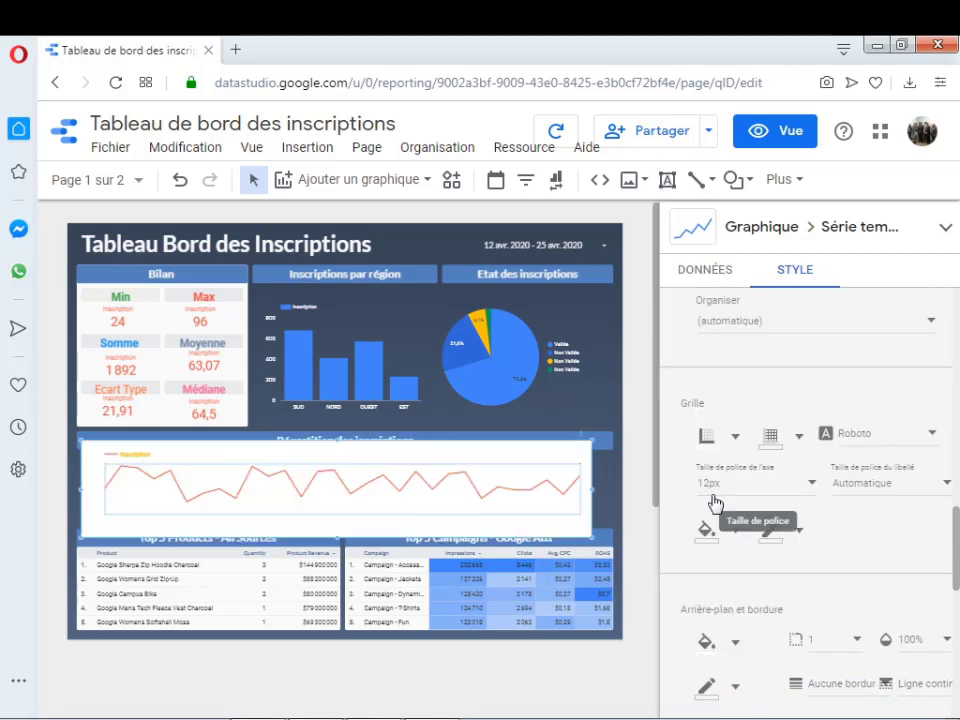
click(736, 648)
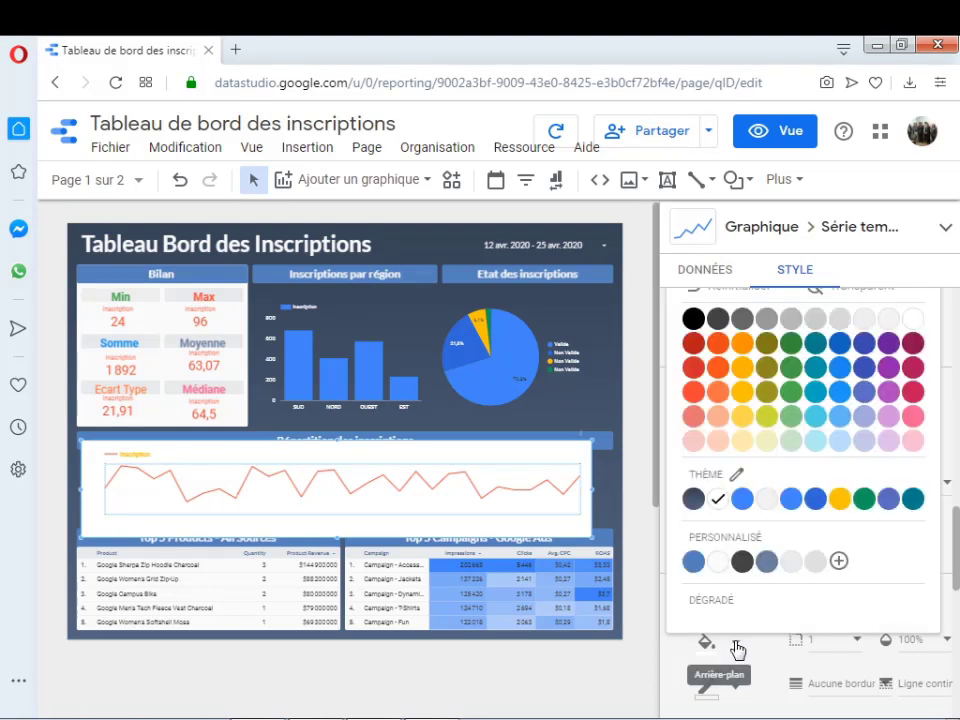
click(814, 564)
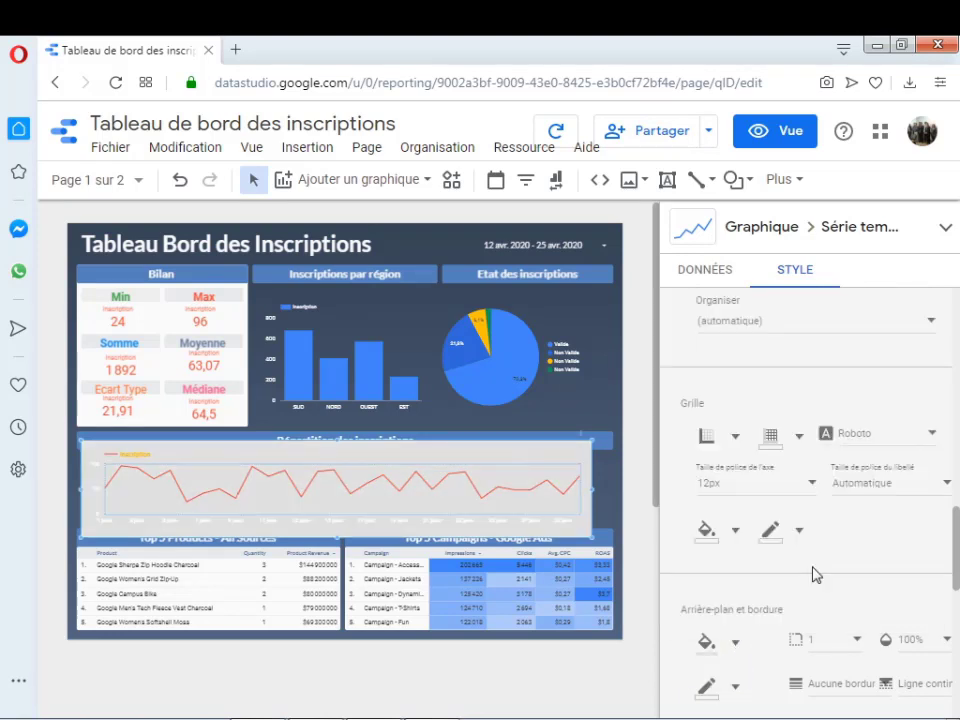
click(735, 650)
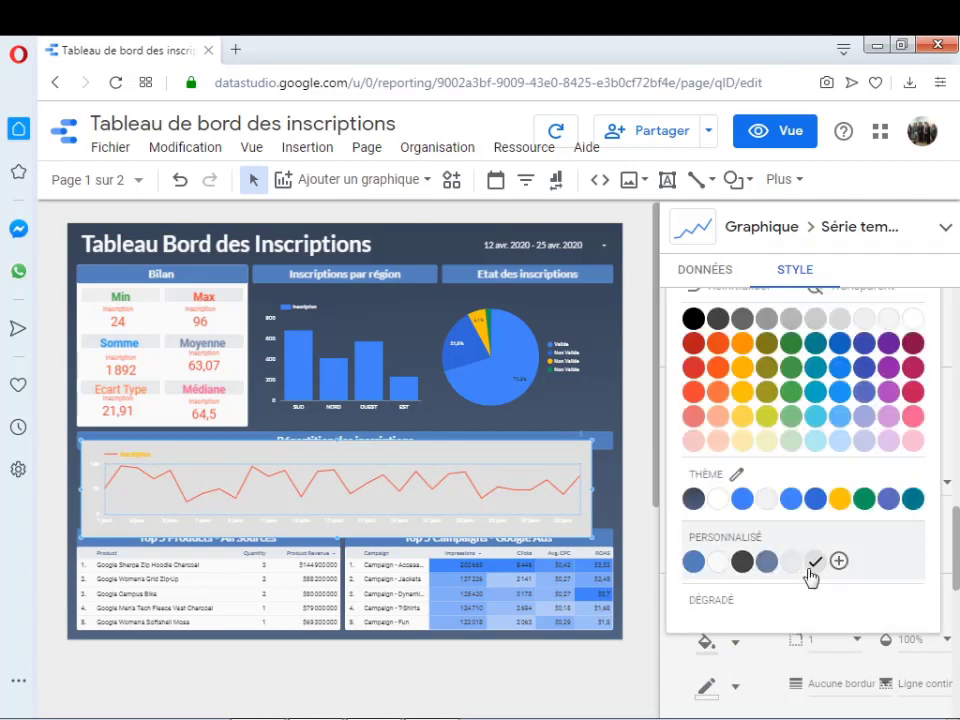
click(888, 322)
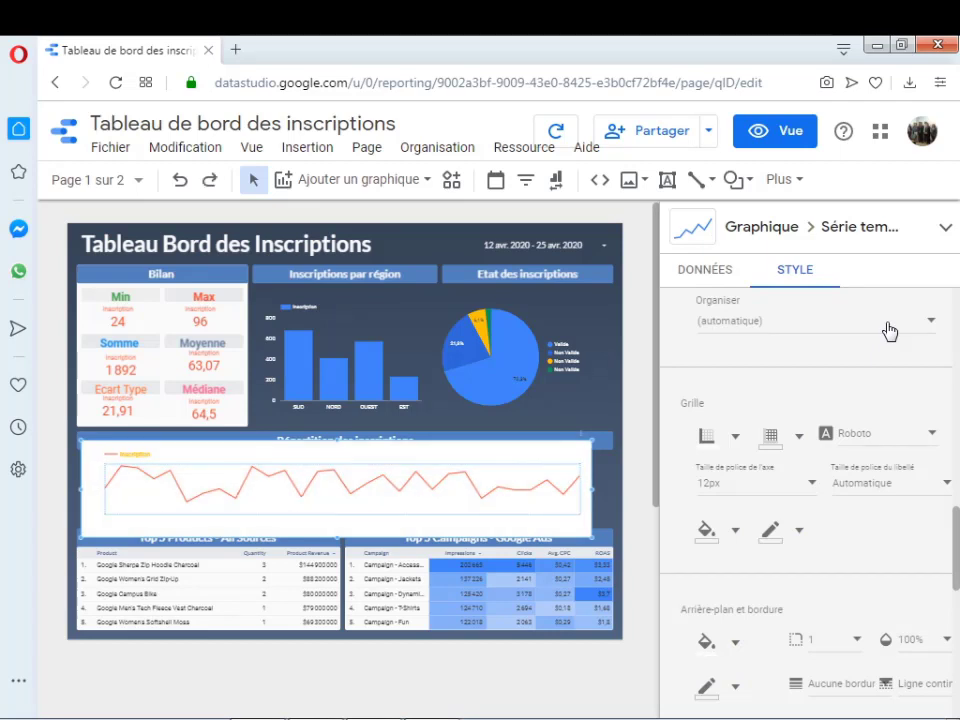
key(ctrl+z)
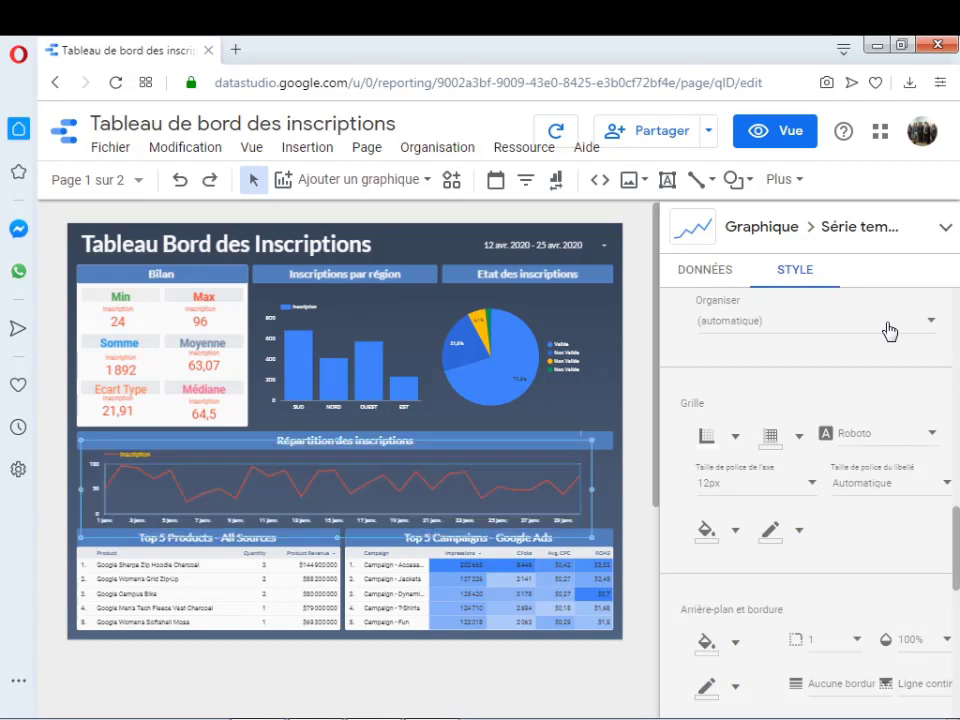
Step: Shorten the time series chart to fit between the Répartition des inscriptions heading and the tables, and widen it slightly towards the panel's right edge
click(606, 494)
click(573, 491)
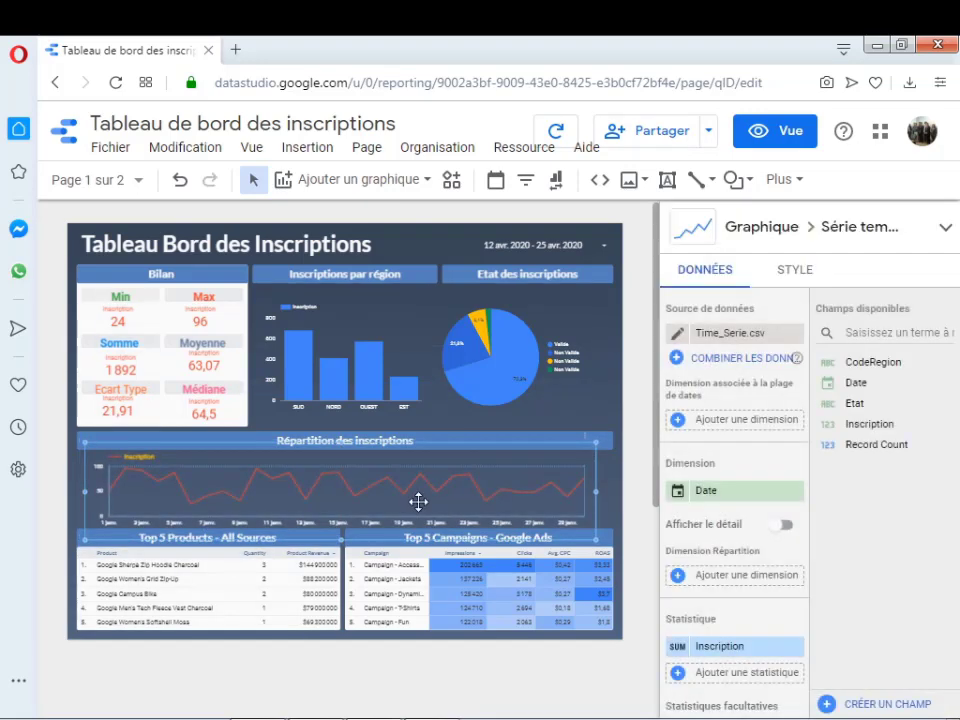
drag(339, 538, 340, 522)
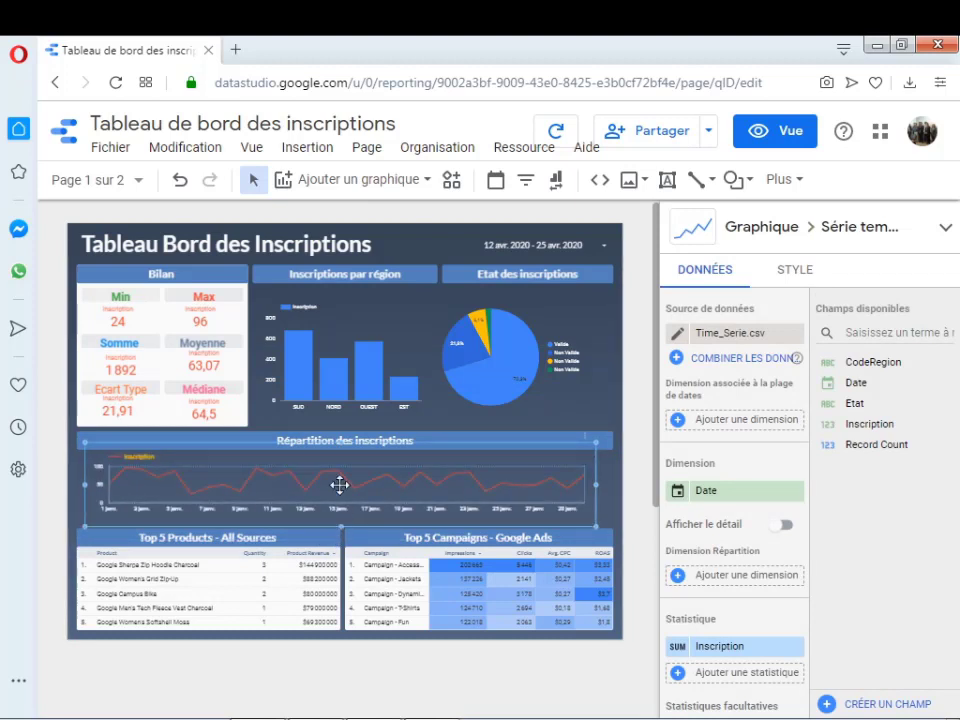
drag(340, 441, 340, 450)
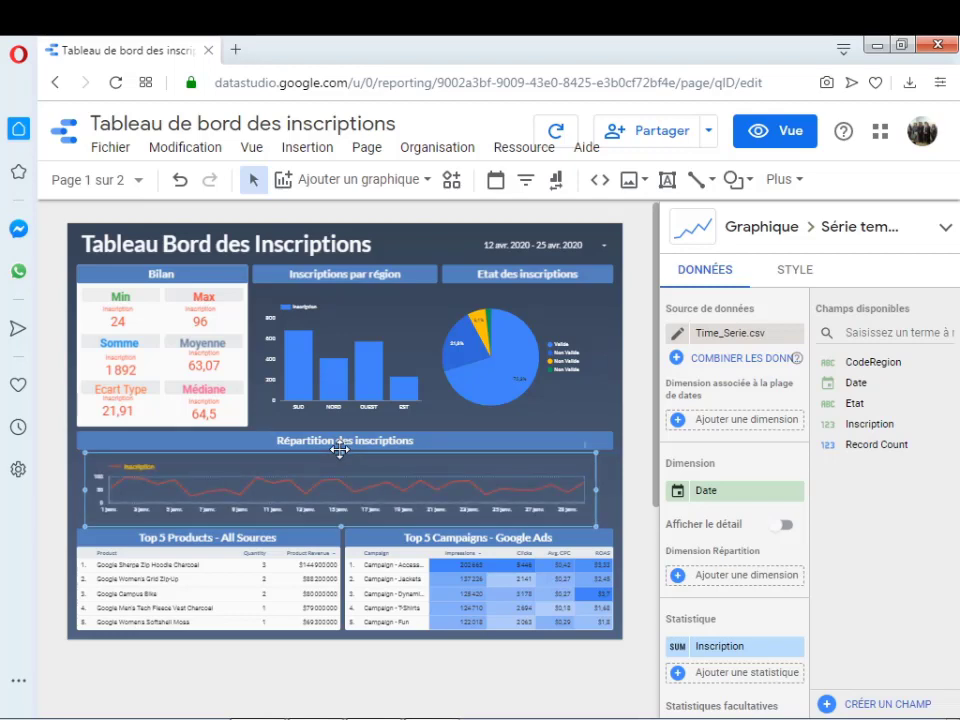
click(622, 498)
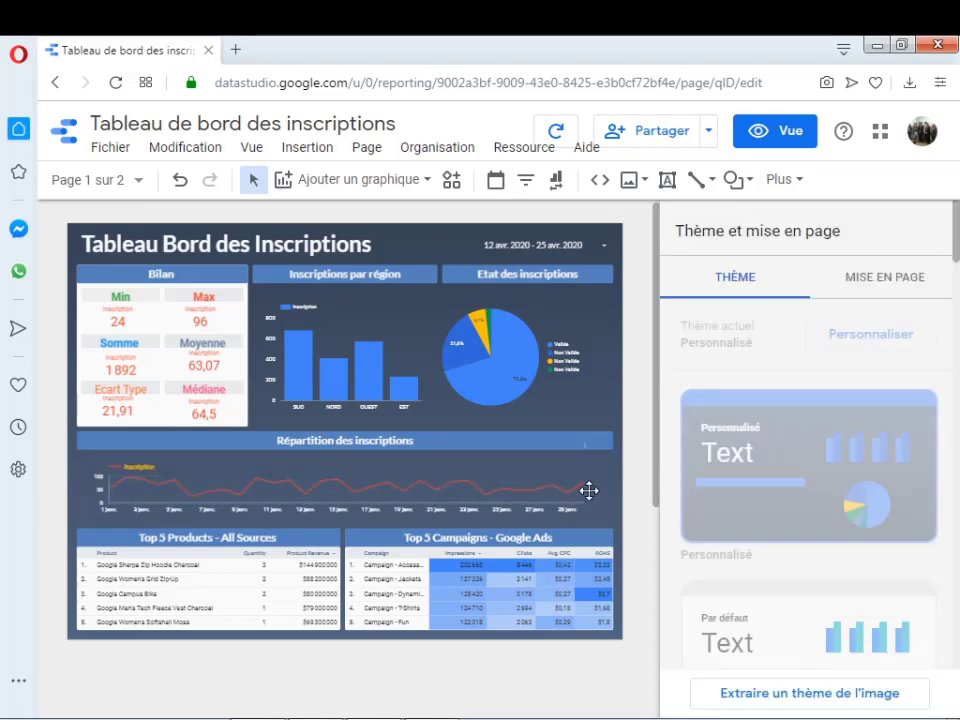
click(594, 489)
drag(594, 489, 606, 489)
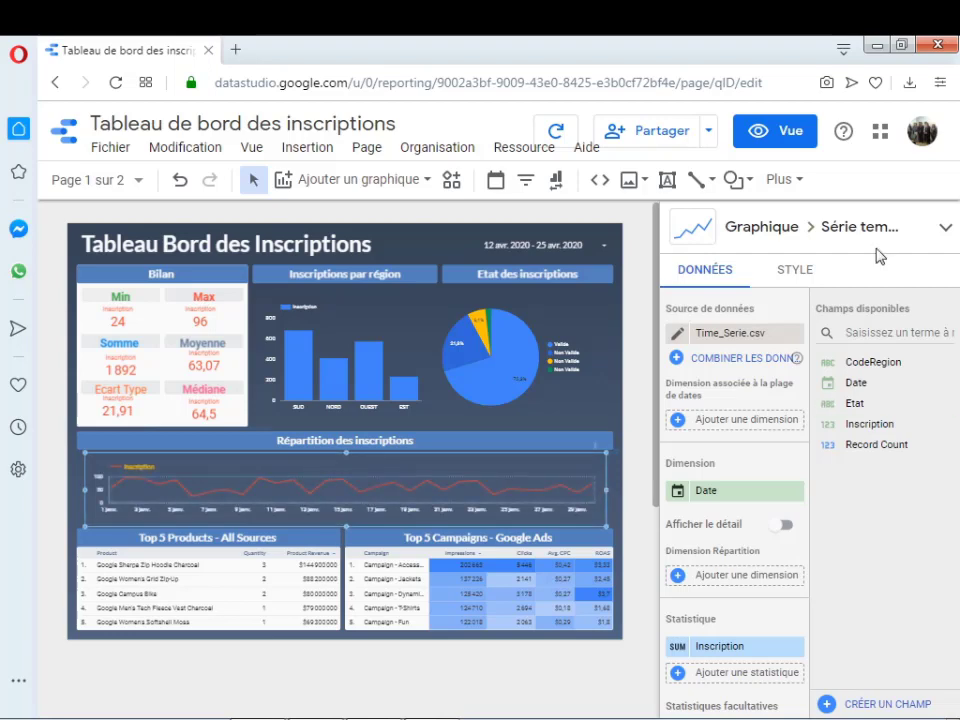
Step: Preview the report in view mode to check the charts, and return to editing
click(786, 137)
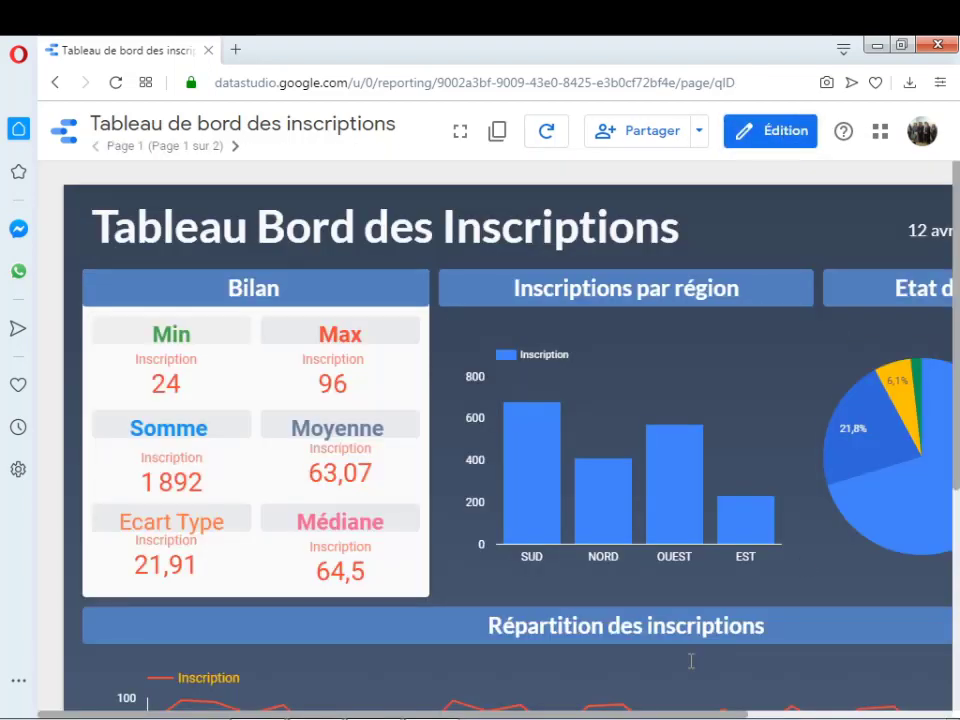
drag(652, 716, 773, 712)
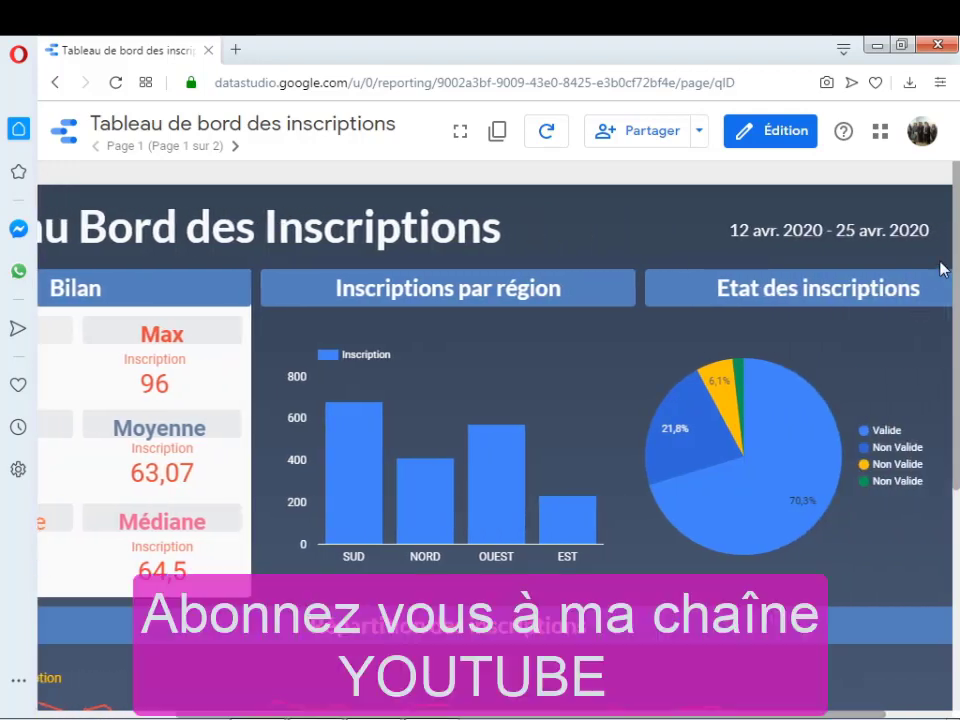
drag(950, 268, 957, 407)
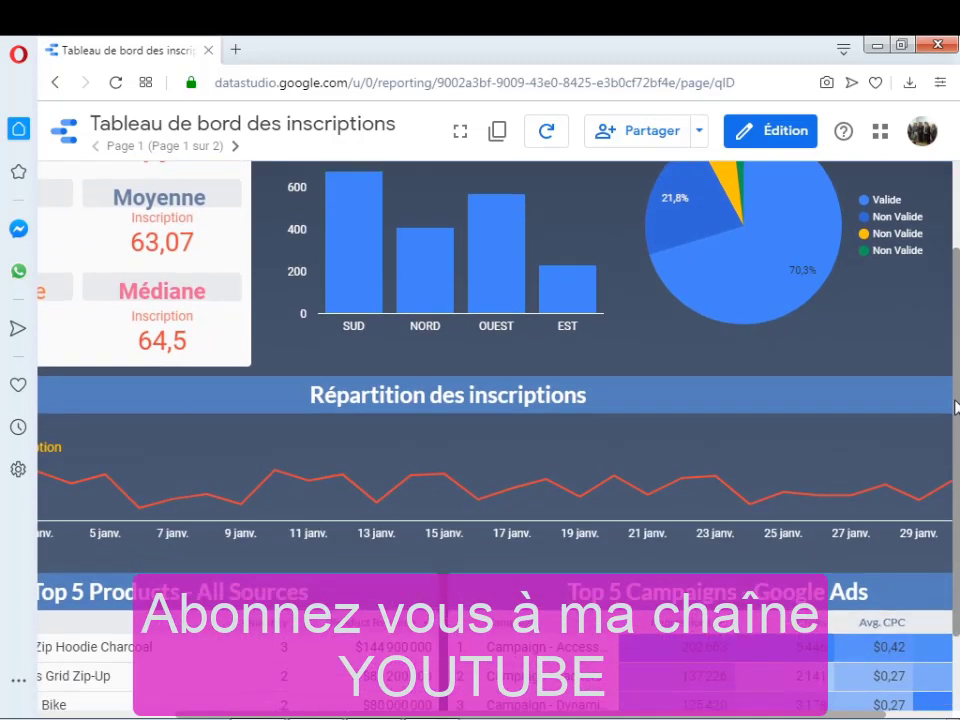
click(800, 142)
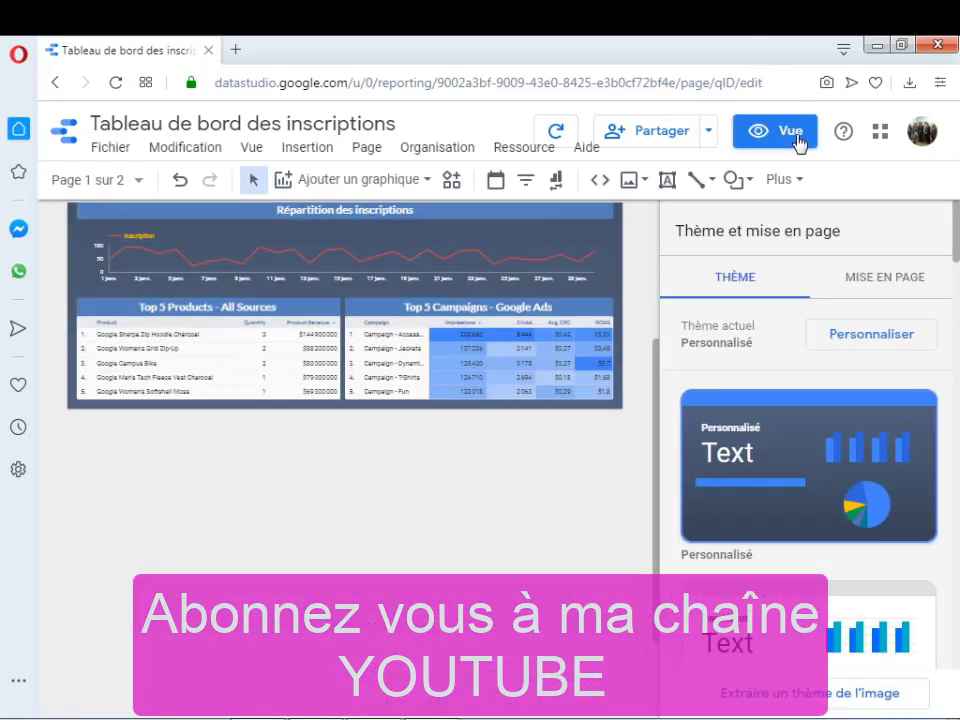
drag(654, 403, 680, 285)
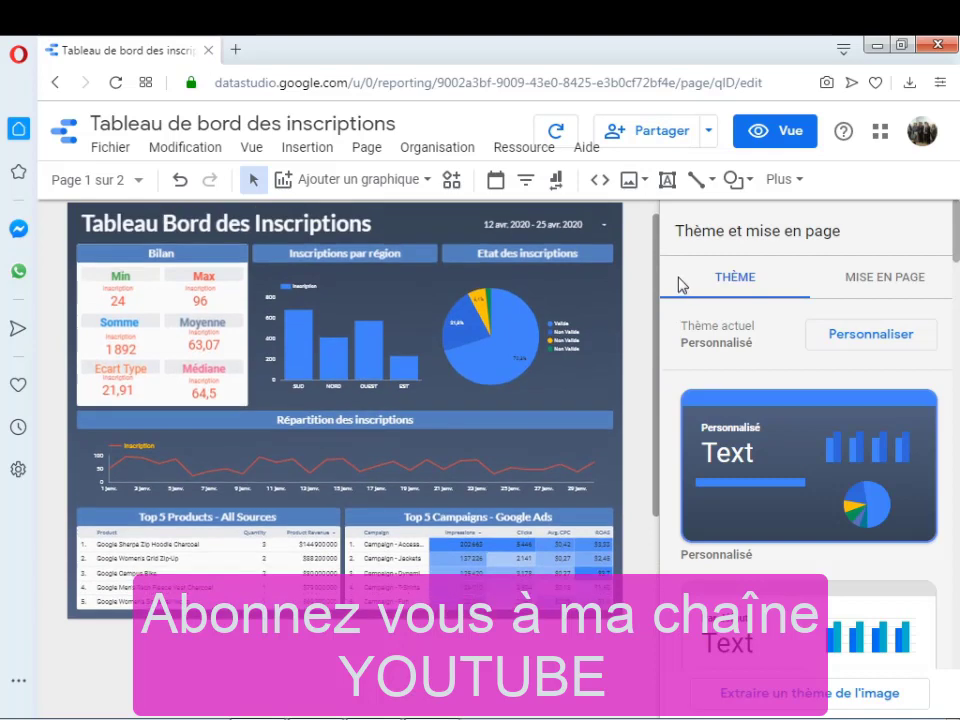
Step: Shift the Etat des inscriptions pie chart slightly right and delete the sample table under the Top 5 Products - All Sources heading
click(520, 346)
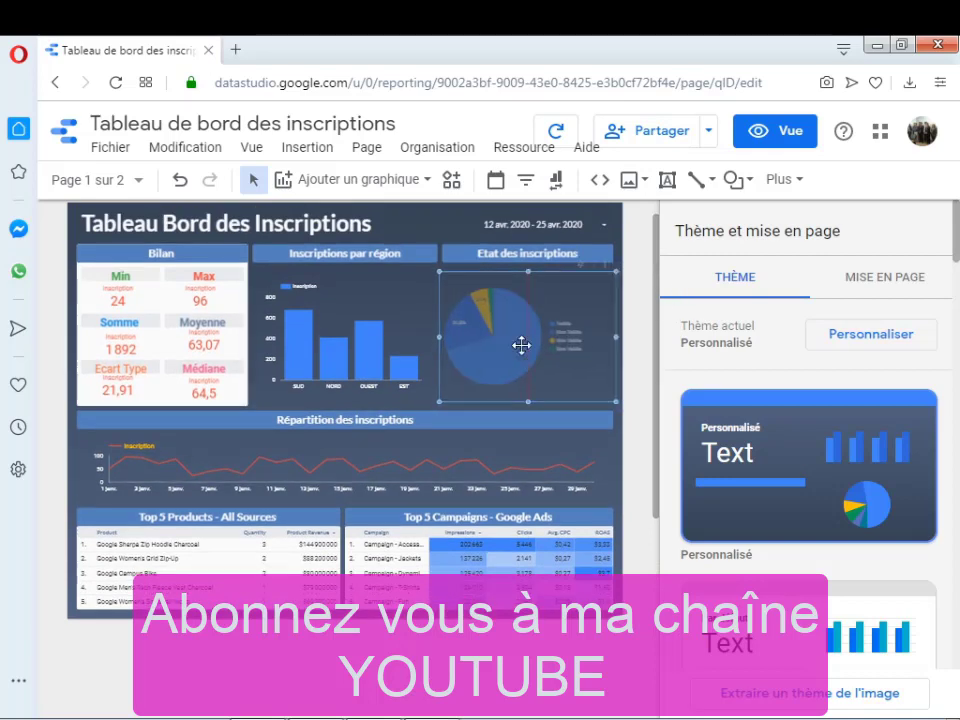
click(180, 560)
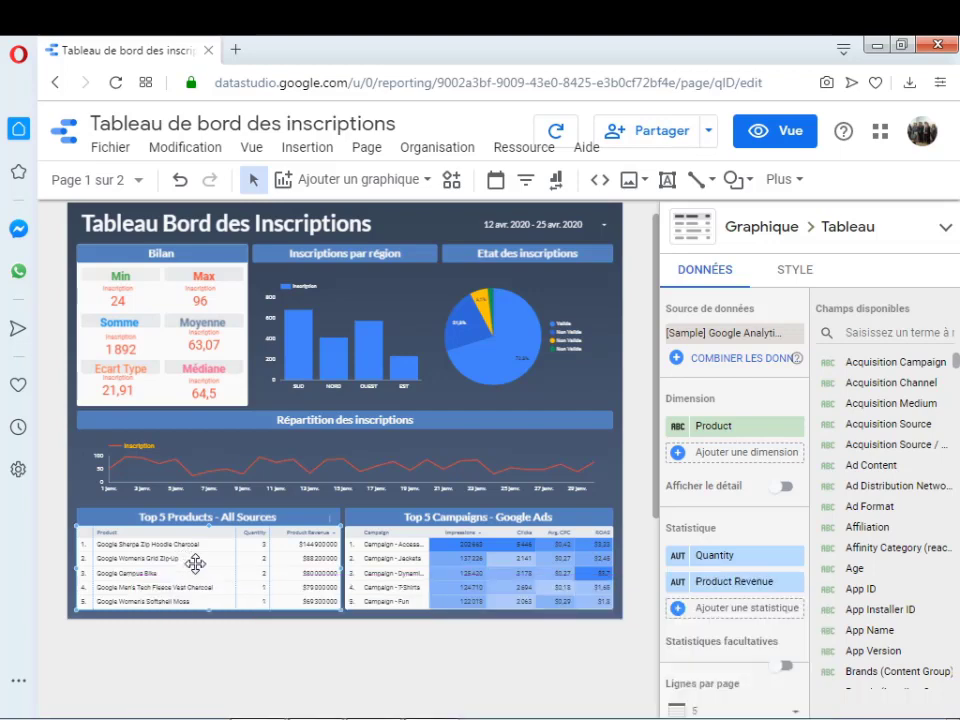
key(Delete)
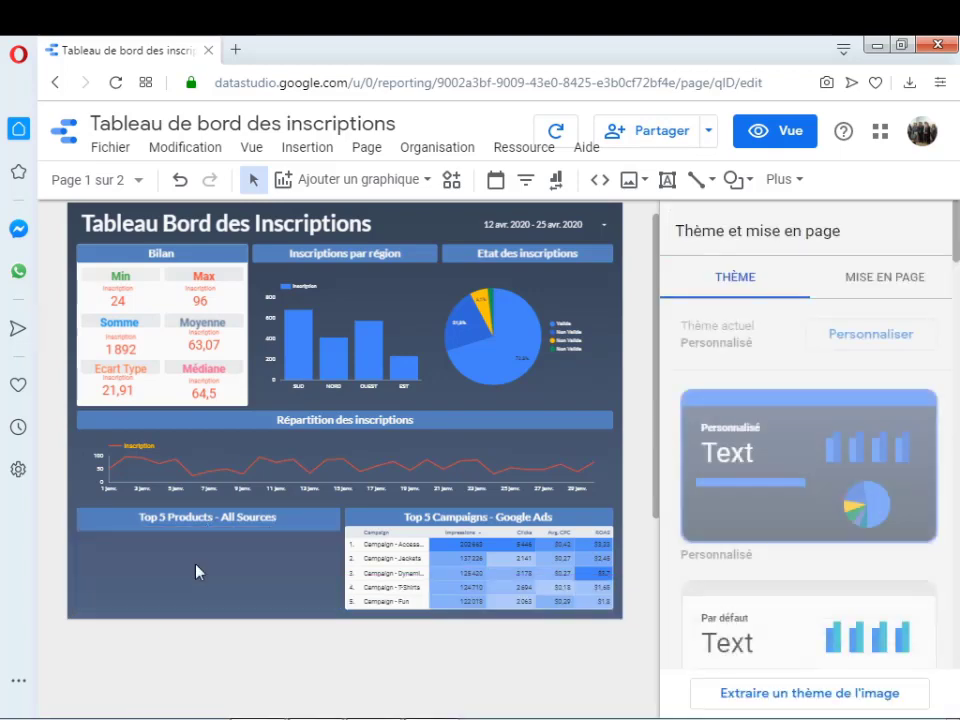
Step: Insert a new table chart over the empty area at the Top 5 Products - All Sources heading
click(272, 517)
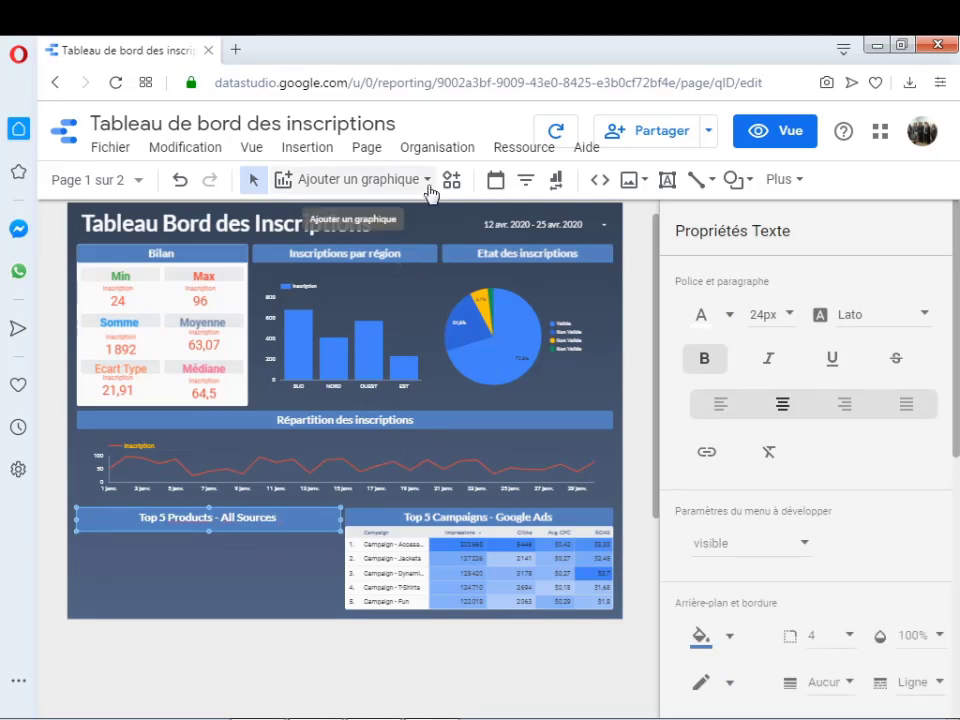
click(427, 180)
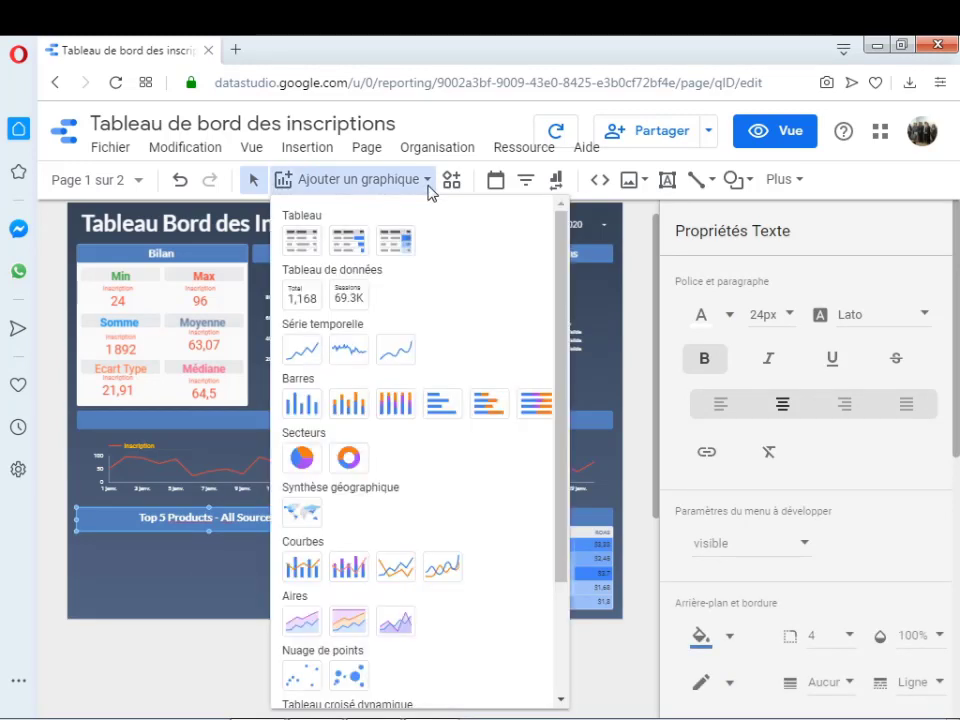
click(306, 152)
click(307, 150)
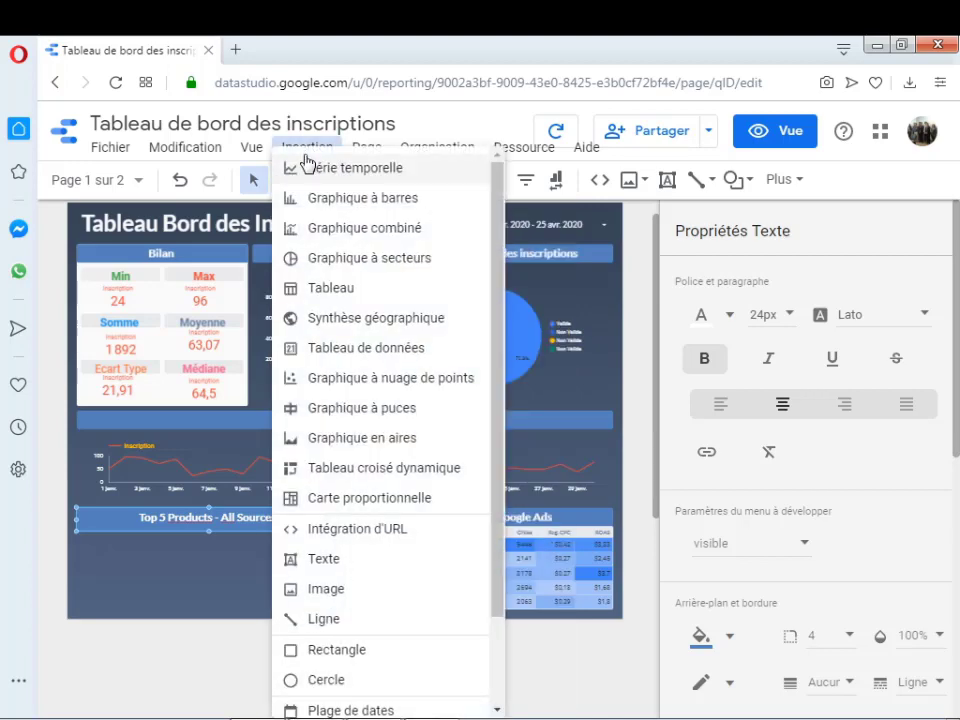
click(322, 292)
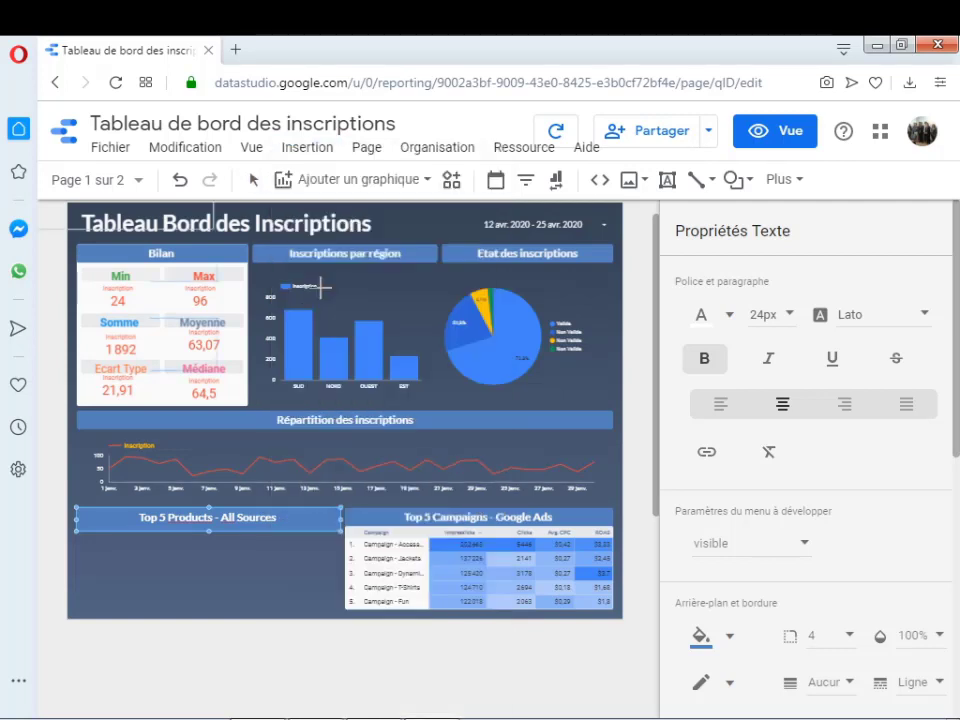
click(76, 519)
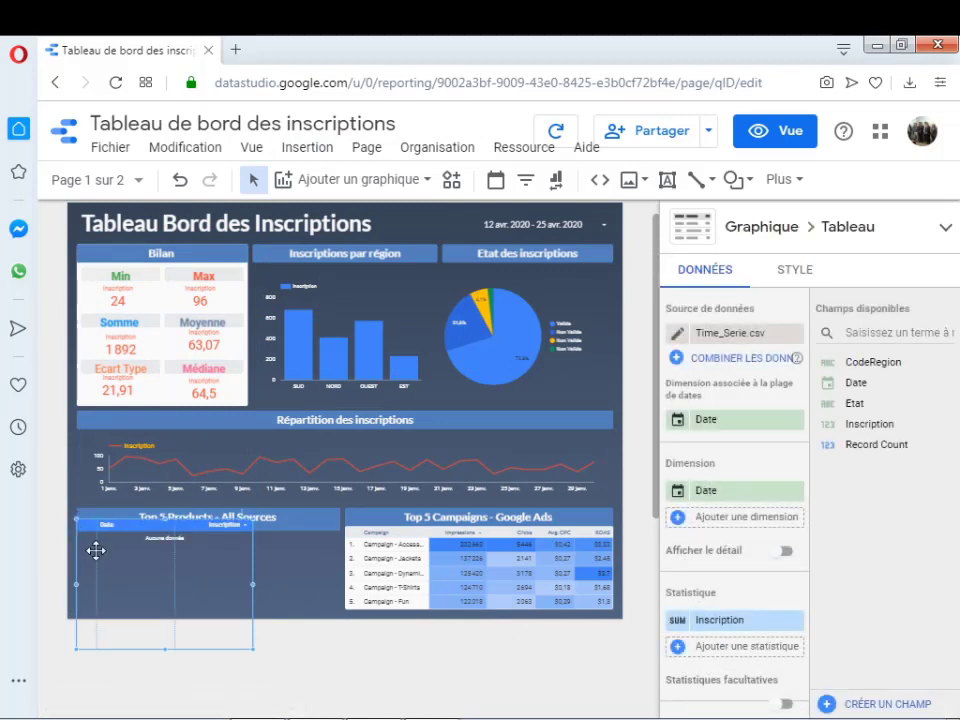
drag(113, 560, 127, 562)
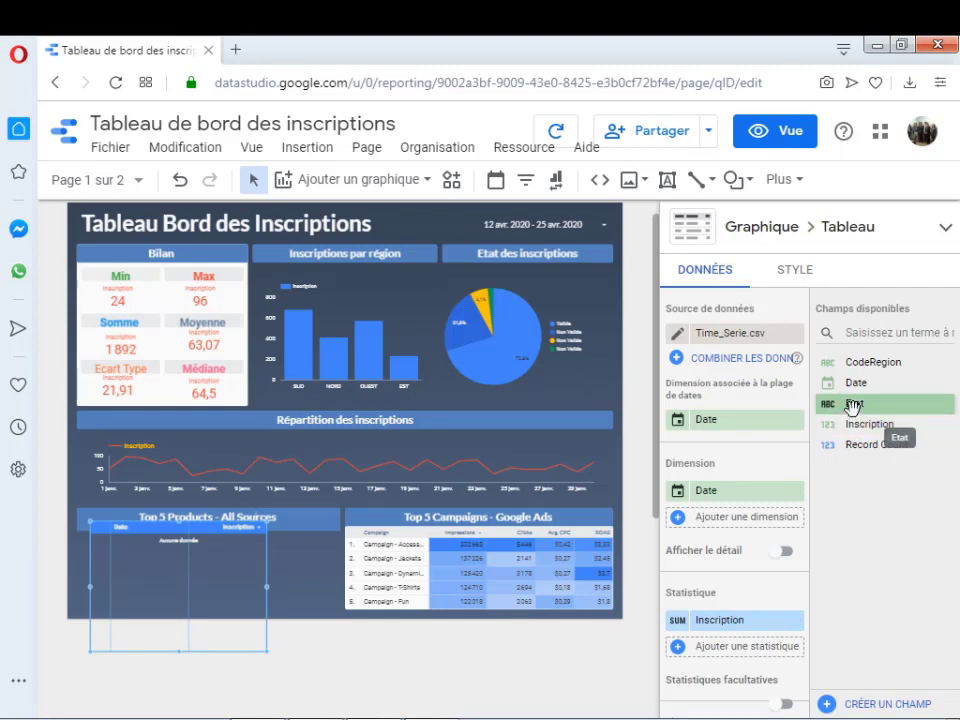
Step: Remove the new table's Date range dimension and replace its Date dimension with Etat
click(796, 421)
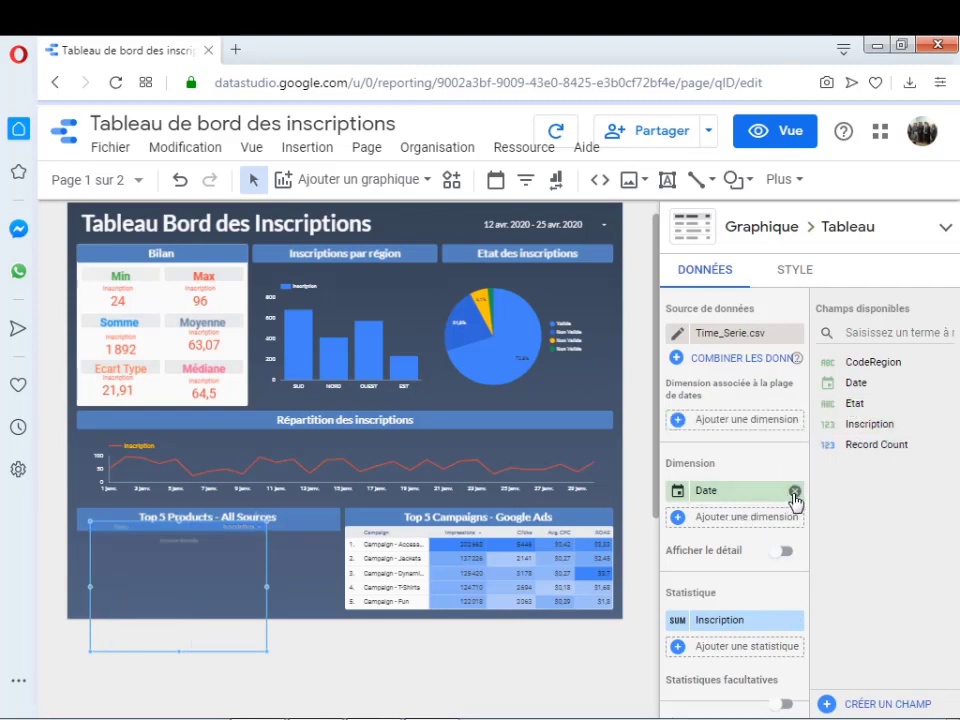
click(795, 493)
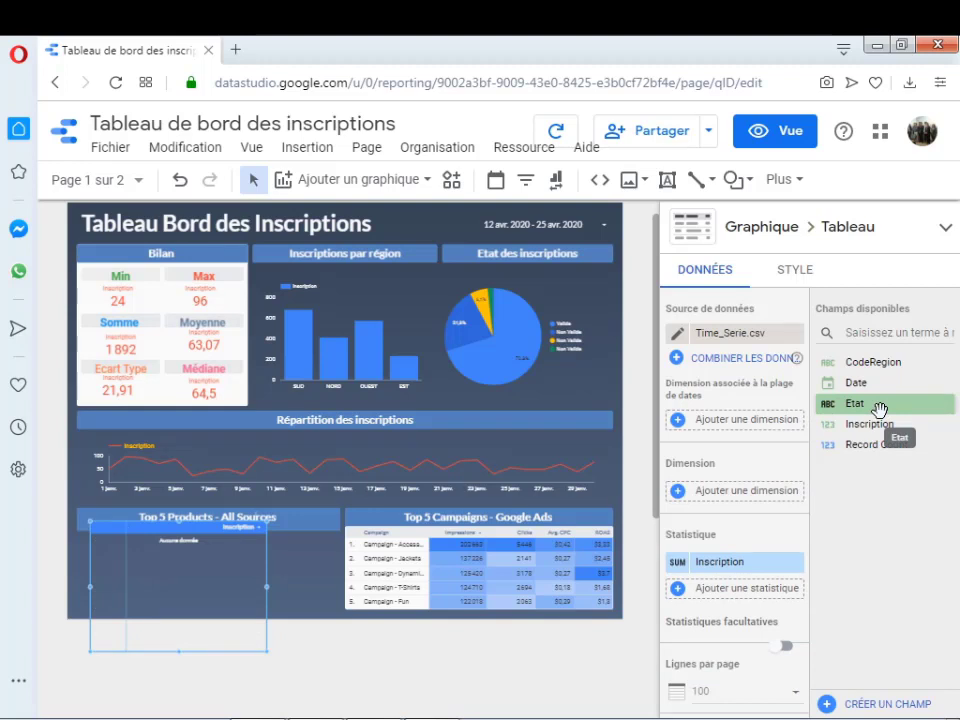
drag(880, 410, 748, 510)
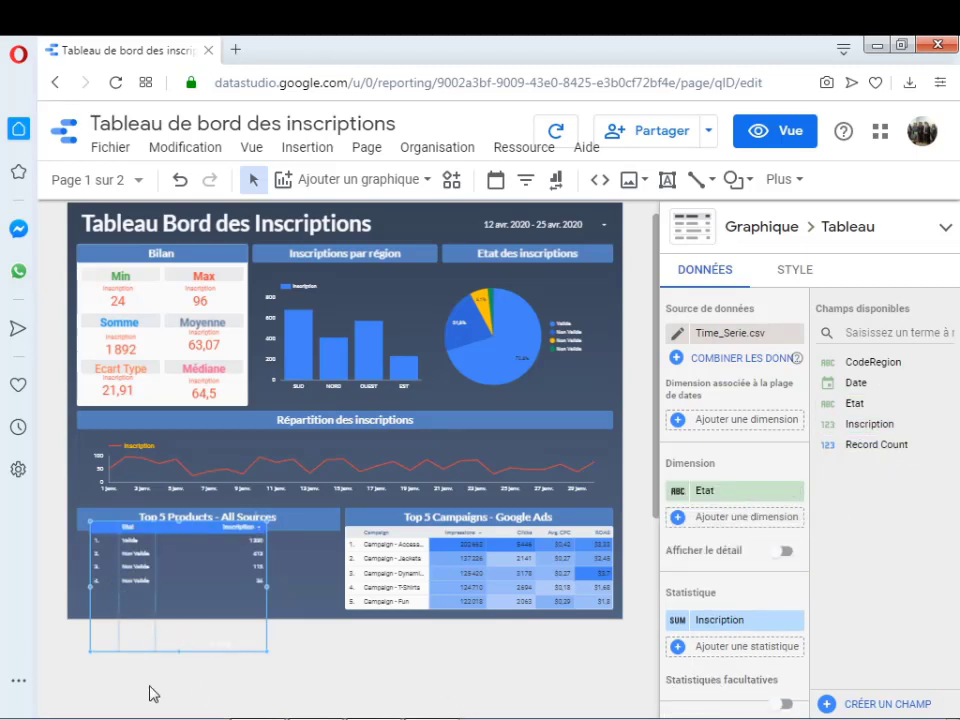
Step: Reduce the Etat table's height and move it down to sit just below the Top 5 Products - All Sources heading
drag(180, 651, 182, 604)
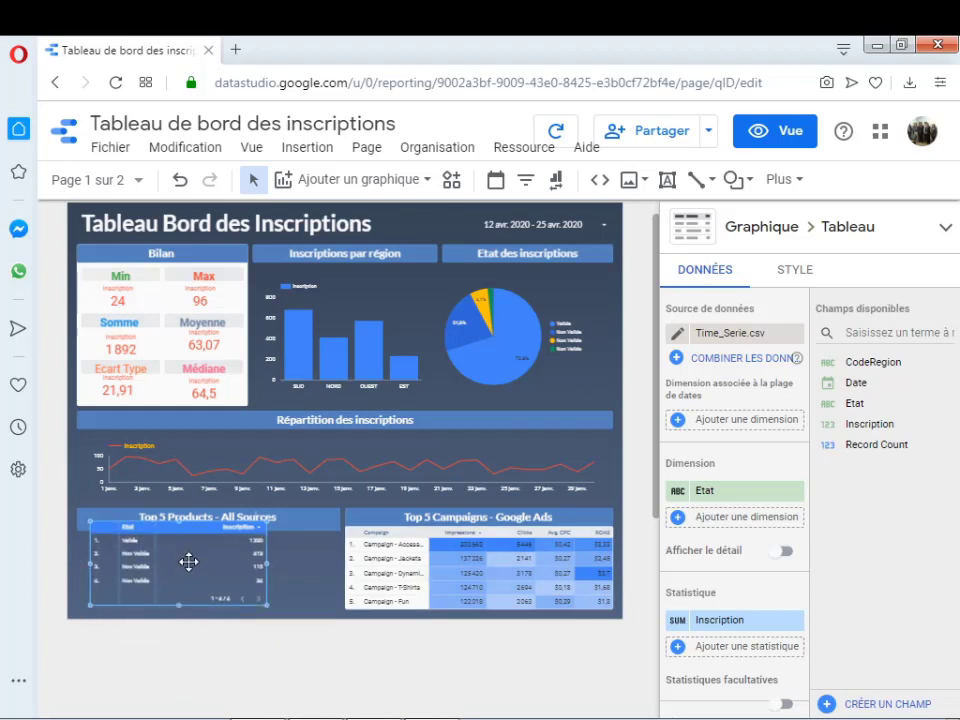
mouse_move(189, 557)
mouse_down()
mouse_move(176, 578)
mouse_move(180, 570)
mouse_move(193, 579)
mouse_up()
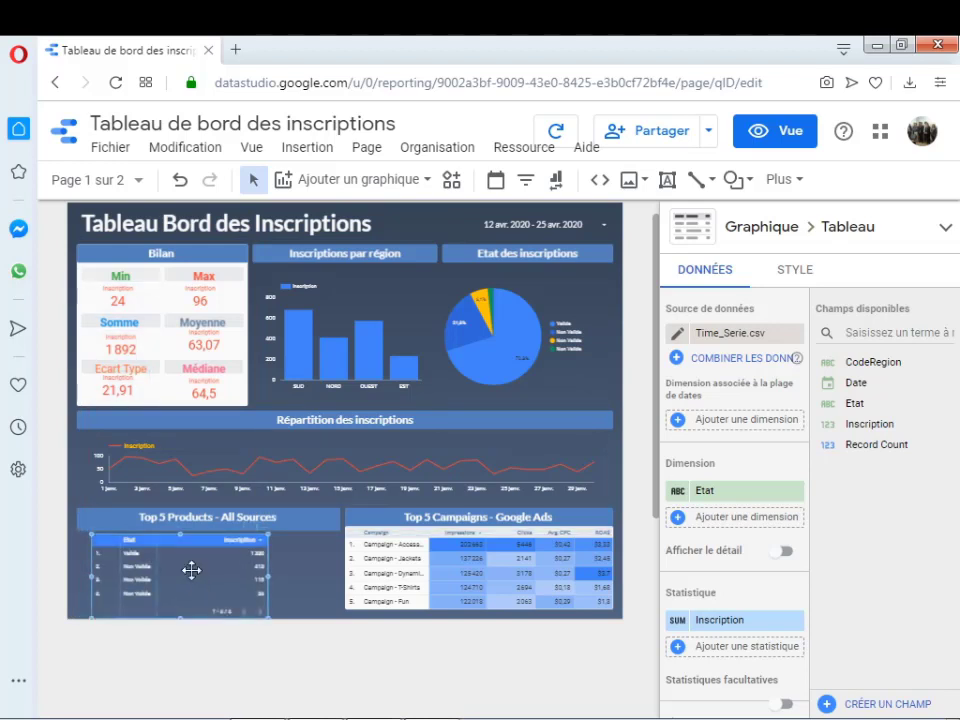
Step: Replace the Top 5 Products - All Sources heading text with "Etat de validation"
click(285, 518)
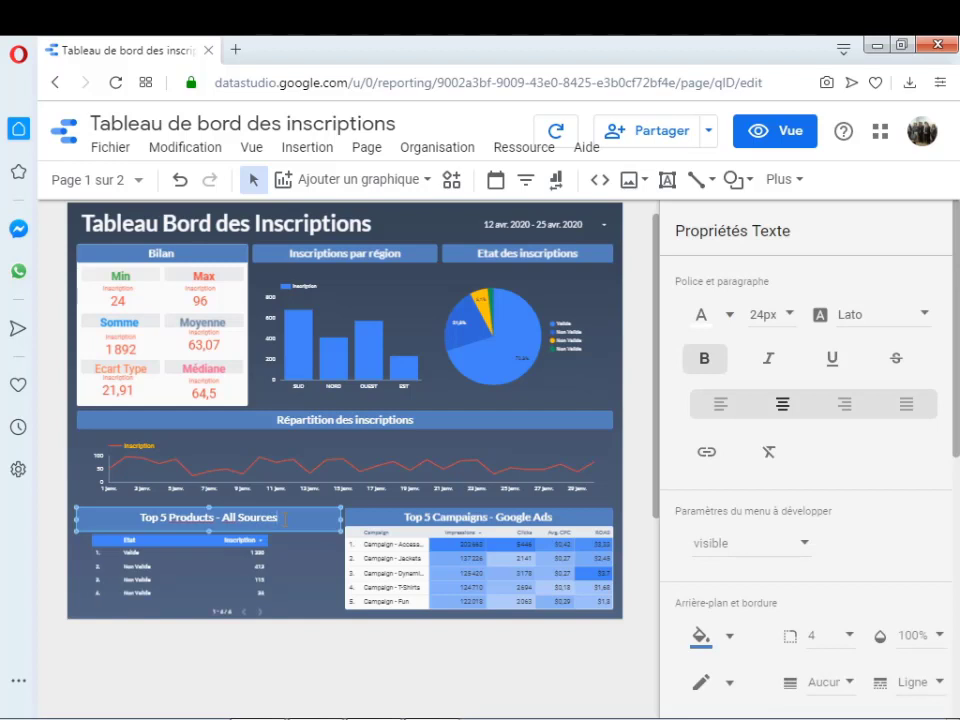
key(BackSpace)
key(BackSpace)
key(BackSpace)
key(BackSpace)
key(BackSpace)
key(BackSpace)
key(BackSpace)
key(BackSpace)
key(BackSpace)
key(BackSpace)
key(BackSpace)
key(BackSpace)
key(BackSpace)
key(BackSpace)
key(BackSpace)
key(BackSpace)
key(BackSpace)
key(BackSpace)
key(BackSpace)
key(BackSpace)
key(BackSpace)
key(BackSpace)
key(BackSpace)
key(BackSpace)
key(BackSpace)
key(BackSpace)
key(BackSpace)
key(BackSpace)
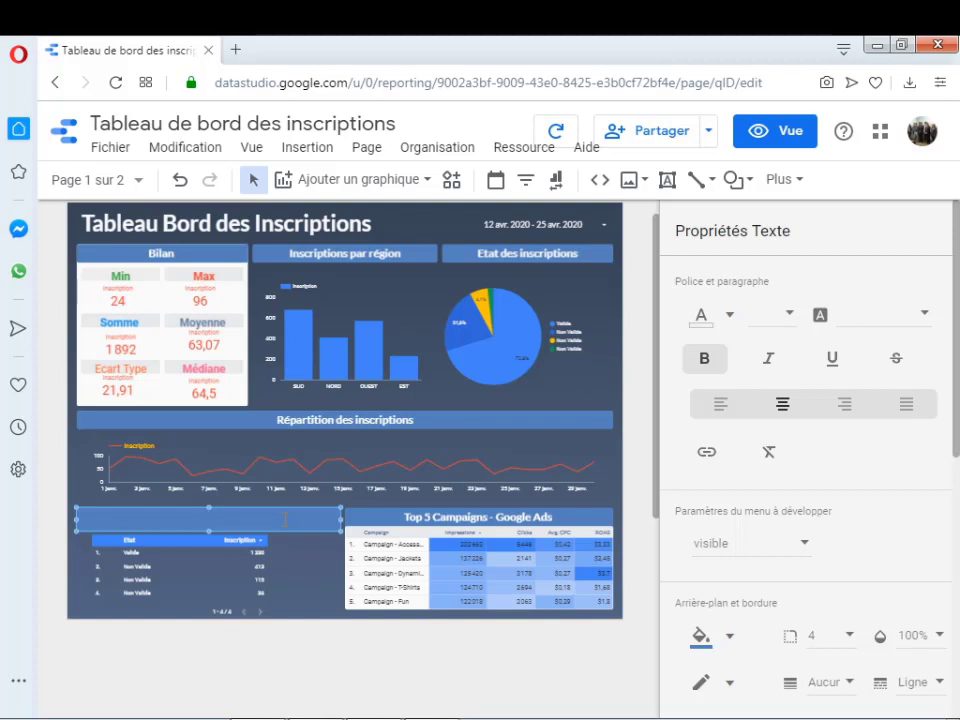
text(e)
key(BackSpace)
text(Etat de)
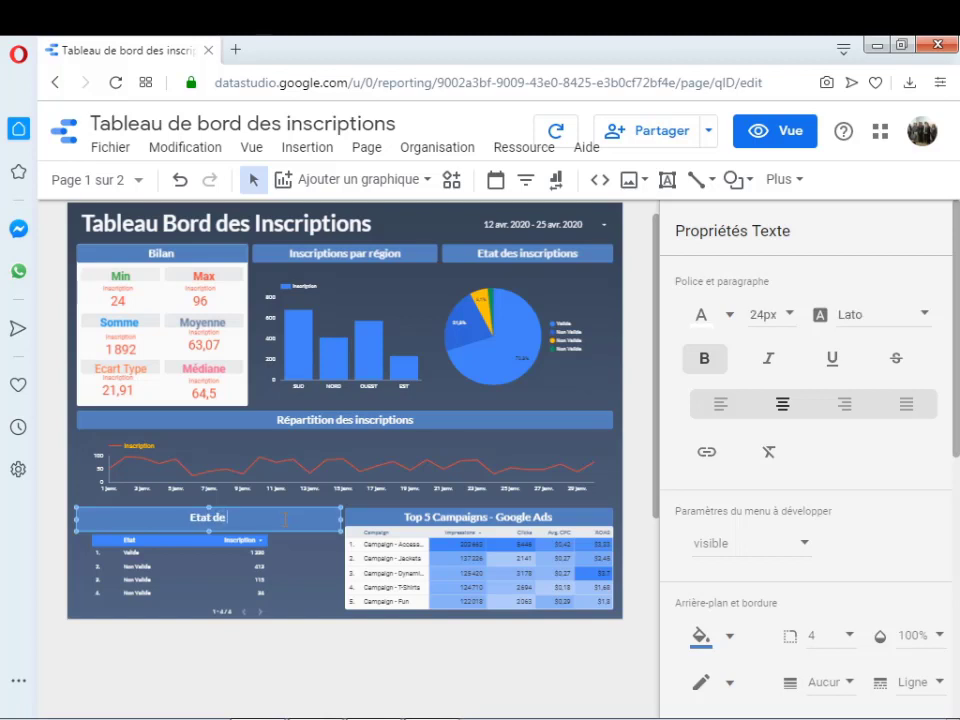
text( valisation)
key(BackSpace)
key(BackSpace)
key(BackSpace)
key(BackSpace)
key(BackSpace)
key(BackSpace)
key(BackSpace)
text(idation)
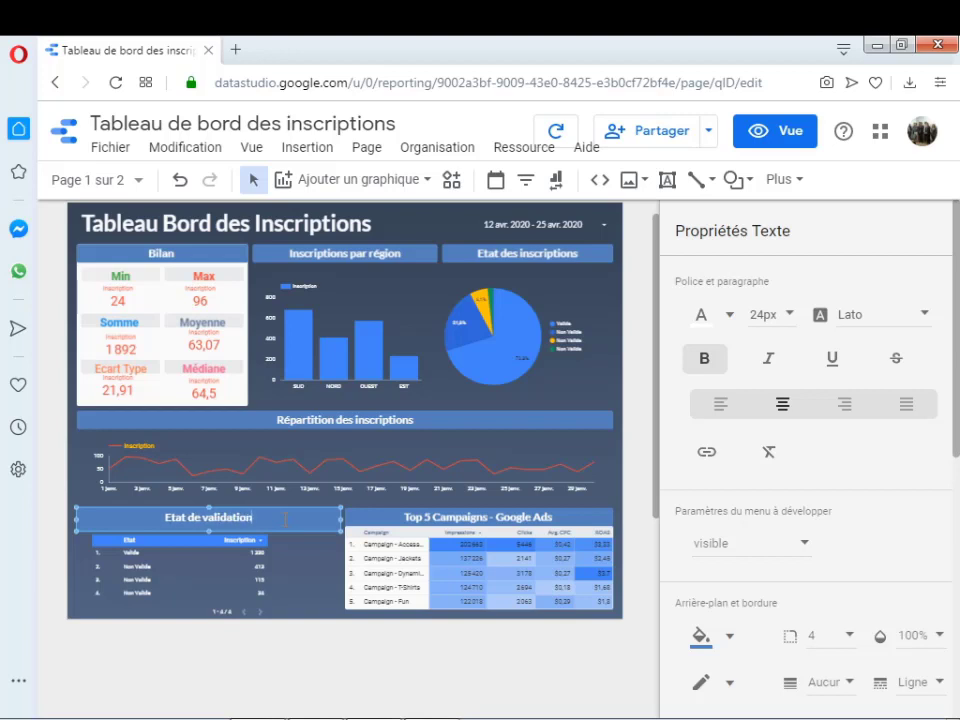
Step: Look through the Etat table's style options, preview the report in view mode down to that table, and return to editing
click(254, 576)
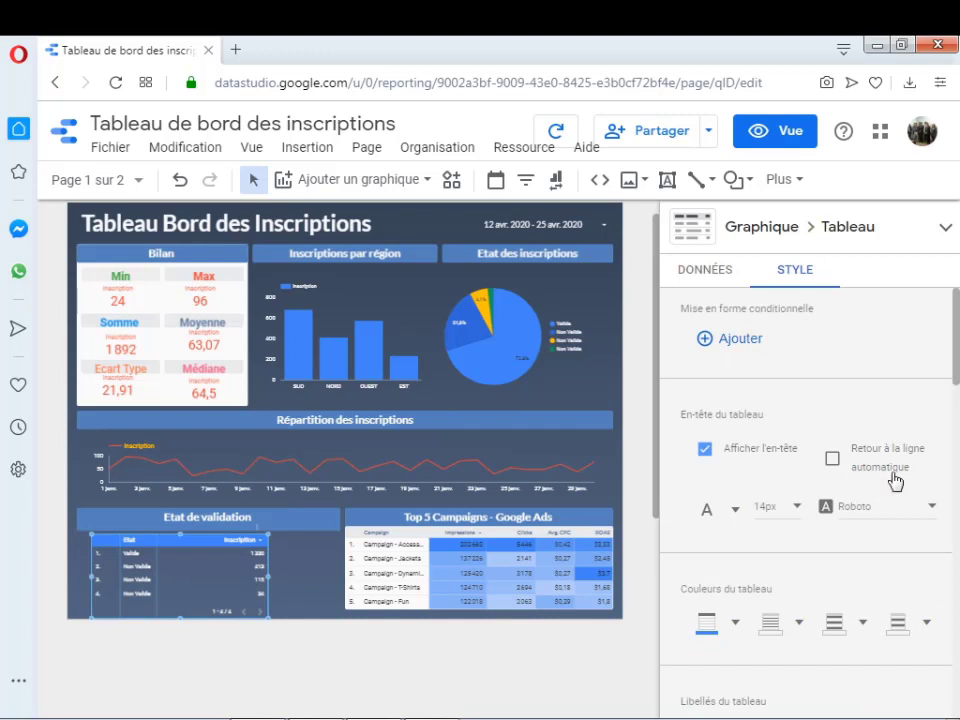
drag(955, 335, 957, 492)
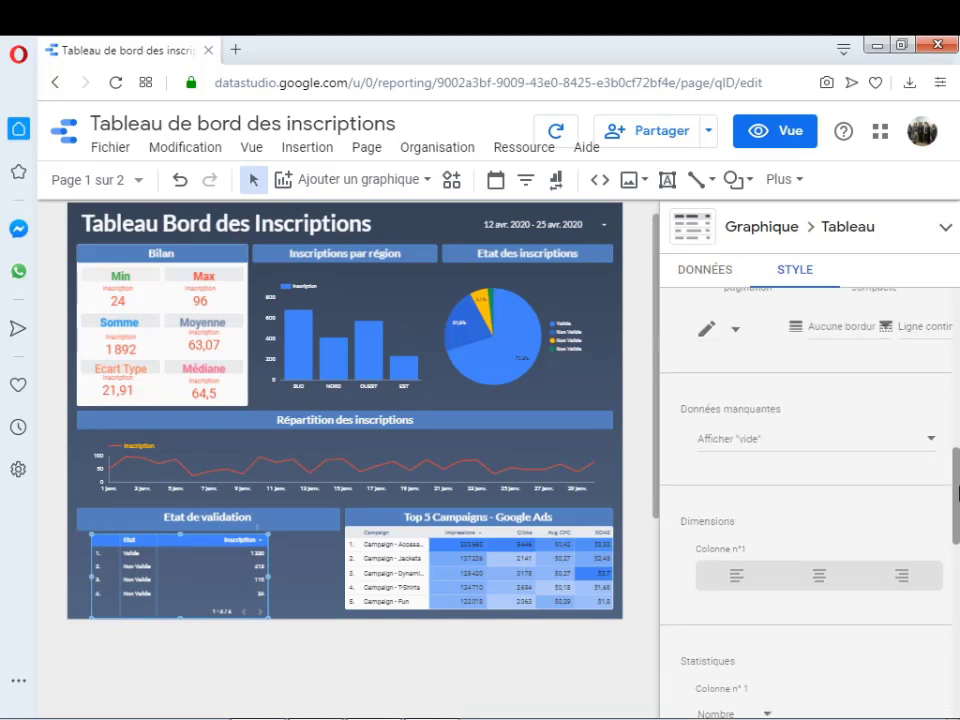
click(803, 153)
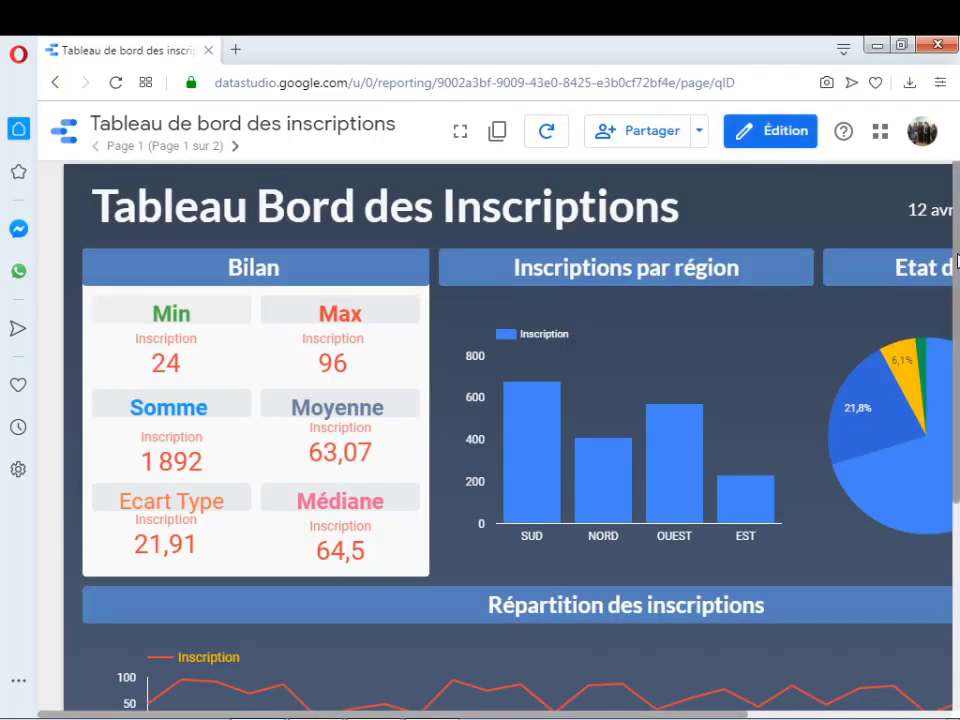
drag(957, 255, 954, 479)
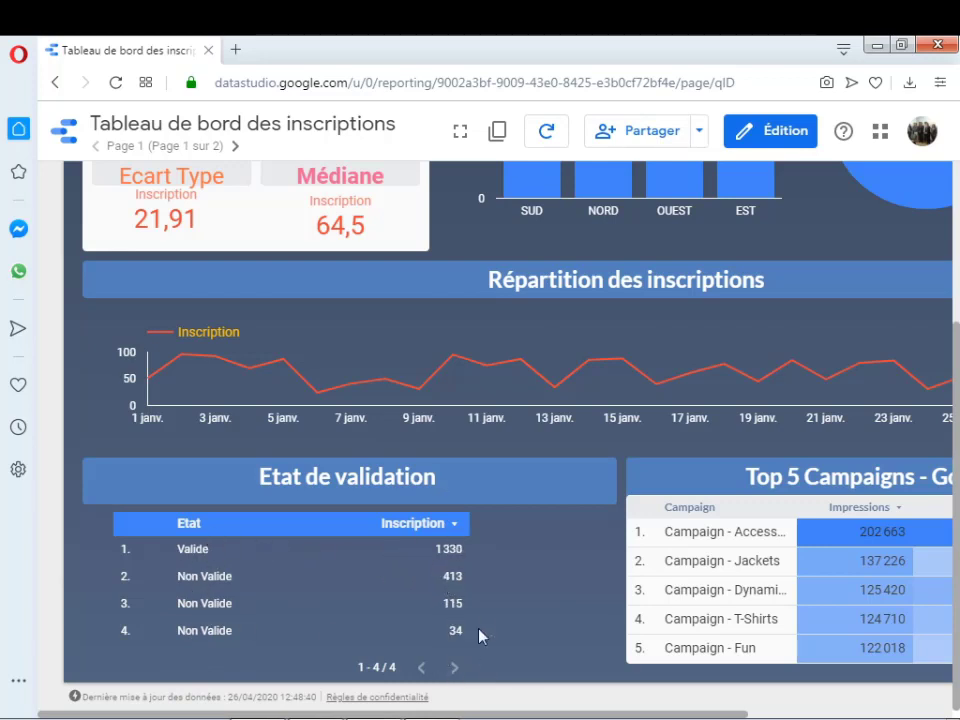
drag(955, 532, 957, 463)
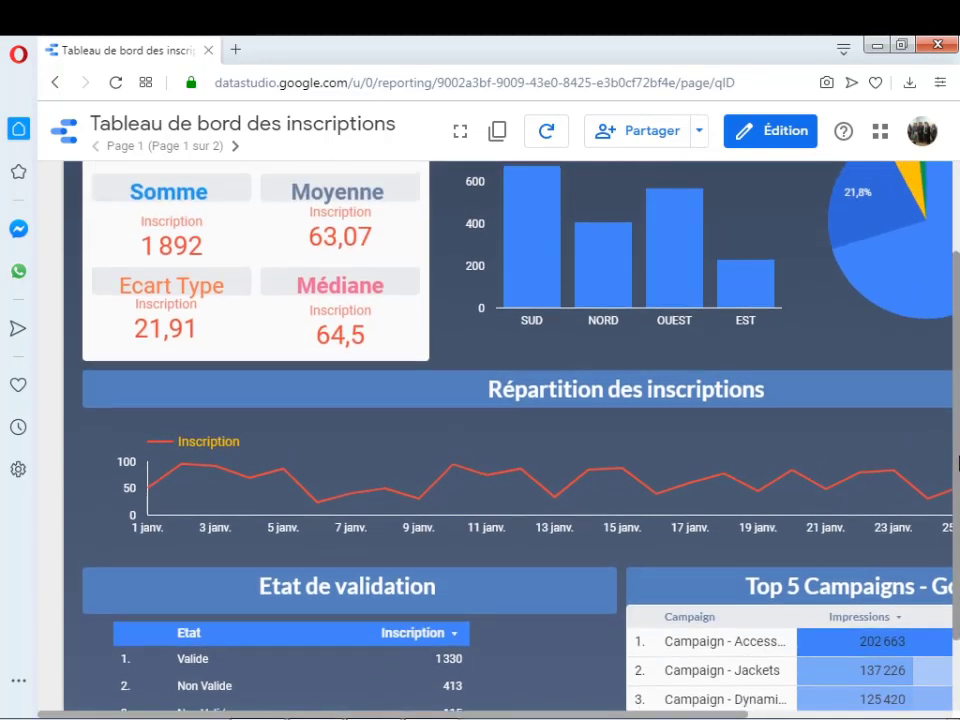
click(787, 135)
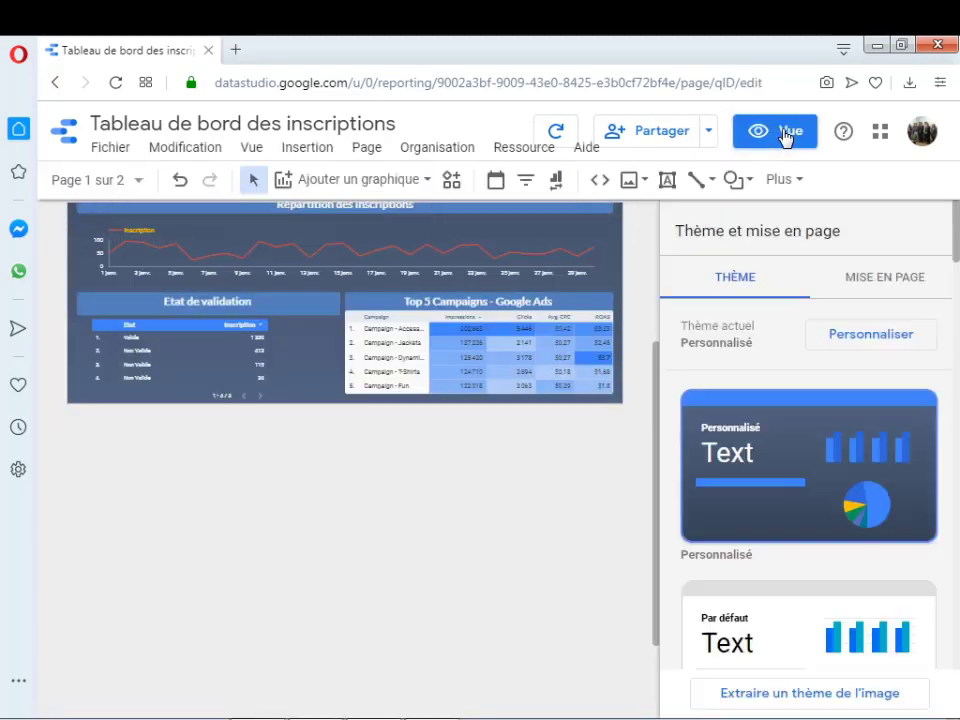
Step: Delete the sample campaign table under the Top 5 Campaigns - Google Ads heading
click(495, 343)
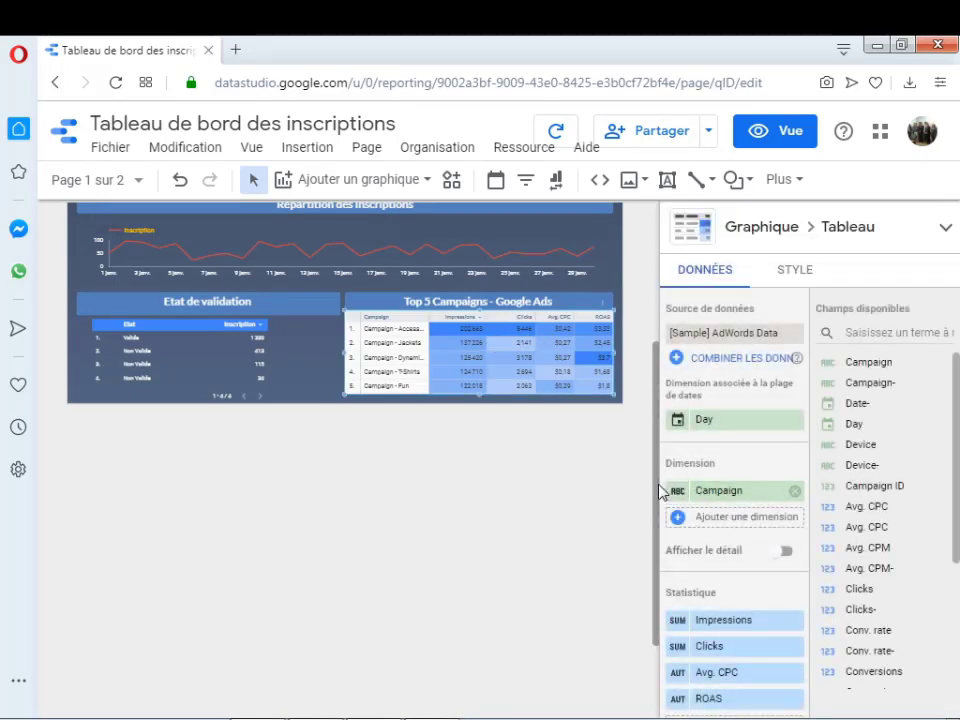
drag(657, 485, 717, 366)
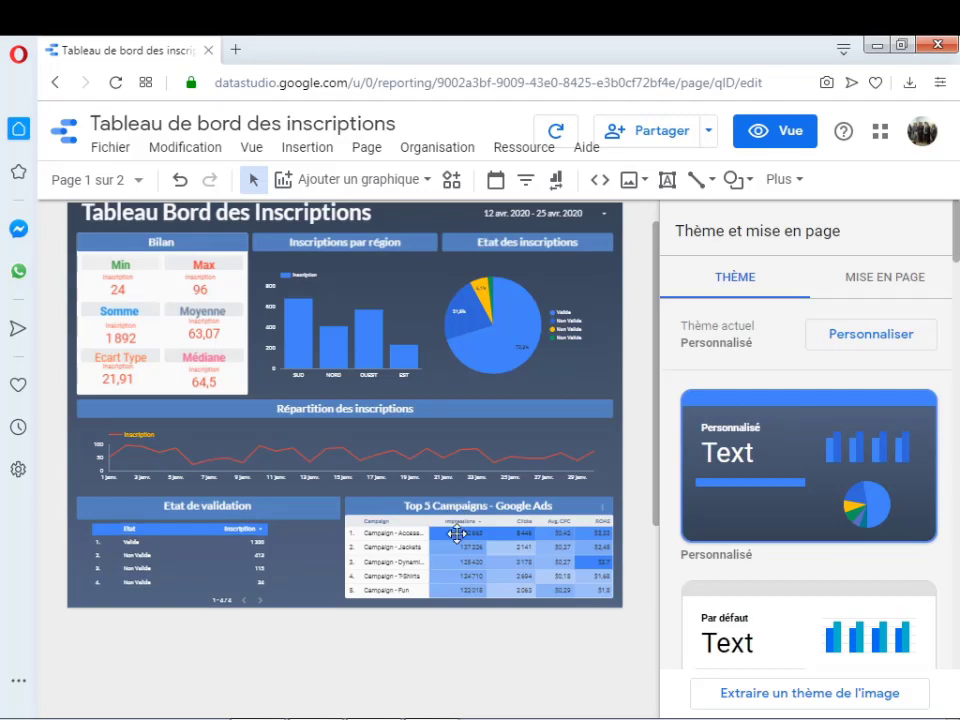
click(456, 534)
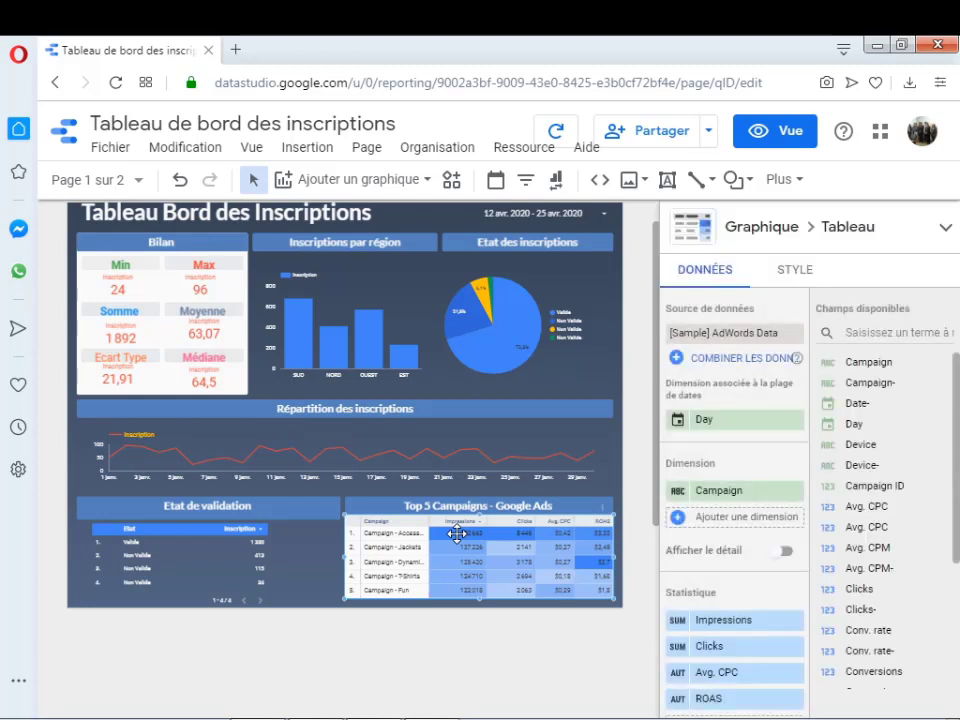
key(Delete)
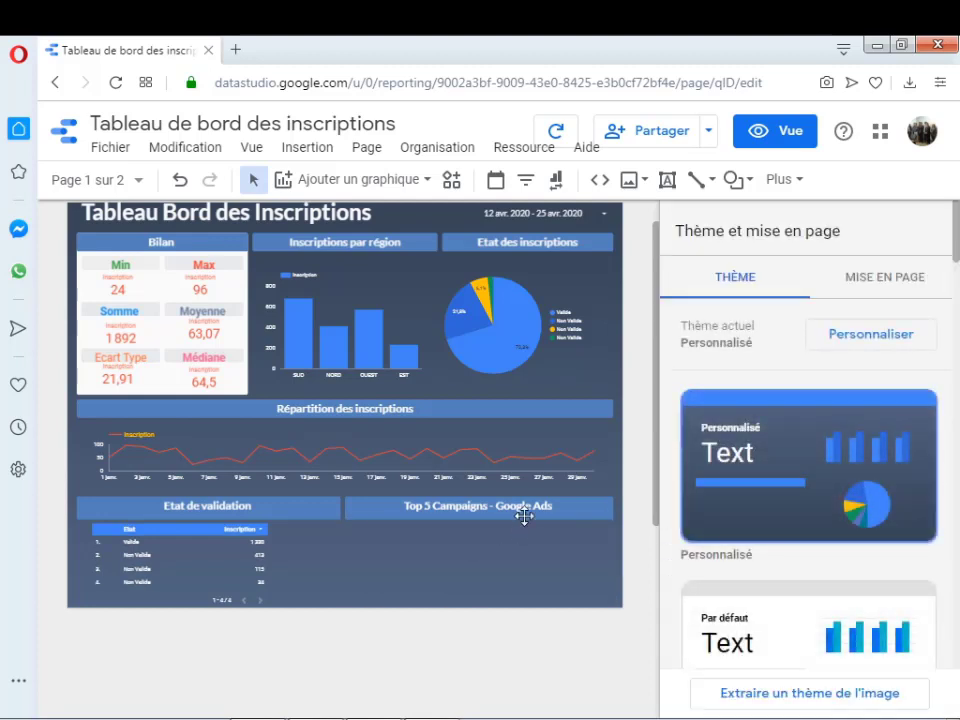
Step: Replace the Top 5 Campaigns - Google Ads heading text with "Répartition des inscriptions par Région /Etat"
click(547, 508)
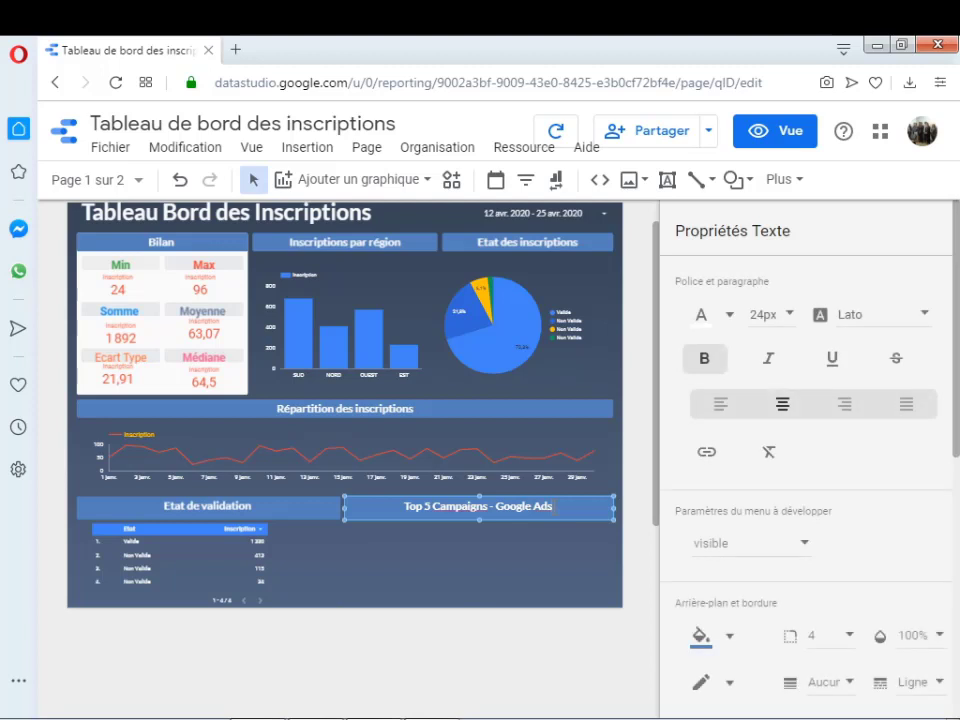
key(BackSpace)
key(BackSpace)
key(BackSpace)
key(BackSpace)
key(BackSpace)
key(BackSpace)
key(BackSpace)
key(BackSpace)
key(BackSpace)
key(BackSpace)
key(BackSpace)
key(BackSpace)
key(BackSpace)
key(BackSpace)
key(BackSpace)
key(BackSpace)
key(BackSpace)
key(BackSpace)
key(BackSpace)
key(BackSpace)
text(partition d)
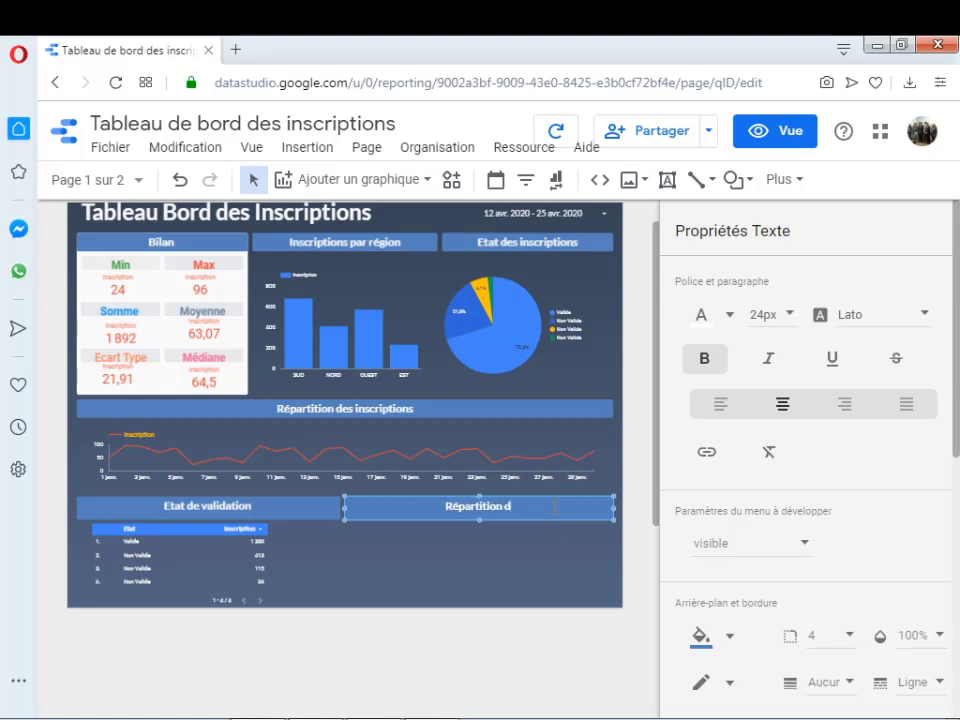
text(es inscr)
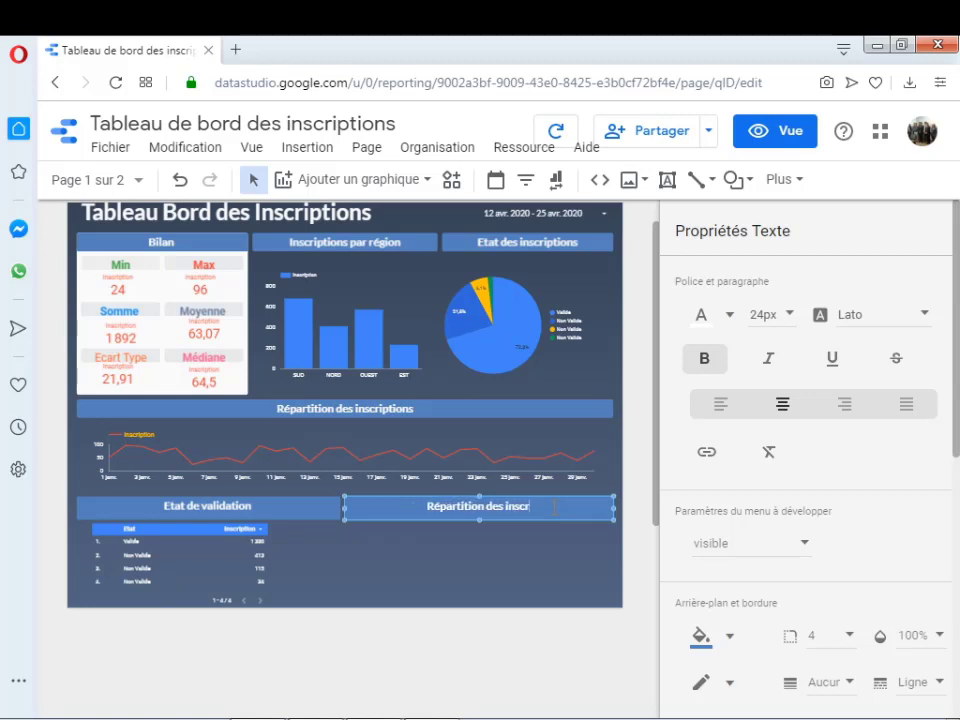
text(iptiond)
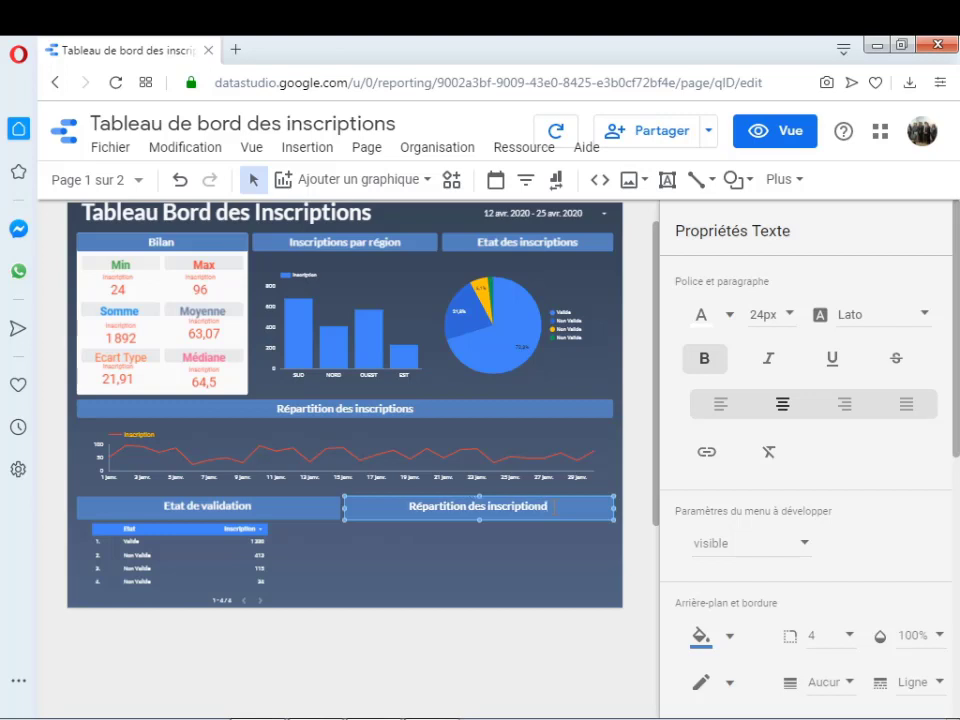
key(BackSpace)
text(par)
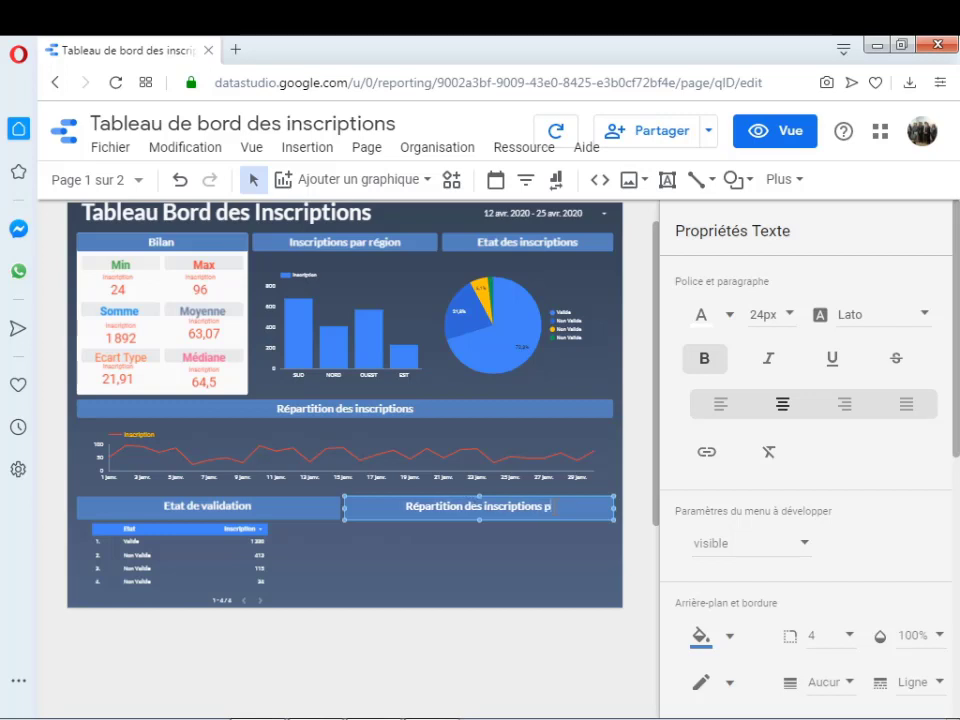
text( r)
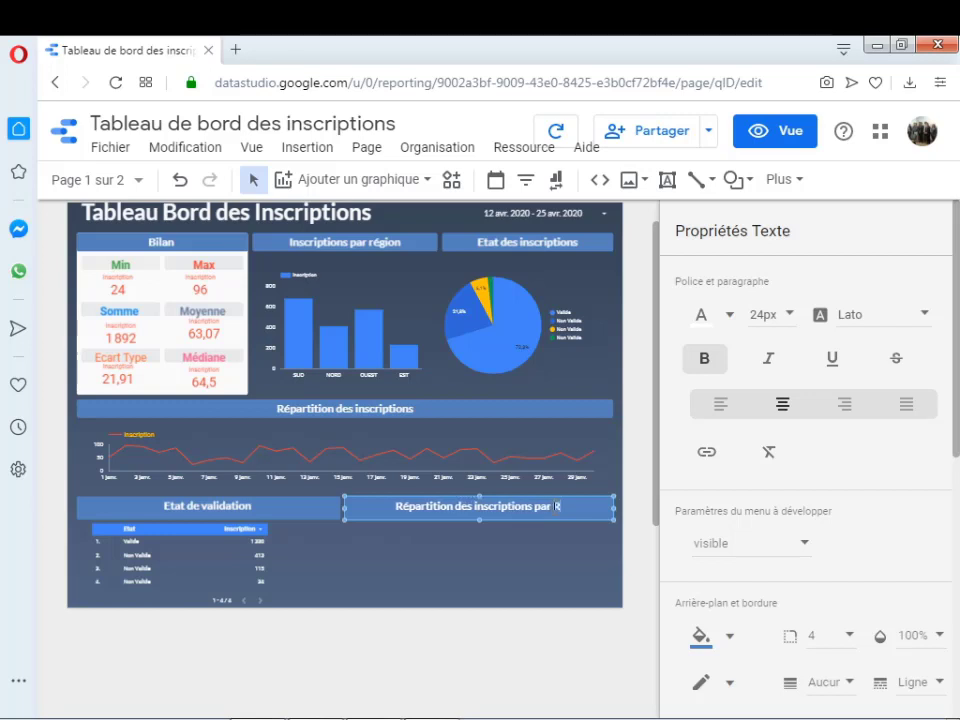
text(égio)
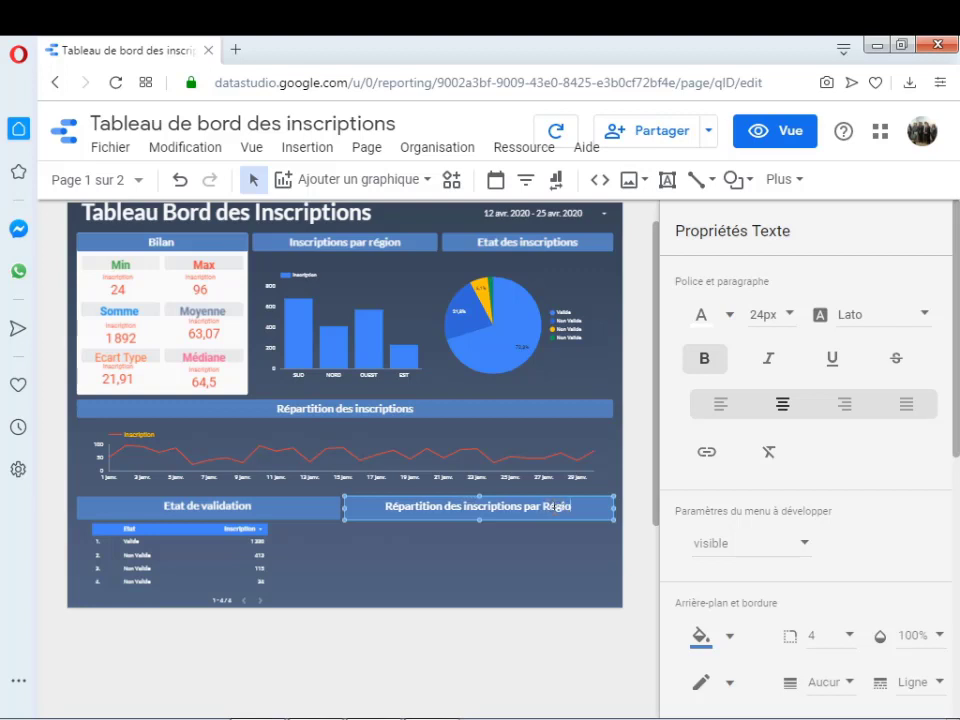
text(n /)
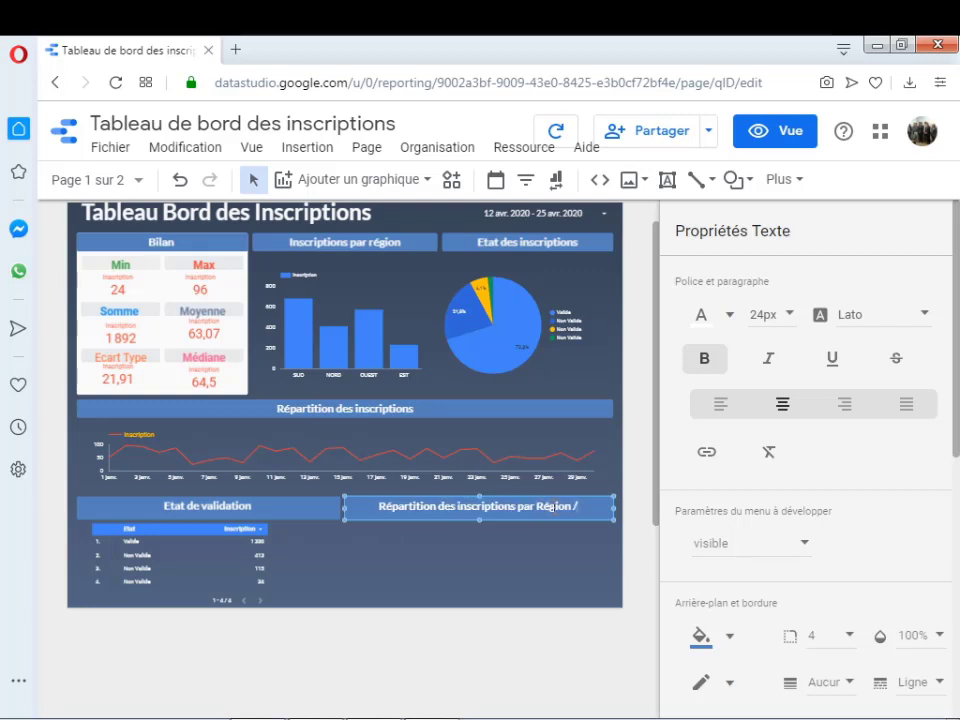
text(Etat)
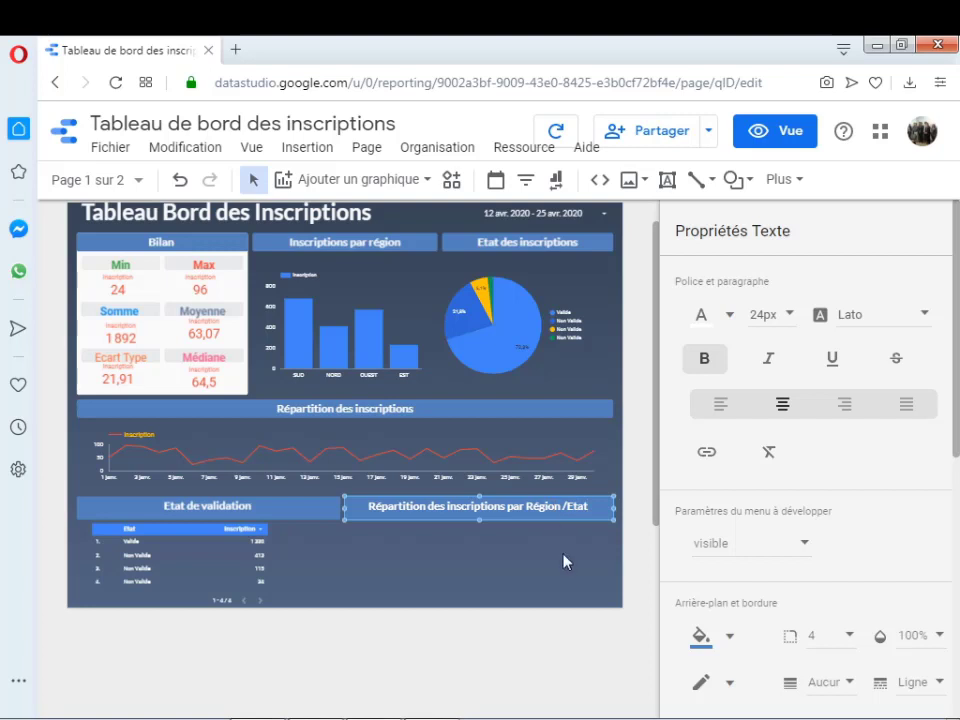
click(563, 561)
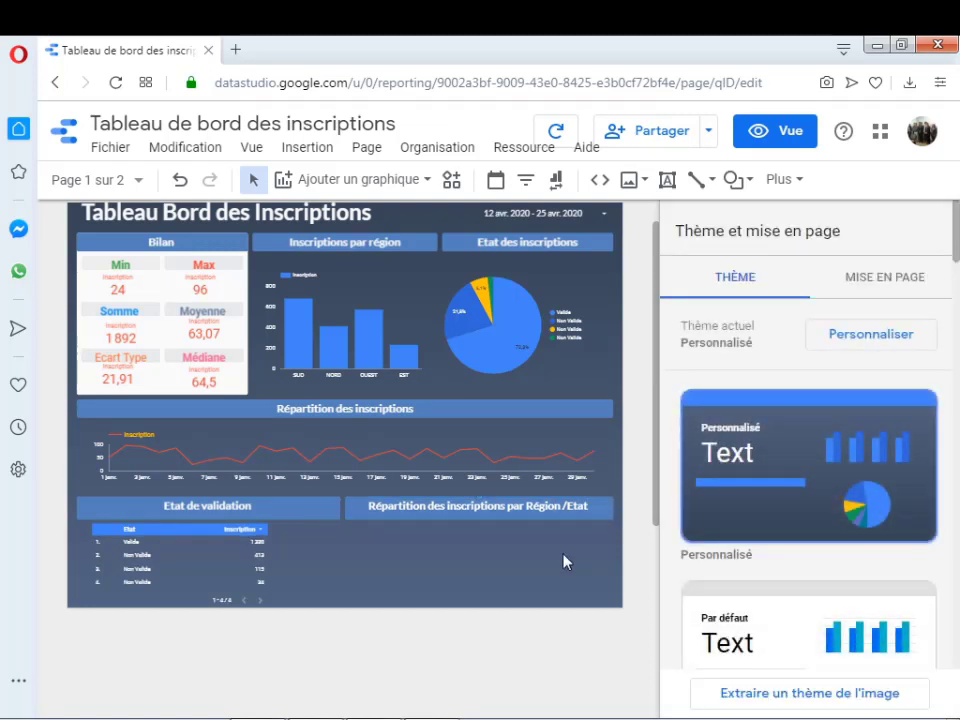
Step: Insert a pivot table just below the Répartition des inscriptions par Région /Etat heading
click(425, 187)
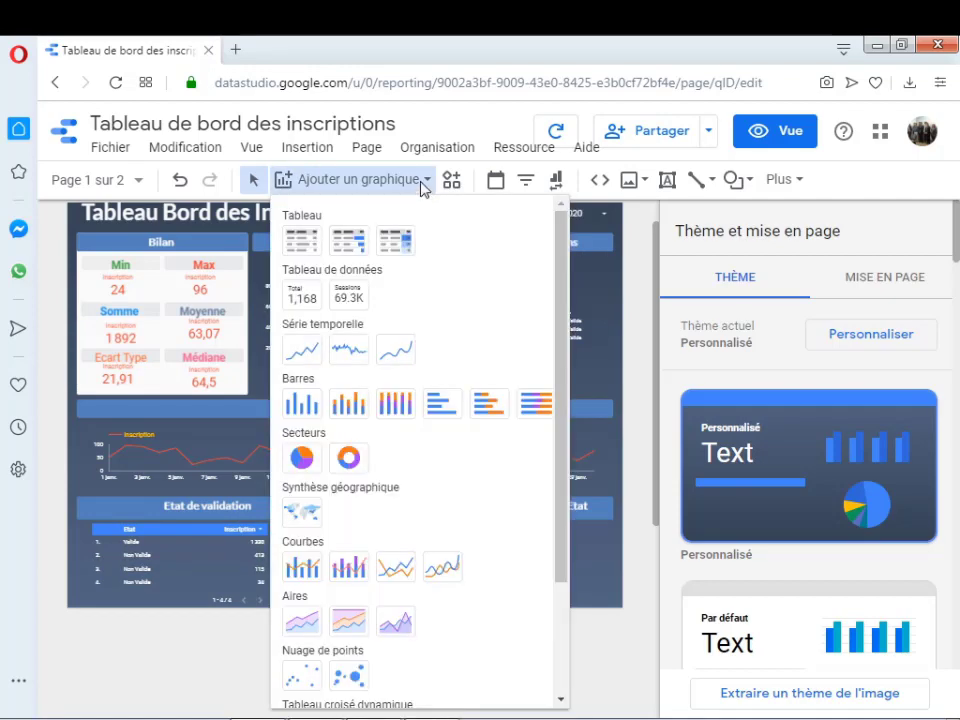
click(335, 147)
click(333, 148)
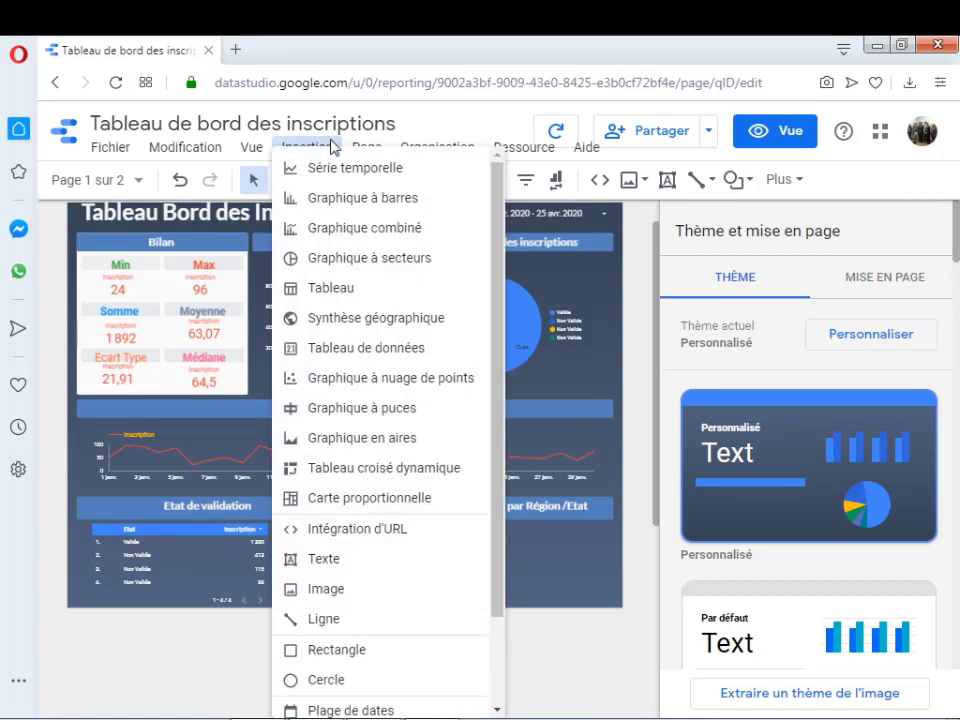
click(379, 470)
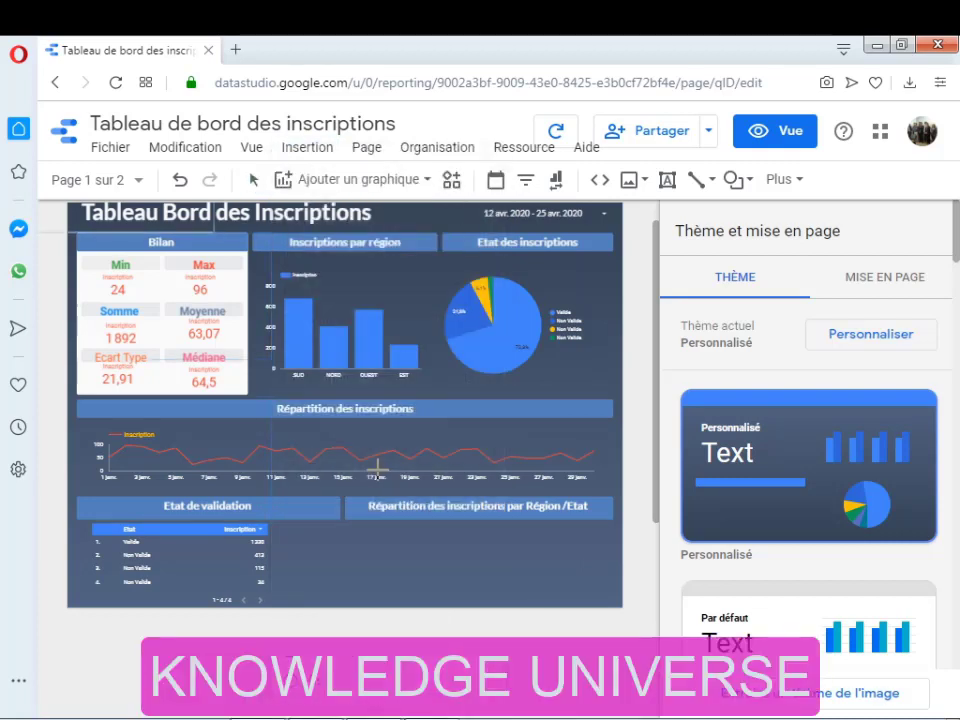
click(344, 527)
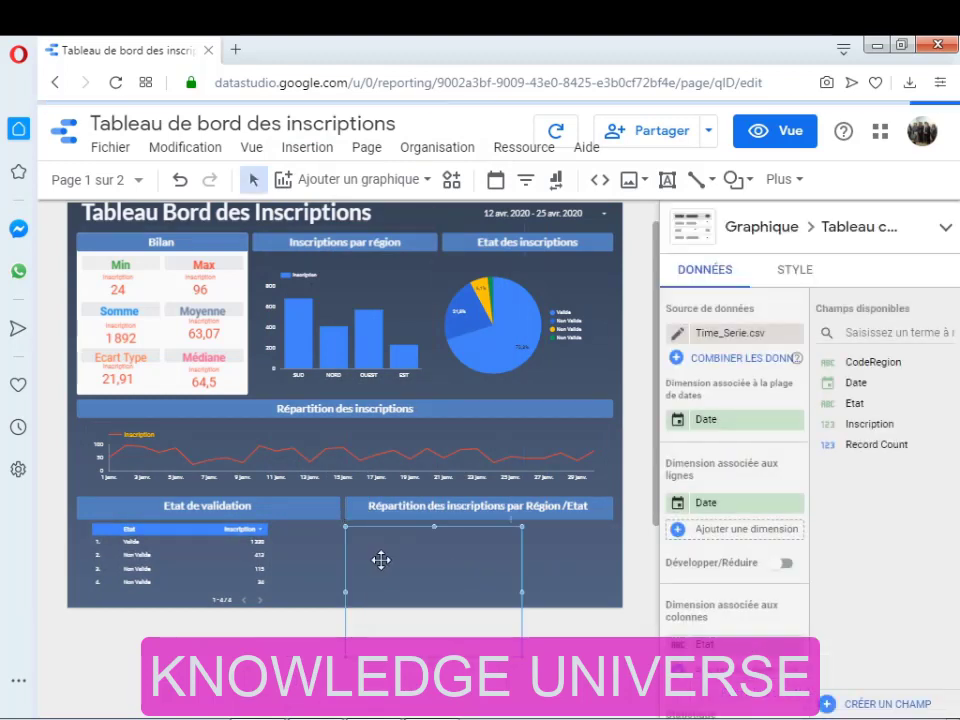
Step: Clear the pivot table's date range and column dimensions and replace its Date row dimension with Etat
click(795, 420)
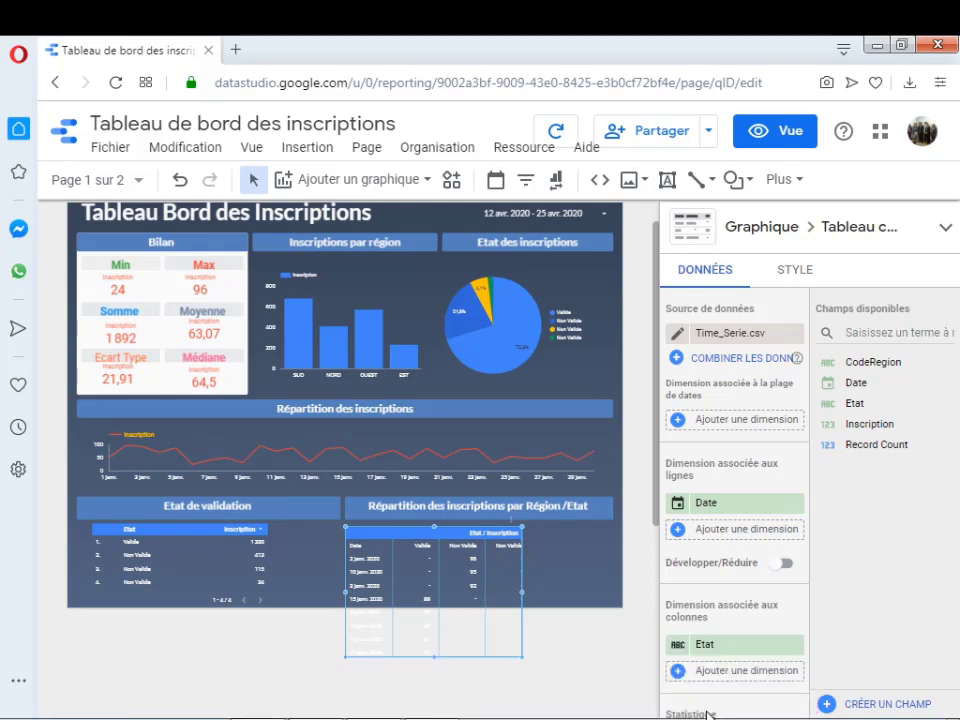
click(794, 647)
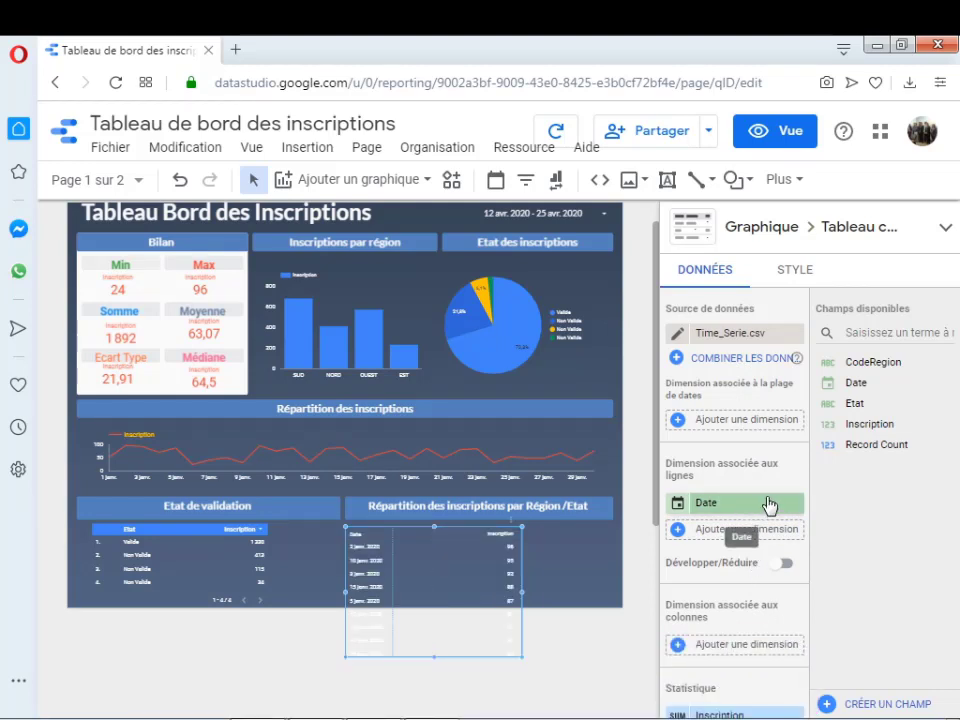
drag(852, 406, 720, 528)
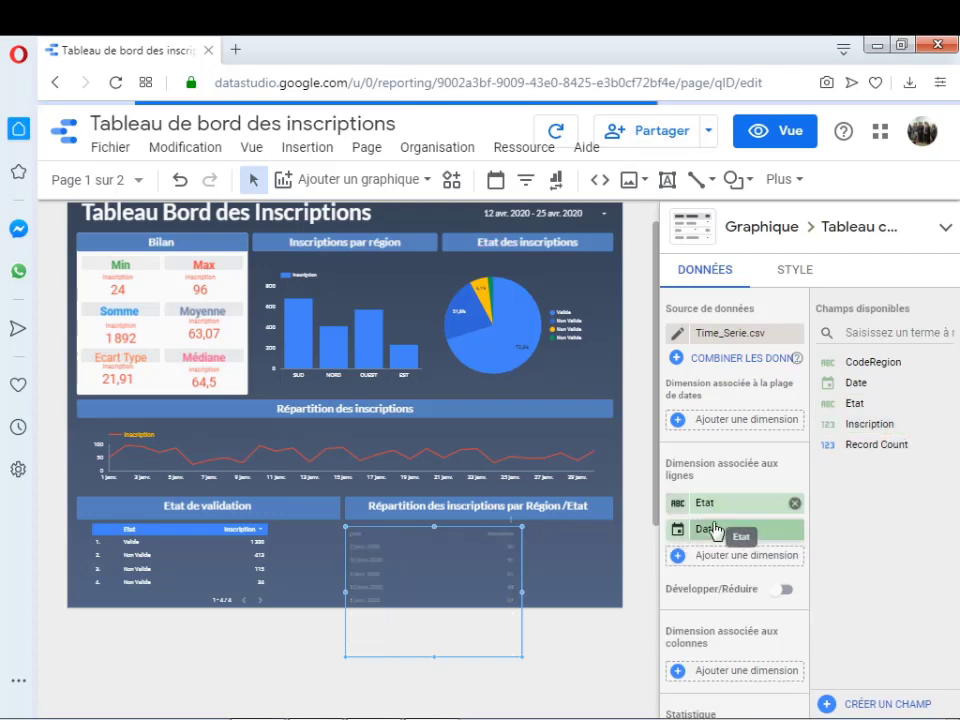
click(795, 530)
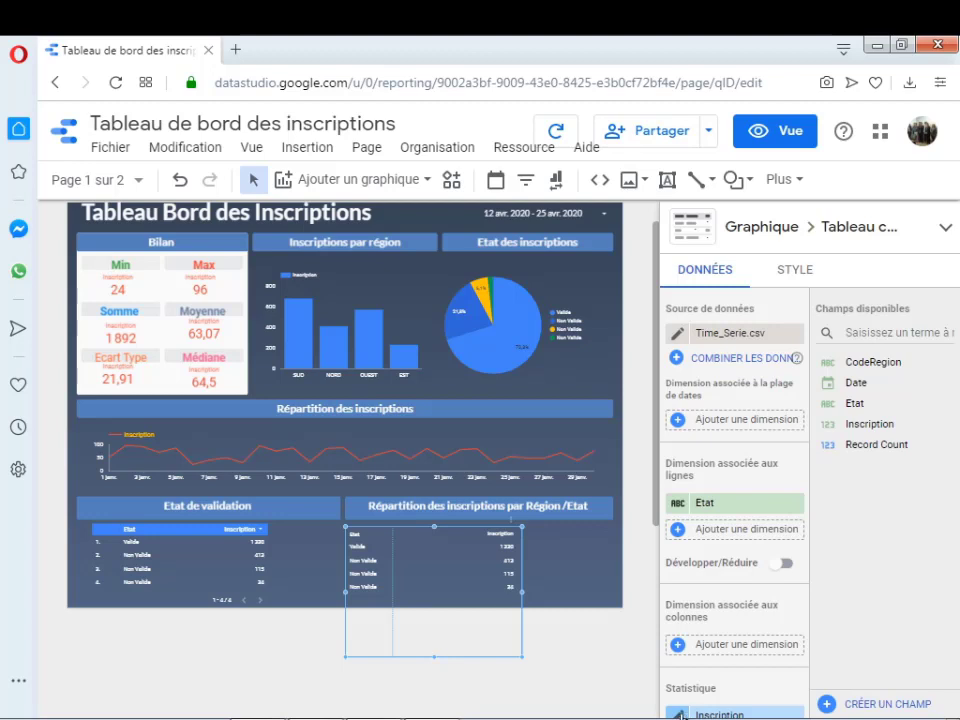
Step: Set the aggregation of the pivot table's Inscription metric to Nombre
click(677, 713)
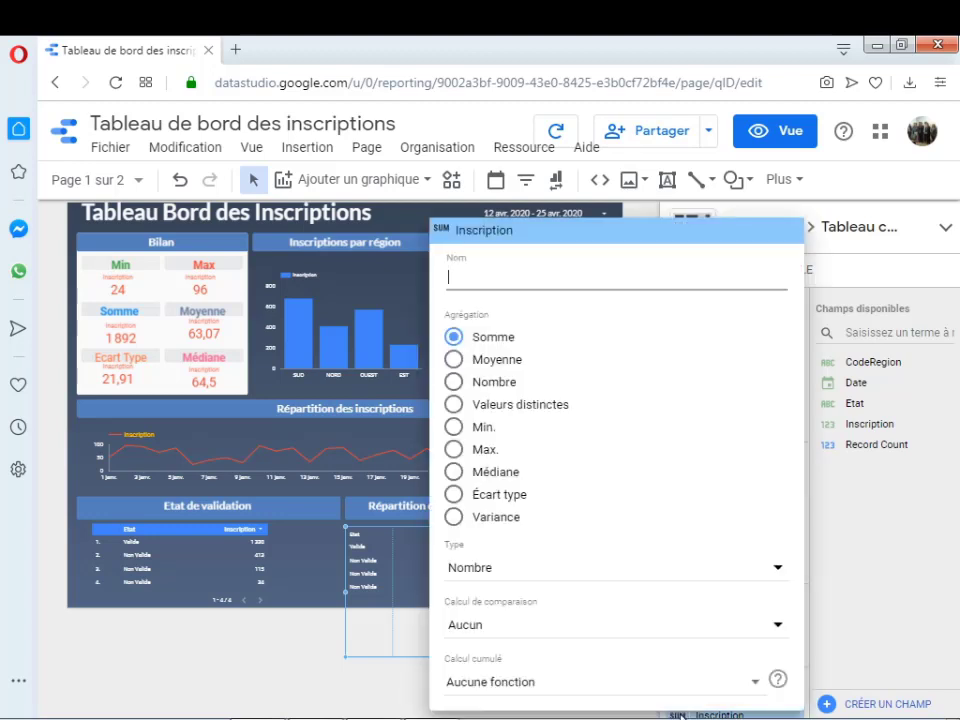
click(454, 361)
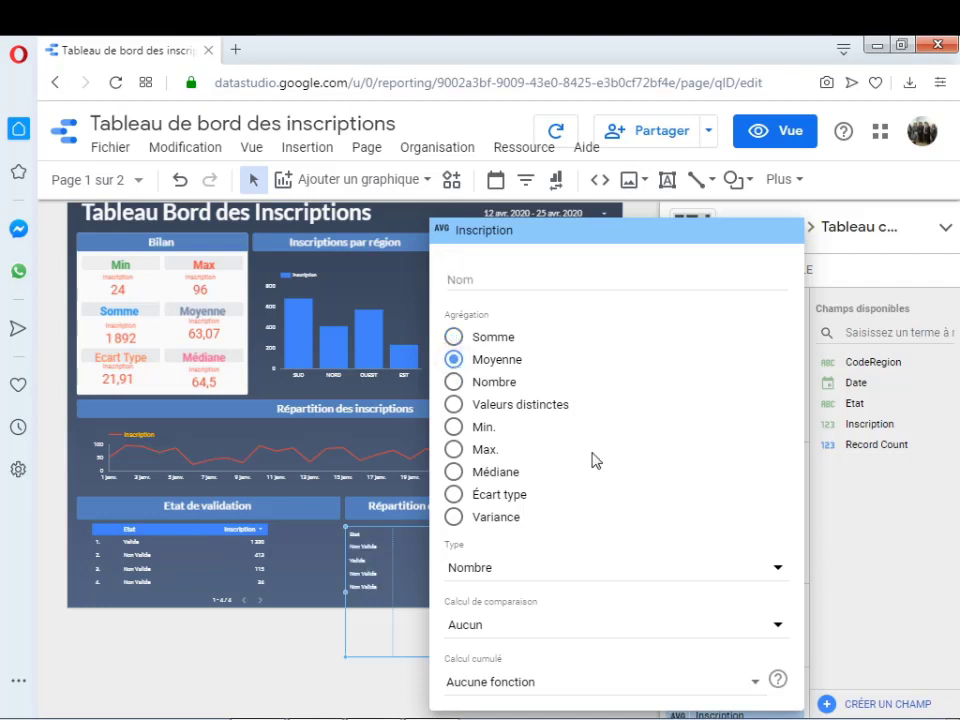
click(455, 386)
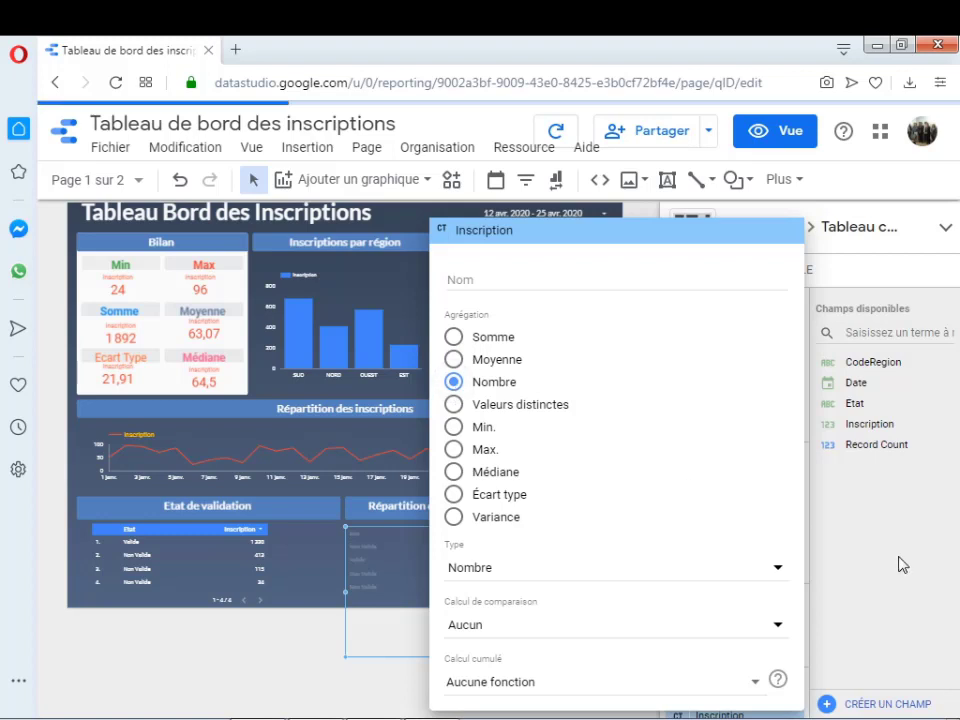
Step: Add CodeRegion as the pivot table's column dimension and resize the table to fit the page area beneath its heading
click(902, 565)
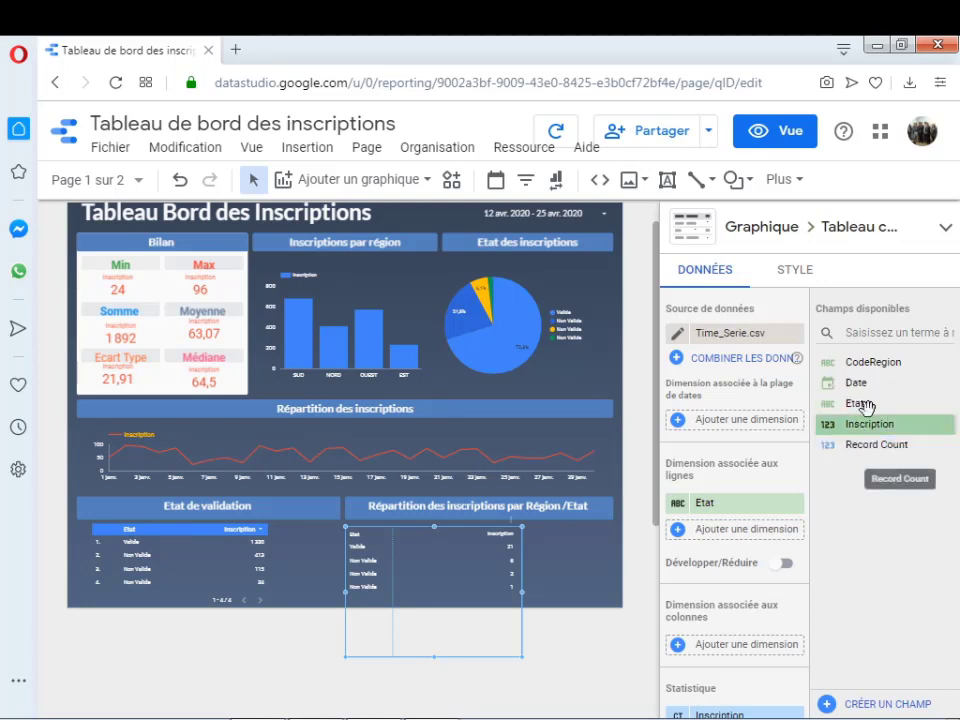
drag(866, 363, 720, 650)
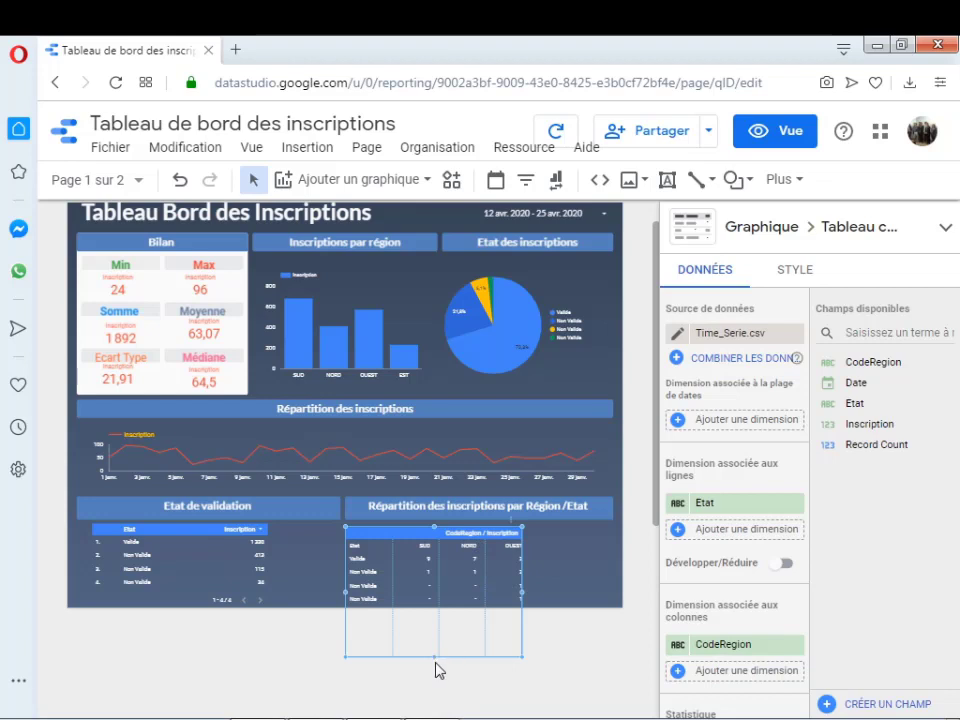
drag(435, 656, 441, 612)
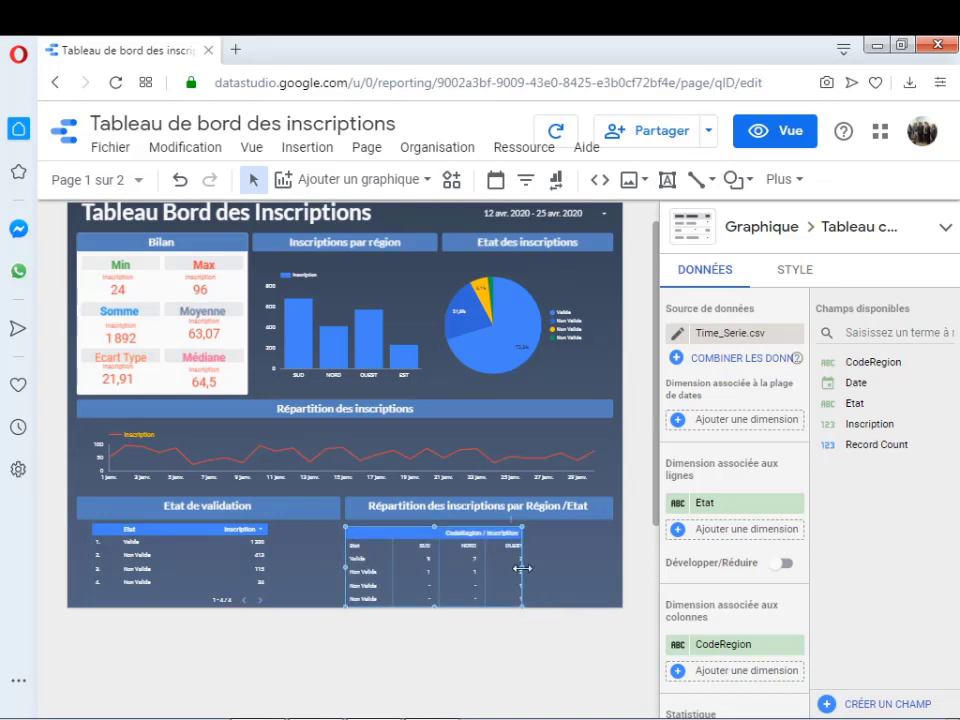
drag(519, 564, 552, 561)
click(568, 575)
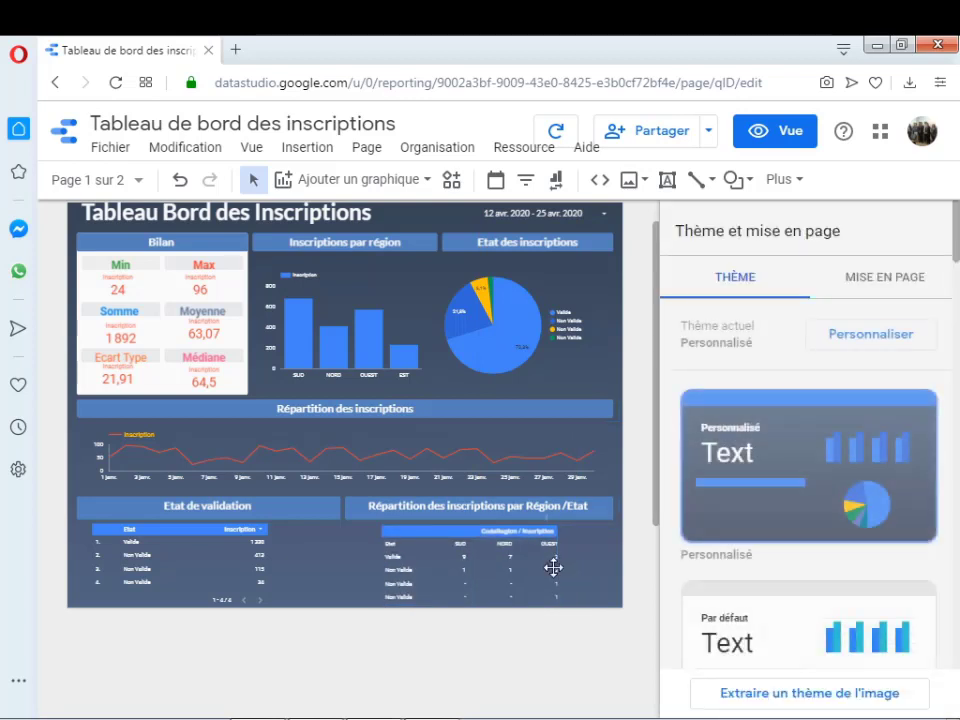
click(557, 565)
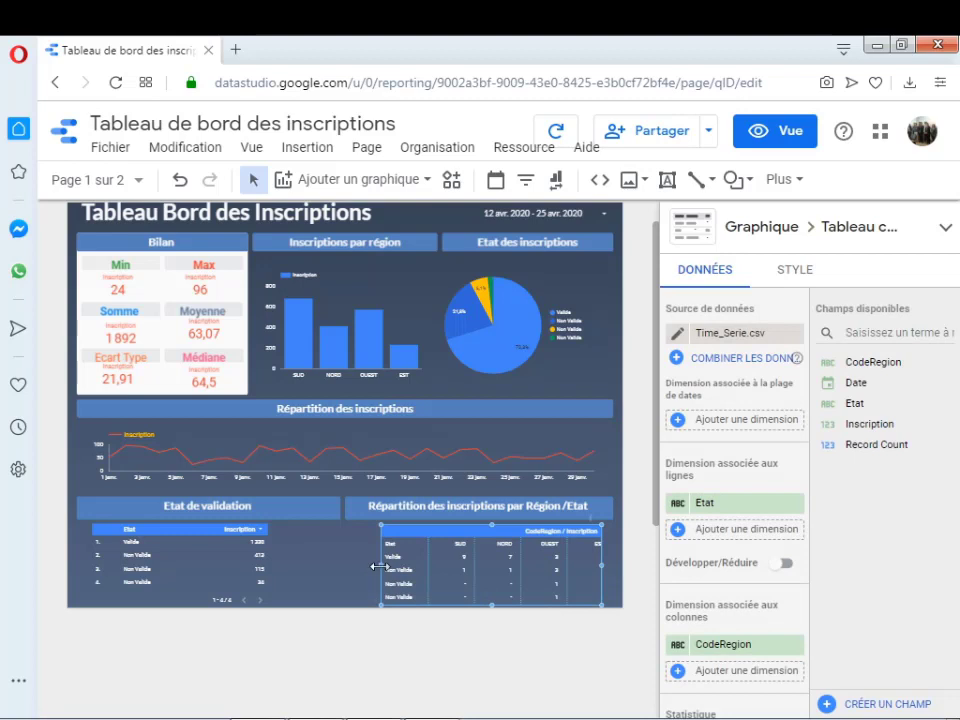
drag(379, 567, 346, 571)
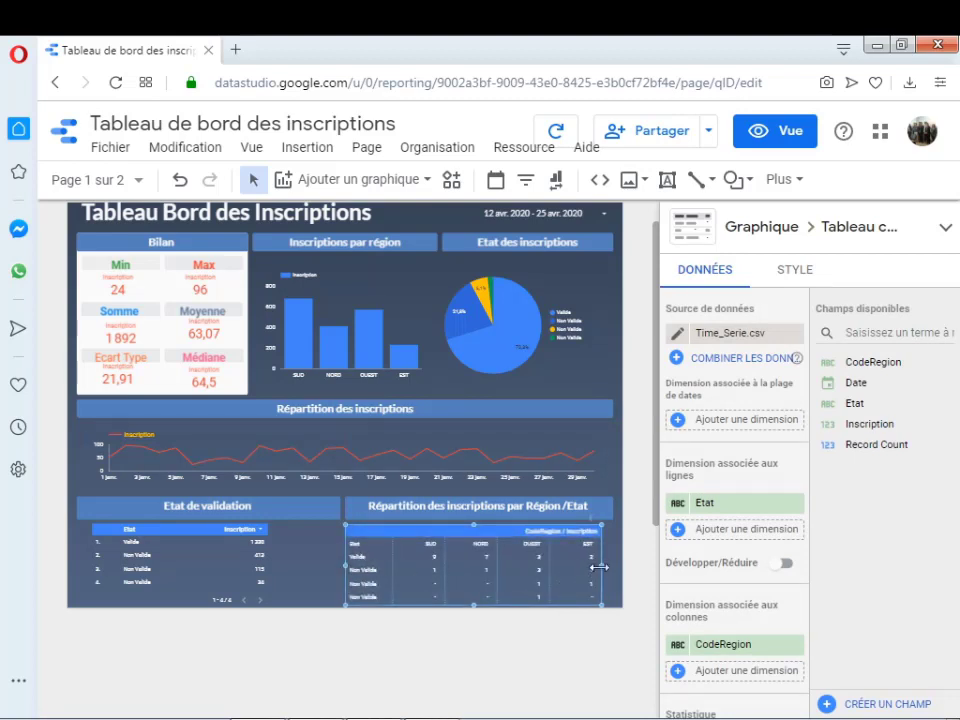
drag(601, 566, 608, 566)
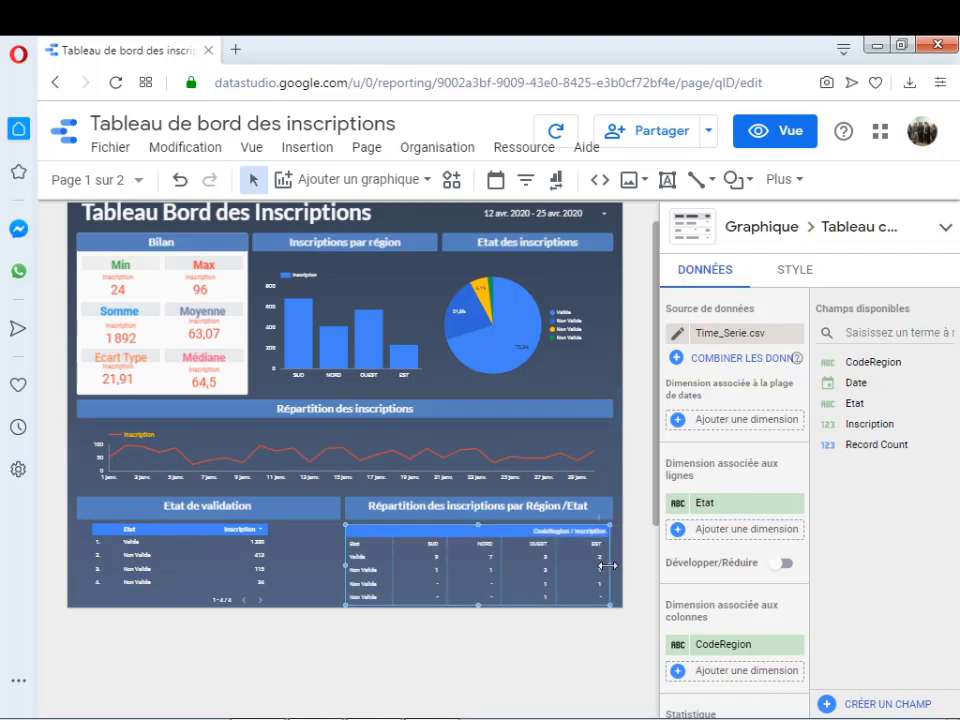
Step: Widen the table under Etat de validation on both sides to match the width of its heading
click(204, 544)
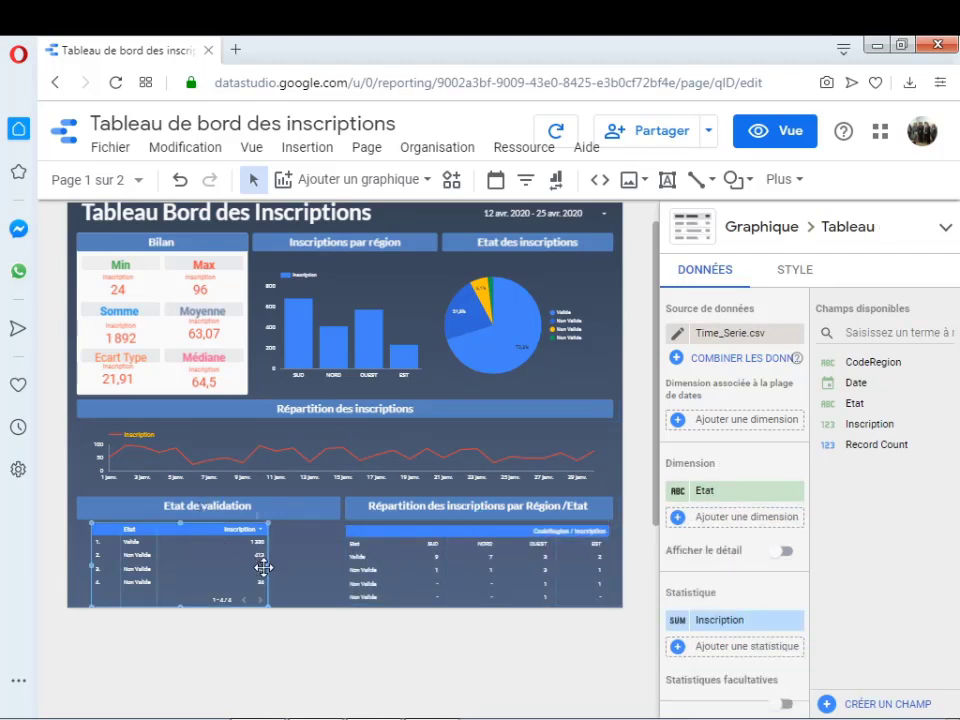
drag(268, 565, 339, 565)
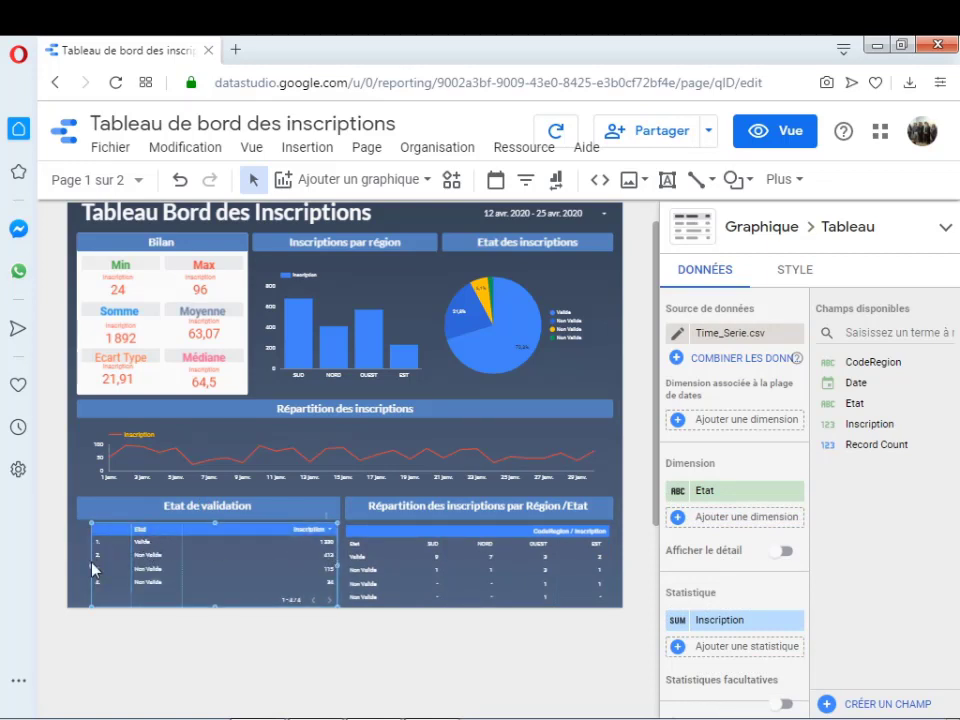
drag(88, 565, 79, 568)
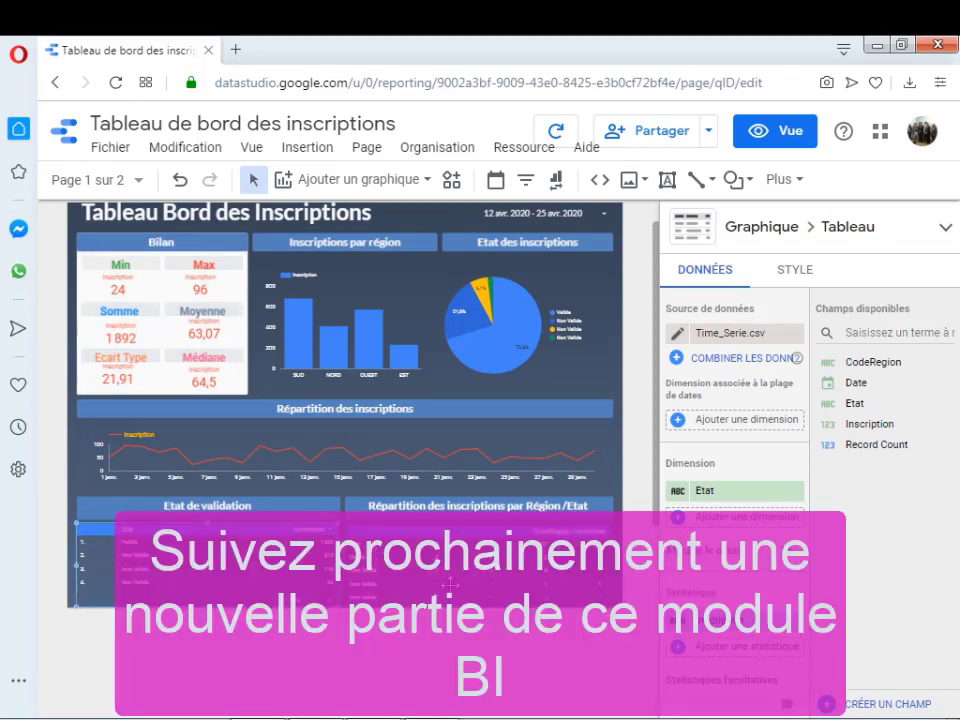
Step: Switch the report to view mode and examine the finished dashboard's charts, validation table and pivot table
click(788, 133)
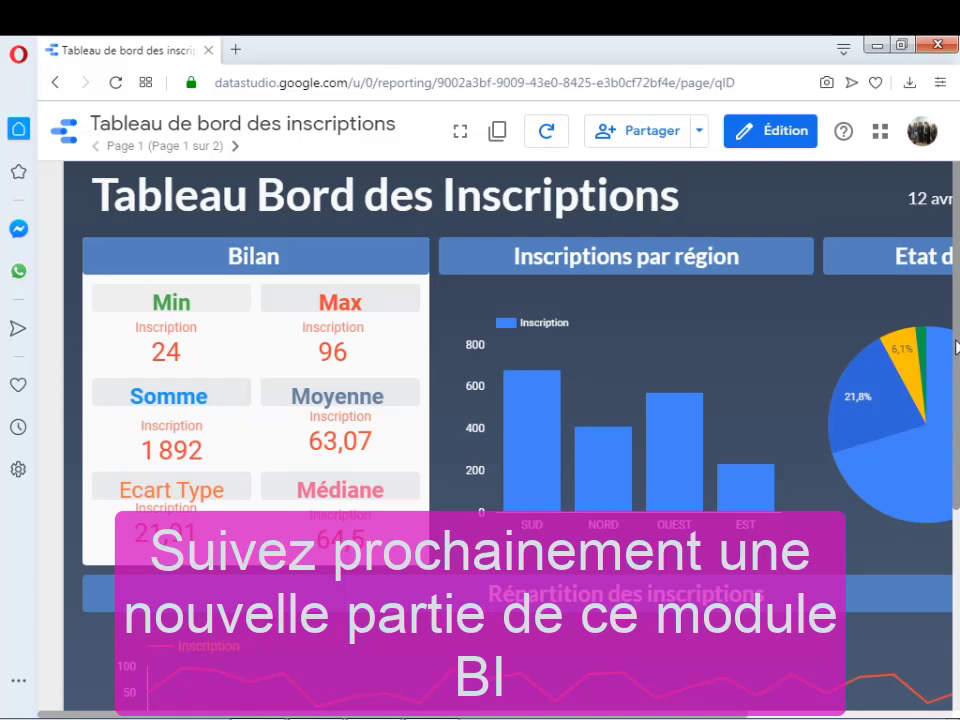
drag(955, 347, 952, 549)
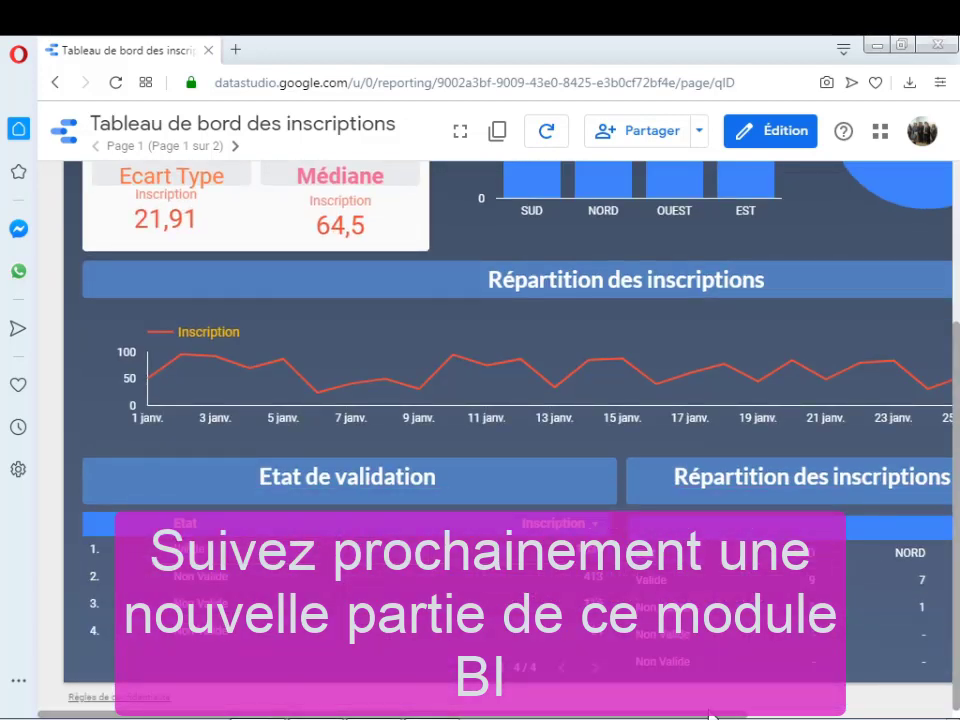
drag(717, 715, 868, 716)
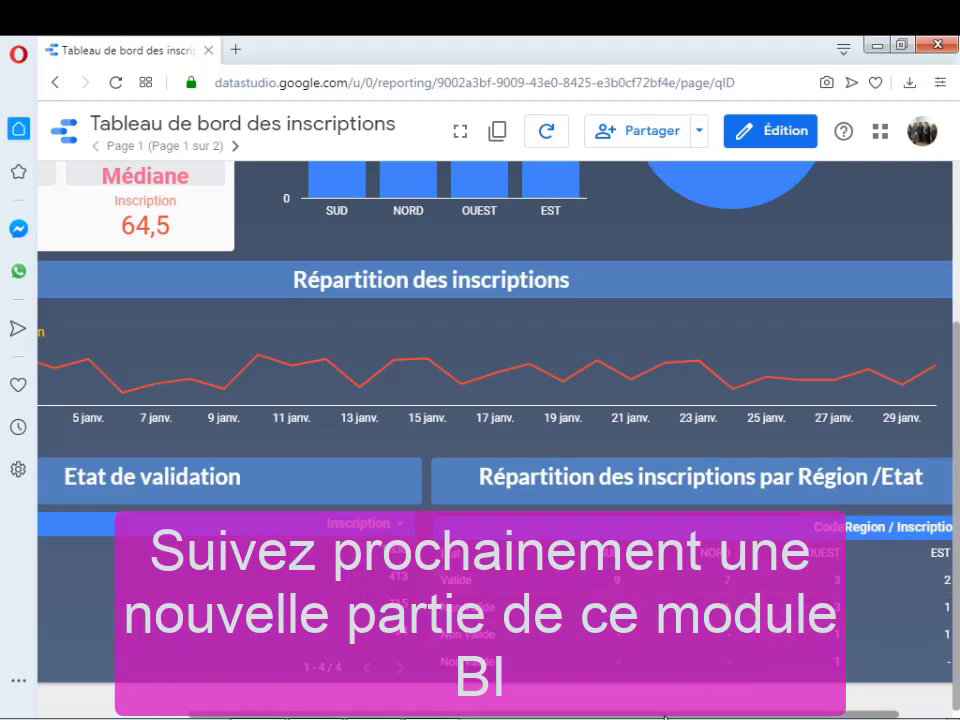
drag(680, 716, 620, 714)
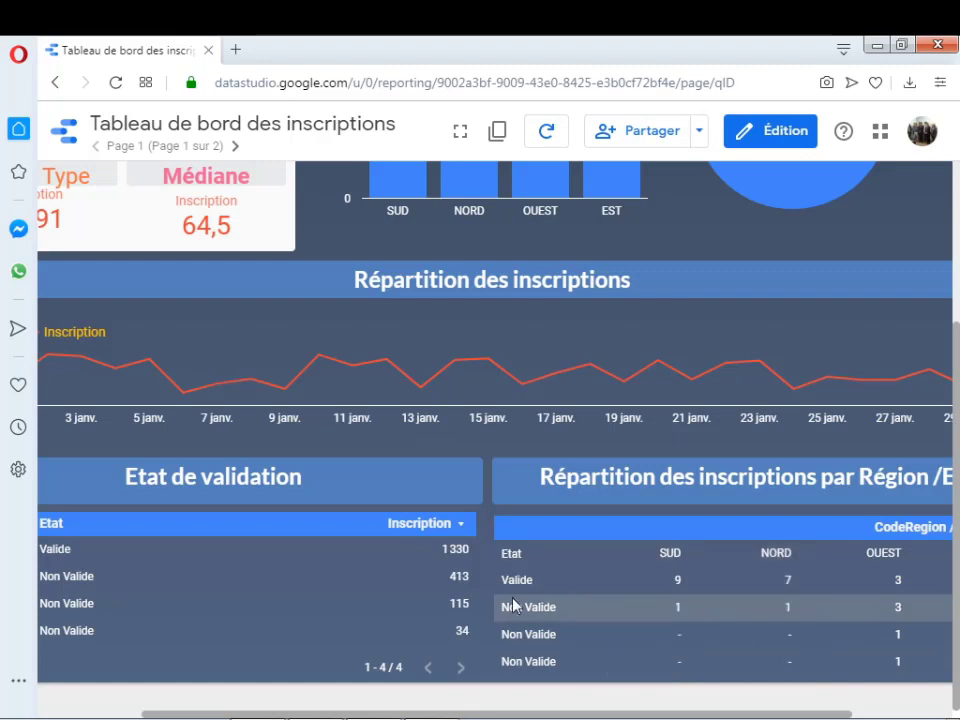
drag(531, 714, 853, 694)
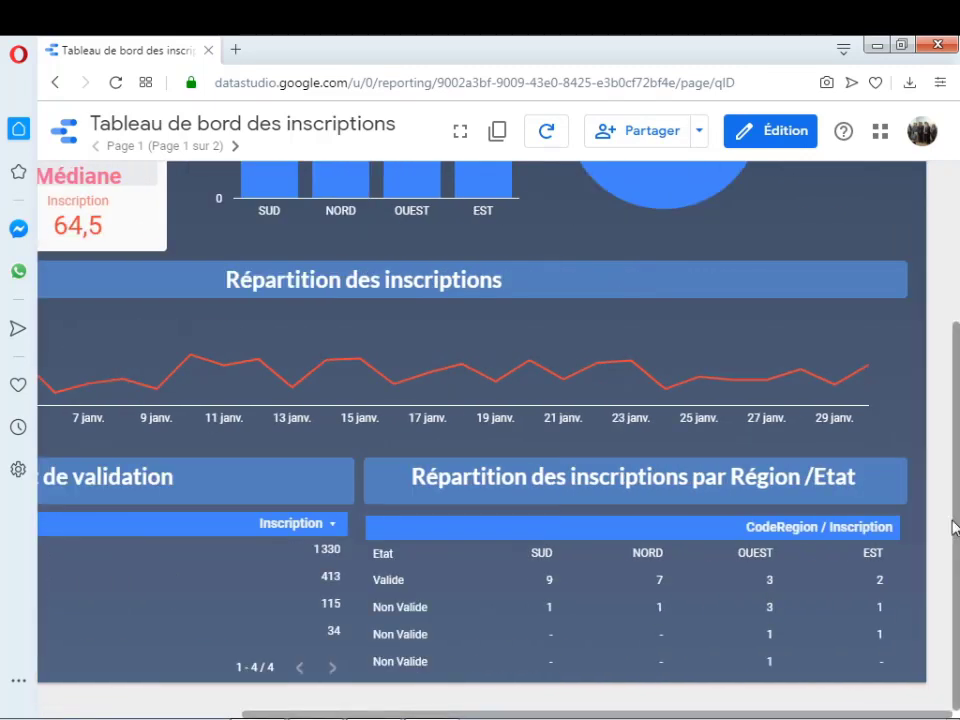
drag(955, 530, 955, 455)
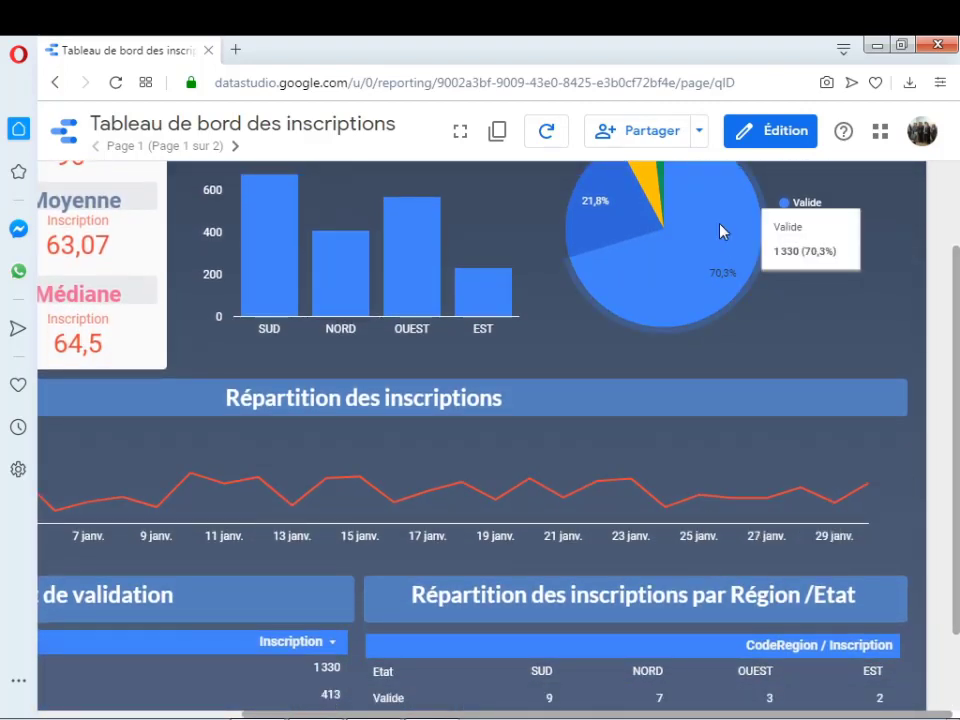
Step: Download all pages of the report as a PDF
click(701, 133)
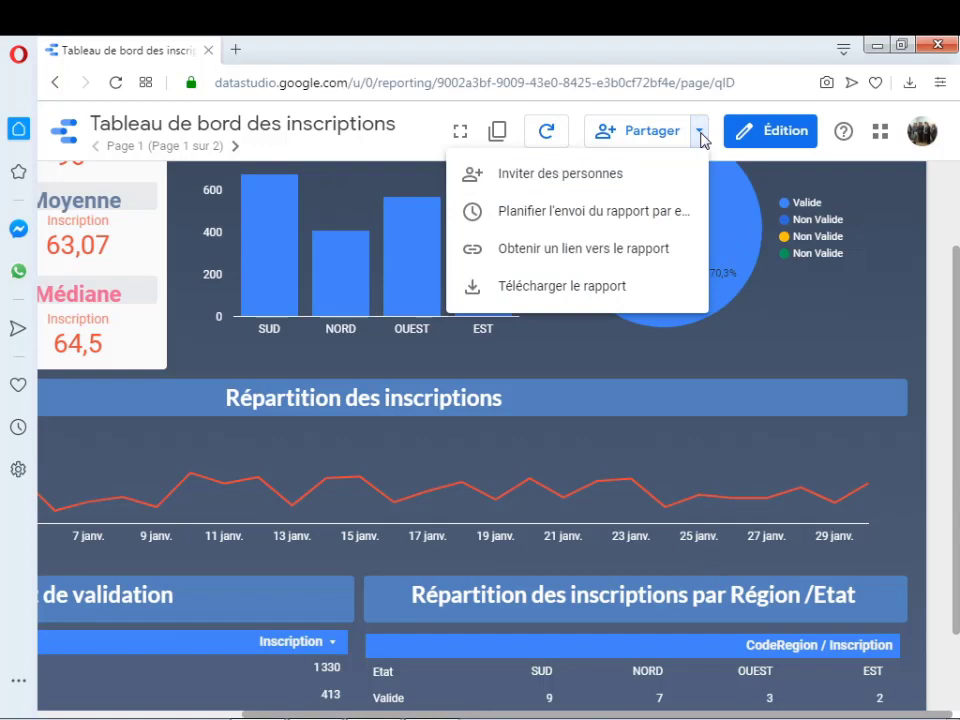
click(584, 289)
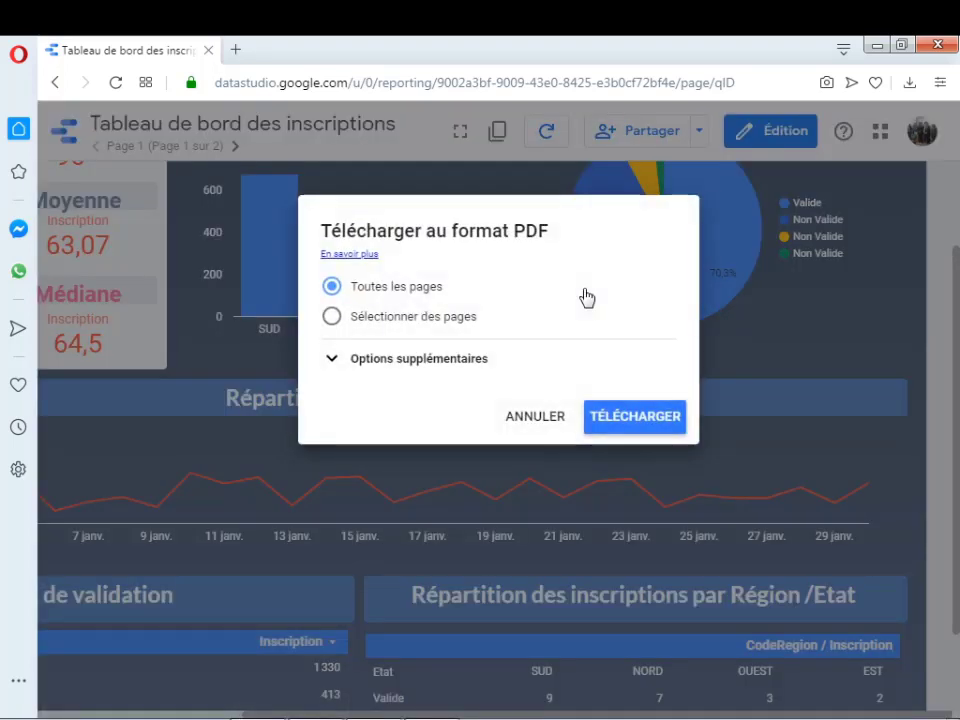
click(609, 428)
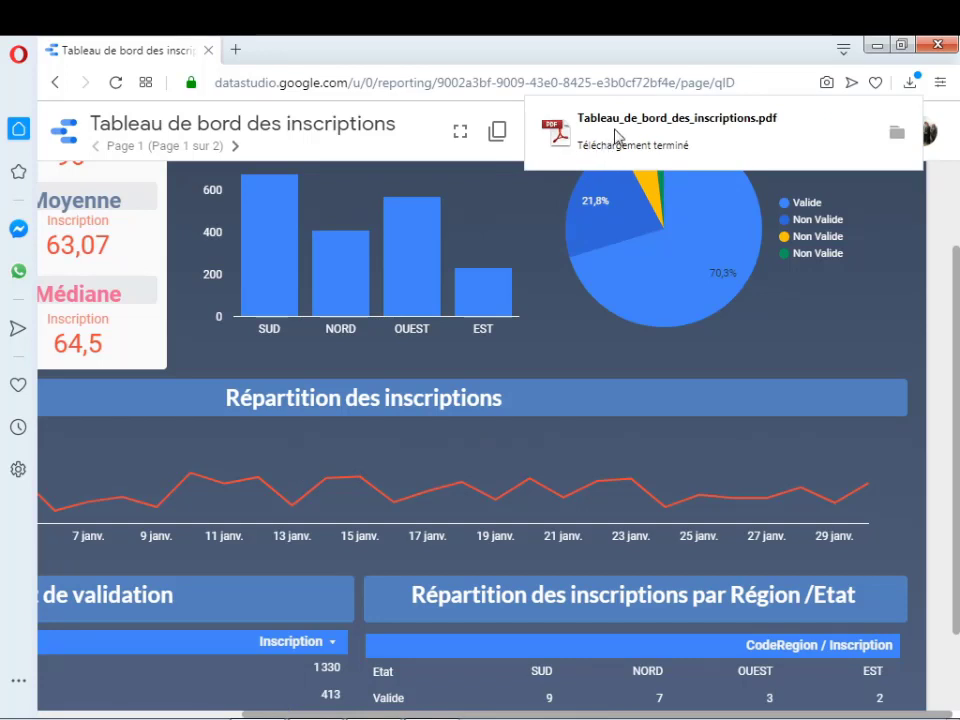
Step: Open the downloaded Tableau_de_bord_des_inscriptions.pdf and check the exported dashboard page
click(564, 136)
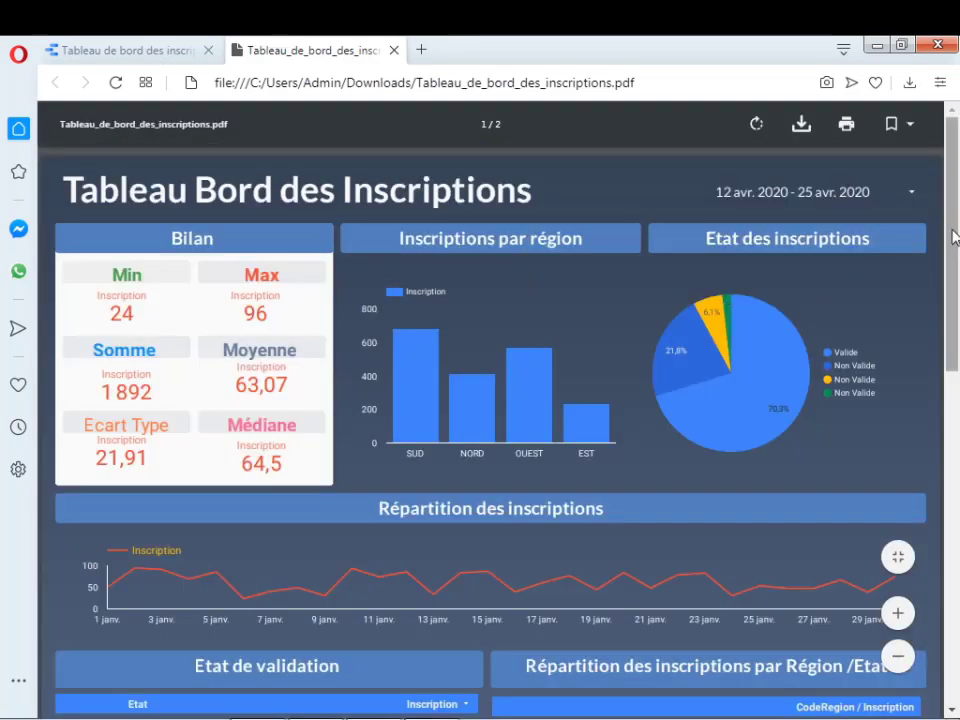
drag(953, 236, 952, 326)
mouse_move(954, 291)
mouse_down()
mouse_move(955, 251)
mouse_move(954, 345)
mouse_move(957, 281)
mouse_up()
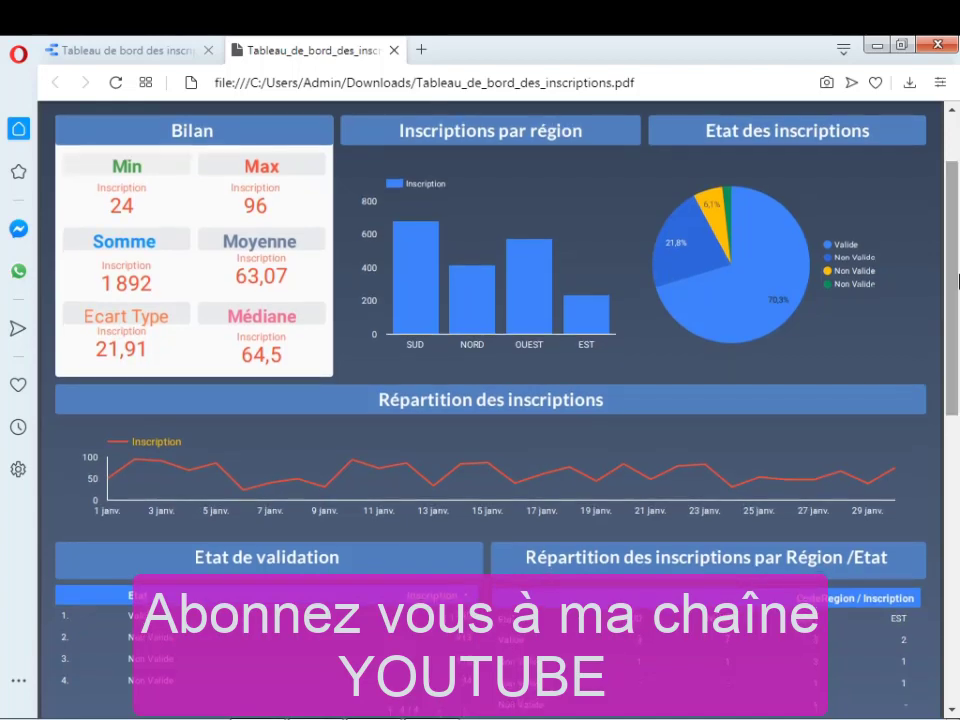